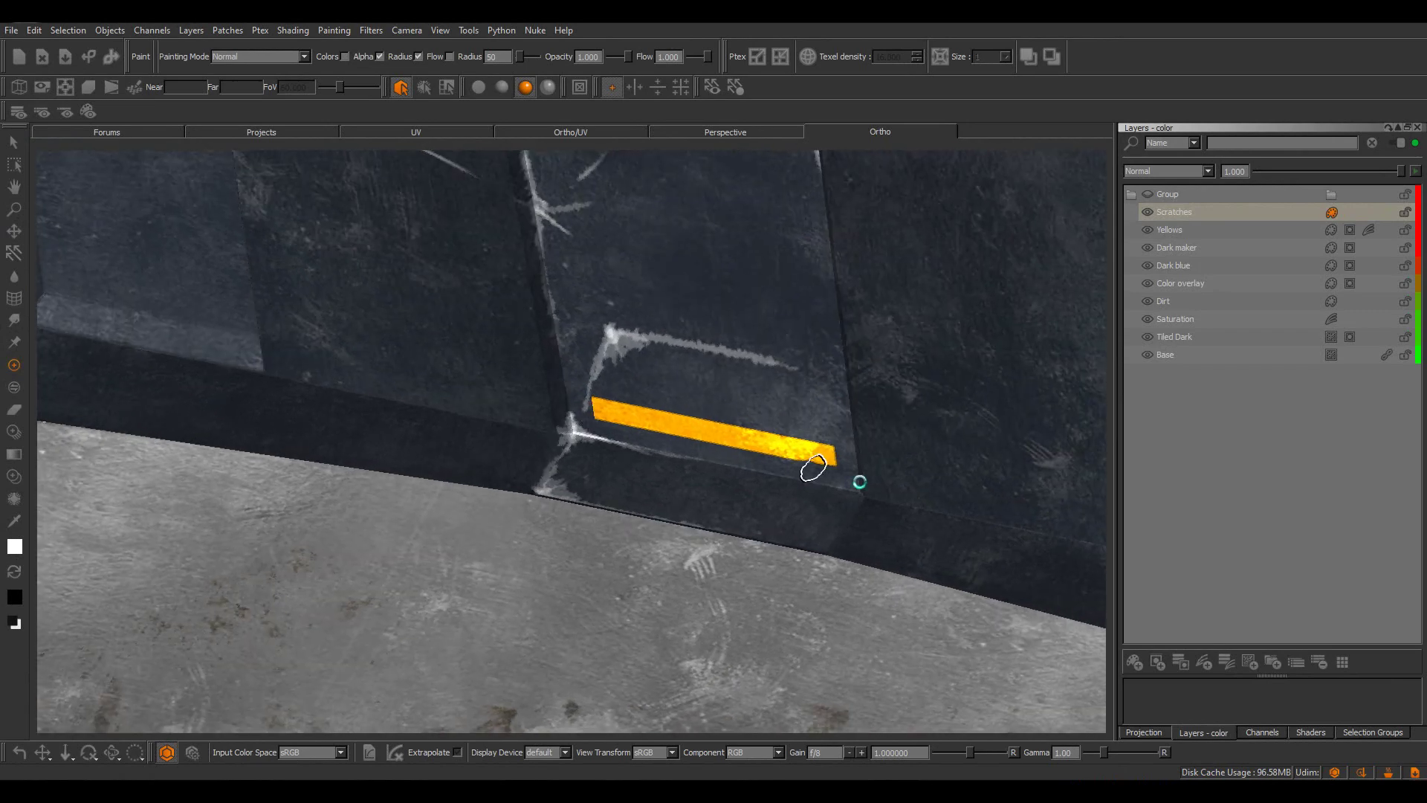
Paint white scratches and edge wear around the raised centre panel next to the yellow stripe on the Scratches layer
{"action": "left_click_drag", "start_coordinate": [748, 386], "coordinate": [980, 240], "text": "alt"}
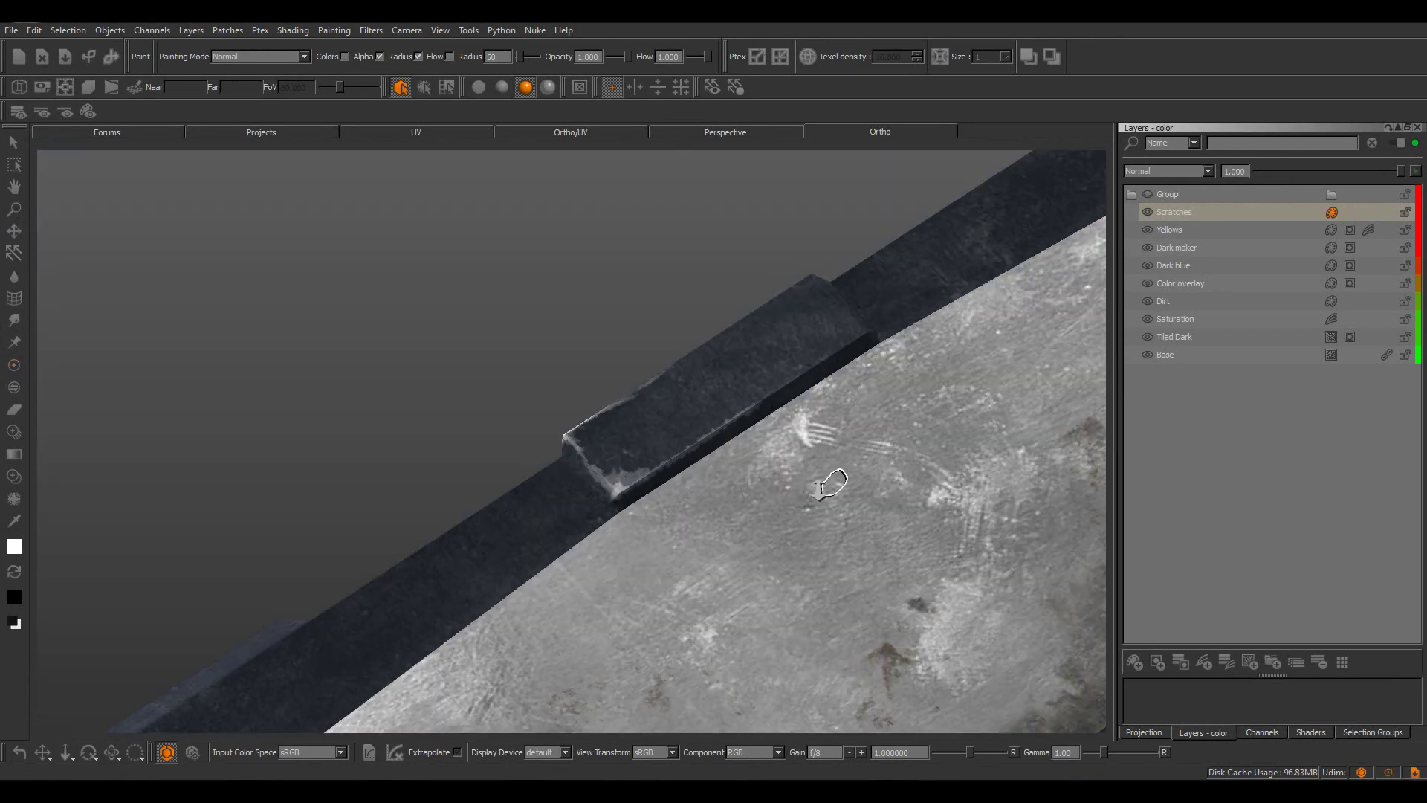
{"action": "right_click_drag", "start_coordinate": [829, 485], "coordinate": [506, 491], "text": "alt"}
{"action": "left_click_drag", "start_coordinate": [505, 491], "coordinate": [694, 468], "text": "alt"}
{"action": "right_click_drag", "start_coordinate": [694, 468], "coordinate": [791, 472], "text": "alt"}
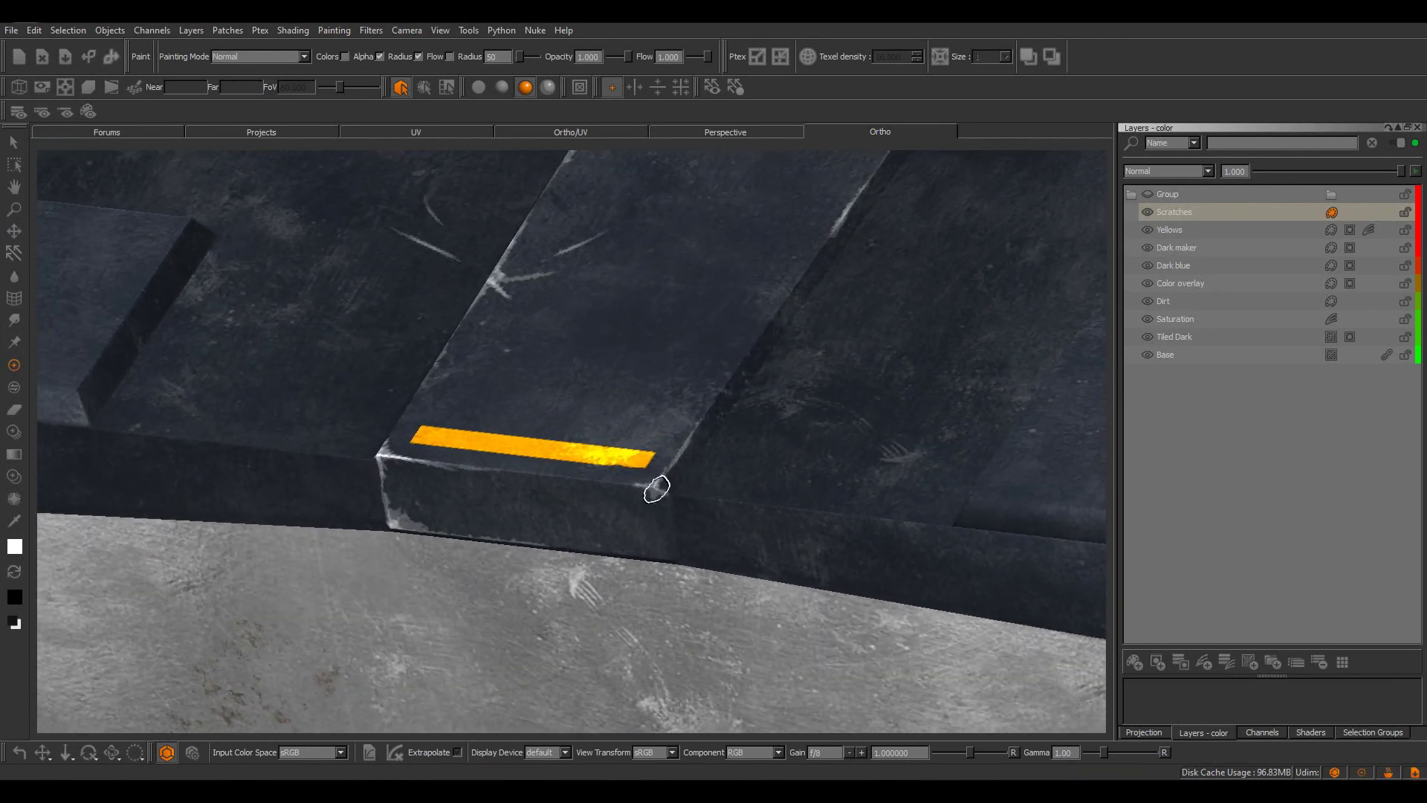
Paint chipped edges and a few thin scratches on the dark raised corner block beside the front vent
{"action": "right_click_drag", "start_coordinate": [574, 483], "coordinate": [490, 446], "text": "alt"}
{"action": "left_click_drag", "start_coordinate": [491, 446], "coordinate": [582, 450], "text": "alt"}
{"action": "right_click_drag", "start_coordinate": [582, 451], "coordinate": [634, 376], "text": "alt"}
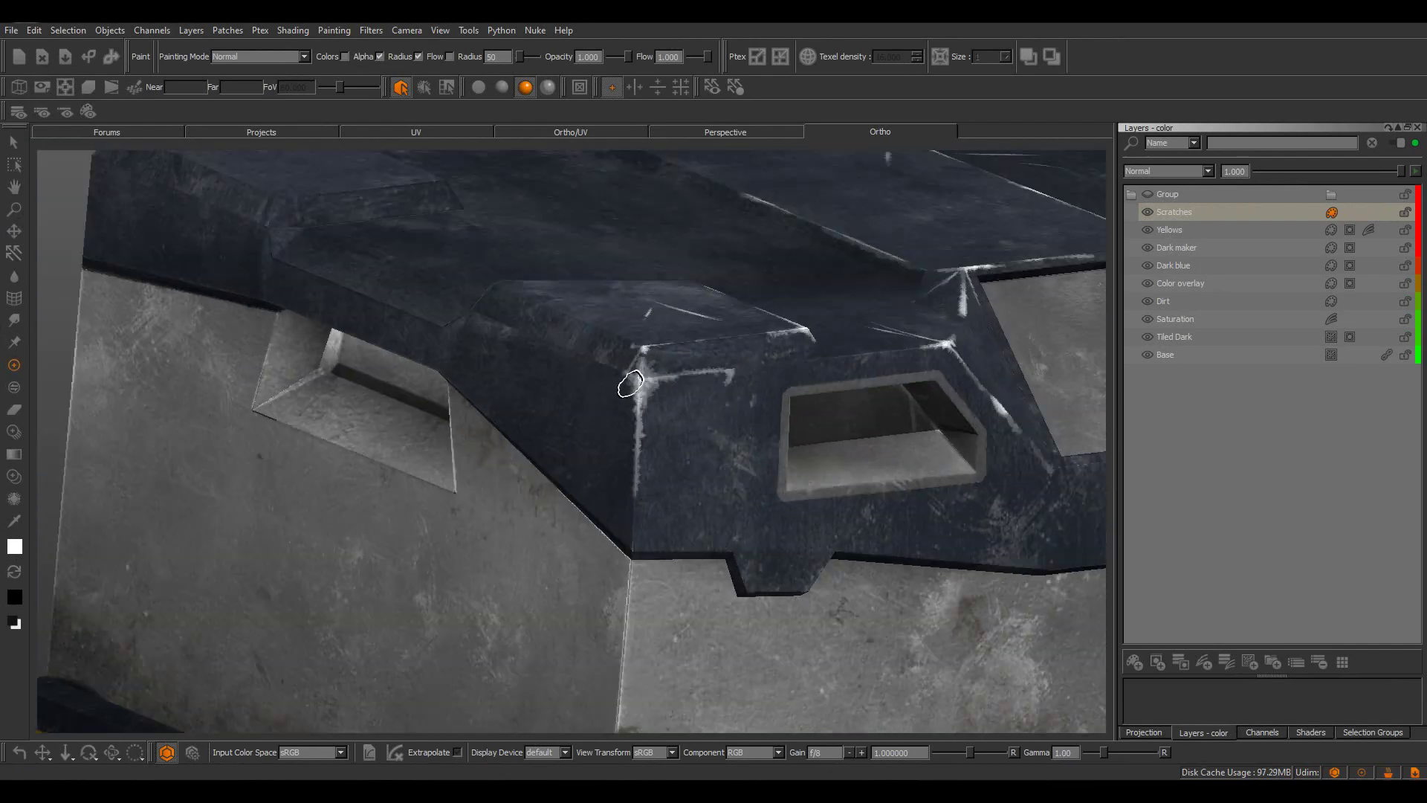
{"action": "mouse_move", "coordinate": [711, 408]}
{"action": "left_mouse_down", "text": "alt"}
{"action": "mouse_move", "coordinate": [914, 359]}
{"action": "mouse_move", "coordinate": [581, 428]}
{"action": "mouse_move", "coordinate": [768, 293]}
{"action": "mouse_move", "coordinate": [743, 392]}
{"action": "mouse_move", "coordinate": [586, 462]}
{"action": "left_mouse_up", "text": "alt"}
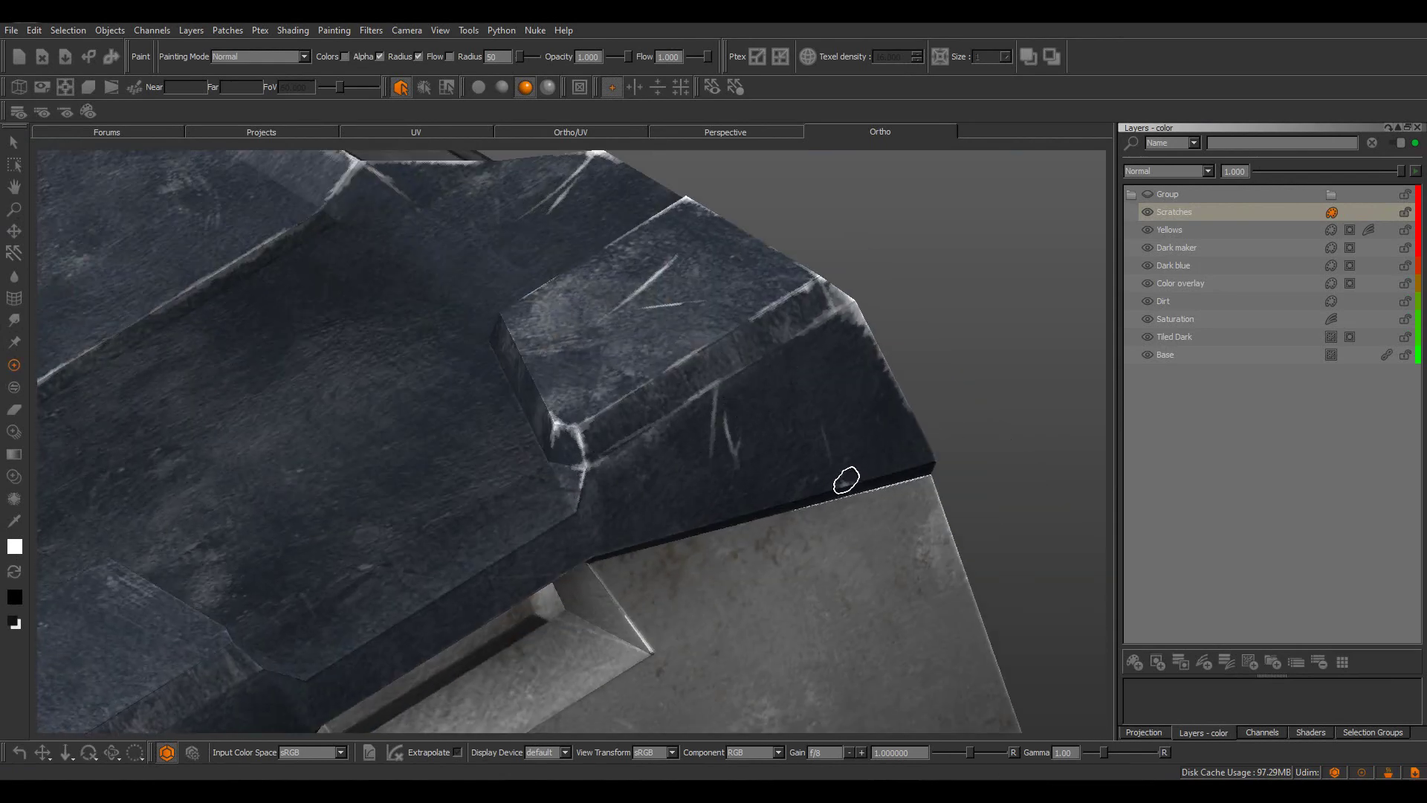
{"action": "scroll", "coordinate": [846, 481], "scroll_direction": "down", "scroll_amount": 8}
{"action": "scroll", "coordinate": [752, 398], "scroll_direction": "up", "scroll_amount": 8}
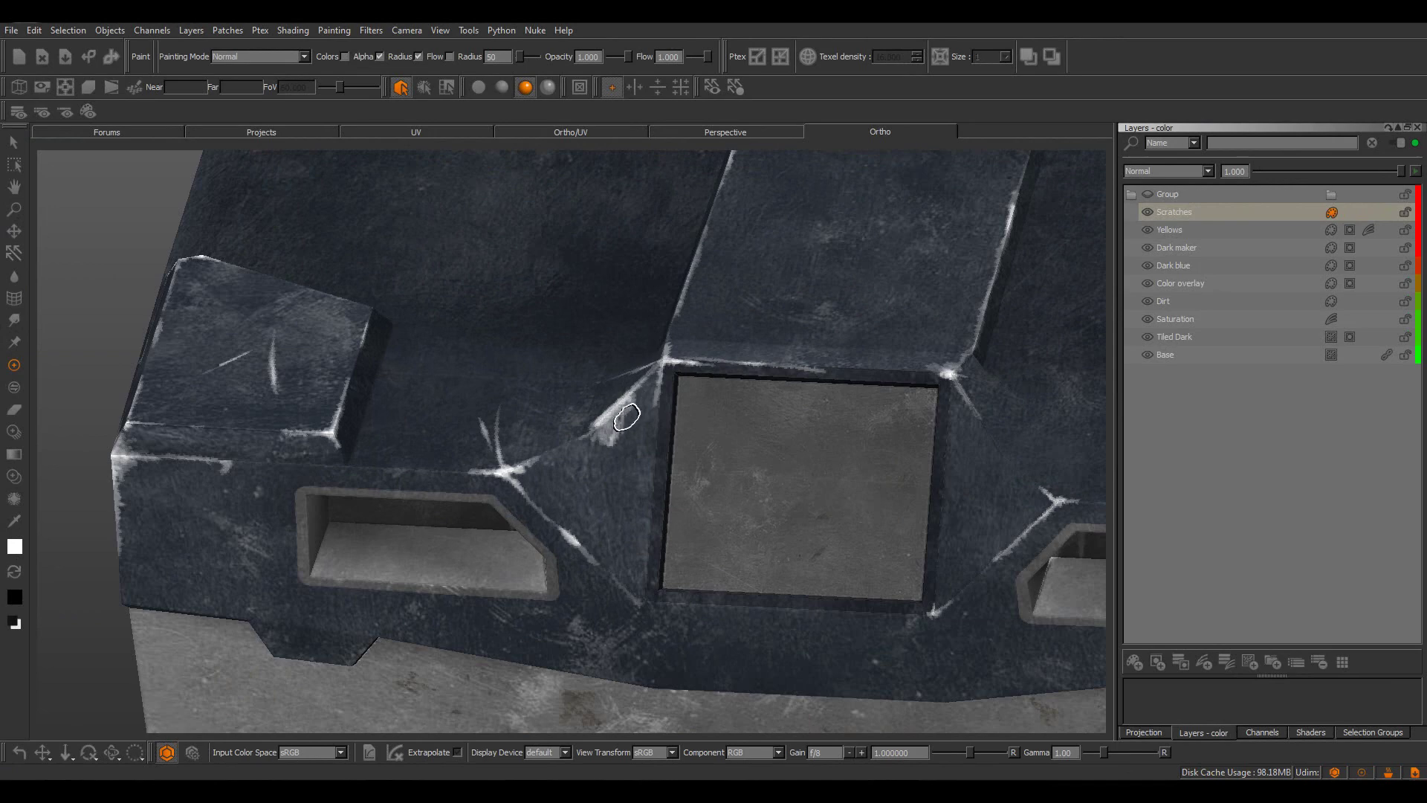
Paint white wear from the square front panel's corner and on the side edge of the dark lid
{"action": "right_click_drag", "start_coordinate": [614, 446], "coordinate": [743, 386], "text": "alt"}
{"action": "mouse_move", "coordinate": [742, 385]}
{"action": "left_mouse_down", "text": "alt"}
{"action": "mouse_move", "coordinate": [768, 398]}
{"action": "mouse_move", "coordinate": [732, 364]}
{"action": "left_mouse_up", "text": "alt"}
{"action": "left_click_drag", "start_coordinate": [637, 420], "coordinate": [699, 344]}
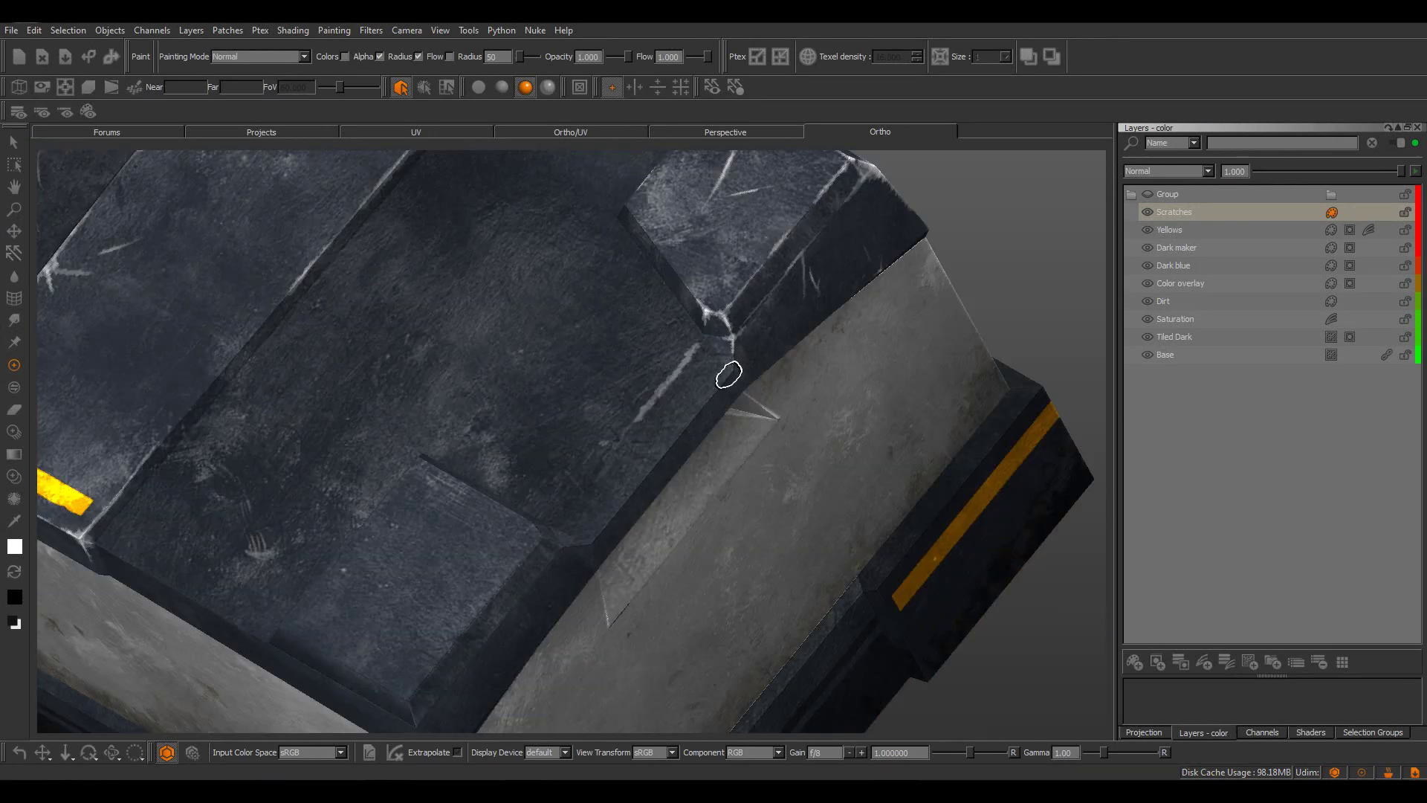
{"action": "left_click_drag", "start_coordinate": [599, 535], "coordinate": [626, 505]}
Paint worn corners, edges and small scratches on the raised pad above the side recess
{"action": "mouse_move", "coordinate": [669, 431]}
{"action": "left_mouse_down", "text": "alt"}
{"action": "mouse_move", "coordinate": [688, 401]}
{"action": "mouse_move", "coordinate": [607, 431]}
{"action": "left_mouse_up", "text": "alt"}
{"action": "right_click_drag", "start_coordinate": [606, 431], "coordinate": [620, 455], "text": "alt"}
{"action": "mouse_move", "coordinate": [619, 464]}
{"action": "left_mouse_down"}
{"action": "mouse_move", "coordinate": [615, 399]}
{"action": "mouse_move", "coordinate": [761, 456]}
{"action": "mouse_move", "coordinate": [618, 471]}
{"action": "mouse_move", "coordinate": [581, 445]}
{"action": "mouse_move", "coordinate": [710, 360]}
{"action": "mouse_move", "coordinate": [611, 474]}
{"action": "left_mouse_up"}
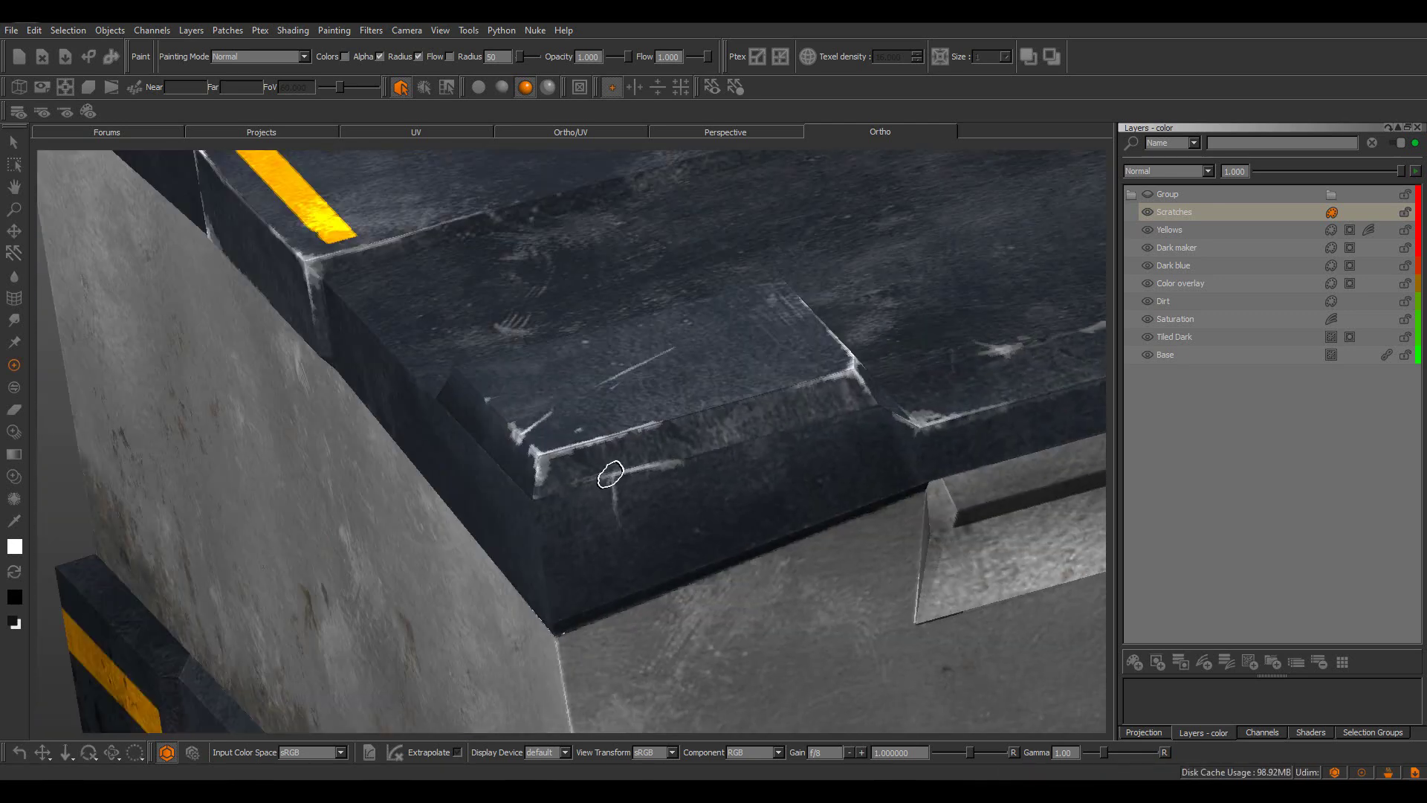
{"action": "right_click_drag", "start_coordinate": [781, 395], "coordinate": [699, 423], "text": "alt"}
{"action": "mouse_move", "coordinate": [639, 446]}
{"action": "left_mouse_down", "text": "alt"}
{"action": "mouse_move", "coordinate": [771, 473]}
{"action": "mouse_move", "coordinate": [643, 470]}
{"action": "mouse_move", "coordinate": [586, 503]}
{"action": "mouse_move", "coordinate": [756, 476]}
{"action": "mouse_move", "coordinate": [832, 445]}
{"action": "left_mouse_up", "text": "alt"}
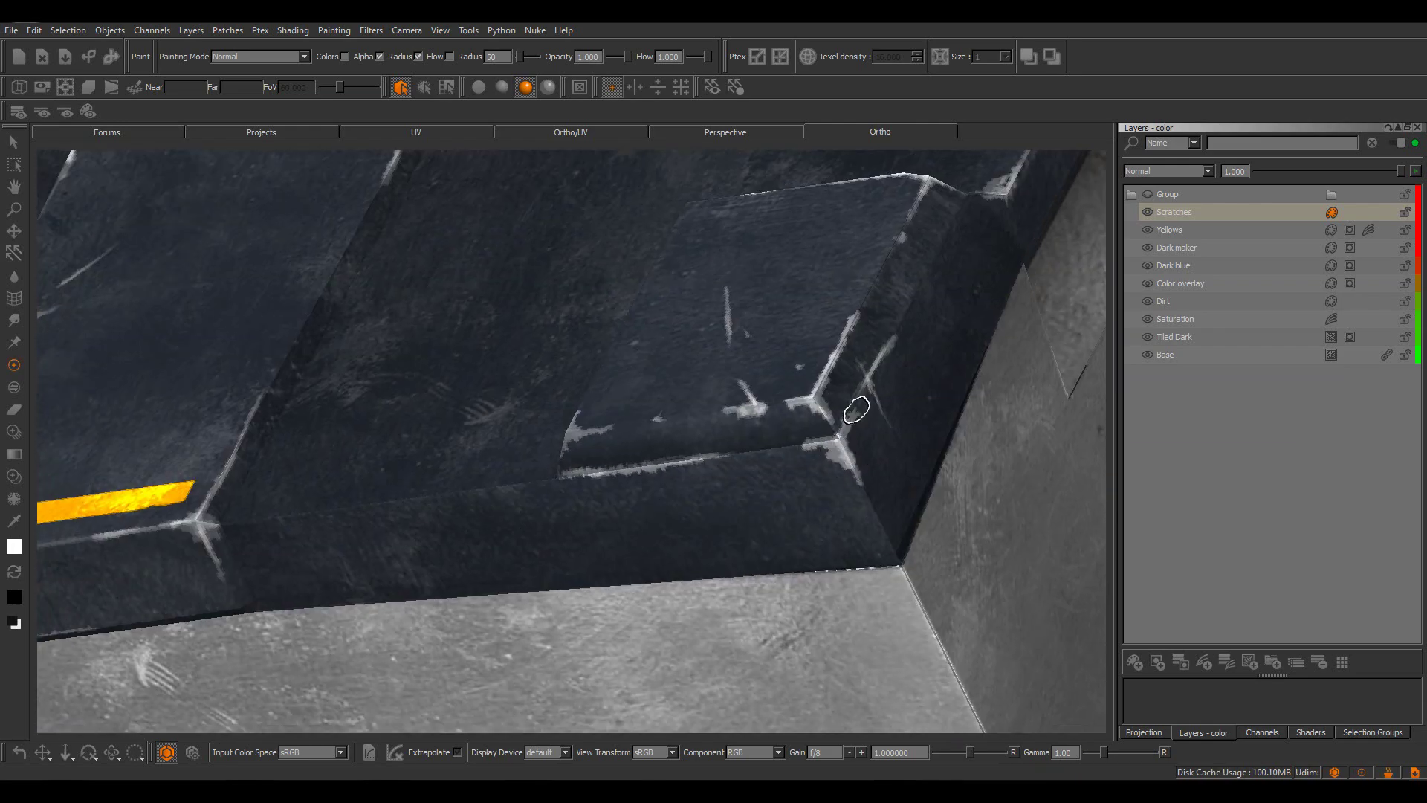
Extend the edge wear around the raised corner pad and onto the adjoining dark lid surface
{"action": "middle_click_drag", "start_coordinate": [856, 409], "coordinate": [623, 458]}
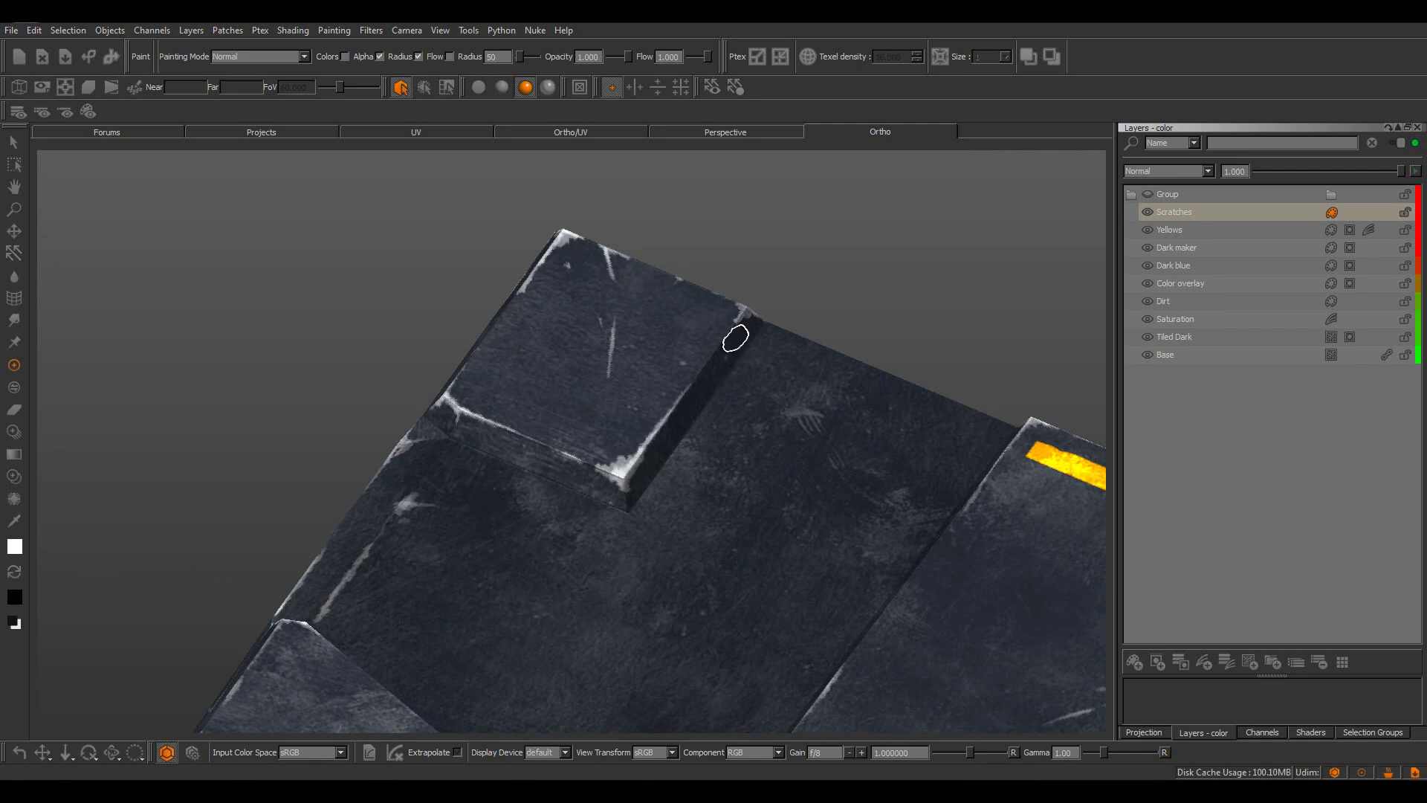
{"action": "middle_click_drag", "start_coordinate": [735, 338], "coordinate": [577, 444]}
{"action": "middle_click_drag", "start_coordinate": [449, 461], "coordinate": [799, 559]}
{"action": "mouse_move", "coordinate": [791, 530]}
{"action": "left_mouse_down", "text": "alt"}
{"action": "mouse_move", "coordinate": [847, 452]}
{"action": "mouse_move", "coordinate": [743, 490]}
{"action": "left_mouse_up", "text": "alt"}
{"action": "mouse_move", "coordinate": [689, 511]}
{"action": "left_mouse_down"}
{"action": "mouse_move", "coordinate": [741, 481]}
{"action": "mouse_move", "coordinate": [707, 519]}
{"action": "left_mouse_up"}
Paint bright chipped corners and thin edge lines on the raised pad at the lid's far corner
{"action": "mouse_move", "coordinate": [946, 411]}
{"action": "left_mouse_down", "text": "alt"}
{"action": "mouse_move", "coordinate": [625, 461]}
{"action": "mouse_move", "coordinate": [726, 475]}
{"action": "left_mouse_up", "text": "alt"}
{"action": "mouse_move", "coordinate": [727, 476]}
{"action": "left_mouse_down", "text": "alt"}
{"action": "mouse_move", "coordinate": [767, 493]}
{"action": "mouse_move", "coordinate": [743, 371]}
{"action": "left_mouse_up", "text": "alt"}
{"action": "left_click_drag", "start_coordinate": [727, 385], "coordinate": [701, 403]}
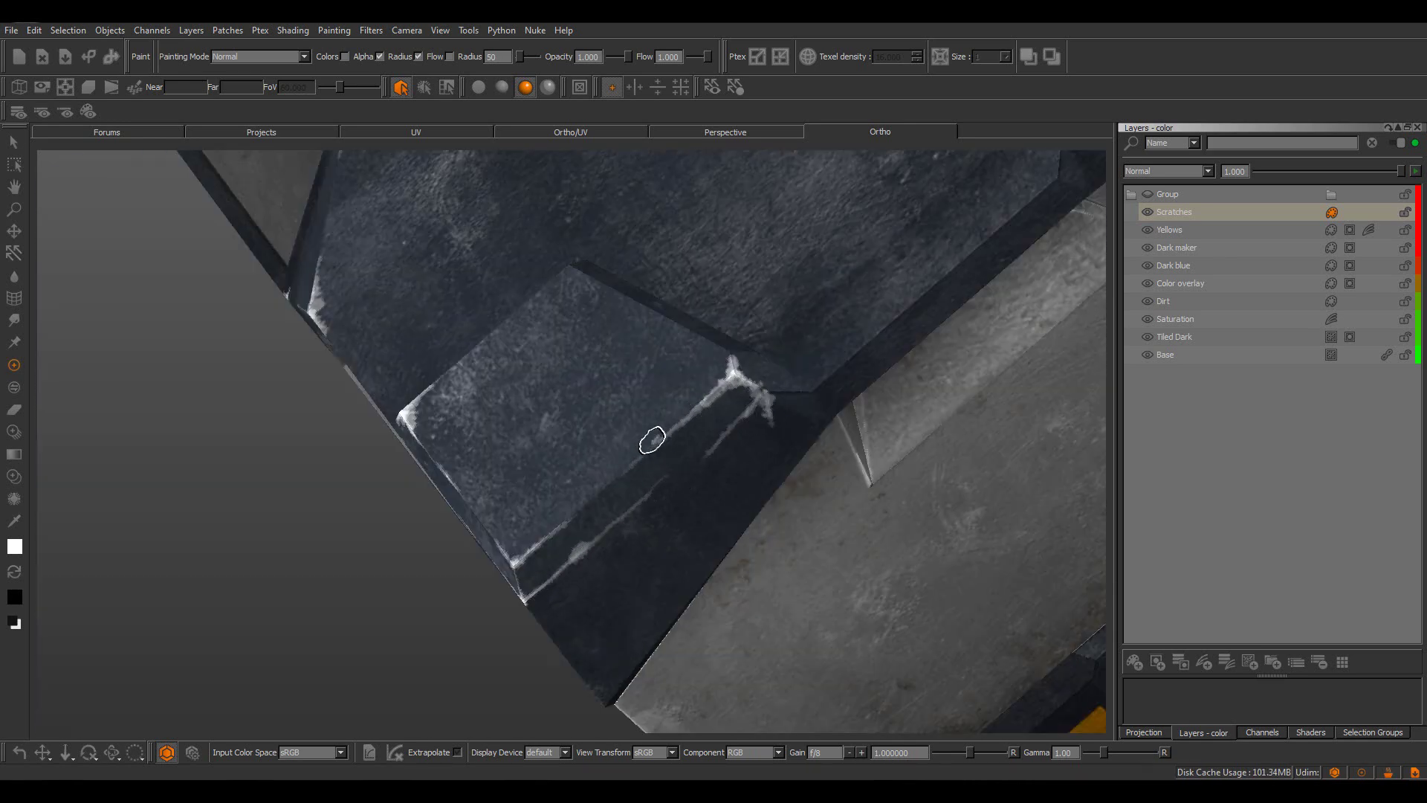
{"action": "middle_click_drag", "start_coordinate": [588, 429], "coordinate": [610, 543]}
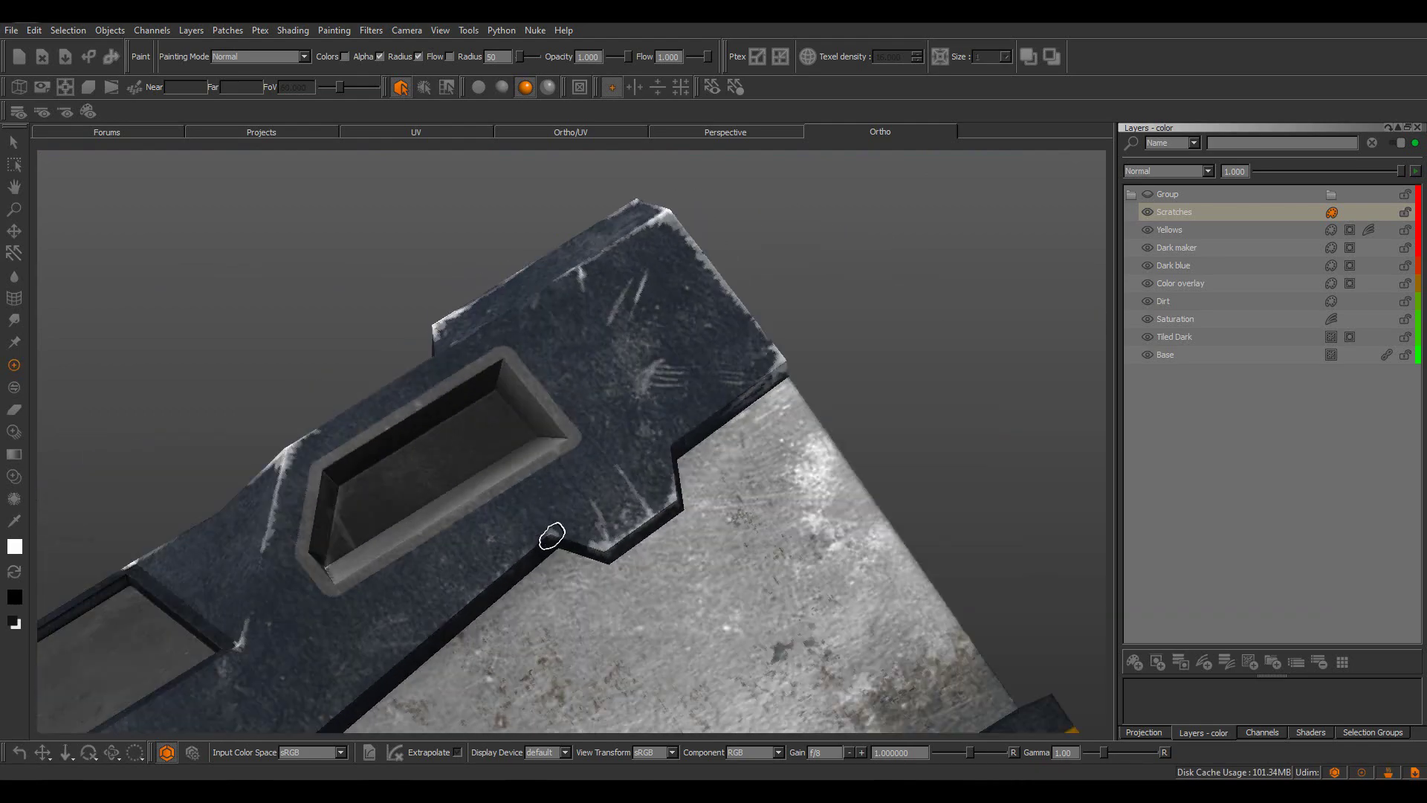
Paint wear along the notched lower edge of the front dark trim below the vents and square panel
{"action": "left_click_drag", "start_coordinate": [551, 535], "coordinate": [475, 593]}
{"action": "mouse_move", "coordinate": [723, 500]}
{"action": "left_mouse_down", "text": "alt"}
{"action": "mouse_move", "coordinate": [669, 421]}
{"action": "mouse_move", "coordinate": [567, 439]}
{"action": "mouse_move", "coordinate": [554, 396]}
{"action": "left_mouse_up", "text": "alt"}
{"action": "mouse_move", "coordinate": [554, 395]}
{"action": "left_mouse_down", "text": "alt"}
{"action": "mouse_move", "coordinate": [624, 446]}
{"action": "mouse_move", "coordinate": [787, 411]}
{"action": "left_mouse_up", "text": "alt"}
{"action": "left_click_drag", "start_coordinate": [832, 480], "coordinate": [560, 471], "text": "alt"}
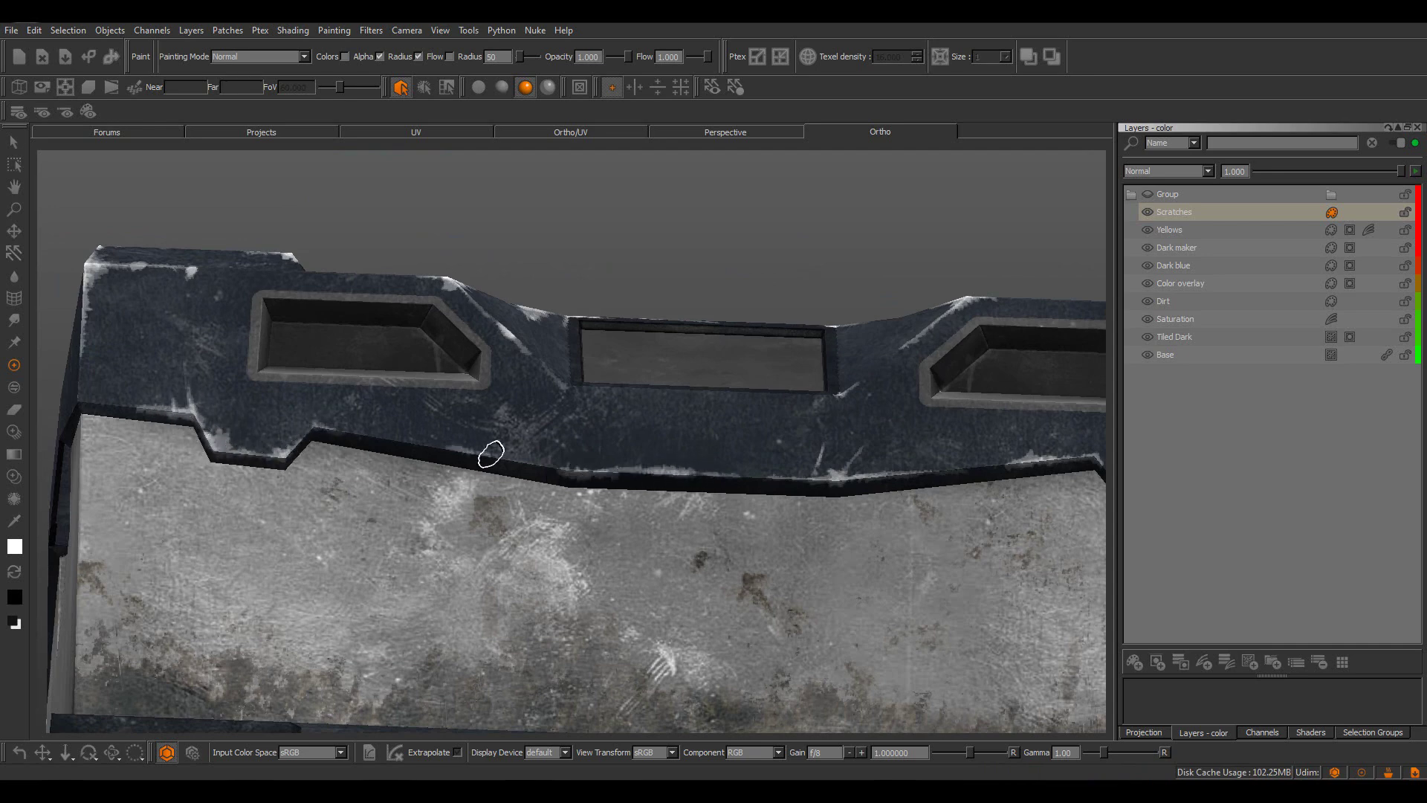
{"action": "mouse_move", "coordinate": [491, 453]}
{"action": "middle_mouse_down"}
{"action": "mouse_move", "coordinate": [833, 423]}
{"action": "mouse_move", "coordinate": [625, 441]}
{"action": "middle_mouse_up"}
{"action": "middle_click_drag", "start_coordinate": [815, 448], "coordinate": [629, 435]}
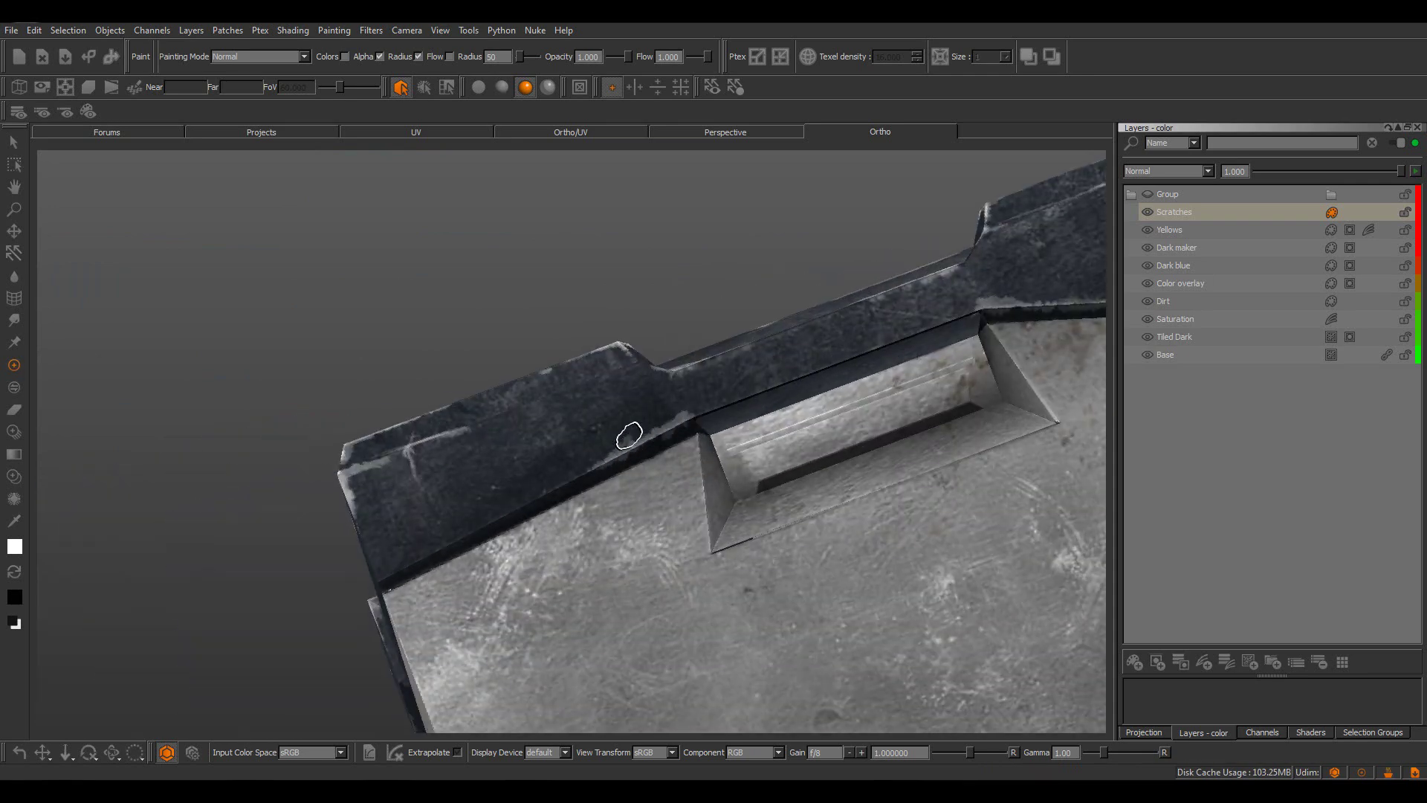
Paint chipped paint along the dark side trim above the recess and around its neighbouring corner
{"action": "left_click_drag", "start_coordinate": [790, 380], "coordinate": [868, 339]}
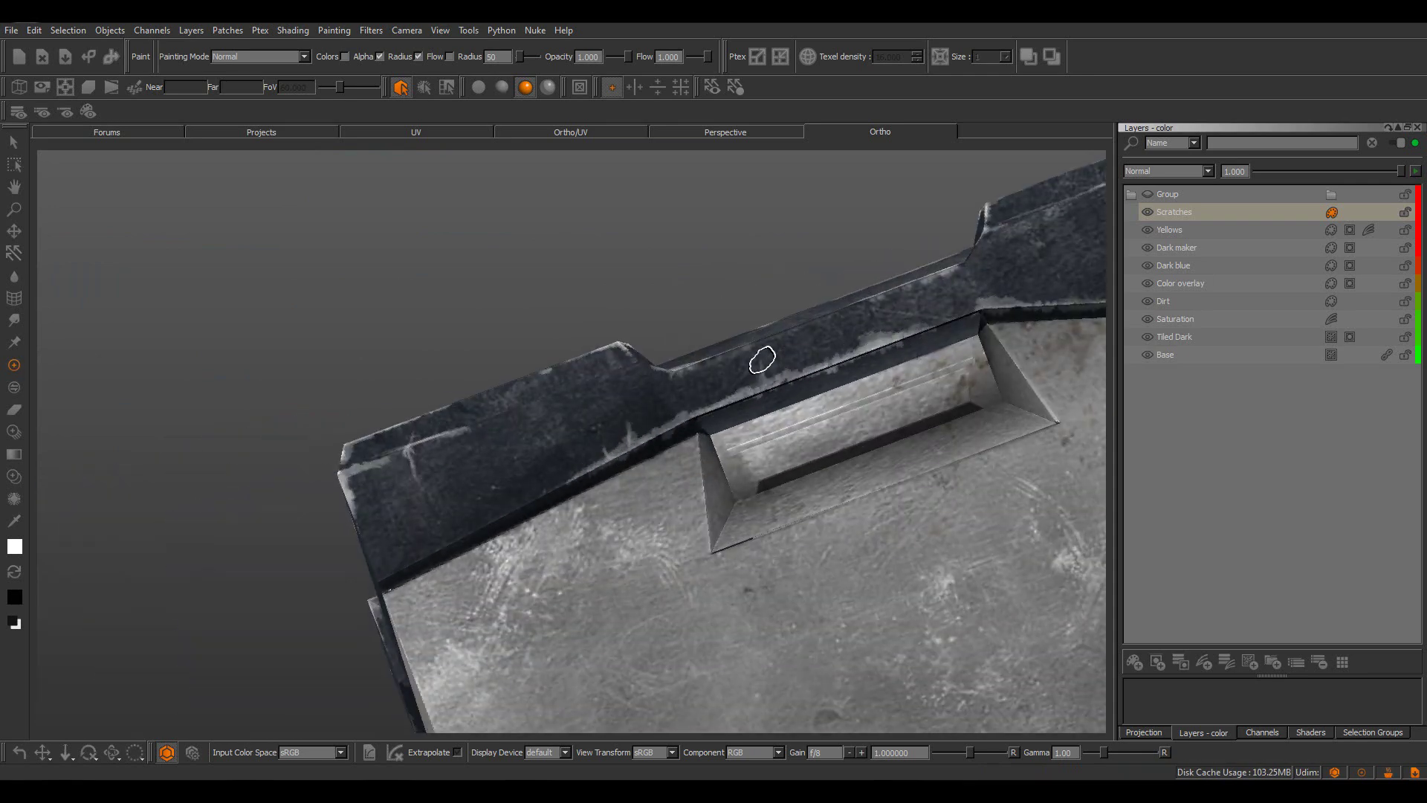
{"action": "middle_click_drag", "start_coordinate": [761, 360], "coordinate": [624, 465]}
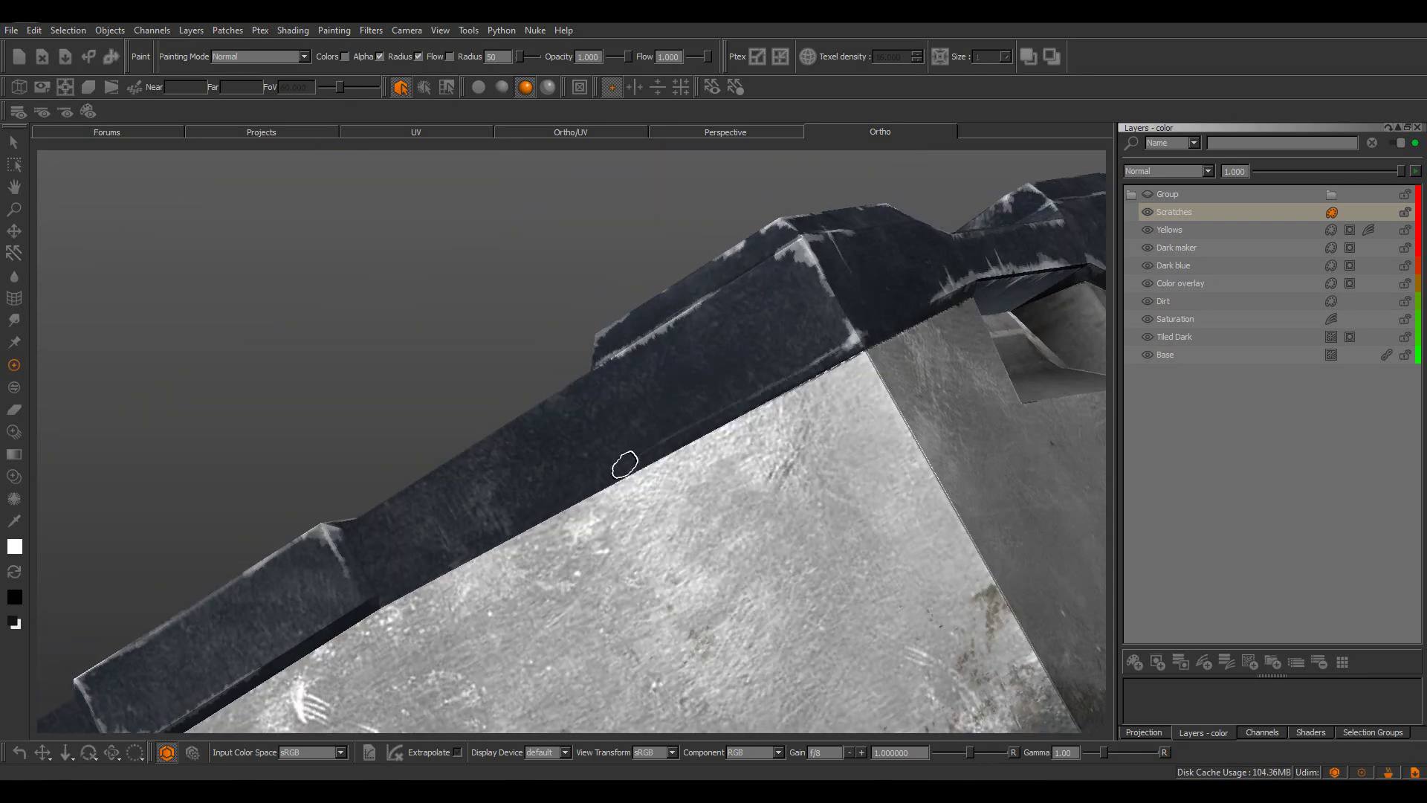
{"action": "left_click_drag", "start_coordinate": [384, 591], "coordinate": [437, 574]}
{"action": "middle_click_drag", "start_coordinate": [437, 574], "coordinate": [564, 430], "text": "alt"}
{"action": "left_click_drag", "start_coordinate": [564, 431], "coordinate": [551, 446]}
Paint edge wear on the unworn raised pad at the lid corner, following its ridges down the corner
{"action": "left_click_drag", "start_coordinate": [551, 446], "coordinate": [806, 437], "text": "alt"}
{"action": "right_click_drag", "start_coordinate": [806, 436], "coordinate": [589, 386], "text": "alt"}
{"action": "left_click_drag", "start_coordinate": [588, 386], "coordinate": [566, 410]}
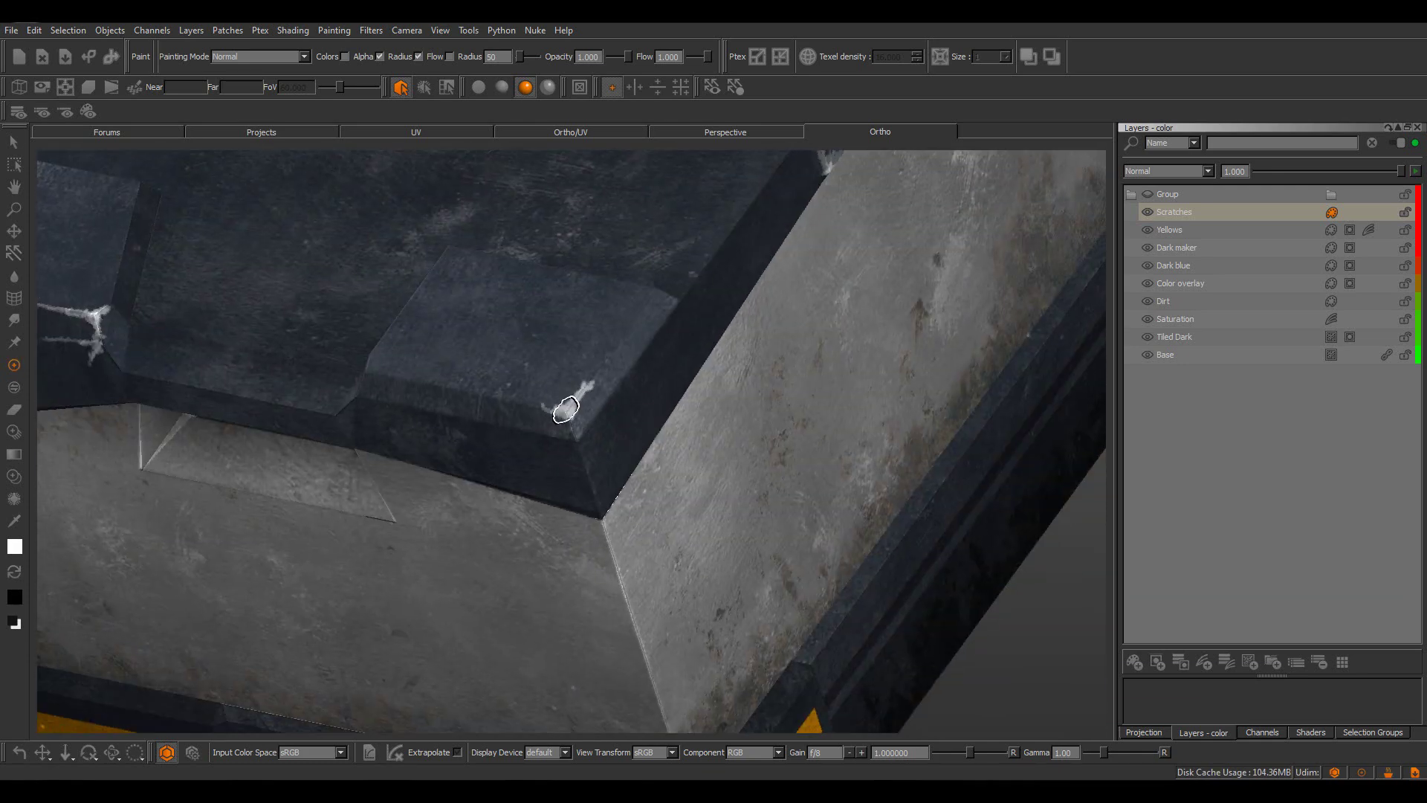
{"action": "middle_click_drag", "start_coordinate": [512, 398], "coordinate": [662, 343]}
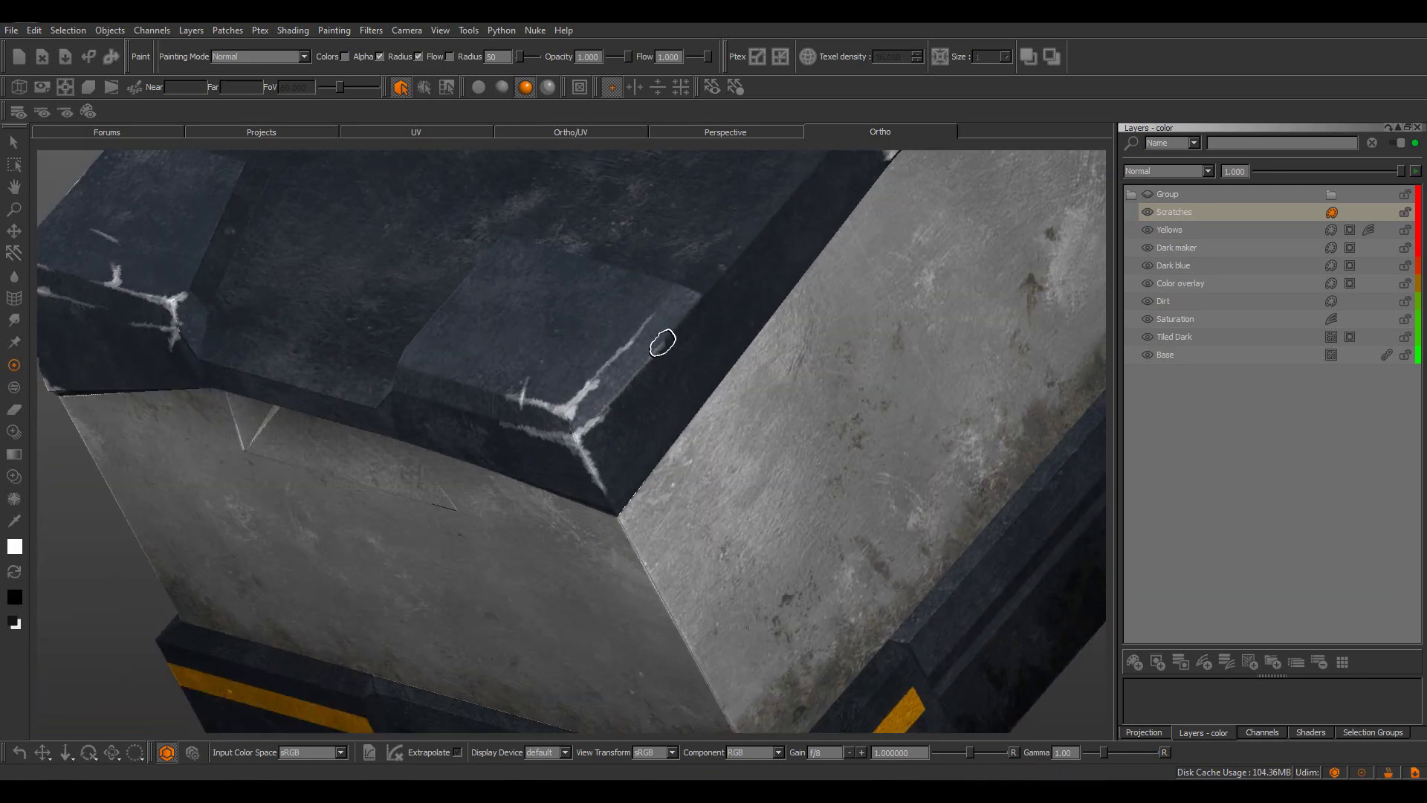
{"action": "middle_click_drag", "start_coordinate": [716, 439], "coordinate": [705, 388]}
{"action": "middle_click_drag", "start_coordinate": [566, 499], "coordinate": [414, 414]}
Paint worn edges and corner chips on the square raised pad near the striped centre panel
{"action": "middle_click_drag", "start_coordinate": [507, 378], "coordinate": [679, 460]}
{"action": "mouse_move", "coordinate": [830, 397]}
{"action": "middle_mouse_down"}
{"action": "mouse_move", "coordinate": [587, 446]}
{"action": "mouse_move", "coordinate": [567, 478]}
{"action": "mouse_move", "coordinate": [671, 446]}
{"action": "mouse_move", "coordinate": [639, 475]}
{"action": "middle_mouse_up"}
{"action": "left_click_drag", "start_coordinate": [584, 447], "coordinate": [577, 439]}
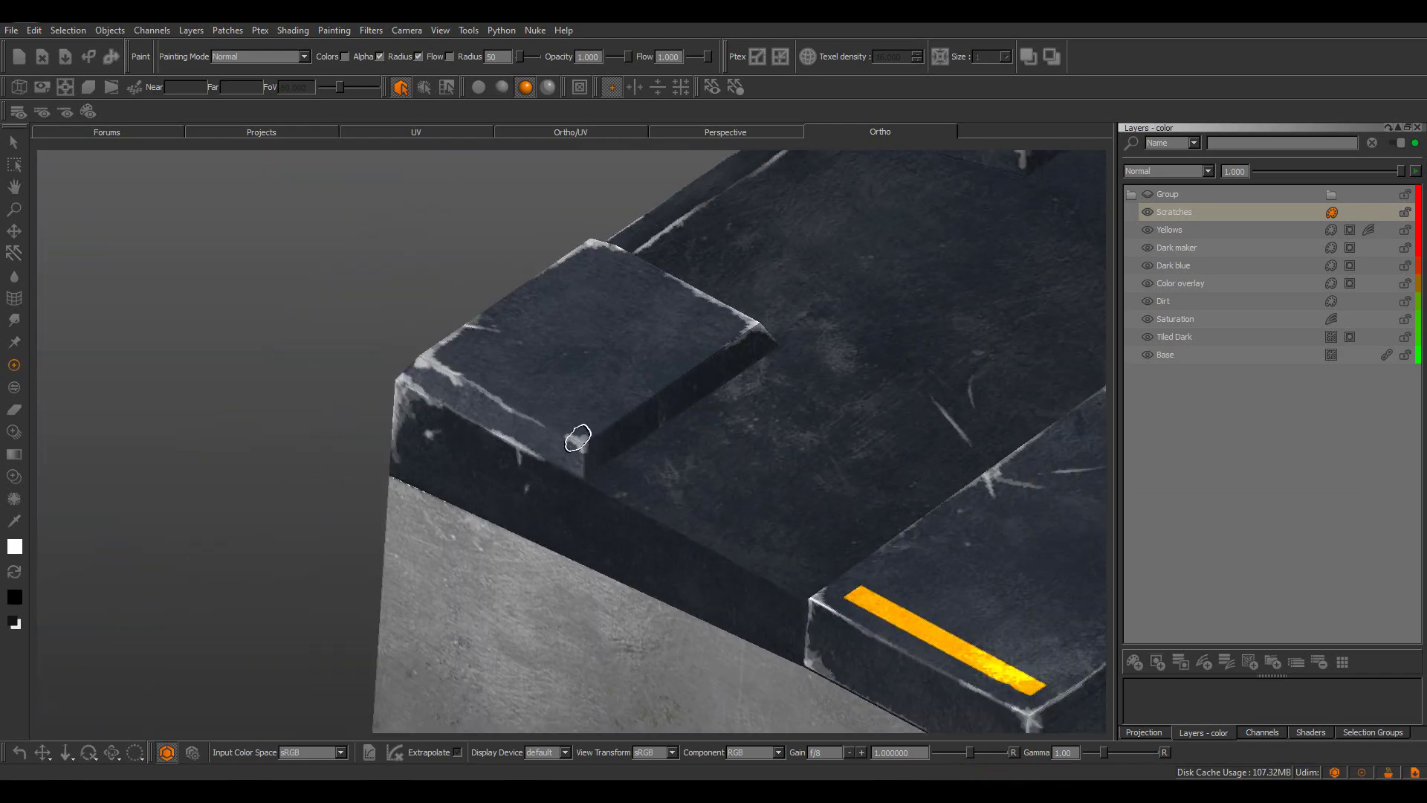
{"action": "middle_click_drag", "start_coordinate": [579, 437], "coordinate": [747, 394]}
{"action": "mouse_move", "coordinate": [660, 471]}
{"action": "middle_mouse_down"}
{"action": "mouse_move", "coordinate": [768, 364]}
{"action": "mouse_move", "coordinate": [775, 316]}
{"action": "mouse_move", "coordinate": [657, 472]}
{"action": "middle_mouse_up"}
{"action": "right_click_drag", "start_coordinate": [658, 472], "coordinate": [728, 445], "text": "alt"}
Paint long thin scratches across the flat dark top surfaces and along the trim beside the centre panel
{"action": "left_click_drag", "start_coordinate": [787, 319], "coordinate": [707, 411]}
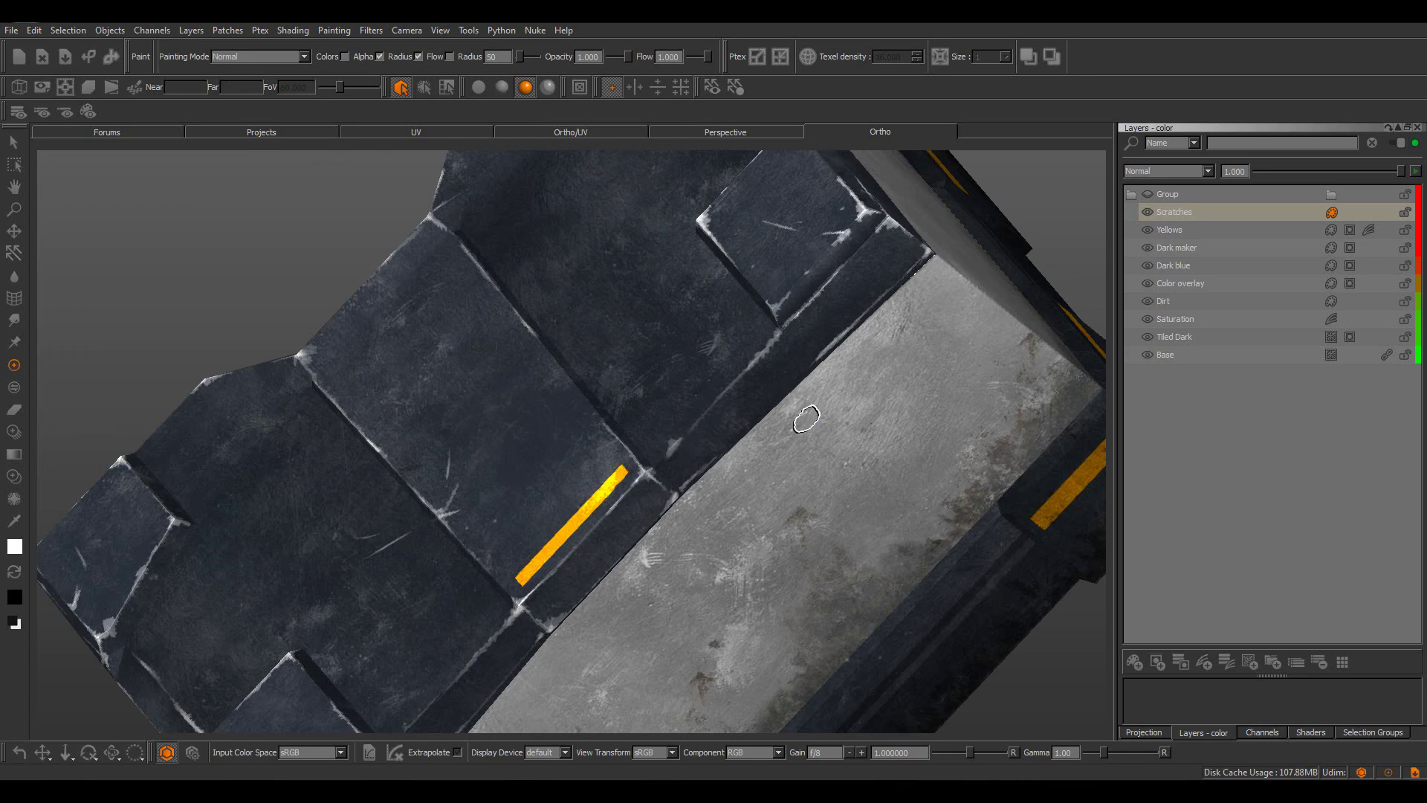
{"action": "mouse_move", "coordinate": [808, 417]}
{"action": "left_mouse_down", "text": "alt"}
{"action": "mouse_move", "coordinate": [952, 394]}
{"action": "mouse_move", "coordinate": [758, 416]}
{"action": "left_mouse_up", "text": "alt"}
{"action": "left_click_drag", "start_coordinate": [707, 480], "coordinate": [740, 495]}
{"action": "middle_click_drag", "start_coordinate": [733, 466], "coordinate": [664, 449]}
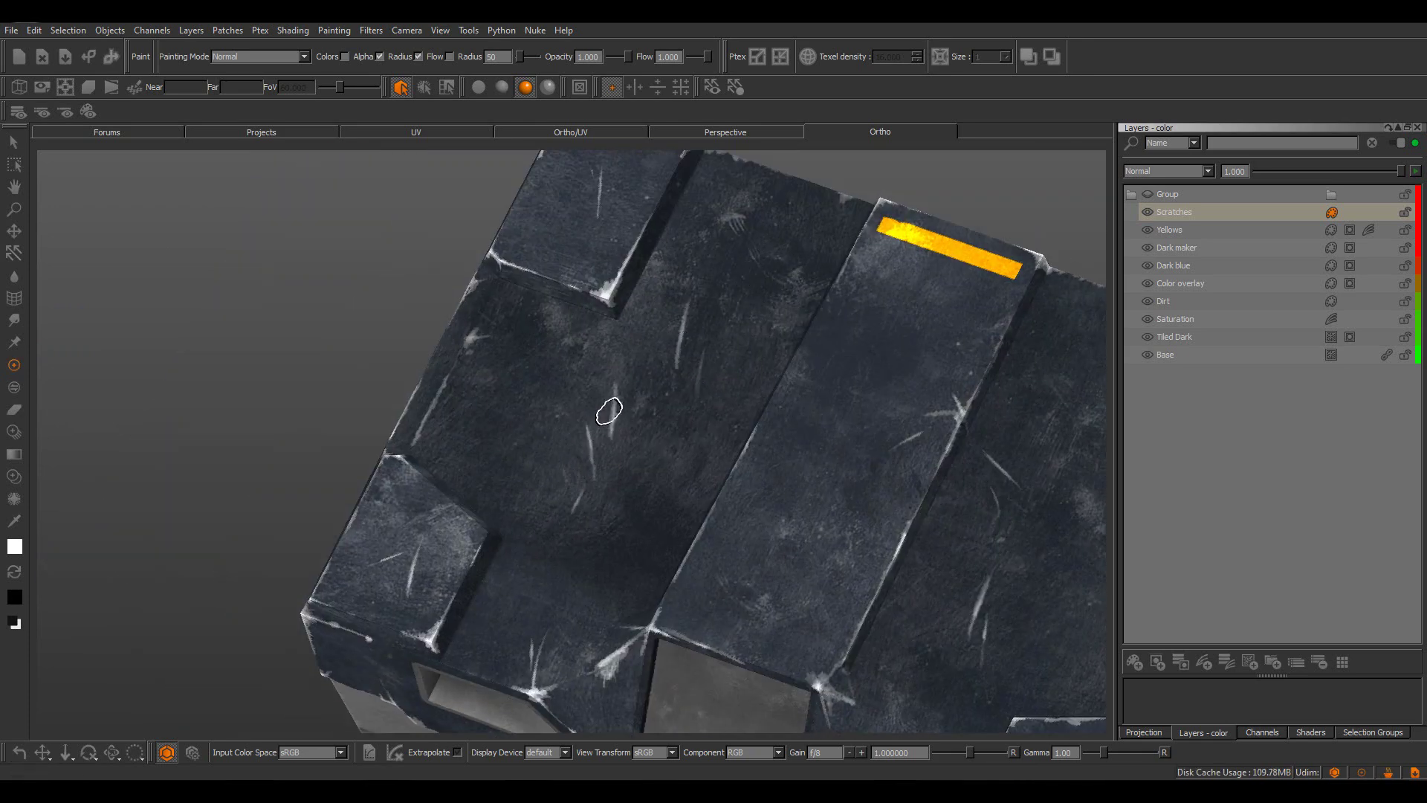
{"action": "middle_click_drag", "start_coordinate": [568, 554], "coordinate": [937, 546]}
Add a mask to the Scratches layer and paint it with black to break up the scratches on the lid
{"action": "right_click", "coordinate": [1295, 211]}
{"action": "left_click", "coordinate": [1317, 444]}
{"action": "key", "text": "x"}
{"action": "right_click_drag", "start_coordinate": [580, 435], "coordinate": [521, 368], "text": "alt"}
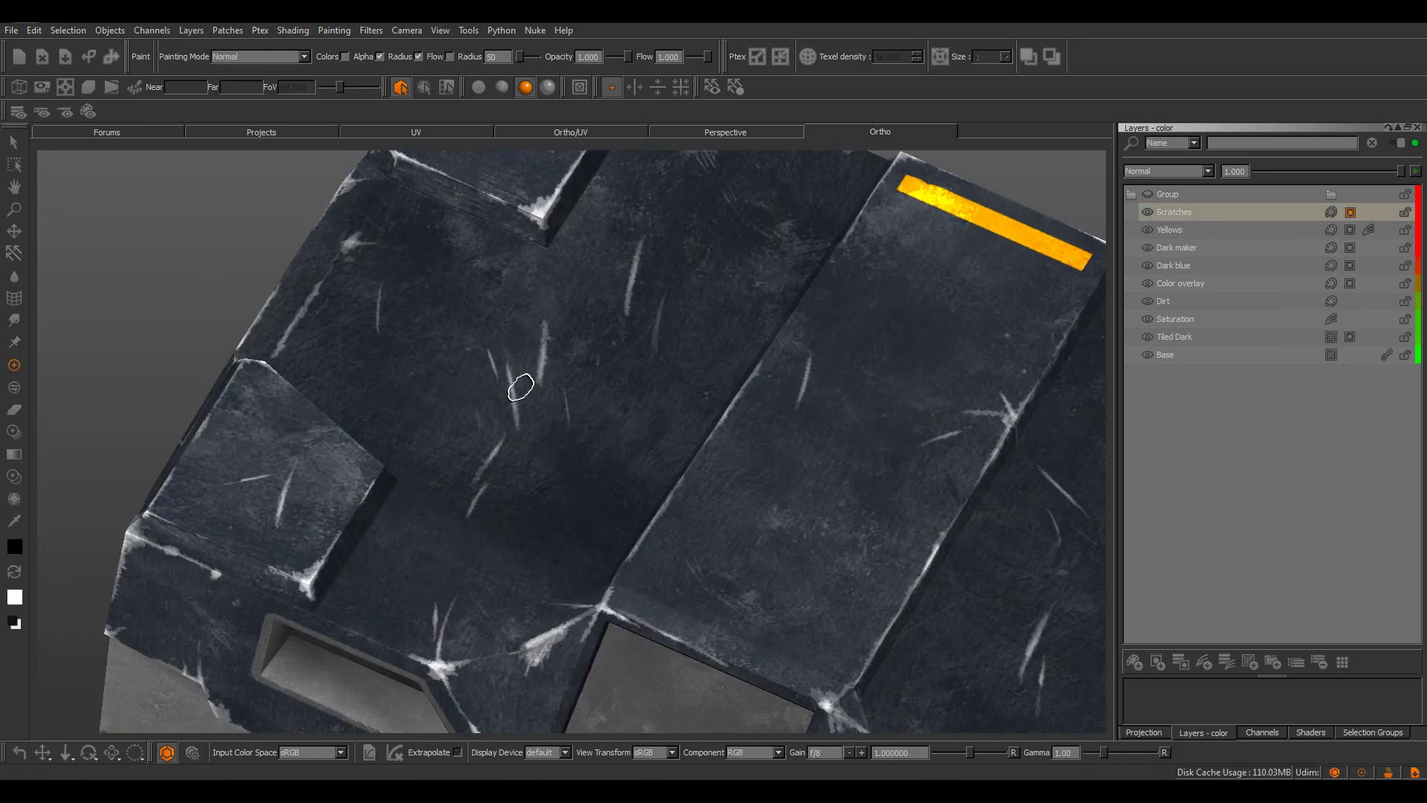
{"action": "right_click_drag", "start_coordinate": [765, 482], "coordinate": [505, 486], "text": "alt"}
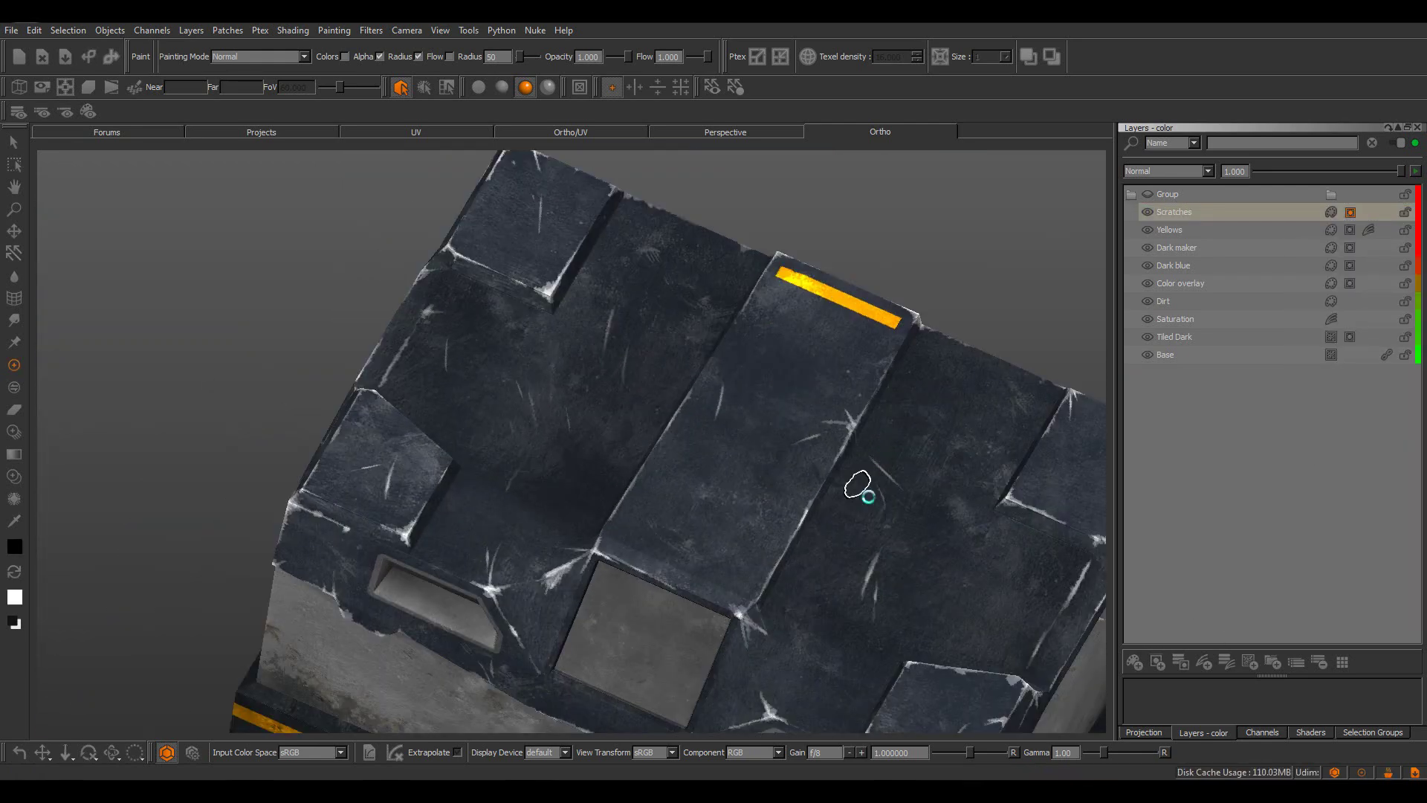
{"action": "left_click_drag", "start_coordinate": [860, 488], "coordinate": [902, 384], "text": "alt"}
{"action": "right_click_drag", "start_coordinate": [901, 384], "coordinate": [854, 454], "text": "alt"}
Return to white paint on the Scratches layer and paint wear around the front vent frames and surrounding trim
{"action": "left_click", "coordinate": [1331, 212]}
{"action": "key", "text": "x"}
{"action": "mouse_move", "coordinate": [754, 407]}
{"action": "left_mouse_down", "text": "alt"}
{"action": "mouse_move", "coordinate": [726, 378]}
{"action": "mouse_move", "coordinate": [642, 466]}
{"action": "left_mouse_up", "text": "alt"}
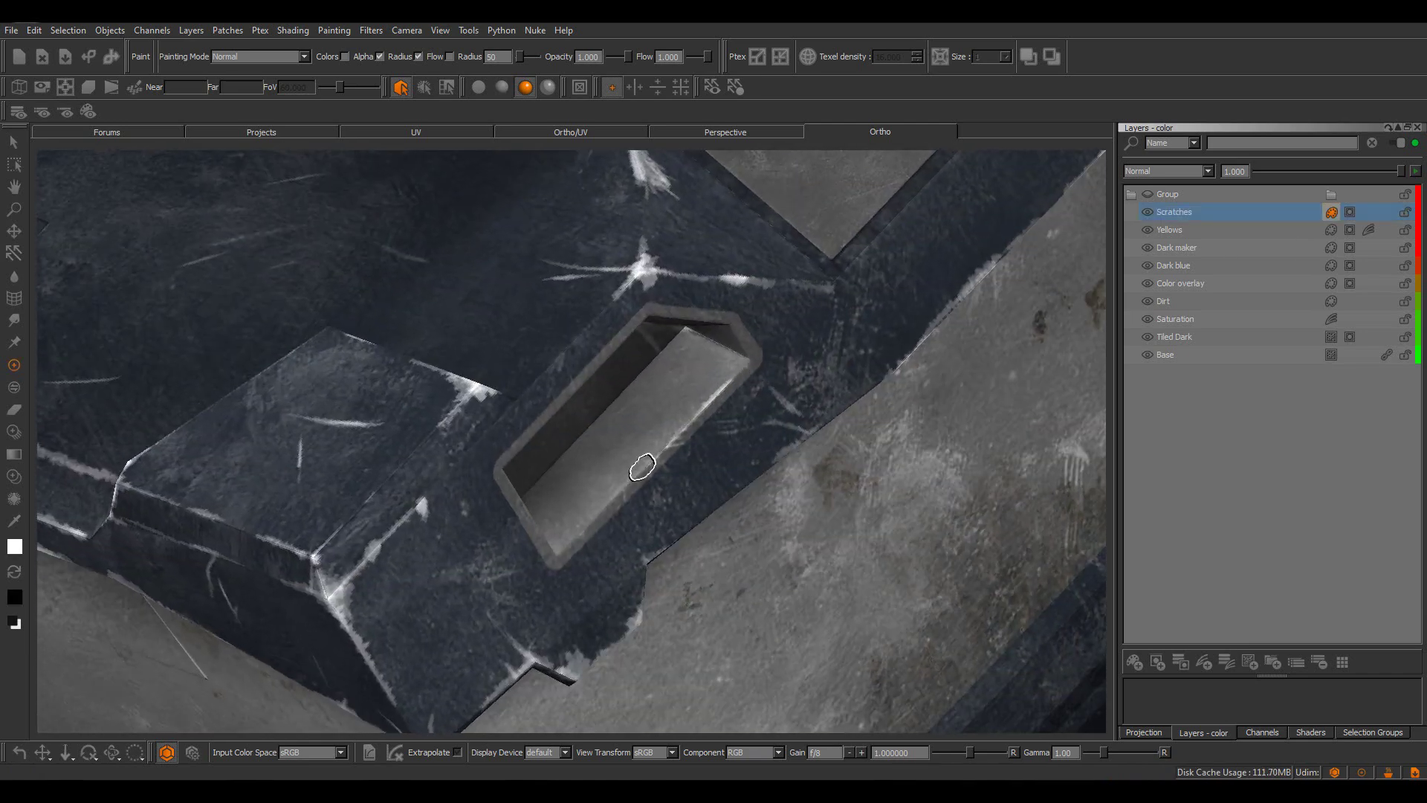
{"action": "scroll", "coordinate": [771, 404], "scroll_direction": "up", "scroll_amount": 2}
{"action": "middle_click_drag", "start_coordinate": [514, 526], "coordinate": [714, 444]}
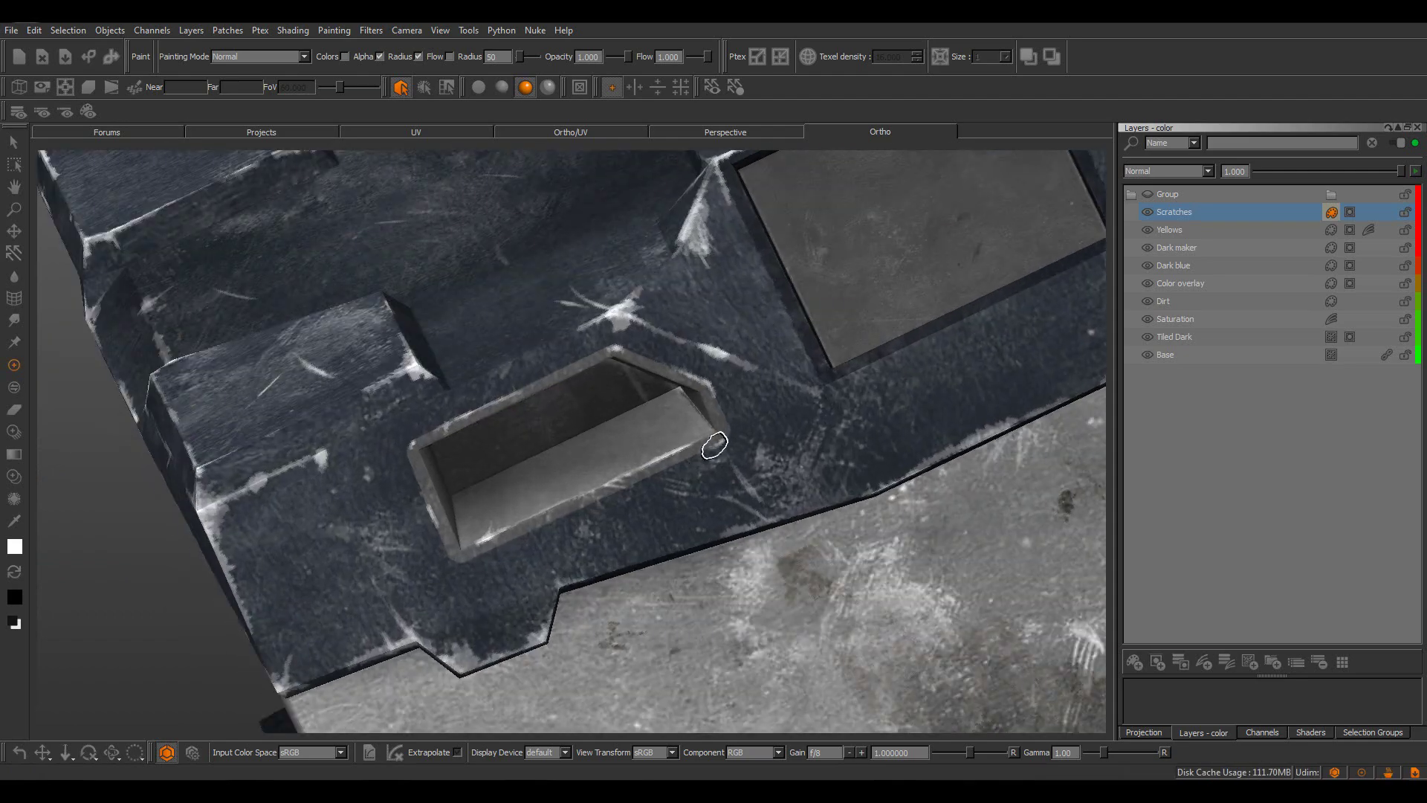
{"action": "right_click_drag", "start_coordinate": [895, 436], "coordinate": [923, 296], "text": "alt"}
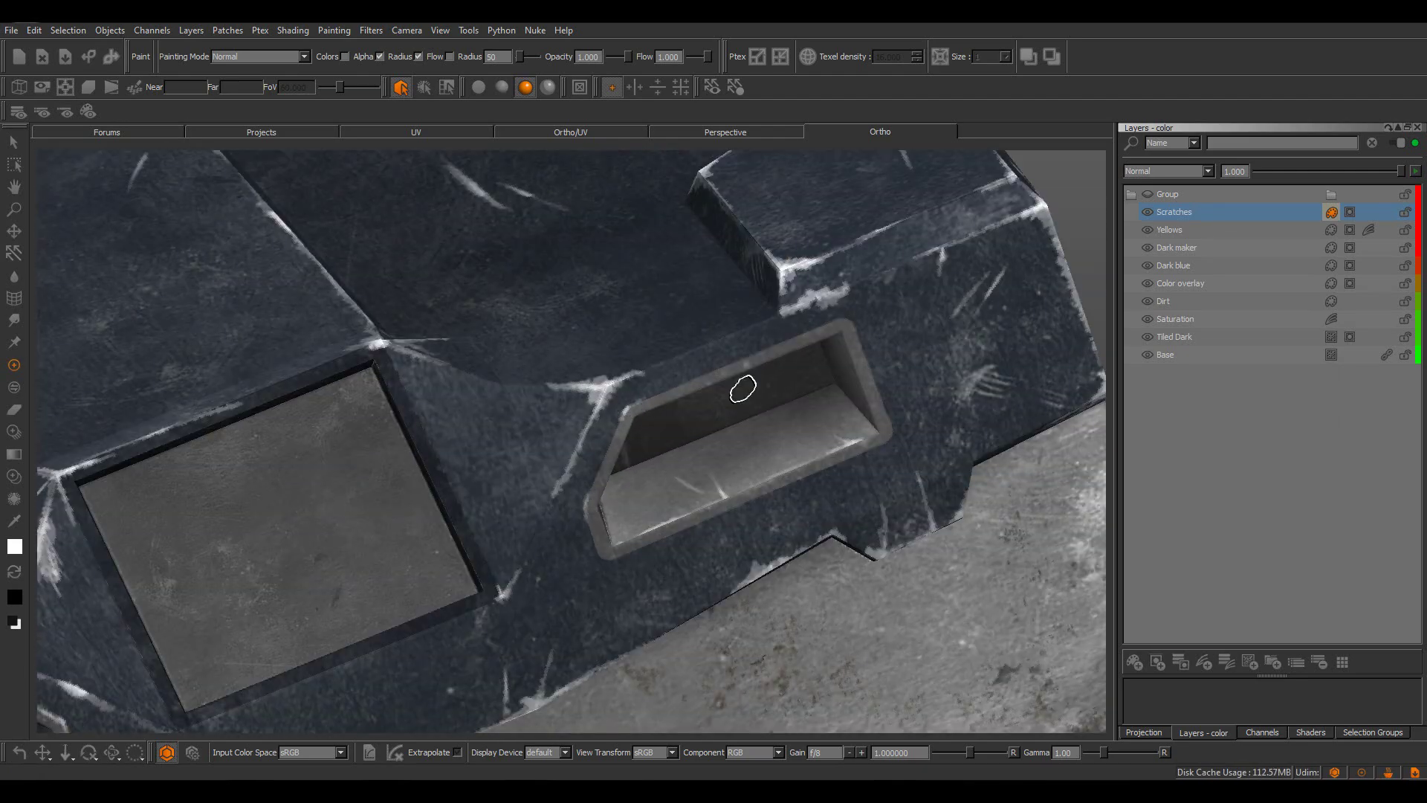
{"action": "mouse_move", "coordinate": [888, 438]}
{"action": "right_mouse_down", "text": "alt"}
{"action": "mouse_move", "coordinate": [706, 439]}
{"action": "mouse_move", "coordinate": [810, 424]}
{"action": "right_mouse_up", "text": "alt"}
{"action": "mouse_move", "coordinate": [699, 492]}
{"action": "left_mouse_down"}
{"action": "mouse_move", "coordinate": [681, 392]}
{"action": "mouse_move", "coordinate": [661, 382]}
{"action": "left_mouse_up"}
{"action": "left_click_drag", "start_coordinate": [508, 448], "coordinate": [504, 324]}
Paint white chips on the upper corners of the dark base block with the yellow stripe
{"action": "scroll", "coordinate": [510, 454], "scroll_direction": "down", "scroll_amount": 5}
{"action": "scroll", "coordinate": [644, 447], "scroll_direction": "up", "scroll_amount": 5}
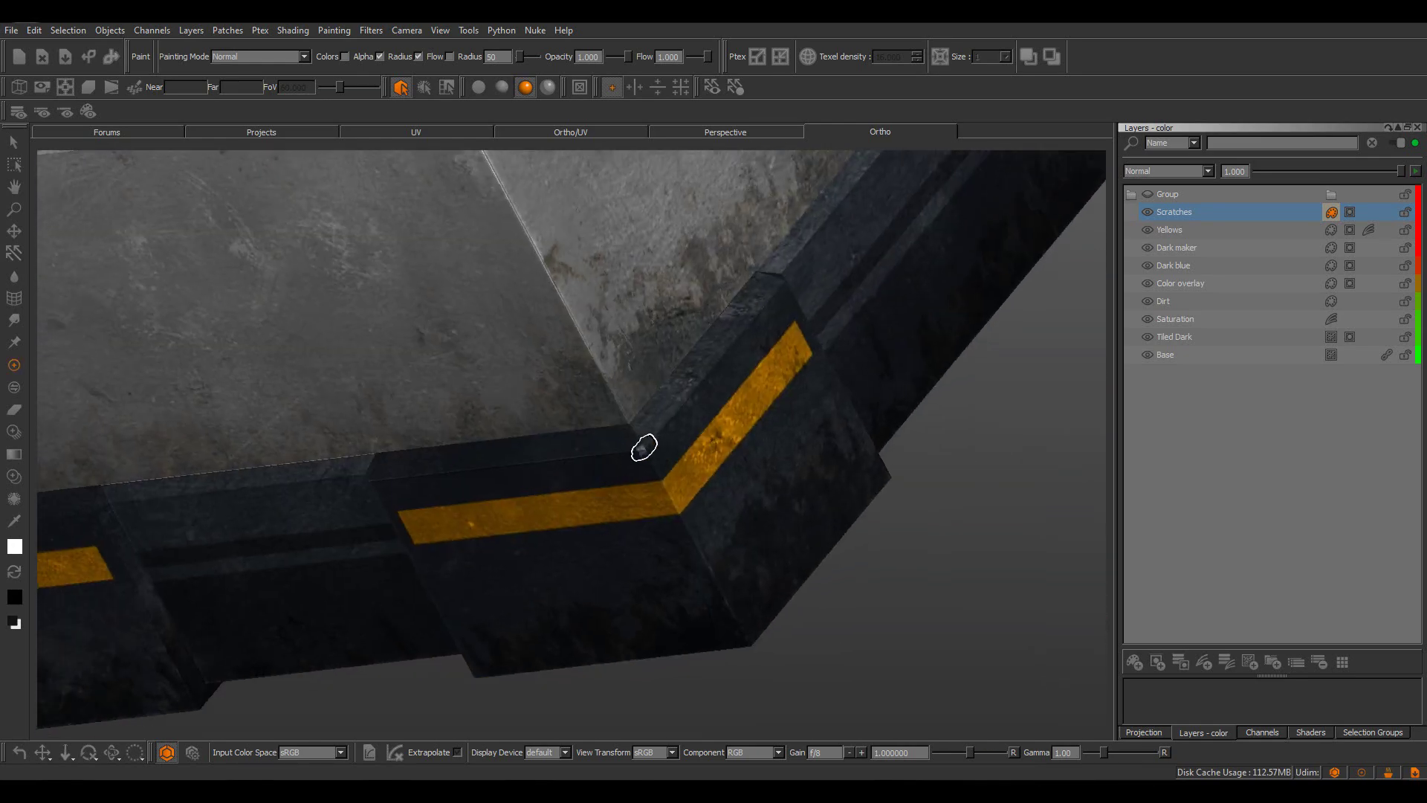
{"action": "mouse_move", "coordinate": [773, 597]}
{"action": "left_mouse_down", "text": "alt"}
{"action": "mouse_move", "coordinate": [774, 399]}
{"action": "mouse_move", "coordinate": [733, 379]}
{"action": "left_mouse_up", "text": "alt"}
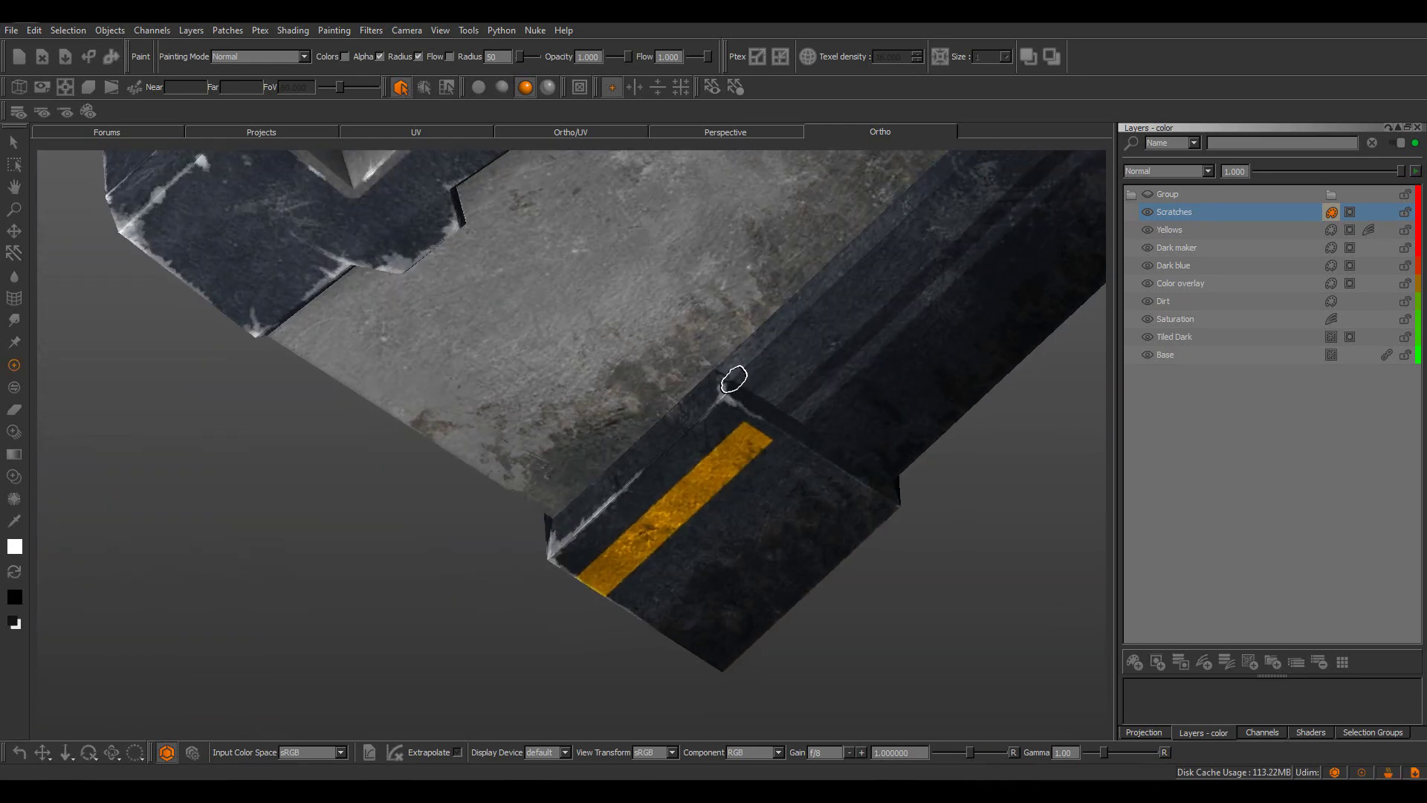
{"action": "mouse_move", "coordinate": [806, 308]}
{"action": "right_mouse_down", "text": "alt"}
{"action": "mouse_move", "coordinate": [714, 372]}
{"action": "mouse_move", "coordinate": [763, 431]}
{"action": "right_mouse_up", "text": "alt"}
{"action": "left_click_drag", "start_coordinate": [763, 431], "coordinate": [736, 432], "text": "alt"}
Paint wear down the vertical edges and onto the bottom corners of the striped base corner block
{"action": "left_click", "coordinate": [575, 454]}
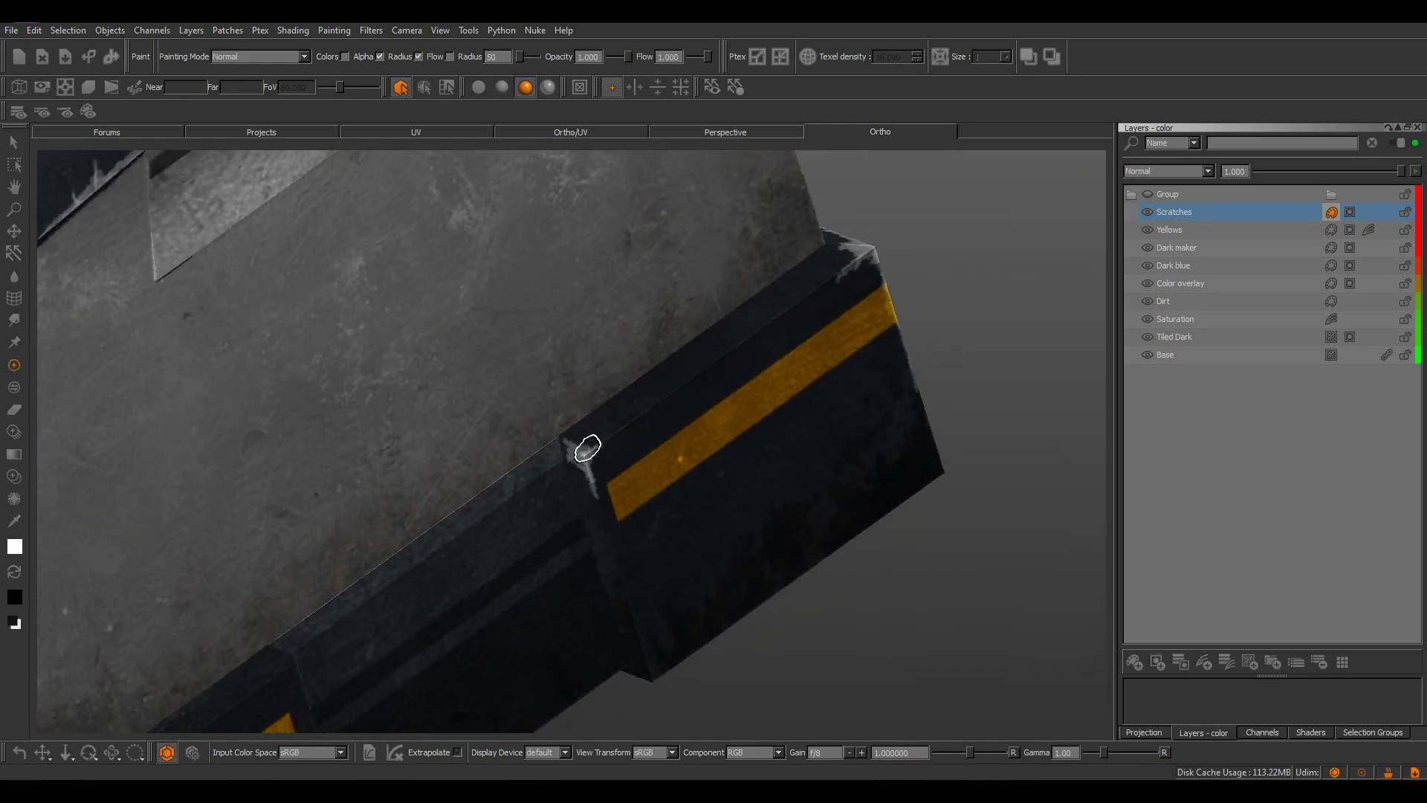
{"action": "left_click_drag", "start_coordinate": [631, 612], "coordinate": [648, 663]}
{"action": "mouse_move", "coordinate": [661, 632]}
{"action": "left_mouse_down", "text": "alt"}
{"action": "mouse_move", "coordinate": [710, 503]}
{"action": "mouse_move", "coordinate": [698, 505]}
{"action": "left_mouse_up", "text": "alt"}
{"action": "left_click_drag", "start_coordinate": [599, 518], "coordinate": [621, 526]}
{"action": "mouse_move", "coordinate": [974, 405]}
{"action": "left_mouse_down", "text": "alt"}
{"action": "mouse_move", "coordinate": [988, 401]}
{"action": "mouse_move", "coordinate": [751, 387]}
{"action": "left_mouse_up", "text": "alt"}
{"action": "left_click_drag", "start_coordinate": [734, 429], "coordinate": [730, 437]}
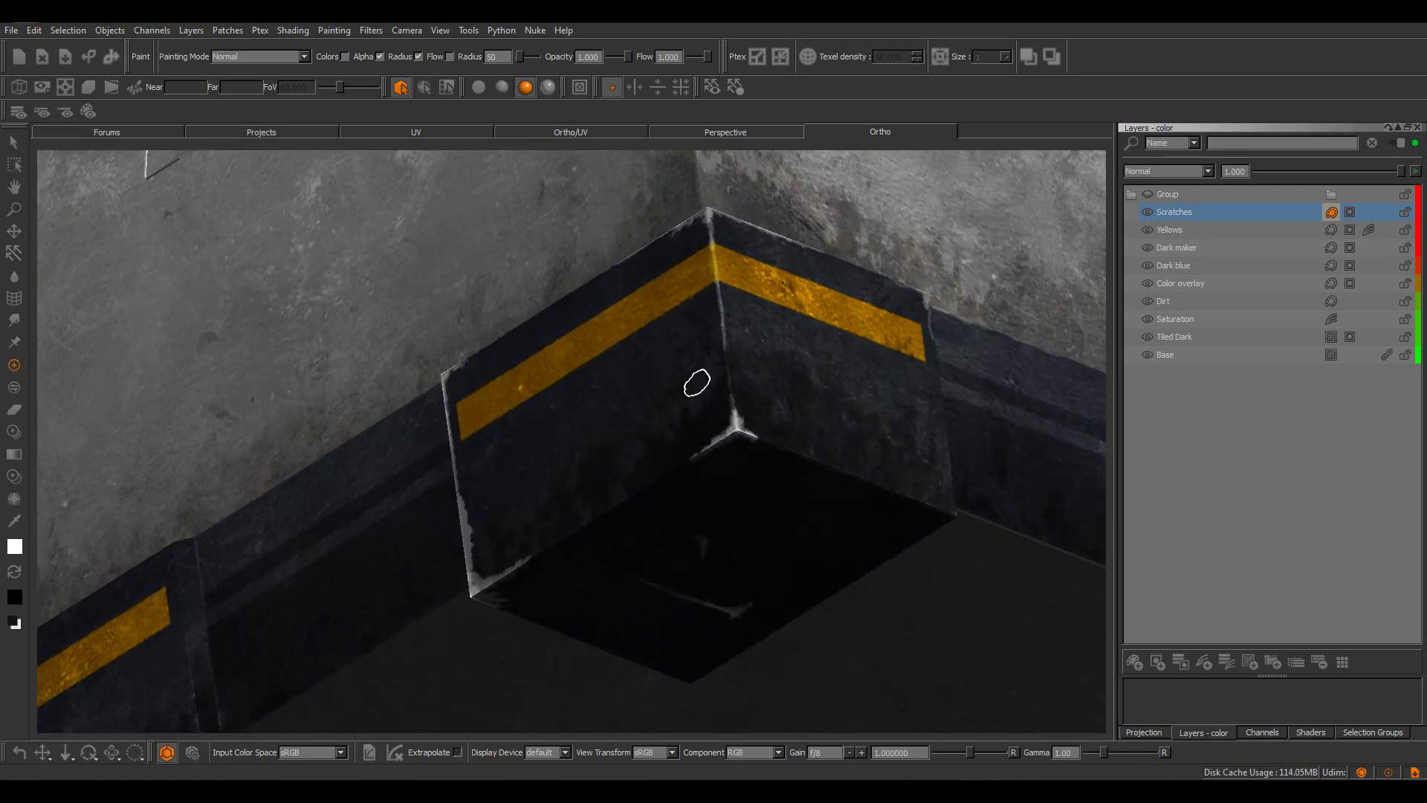
{"action": "middle_click_drag", "start_coordinate": [697, 385], "coordinate": [527, 543]}
{"action": "right_click_drag", "start_coordinate": [654, 509], "coordinate": [805, 373], "text": "alt"}
{"action": "left_click_drag", "start_coordinate": [806, 372], "coordinate": [749, 356], "text": "alt"}
Select the faces of the striped base blocks in the UV layout, then return to the orthographic view
{"action": "left_click", "coordinate": [571, 132]}
{"action": "right_click_drag", "start_coordinate": [451, 474], "coordinate": [424, 457], "text": "alt"}
{"action": "right_click_drag", "start_coordinate": [802, 356], "coordinate": [855, 379], "text": "alt"}
{"action": "middle_click_drag", "start_coordinate": [788, 298], "coordinate": [859, 455], "text": "alt"}
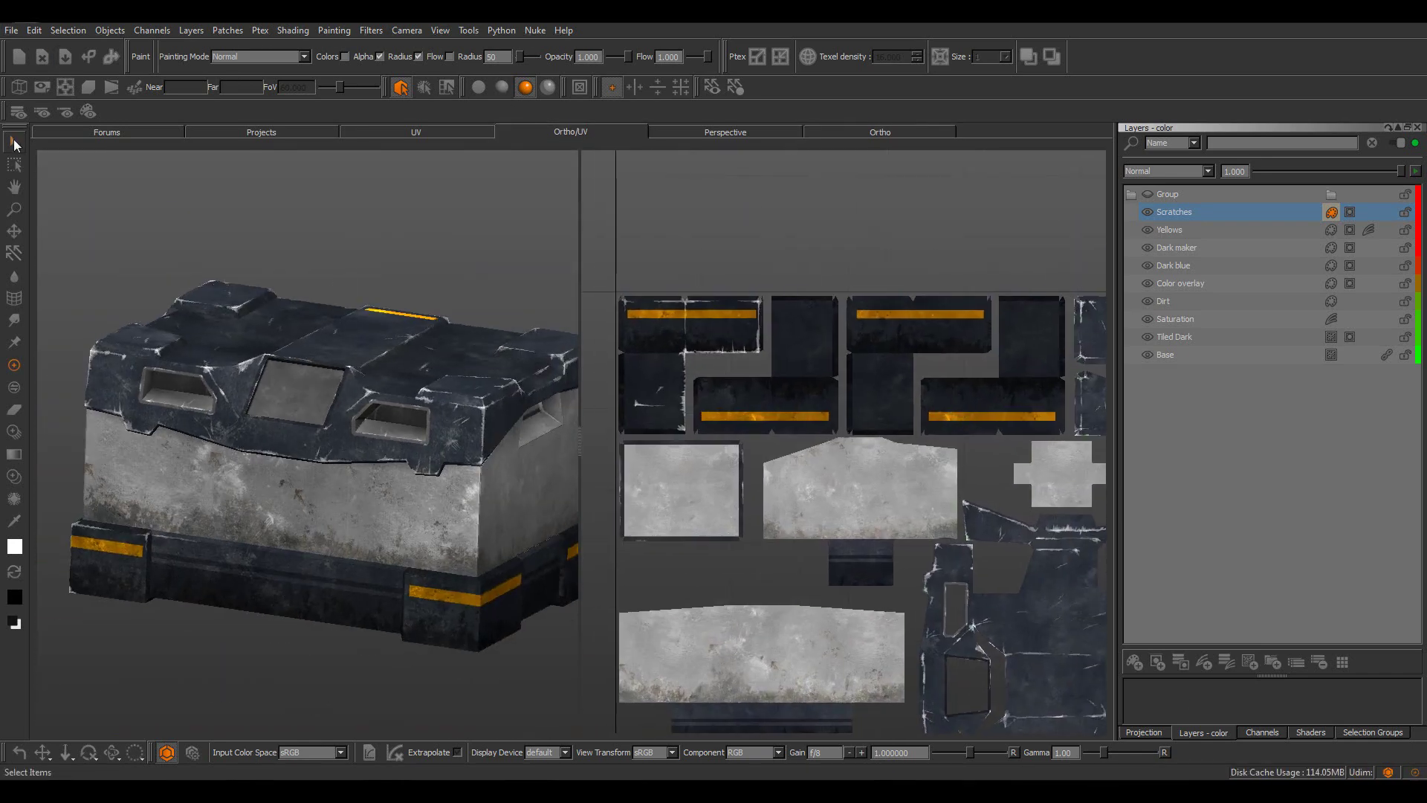
{"action": "left_click", "coordinate": [13, 142]}
{"action": "left_click", "coordinate": [447, 87]}
{"action": "left_click_drag", "start_coordinate": [613, 290], "coordinate": [1069, 436]}
{"action": "left_click", "coordinate": [880, 132]}
Paint ragged wear and upward scratches along the bottom edge of the striped base block
{"action": "right_click_drag", "start_coordinate": [914, 372], "coordinate": [817, 513], "text": "alt"}
{"action": "middle_click_drag", "start_coordinate": [612, 523], "coordinate": [831, 528], "text": "alt"}
{"action": "right_click_drag", "start_coordinate": [743, 520], "coordinate": [521, 500], "text": "alt"}
{"action": "middle_click_drag", "start_coordinate": [513, 494], "coordinate": [619, 448], "text": "alt"}
{"action": "key", "text": "p"}
{"action": "mouse_move", "coordinate": [379, 554]}
{"action": "left_mouse_down"}
{"action": "mouse_move", "coordinate": [803, 555]}
{"action": "mouse_move", "coordinate": [565, 557]}
{"action": "left_mouse_up"}
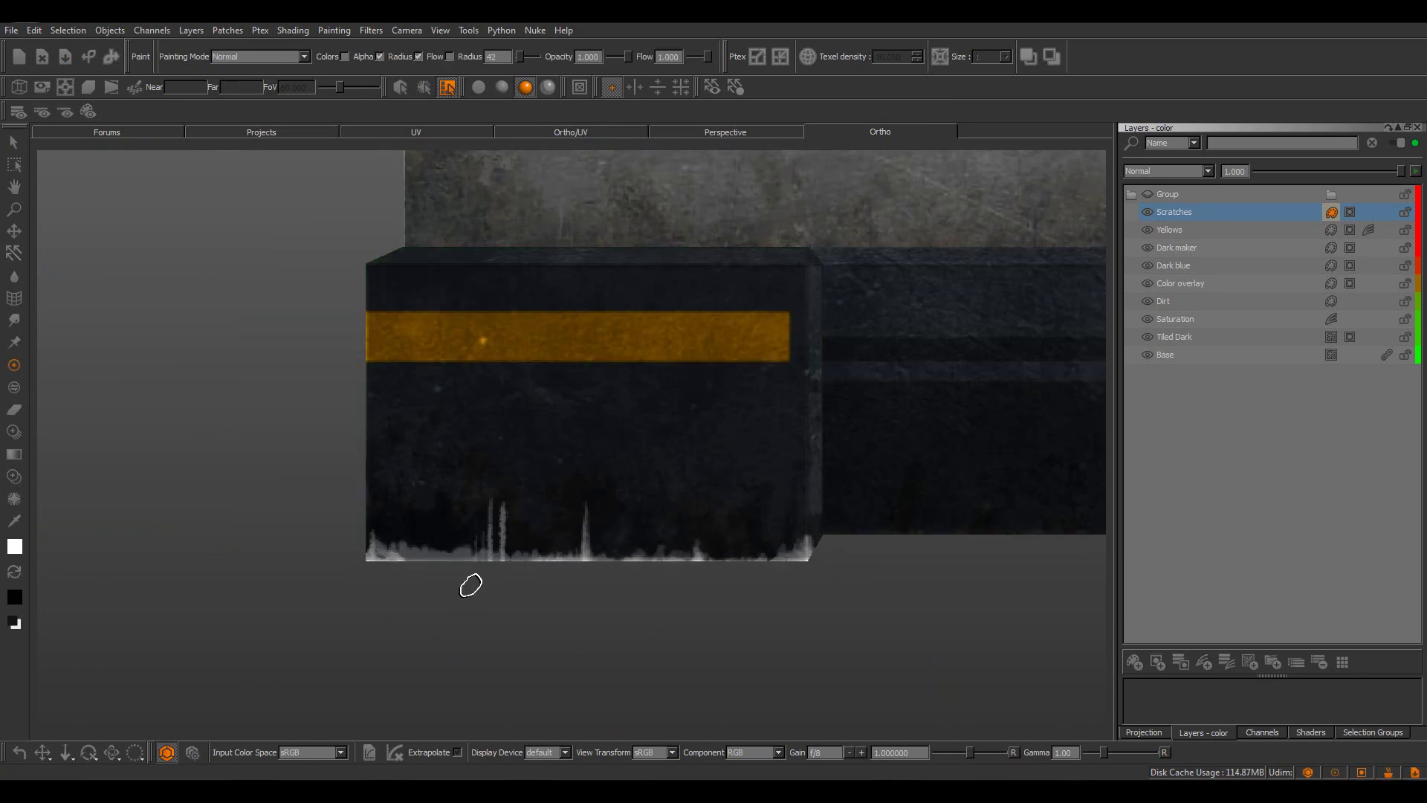
{"action": "left_click_drag", "start_coordinate": [470, 585], "coordinate": [421, 564]}
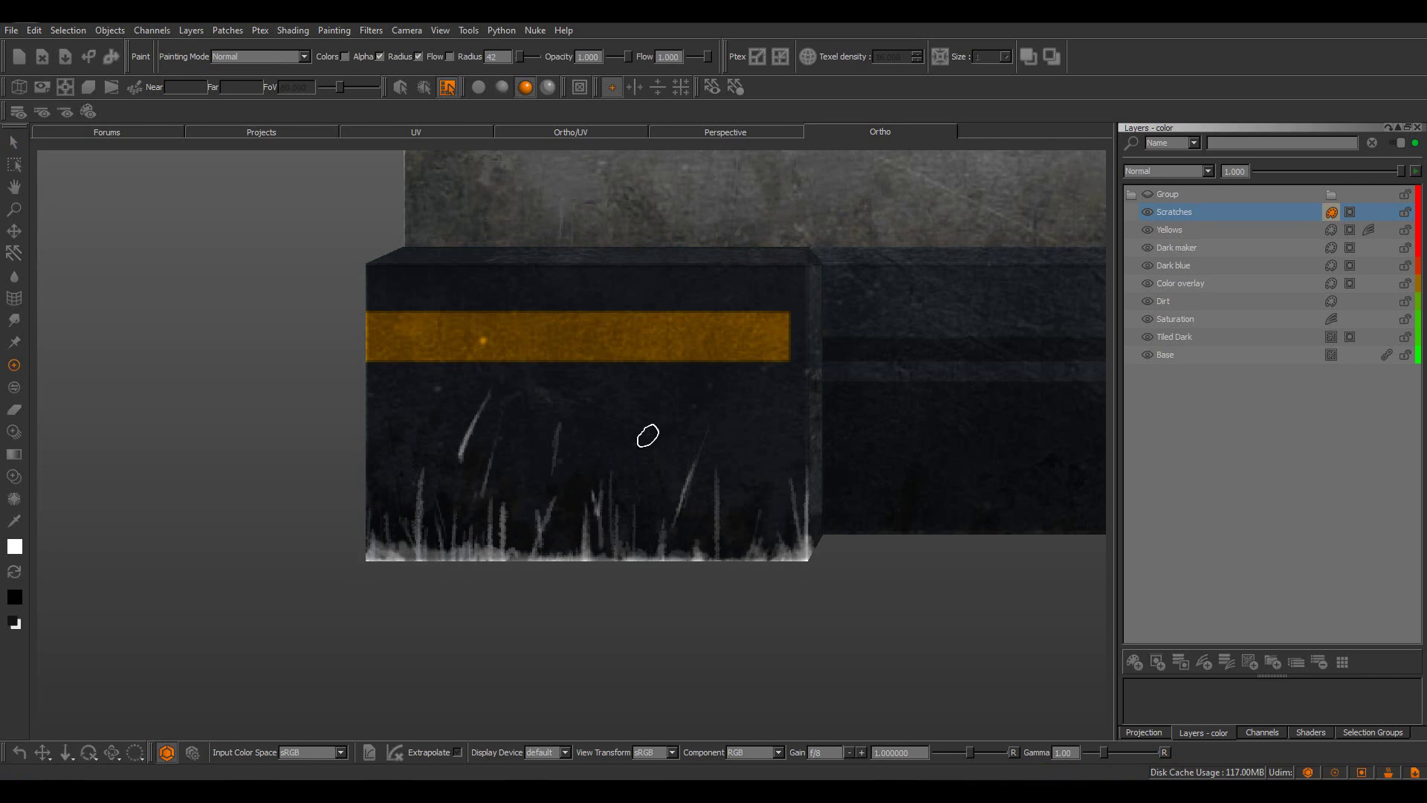
{"action": "left_click_drag", "start_coordinate": [584, 551], "coordinate": [583, 519]}
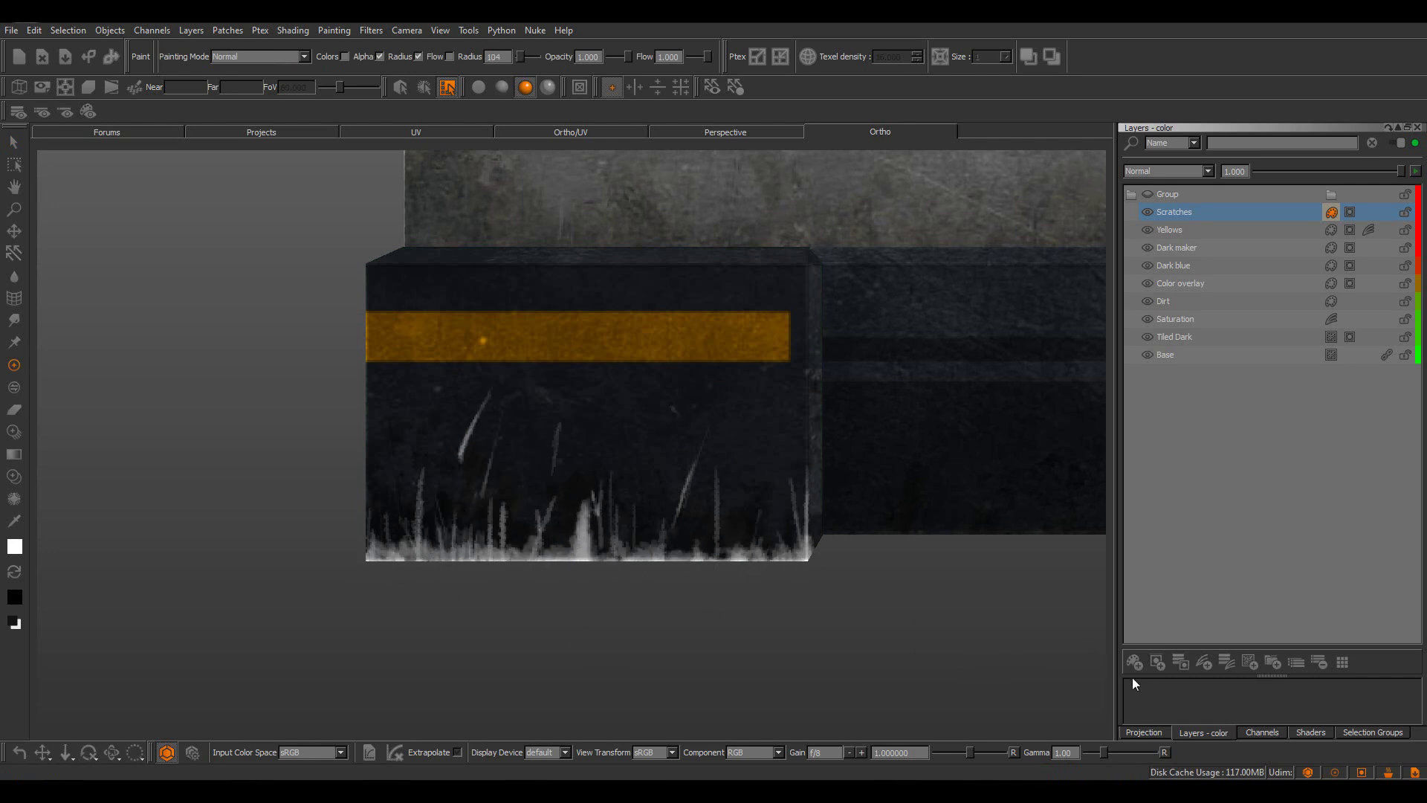
Paint white wear along the remaining edges and corners of the striped base block
{"action": "left_click_drag", "start_coordinate": [1025, 565], "coordinate": [862, 476], "text": "alt"}
{"action": "mouse_move", "coordinate": [862, 476]}
{"action": "right_mouse_down", "text": "alt"}
{"action": "mouse_move", "coordinate": [765, 391]}
{"action": "mouse_move", "coordinate": [763, 476]}
{"action": "right_mouse_up", "text": "alt"}
{"action": "left_click_drag", "start_coordinate": [763, 476], "coordinate": [669, 416], "text": "alt"}
{"action": "left_click_drag", "start_coordinate": [705, 571], "coordinate": [695, 546], "text": "alt"}
{"action": "mouse_move", "coordinate": [589, 541]}
{"action": "left_mouse_down"}
{"action": "mouse_move", "coordinate": [575, 573]}
{"action": "mouse_move", "coordinate": [560, 398]}
{"action": "left_mouse_up"}
{"action": "mouse_move", "coordinate": [515, 308]}
{"action": "left_mouse_down"}
{"action": "mouse_move", "coordinate": [603, 251]}
{"action": "mouse_move", "coordinate": [521, 303]}
{"action": "left_mouse_up"}
Paint white wear along the top edge of the striped corner block, reducing the brush radius to 62
{"action": "right_click_drag", "start_coordinate": [572, 553], "coordinate": [605, 414], "text": "alt"}
{"action": "left_click_drag", "start_coordinate": [605, 413], "coordinate": [717, 401], "text": "alt"}
{"action": "right_click_drag", "start_coordinate": [717, 401], "coordinate": [736, 494], "text": "alt"}
{"action": "mouse_move", "coordinate": [599, 354]}
{"action": "left_mouse_down"}
{"action": "mouse_move", "coordinate": [593, 381]}
{"action": "mouse_move", "coordinate": [748, 294]}
{"action": "mouse_move", "coordinate": [729, 320]}
{"action": "left_mouse_up"}
{"action": "key", "text": "r"}
{"action": "left_click_drag", "start_coordinate": [603, 380], "coordinate": [593, 465]}
Paint corner wear, ragged bottom-edge chipping and upward scratches on the striped block's long-side face, with diagonal scratches across it
{"action": "left_click_drag", "start_coordinate": [673, 572], "coordinate": [691, 487], "text": "alt"}
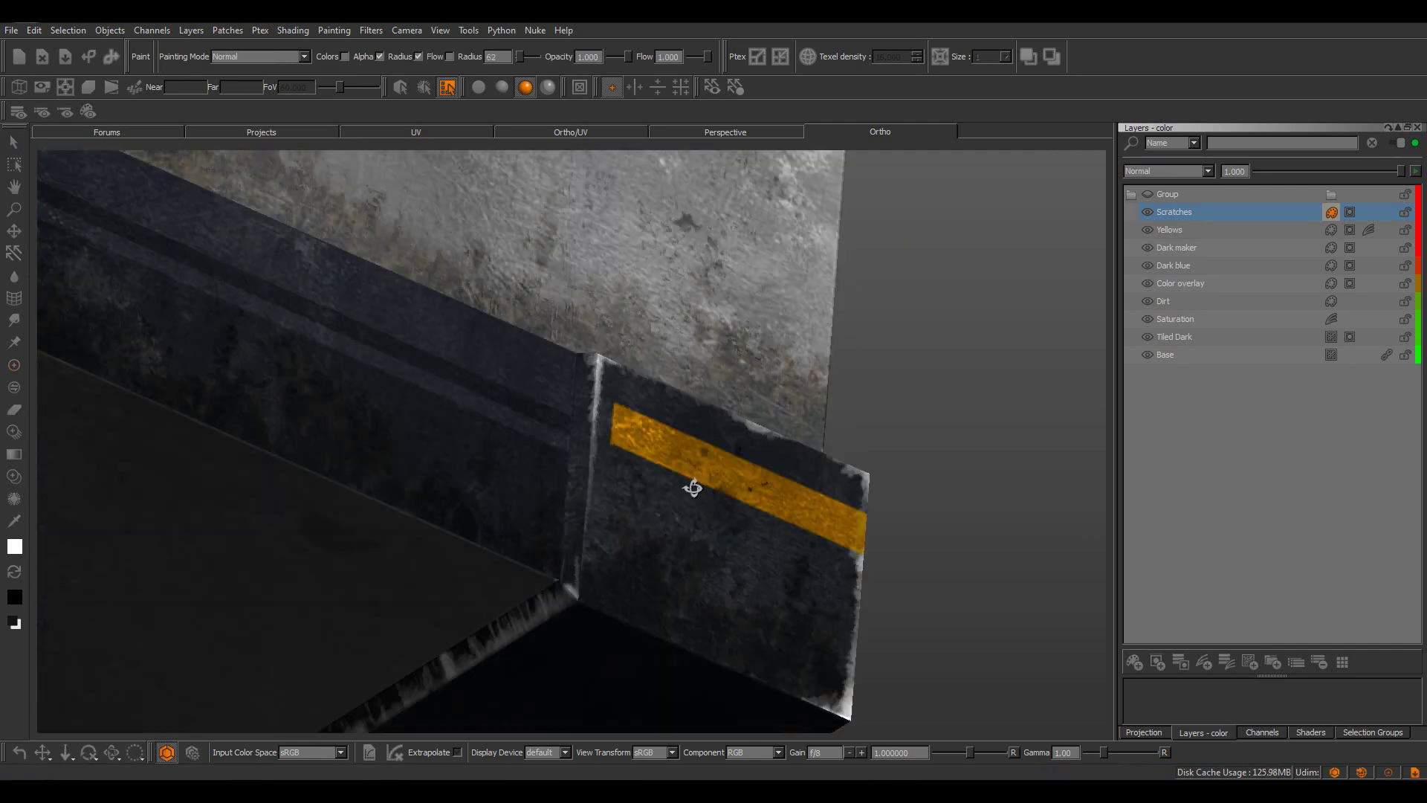
{"action": "middle_click_drag", "start_coordinate": [691, 487], "coordinate": [722, 408], "text": "alt"}
{"action": "left_click_drag", "start_coordinate": [619, 467], "coordinate": [616, 496]}
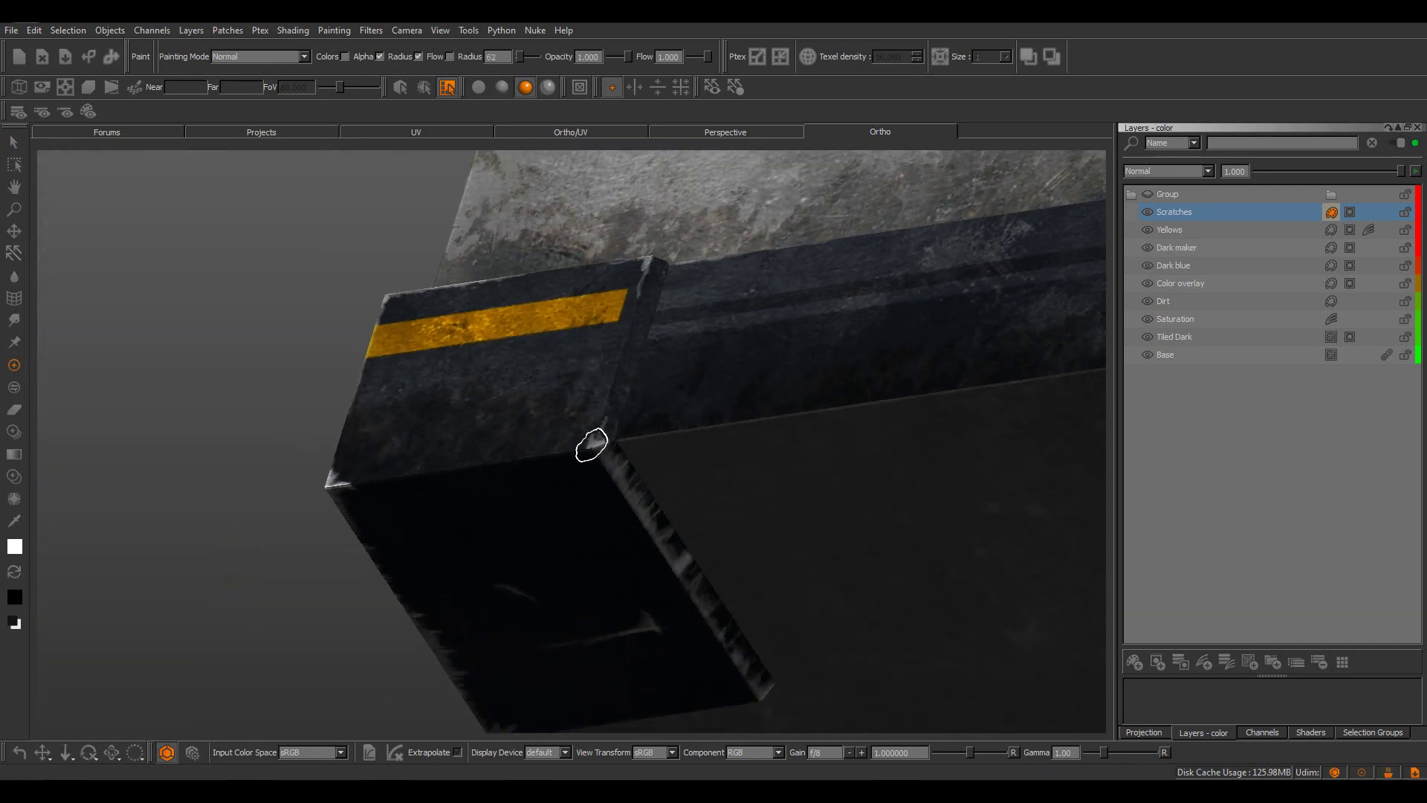
{"action": "middle_click_drag", "start_coordinate": [590, 446], "coordinate": [536, 448]}
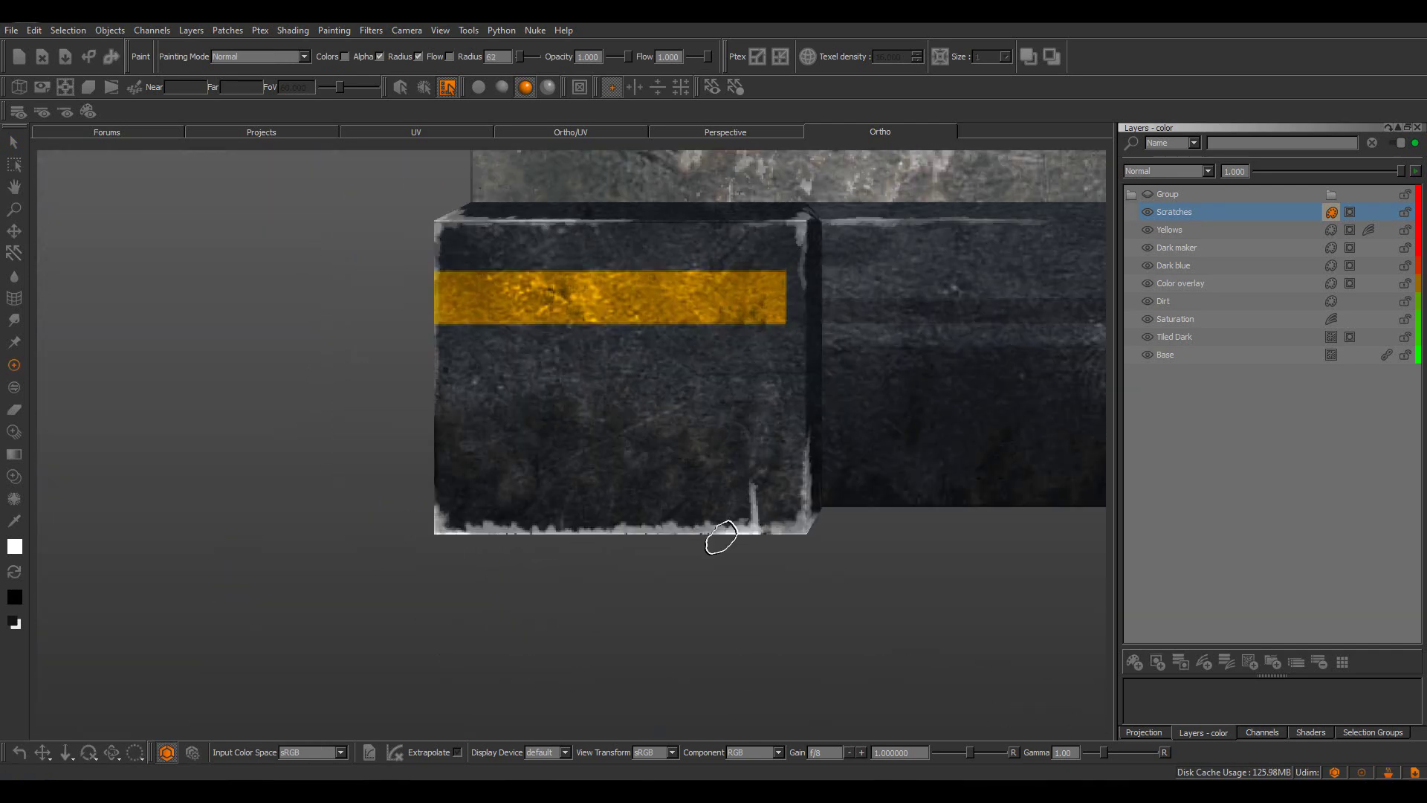
{"action": "mouse_move", "coordinate": [713, 532]}
{"action": "left_mouse_down"}
{"action": "mouse_move", "coordinate": [513, 548]}
{"action": "mouse_move", "coordinate": [728, 505]}
{"action": "left_mouse_up"}
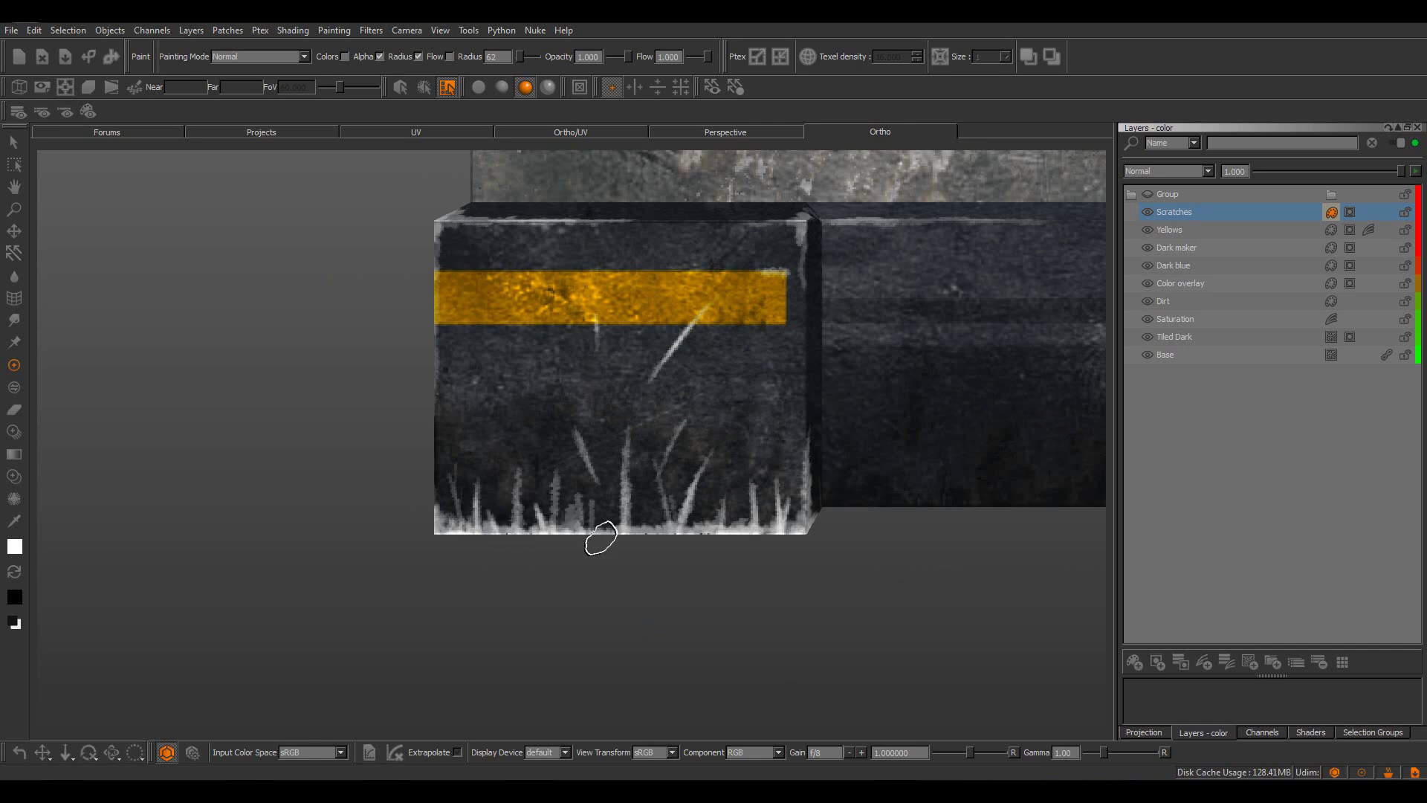
{"action": "left_click_drag", "start_coordinate": [601, 537], "coordinate": [714, 510]}
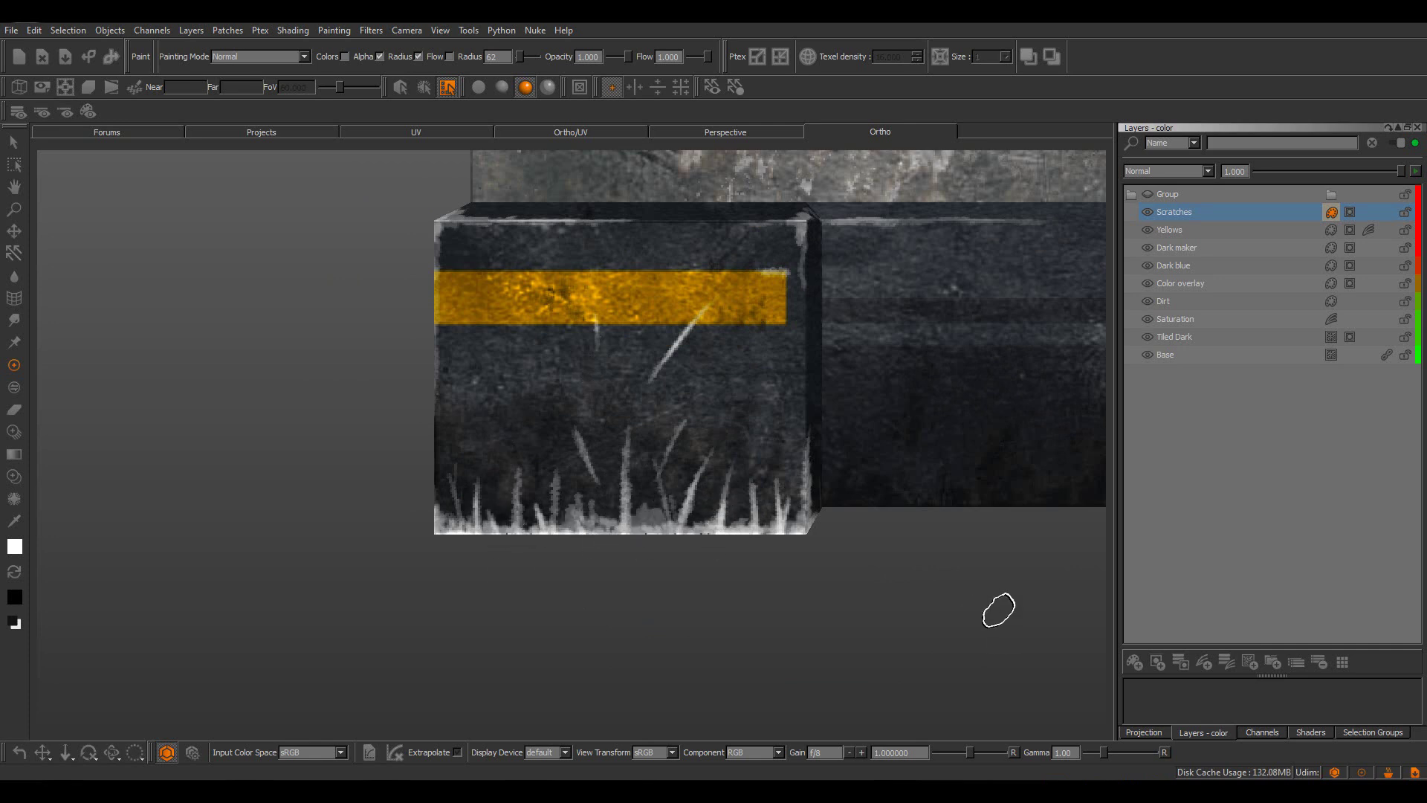
Paint ragged wear and upward scratches along the bottom edge of the striped block on the crate's short side
{"action": "right_click_drag", "start_coordinate": [809, 360], "coordinate": [936, 365], "text": "alt"}
{"action": "left_click_drag", "start_coordinate": [818, 320], "coordinate": [840, 376], "text": "alt"}
{"action": "middle_click_drag", "start_coordinate": [825, 383], "coordinate": [712, 376], "text": "alt"}
{"action": "right_click_drag", "start_coordinate": [713, 376], "coordinate": [359, 552], "text": "alt"}
{"action": "mouse_move", "coordinate": [359, 551]}
{"action": "left_mouse_down"}
{"action": "mouse_move", "coordinate": [684, 545]}
{"action": "mouse_move", "coordinate": [440, 425]}
{"action": "left_mouse_up"}
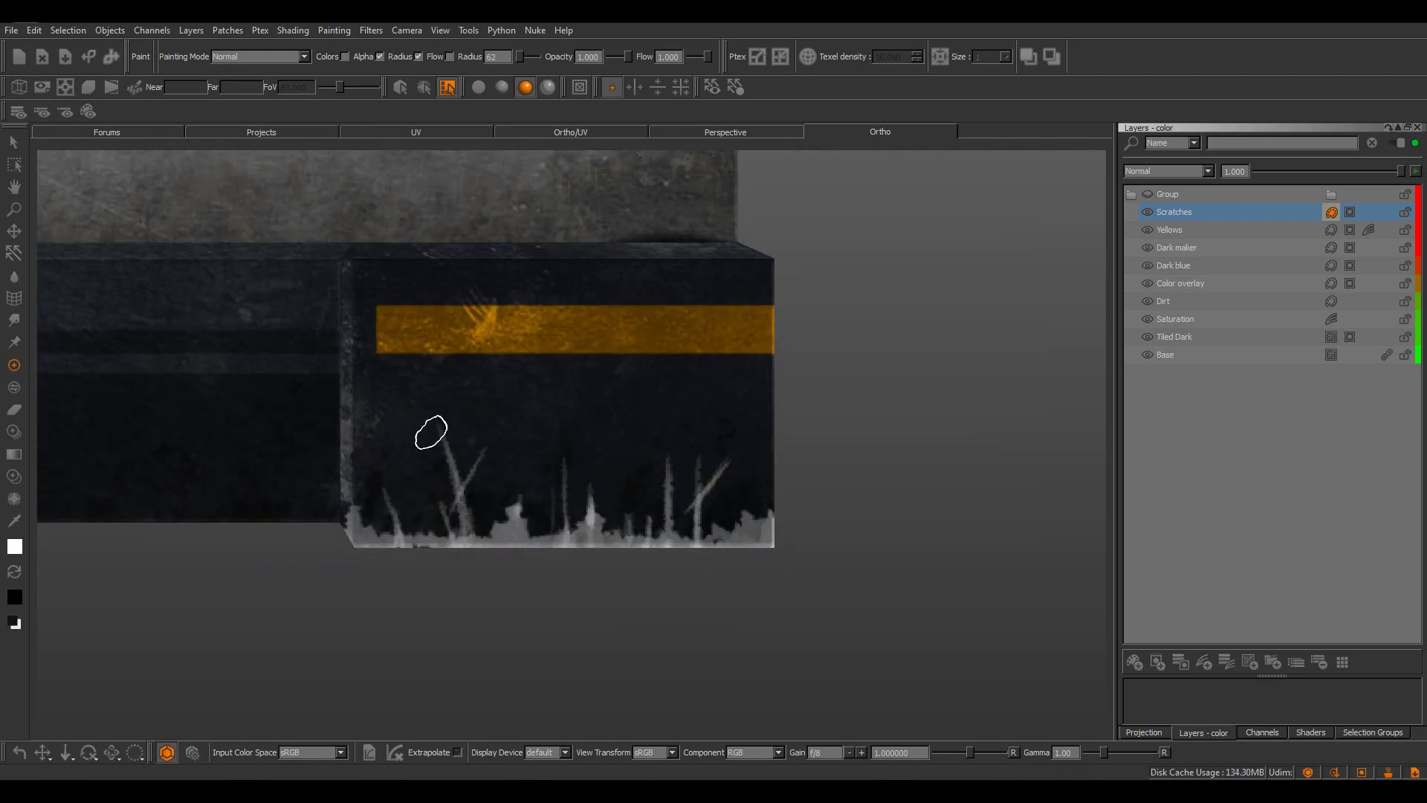
{"action": "middle_click_drag", "start_coordinate": [622, 475], "coordinate": [782, 507]}
{"action": "mouse_move", "coordinate": [783, 507]}
{"action": "left_mouse_down"}
{"action": "mouse_move", "coordinate": [525, 554]}
{"action": "mouse_move", "coordinate": [695, 274]}
{"action": "left_mouse_up"}
{"action": "mouse_move", "coordinate": [721, 468]}
{"action": "left_mouse_down"}
{"action": "mouse_move", "coordinate": [729, 541]}
{"action": "mouse_move", "coordinate": [614, 542]}
{"action": "mouse_move", "coordinate": [494, 599]}
{"action": "left_mouse_up"}
Paint white wear on the inner top corner and down the inner vertical edge of the short side's other striped block
{"action": "middle_click_drag", "start_coordinate": [493, 599], "coordinate": [805, 450]}
{"action": "left_click_drag", "start_coordinate": [805, 451], "coordinate": [679, 484], "text": "alt"}
{"action": "right_click_drag", "start_coordinate": [679, 484], "coordinate": [701, 494], "text": "alt"}
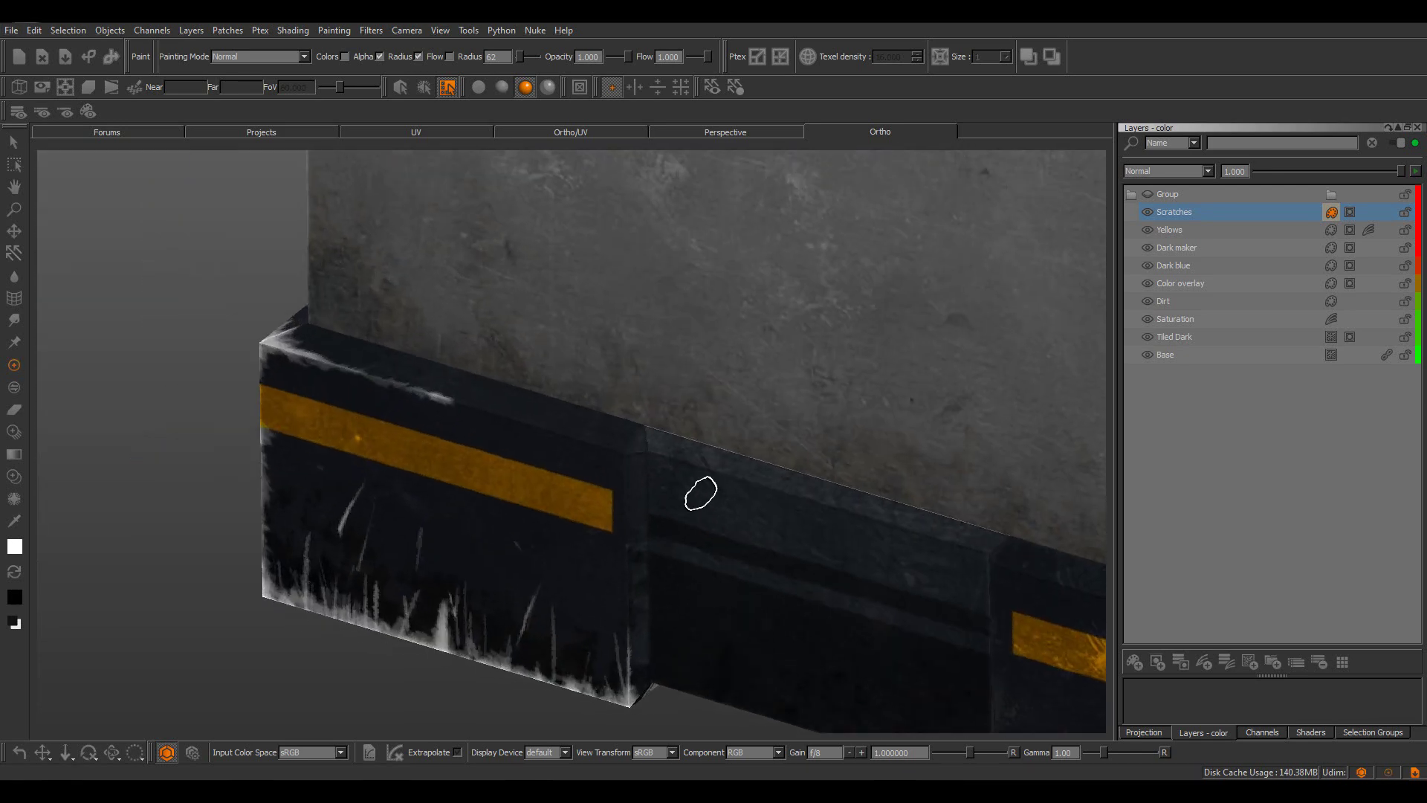
{"action": "left_click_drag", "start_coordinate": [630, 446], "coordinate": [639, 420]}
{"action": "mouse_move", "coordinate": [632, 487]}
{"action": "left_mouse_down"}
{"action": "mouse_move", "coordinate": [622, 567]}
{"action": "mouse_move", "coordinate": [628, 556]}
{"action": "left_mouse_up"}
{"action": "right_click_drag", "start_coordinate": [818, 512], "coordinate": [773, 494], "text": "alt"}
{"action": "left_click_drag", "start_coordinate": [774, 494], "coordinate": [669, 416], "text": "alt"}
{"action": "right_click_drag", "start_coordinate": [669, 416], "coordinate": [714, 461], "text": "alt"}
{"action": "left_click_drag", "start_coordinate": [678, 513], "coordinate": [699, 528]}
Paint chips and streaks along the top edges and outer top corner of the striped block across the recessed strip
{"action": "left_click_drag", "start_coordinate": [698, 416], "coordinate": [787, 509], "text": "alt"}
{"action": "middle_click_drag", "start_coordinate": [785, 509], "coordinate": [620, 442]}
{"action": "left_click_drag", "start_coordinate": [620, 442], "coordinate": [668, 409]}
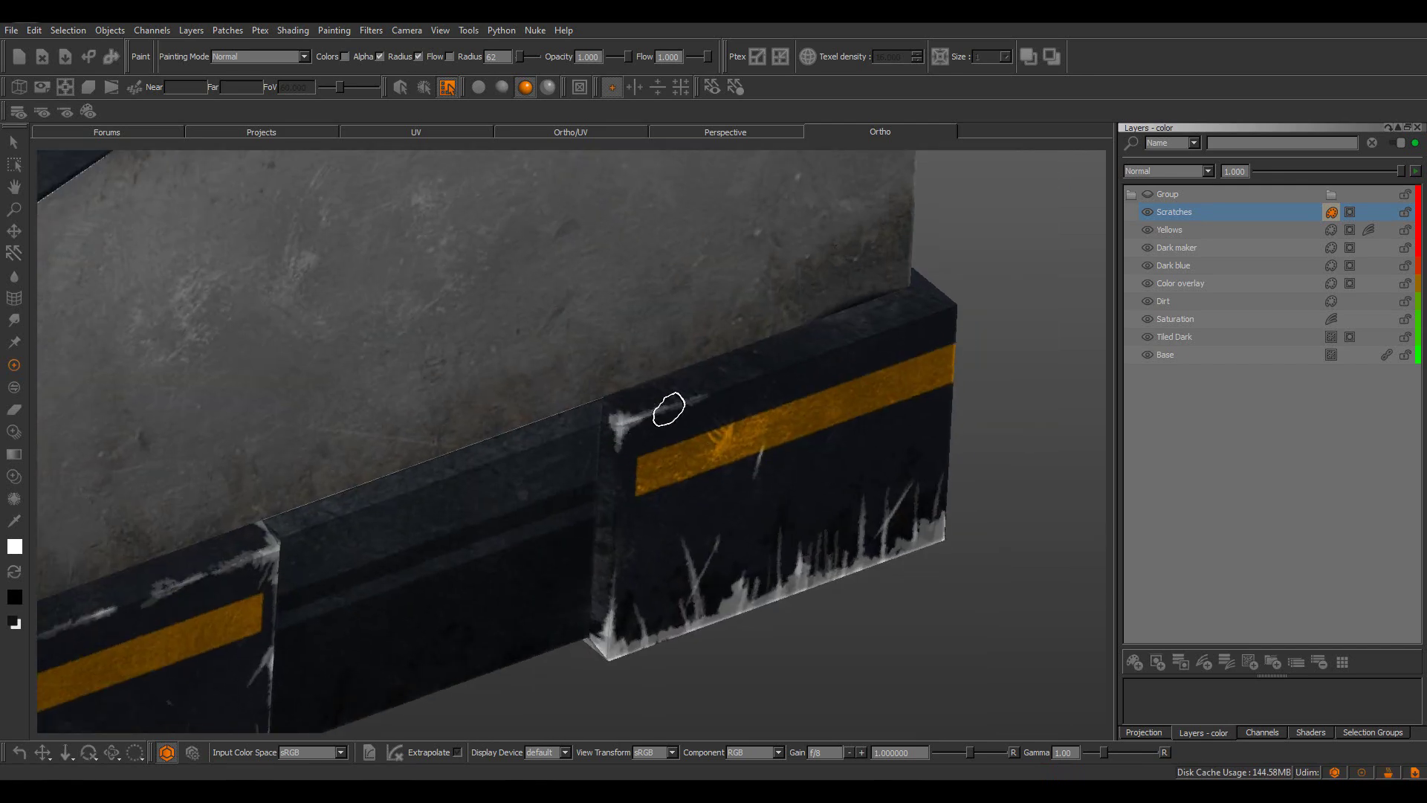
{"action": "left_click_drag", "start_coordinate": [745, 379], "coordinate": [779, 366]}
{"action": "left_click_drag", "start_coordinate": [877, 376], "coordinate": [699, 416], "text": "alt"}
{"action": "left_click_drag", "start_coordinate": [685, 455], "coordinate": [655, 402]}
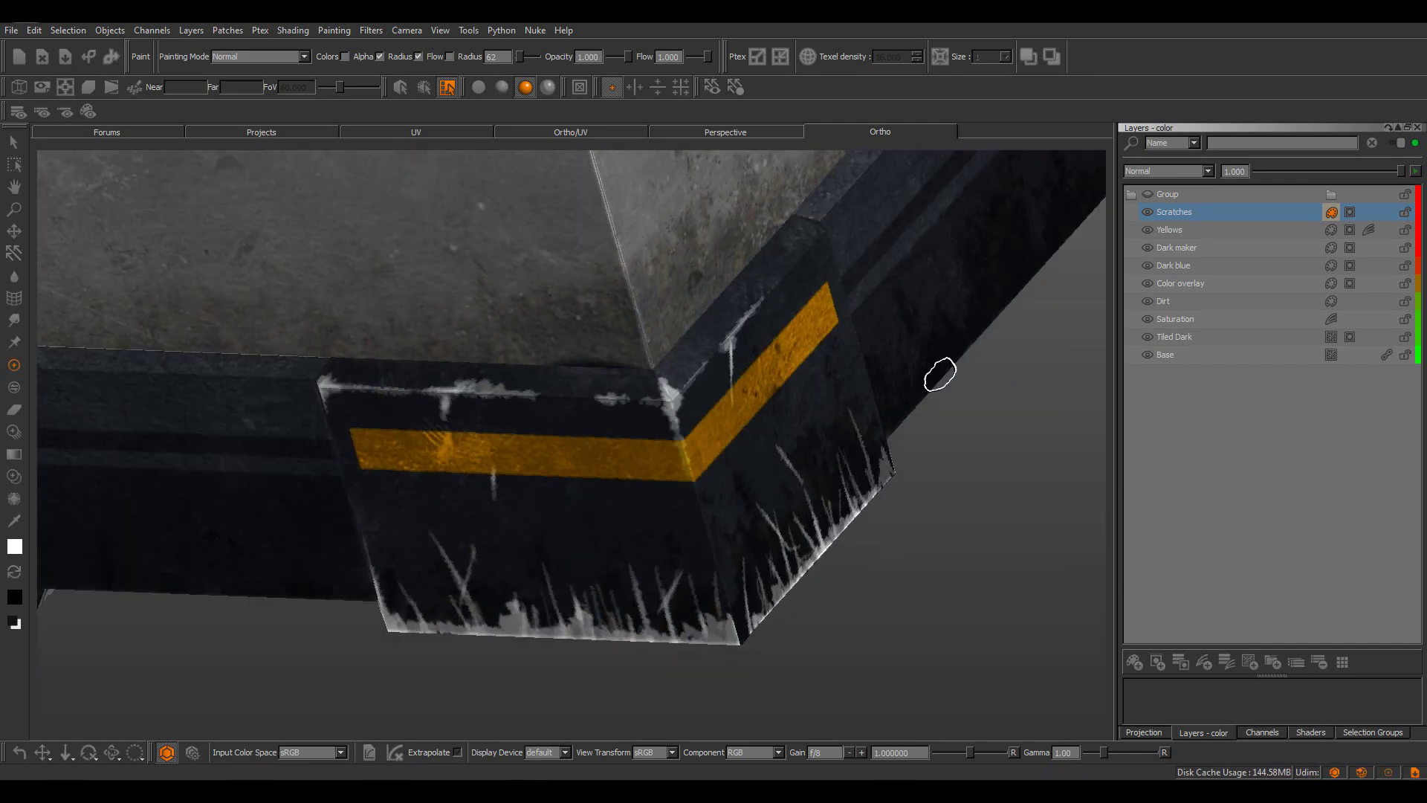
Paint a streak of wear with small side scratches down that block's outer vertical corner edge
{"action": "left_click_drag", "start_coordinate": [940, 375], "coordinate": [802, 320], "text": "alt"}
{"action": "mouse_move", "coordinate": [671, 515]}
{"action": "left_mouse_down"}
{"action": "mouse_move", "coordinate": [666, 471]}
{"action": "mouse_move", "coordinate": [686, 613]}
{"action": "left_mouse_up"}
{"action": "left_click_drag", "start_coordinate": [691, 617], "coordinate": [677, 506], "text": "alt"}
{"action": "mouse_move", "coordinate": [677, 446]}
{"action": "left_mouse_down", "text": "alt"}
{"action": "mouse_move", "coordinate": [662, 513]}
{"action": "mouse_move", "coordinate": [652, 468]}
{"action": "left_mouse_up", "text": "alt"}
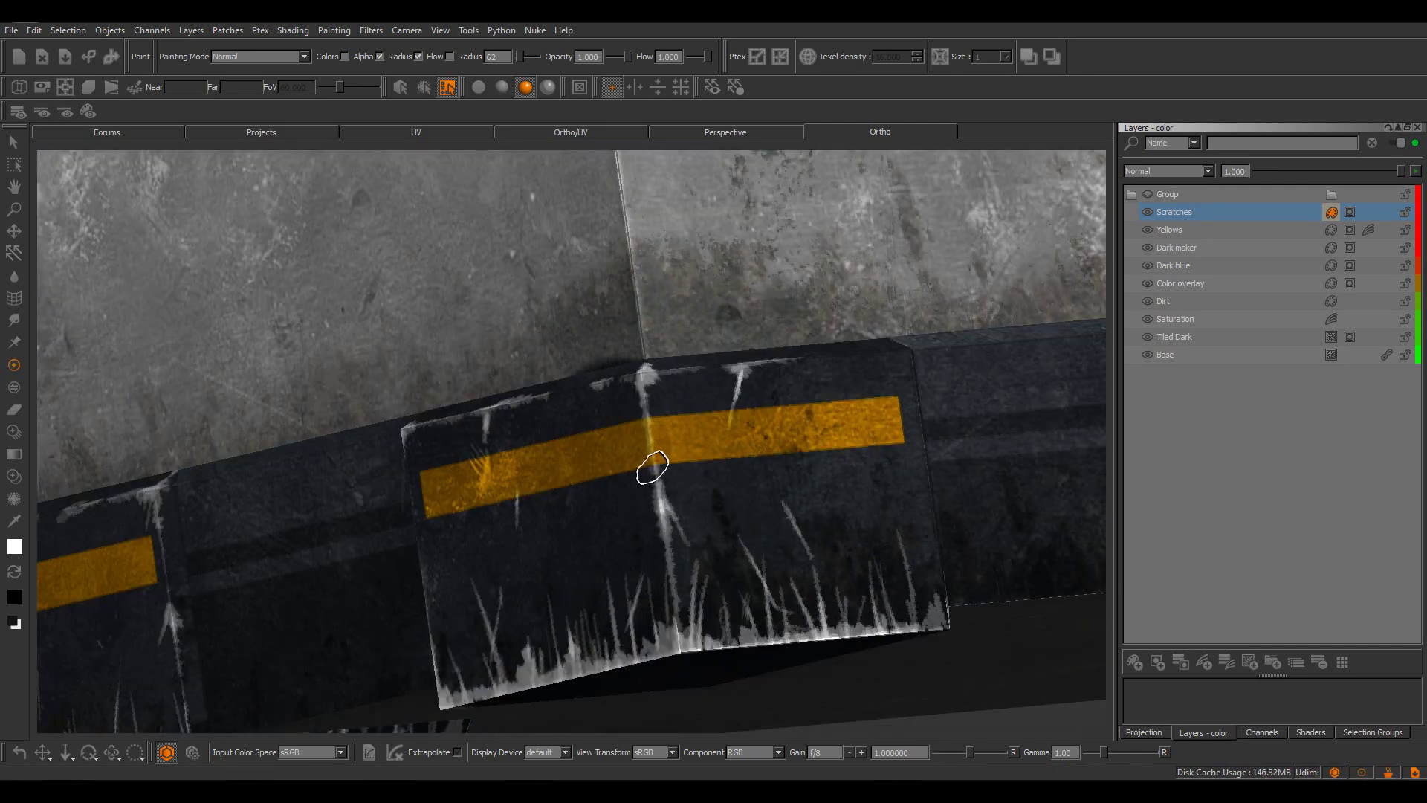
Paint wear up the inner vertical edge and along the top edge of the next striped corner block
{"action": "mouse_move", "coordinate": [652, 467]}
{"action": "middle_mouse_down"}
{"action": "mouse_move", "coordinate": [784, 471]}
{"action": "mouse_move", "coordinate": [713, 483]}
{"action": "mouse_move", "coordinate": [589, 653]}
{"action": "middle_mouse_up"}
{"action": "left_click_drag", "start_coordinate": [589, 653], "coordinate": [591, 551]}
{"action": "middle_click_drag", "start_coordinate": [641, 465], "coordinate": [587, 407]}
{"action": "mouse_move", "coordinate": [587, 407]}
{"action": "left_mouse_down"}
{"action": "mouse_move", "coordinate": [592, 457]}
{"action": "mouse_move", "coordinate": [729, 361]}
{"action": "left_mouse_up"}
{"action": "left_click_drag", "start_coordinate": [901, 408], "coordinate": [806, 380], "text": "alt"}
{"action": "left_click_drag", "start_coordinate": [587, 407], "coordinate": [588, 472]}
{"action": "left_click_drag", "start_coordinate": [995, 474], "coordinate": [854, 423], "text": "alt"}
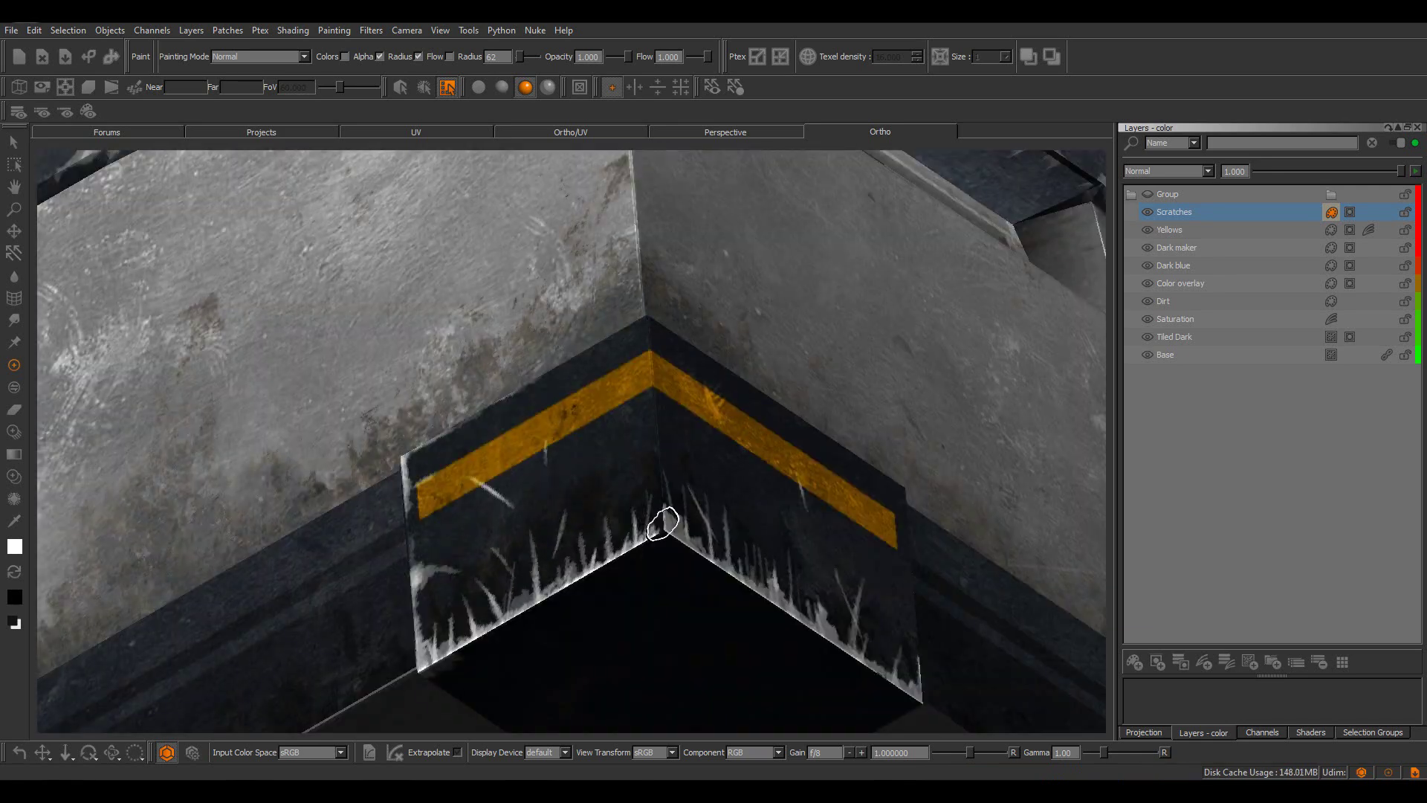
Paint wear on the bottom and top of this corner block's outer edge and along its adjoining top edges
{"action": "left_click_drag", "start_coordinate": [666, 526], "coordinate": [660, 482]}
{"action": "middle_click_drag", "start_coordinate": [764, 408], "coordinate": [645, 367]}
{"action": "left_click_drag", "start_coordinate": [645, 367], "coordinate": [699, 350]}
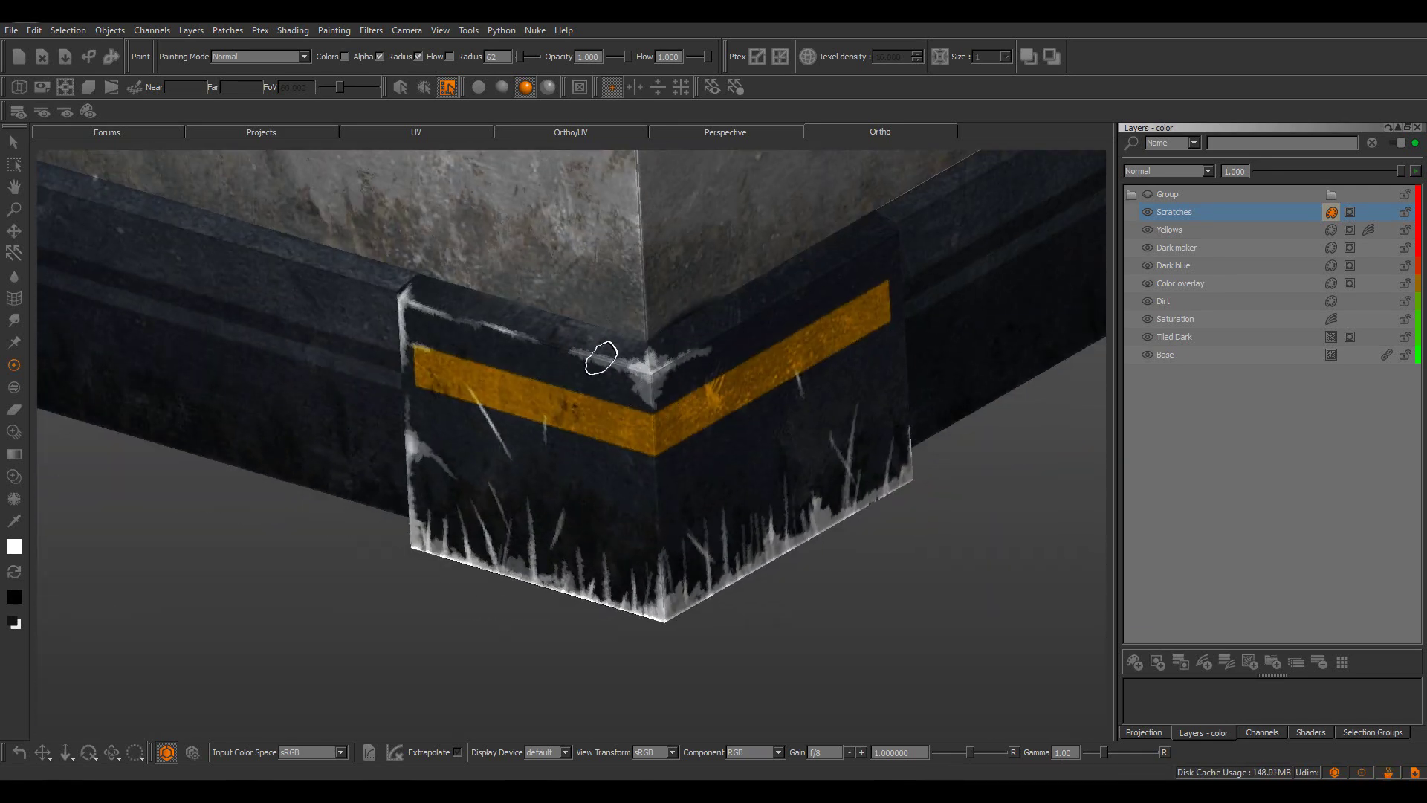
{"action": "right_click_drag", "start_coordinate": [662, 493], "coordinate": [761, 350], "text": "alt"}
{"action": "mouse_move", "coordinate": [761, 350]}
{"action": "left_mouse_down", "text": "alt"}
{"action": "mouse_move", "coordinate": [519, 576]}
{"action": "mouse_move", "coordinate": [653, 455]}
{"action": "left_mouse_up", "text": "alt"}
{"action": "left_click_drag", "start_coordinate": [652, 455], "coordinate": [651, 462]}
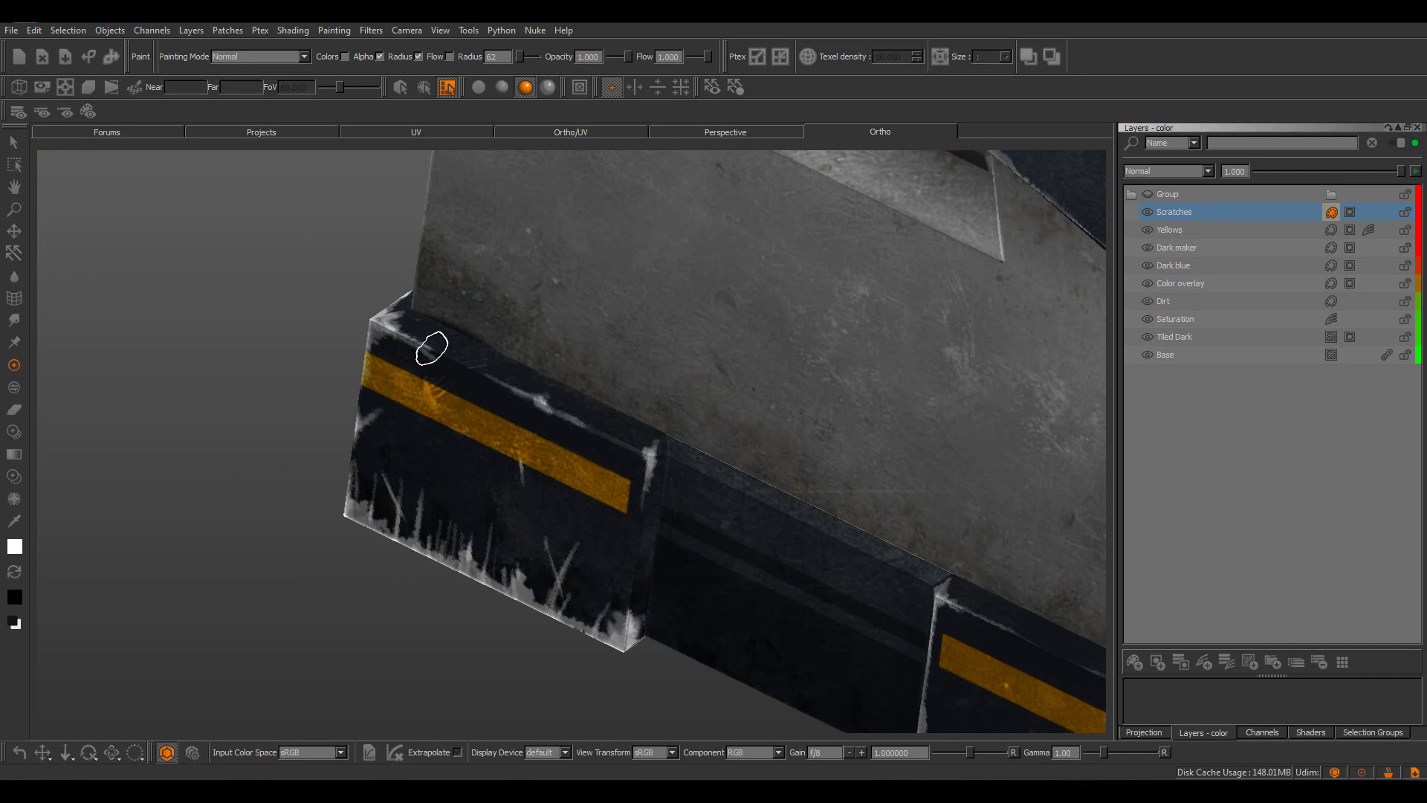
{"action": "left_click_drag", "start_coordinate": [432, 348], "coordinate": [464, 367]}
Paint broken white wear lines along the top edge of the long recessed base strip between the striped blocks
{"action": "right_click_drag", "start_coordinate": [464, 368], "coordinate": [624, 357], "text": "alt"}
{"action": "mouse_move", "coordinate": [624, 357]}
{"action": "left_mouse_down", "text": "alt"}
{"action": "mouse_move", "coordinate": [694, 436]}
{"action": "mouse_move", "coordinate": [805, 421]}
{"action": "left_mouse_up", "text": "alt"}
{"action": "right_click_drag", "start_coordinate": [805, 420], "coordinate": [972, 344], "text": "alt"}
{"action": "middle_click_drag", "start_coordinate": [971, 344], "coordinate": [617, 545], "text": "alt"}
{"action": "left_click_drag", "start_coordinate": [904, 346], "coordinate": [932, 324]}
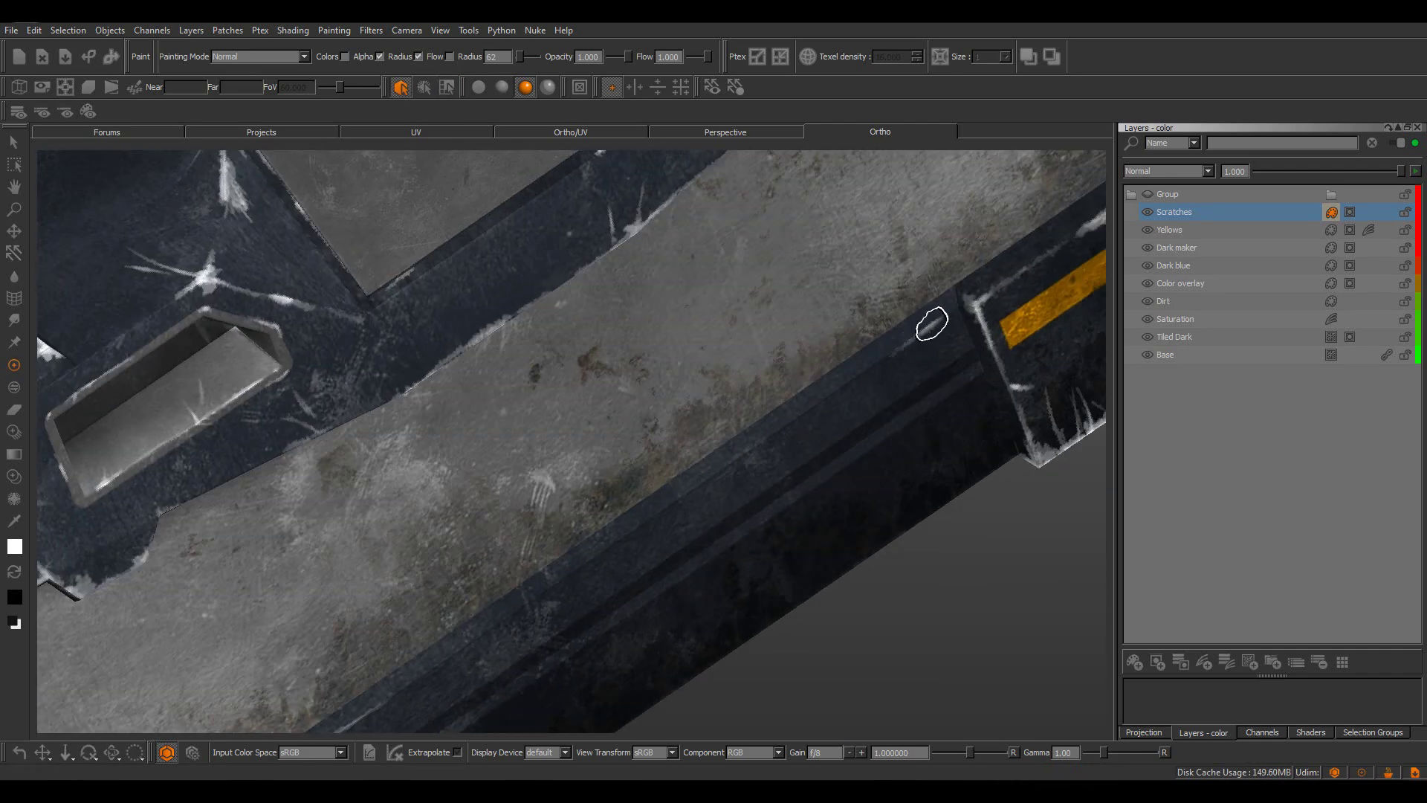
{"action": "middle_click_drag", "start_coordinate": [931, 323], "coordinate": [761, 404]}
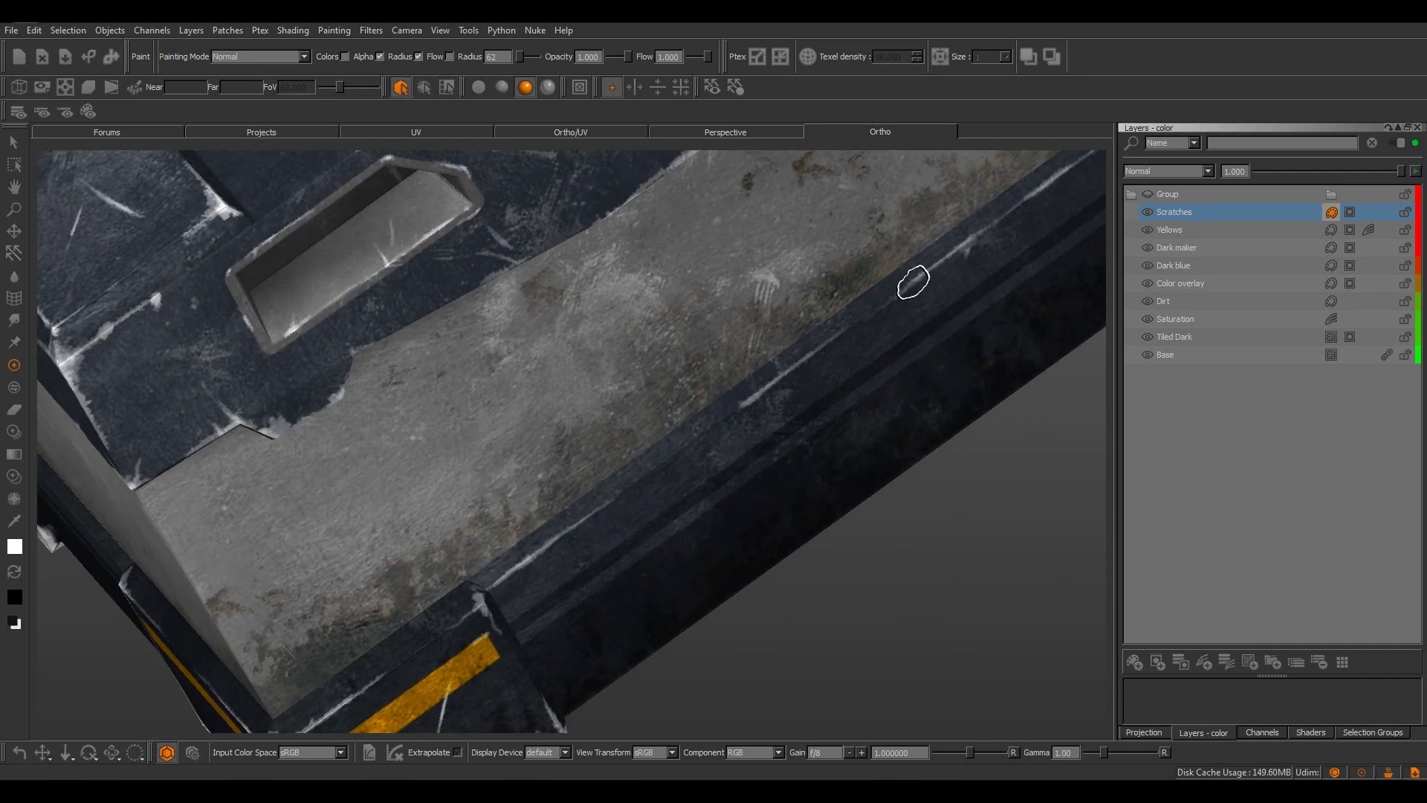
Paint wear and upward scratches along the bottom edge of the recessed base strip on the crate's short side
{"action": "right_click_drag", "start_coordinate": [666, 513], "coordinate": [758, 491], "text": "alt"}
{"action": "left_click_drag", "start_coordinate": [758, 491], "coordinate": [863, 481], "text": "alt"}
{"action": "right_click_drag", "start_coordinate": [862, 481], "coordinate": [810, 513], "text": "alt"}
{"action": "left_click_drag", "start_coordinate": [810, 513], "coordinate": [866, 503], "text": "alt"}
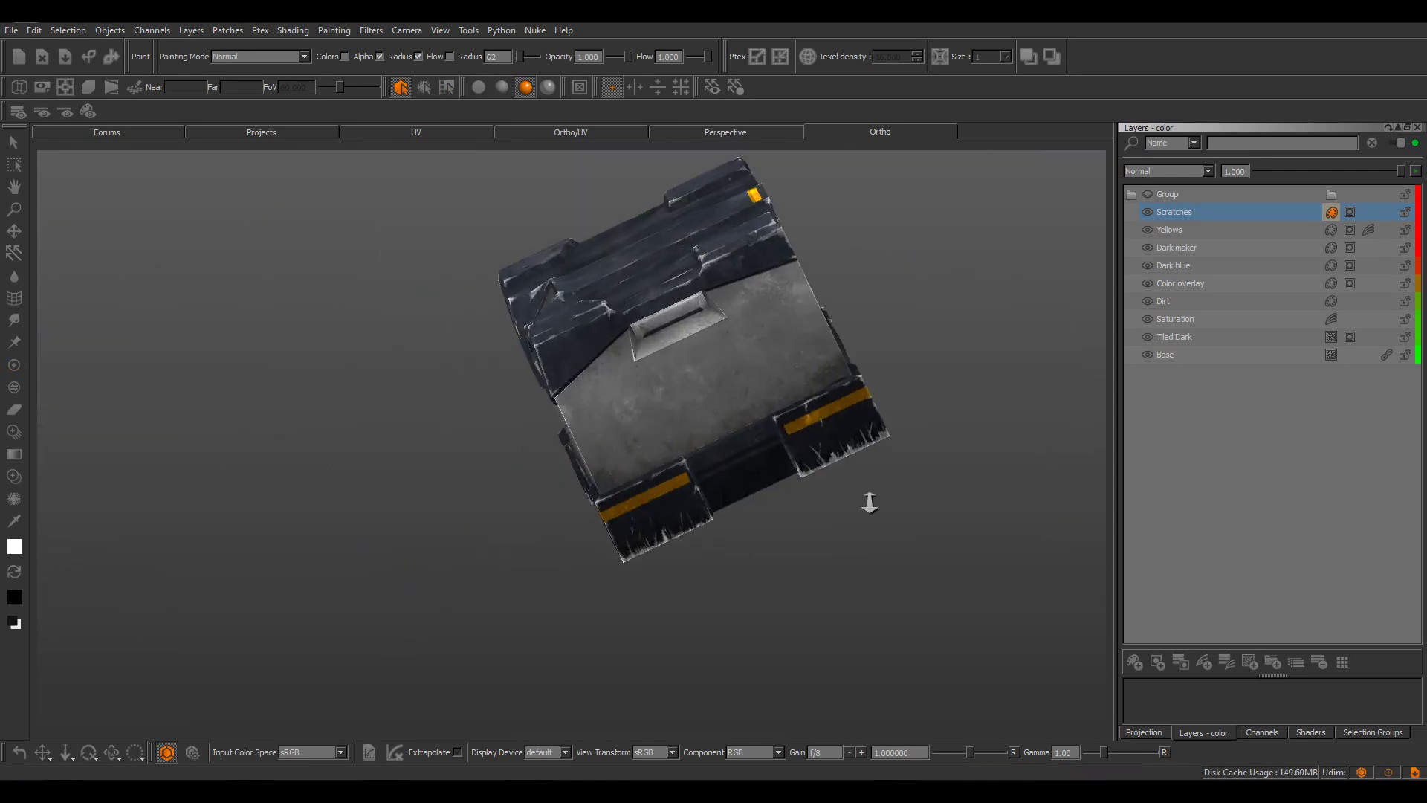
{"action": "right_click_drag", "start_coordinate": [867, 503], "coordinate": [958, 446], "text": "alt"}
{"action": "middle_click_drag", "start_coordinate": [959, 446], "coordinate": [632, 474], "text": "alt"}
{"action": "middle_click_drag", "start_coordinate": [917, 341], "coordinate": [717, 452]}
{"action": "middle_click_drag", "start_coordinate": [918, 378], "coordinate": [761, 363]}
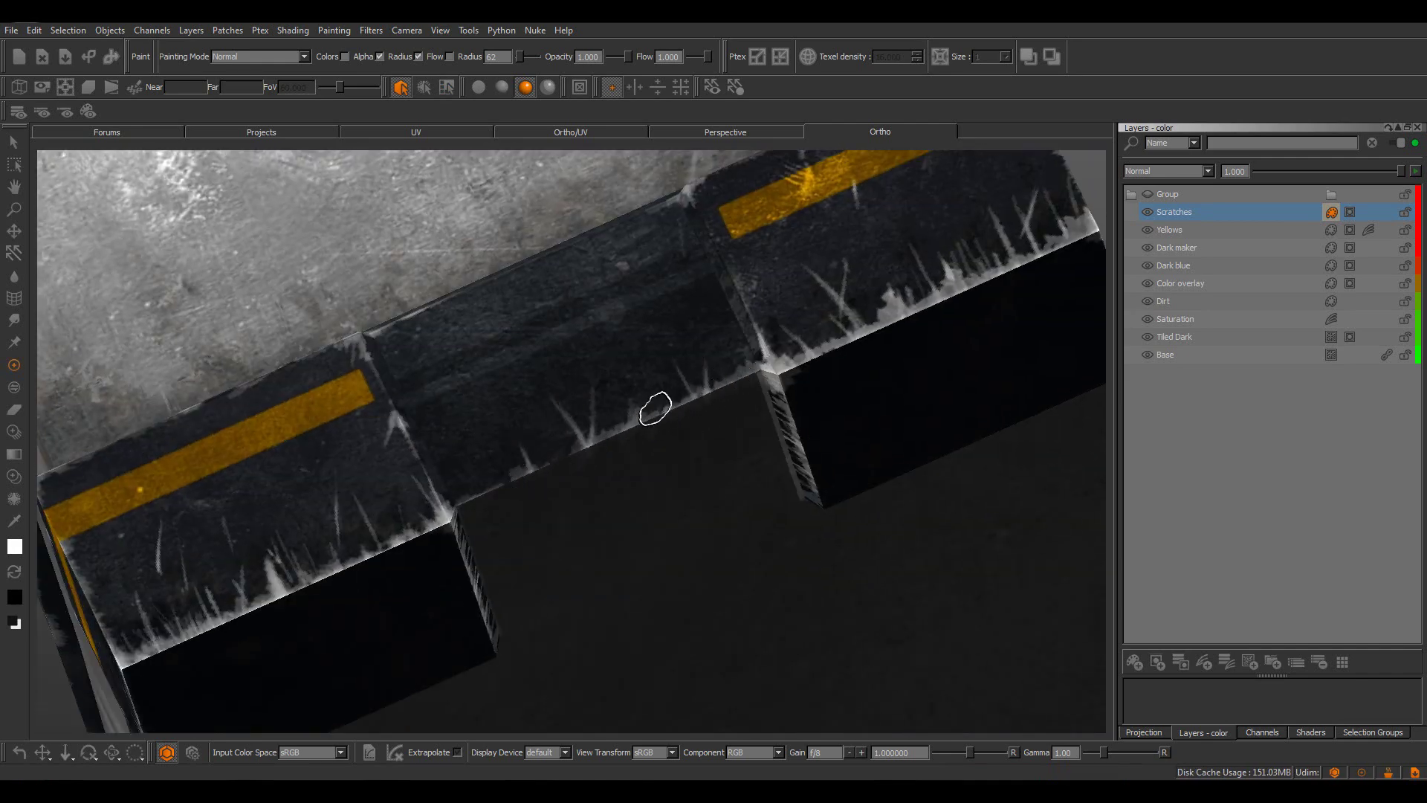
Paint ragged wear and upward scratches along the full bottom edge of the long recessed base strip
{"action": "middle_click_drag", "start_coordinate": [509, 412], "coordinate": [256, 495]}
{"action": "mouse_move", "coordinate": [257, 496]}
{"action": "left_mouse_down"}
{"action": "mouse_move", "coordinate": [892, 494]}
{"action": "mouse_move", "coordinate": [603, 493]}
{"action": "left_mouse_up"}
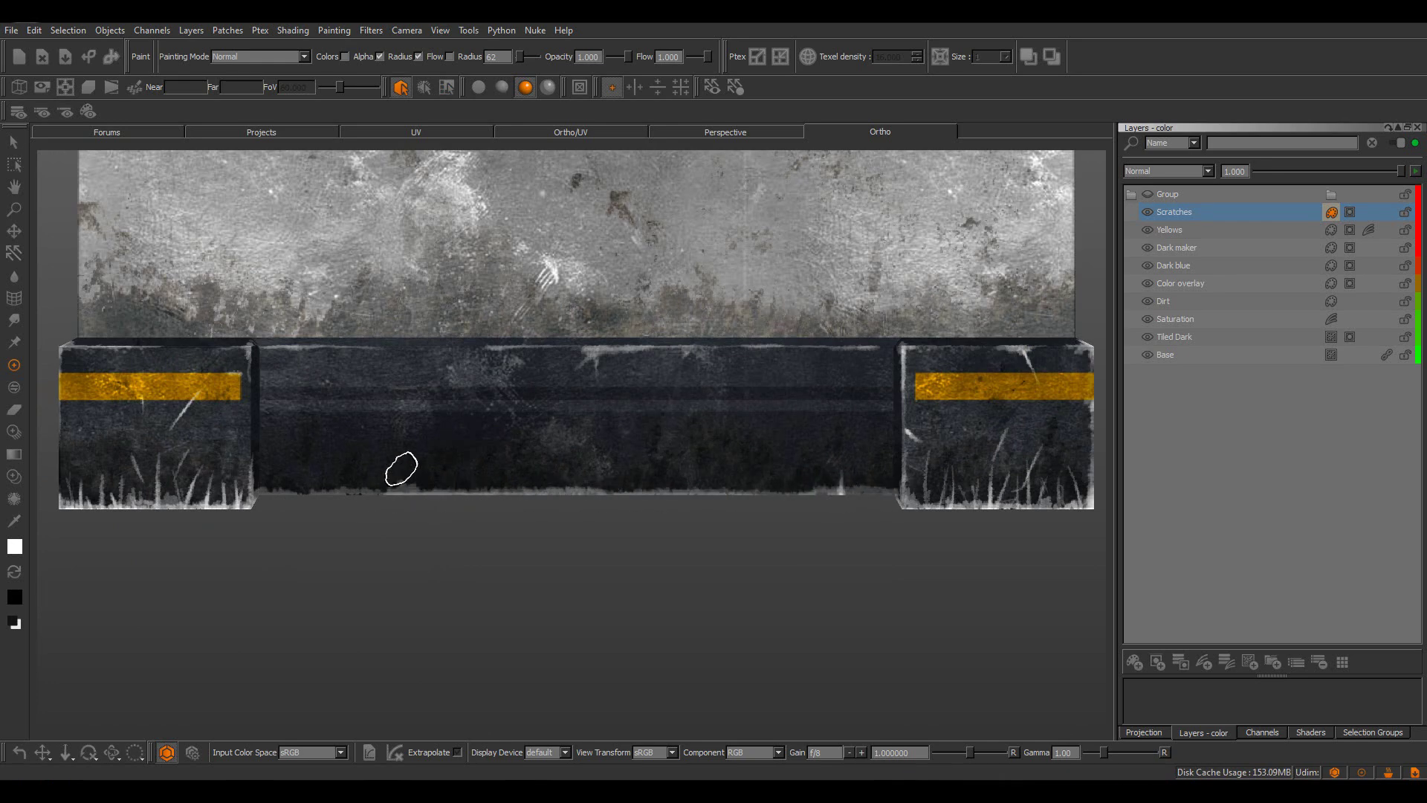
{"action": "right_click_drag", "start_coordinate": [273, 424], "coordinate": [457, 560], "text": "alt"}
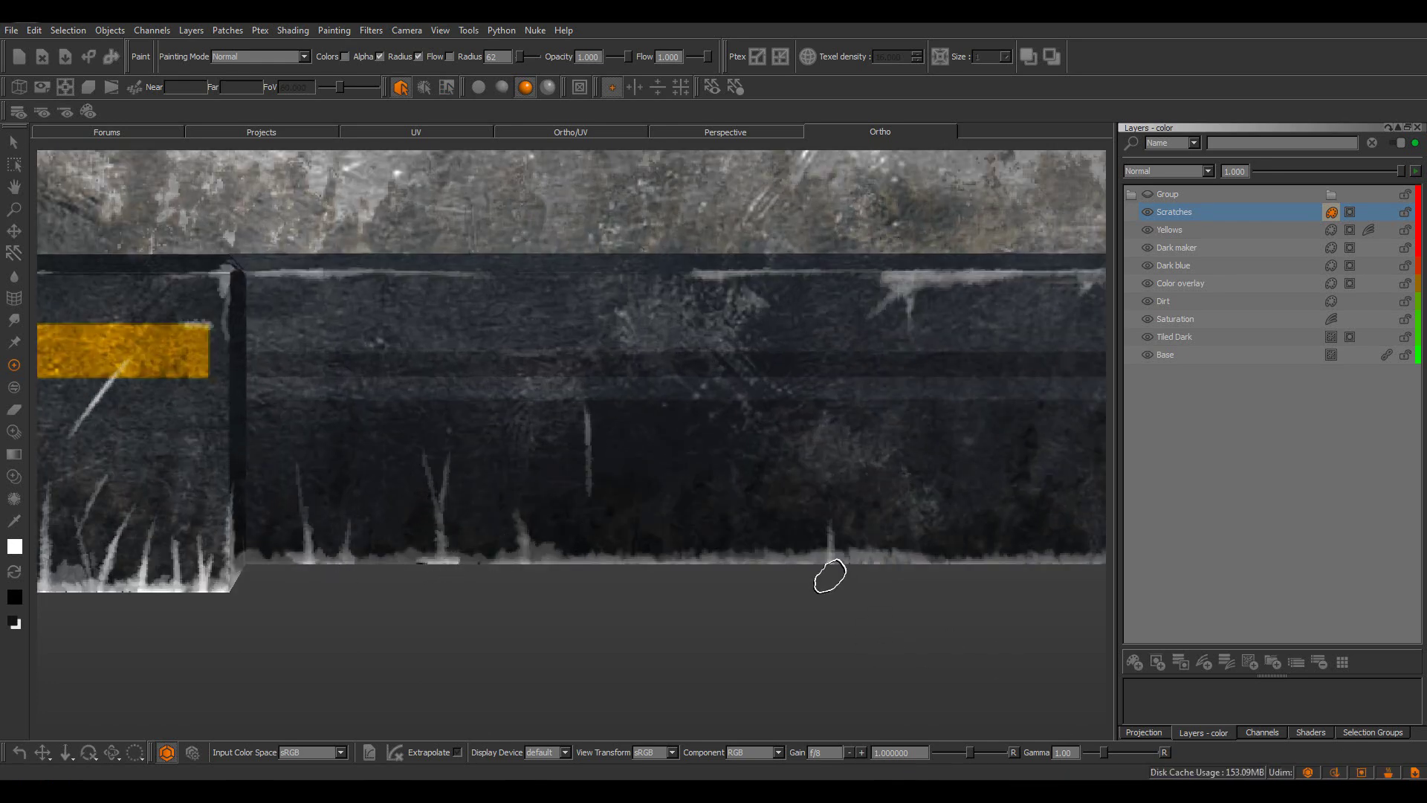
{"action": "middle_click_drag", "start_coordinate": [773, 570], "coordinate": [313, 562], "text": "alt"}
{"action": "left_click_drag", "start_coordinate": [672, 571], "coordinate": [718, 455]}
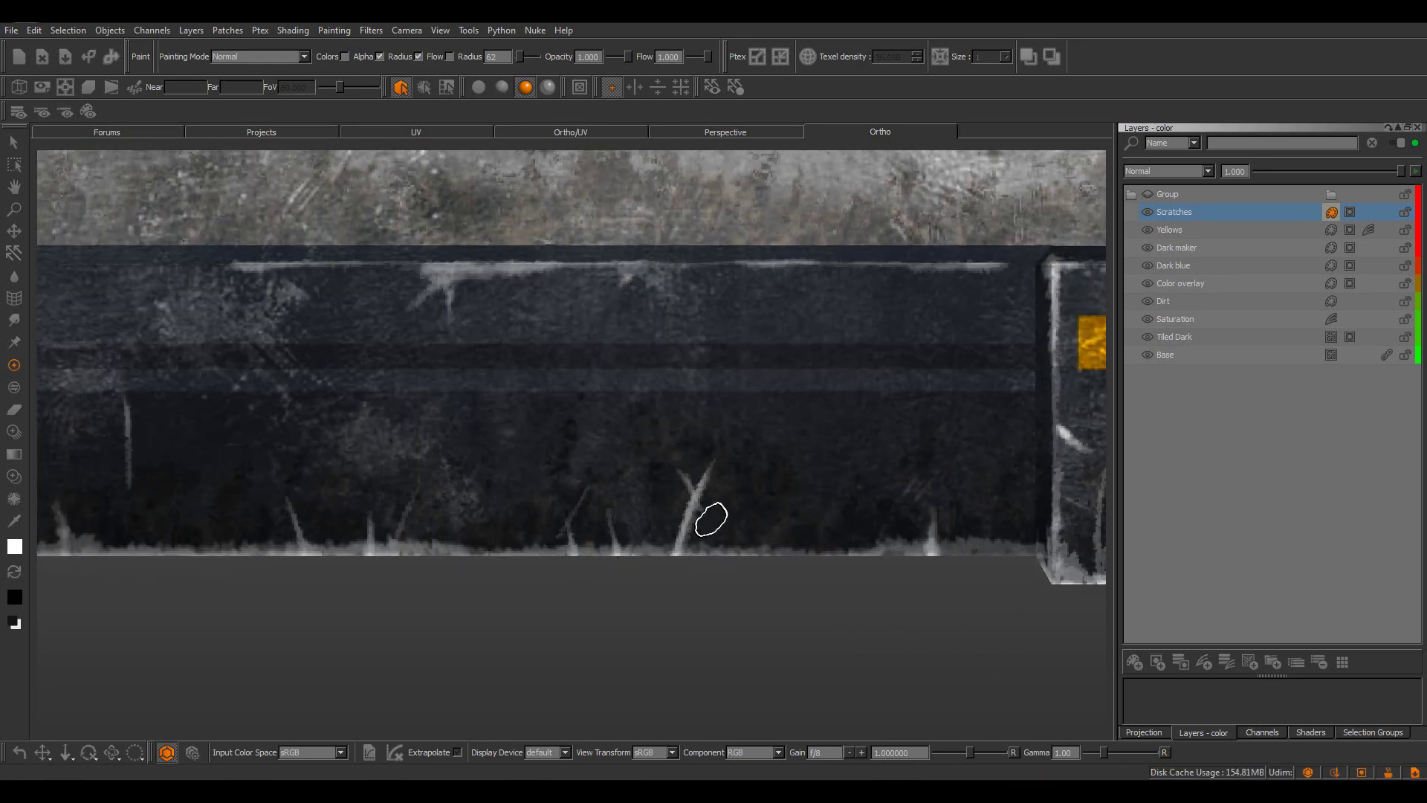
{"action": "left_click_drag", "start_coordinate": [984, 554], "coordinate": [483, 546]}
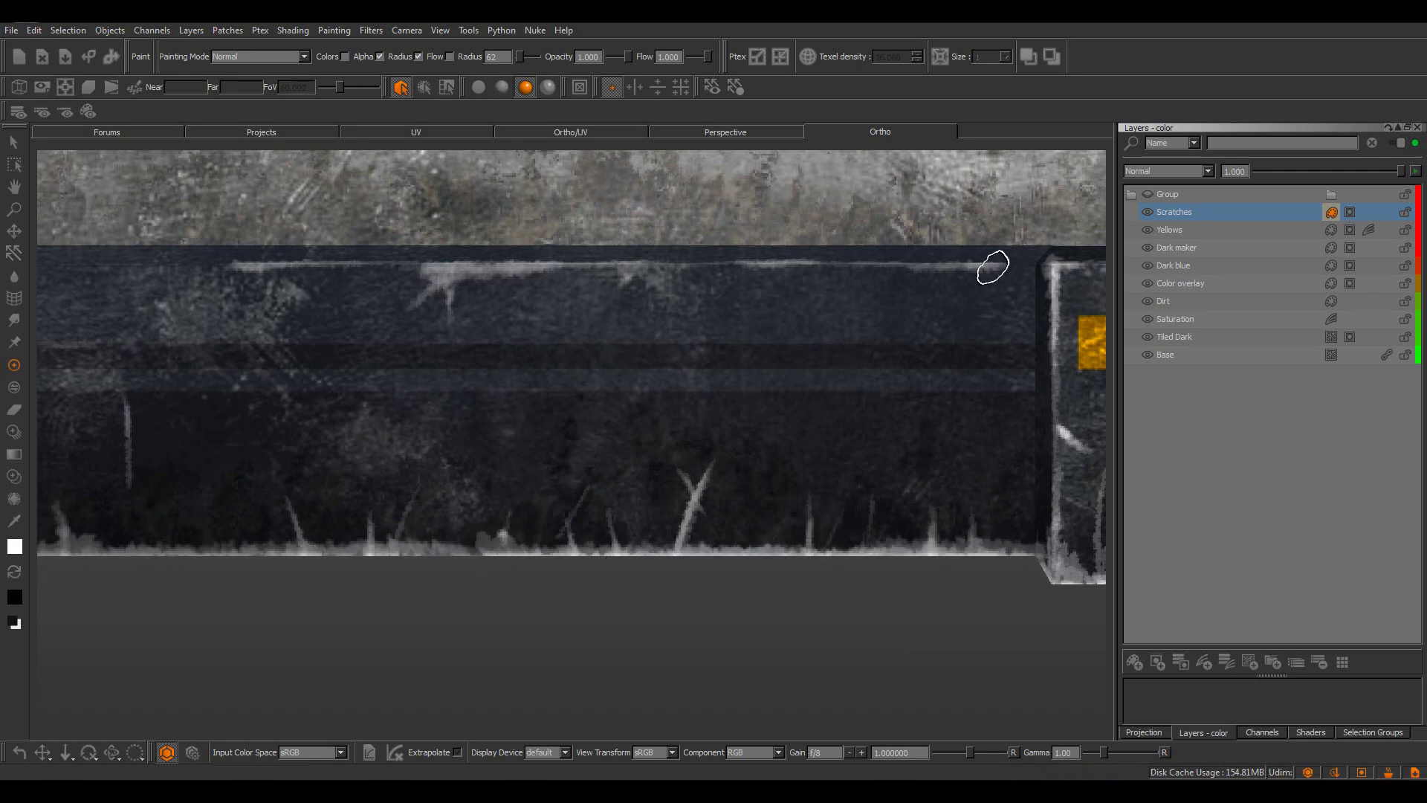
Paint broken wear lines along the top edge of the long base strip on the crate's other side
{"action": "right_click_drag", "start_coordinate": [914, 455], "coordinate": [714, 453], "text": "alt"}
{"action": "mouse_move", "coordinate": [713, 453]}
{"action": "left_mouse_down", "text": "alt"}
{"action": "mouse_move", "coordinate": [758, 468]}
{"action": "mouse_move", "coordinate": [706, 483]}
{"action": "left_mouse_up", "text": "alt"}
{"action": "mouse_move", "coordinate": [705, 483]}
{"action": "right_mouse_down", "text": "alt"}
{"action": "mouse_move", "coordinate": [798, 477]}
{"action": "mouse_move", "coordinate": [854, 446]}
{"action": "right_mouse_up", "text": "alt"}
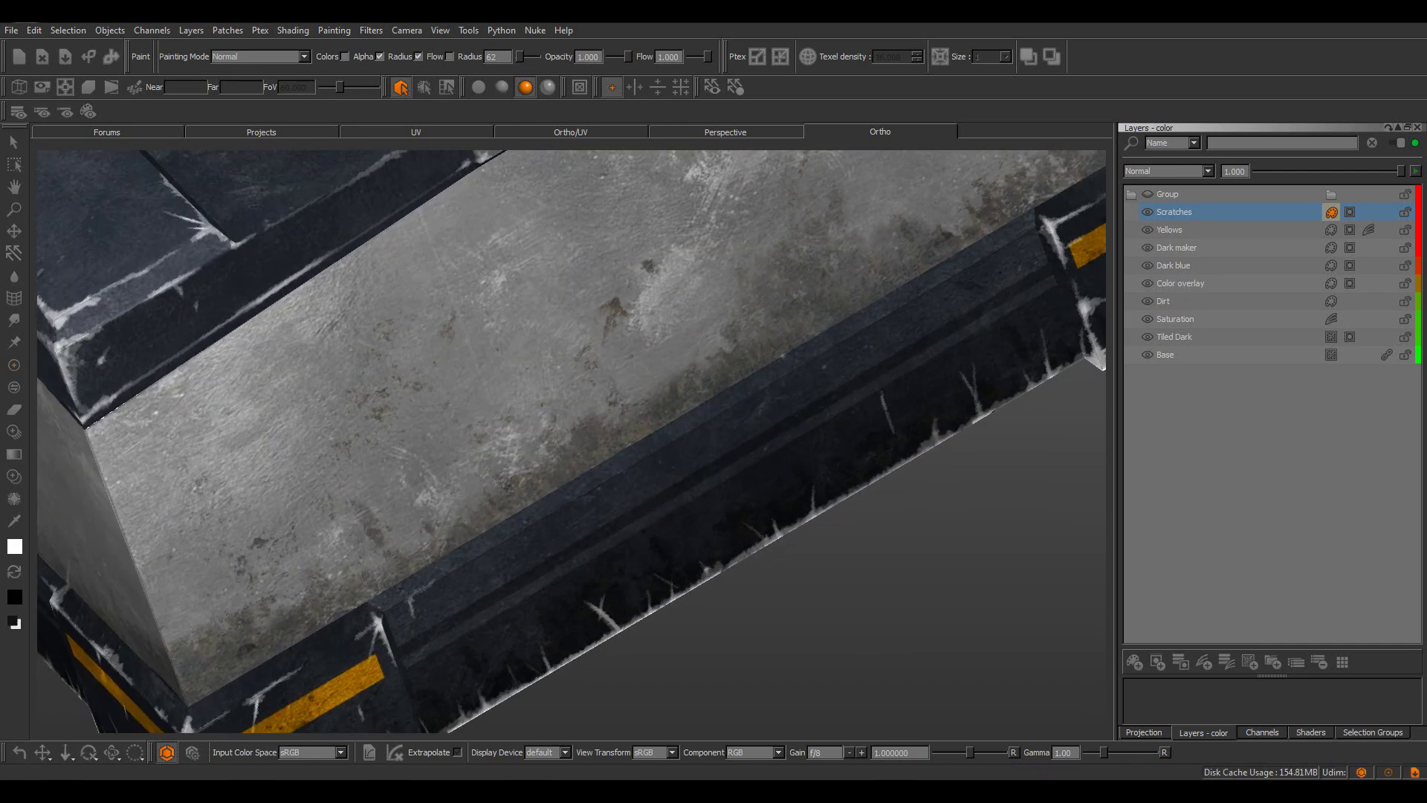
{"action": "left_click_drag", "start_coordinate": [855, 446], "coordinate": [839, 461], "text": "alt"}
{"action": "left_click_drag", "start_coordinate": [379, 613], "coordinate": [569, 500]}
{"action": "left_click_drag", "start_coordinate": [666, 442], "coordinate": [982, 251]}
{"action": "left_click_drag", "start_coordinate": [699, 420], "coordinate": [663, 442]}
Add short downward scratches to the recessed base strip
{"action": "left_click_drag", "start_coordinate": [672, 446], "coordinate": [721, 499], "text": "alt"}
{"action": "right_click_drag", "start_coordinate": [721, 500], "coordinate": [807, 491], "text": "alt"}
{"action": "left_click_drag", "start_coordinate": [665, 407], "coordinate": [664, 526]}
{"action": "left_click_drag", "start_coordinate": [669, 457], "coordinate": [697, 498]}
{"action": "left_click_drag", "start_coordinate": [738, 412], "coordinate": [745, 492]}
Paint white wear and scratches around the handle recess and along the lid's lower edge on the crate's short side
{"action": "right_click_drag", "start_coordinate": [639, 476], "coordinate": [484, 471], "text": "alt"}
{"action": "right_click_drag", "start_coordinate": [943, 313], "coordinate": [907, 426], "text": "alt"}
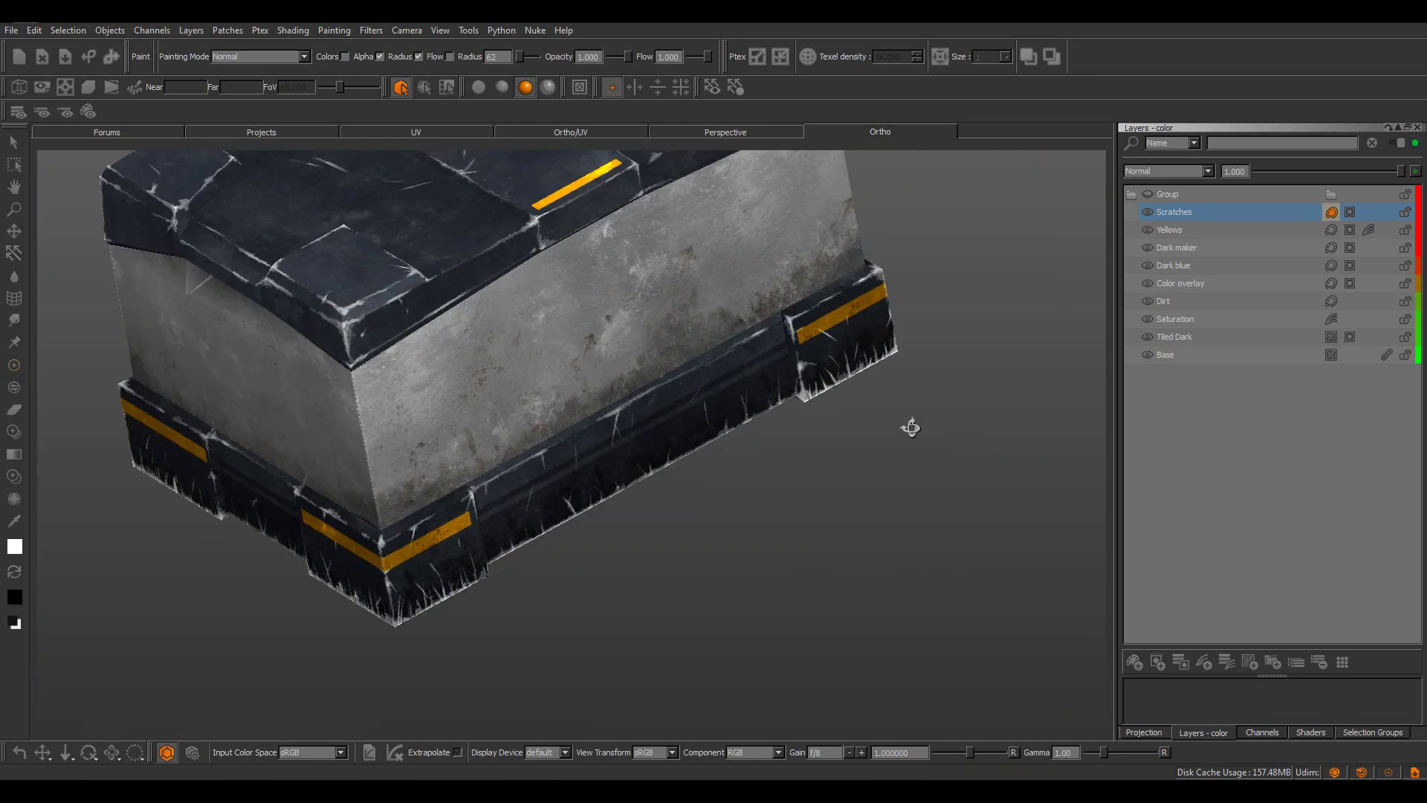
{"action": "left_click_drag", "start_coordinate": [908, 426], "coordinate": [813, 386], "text": "alt"}
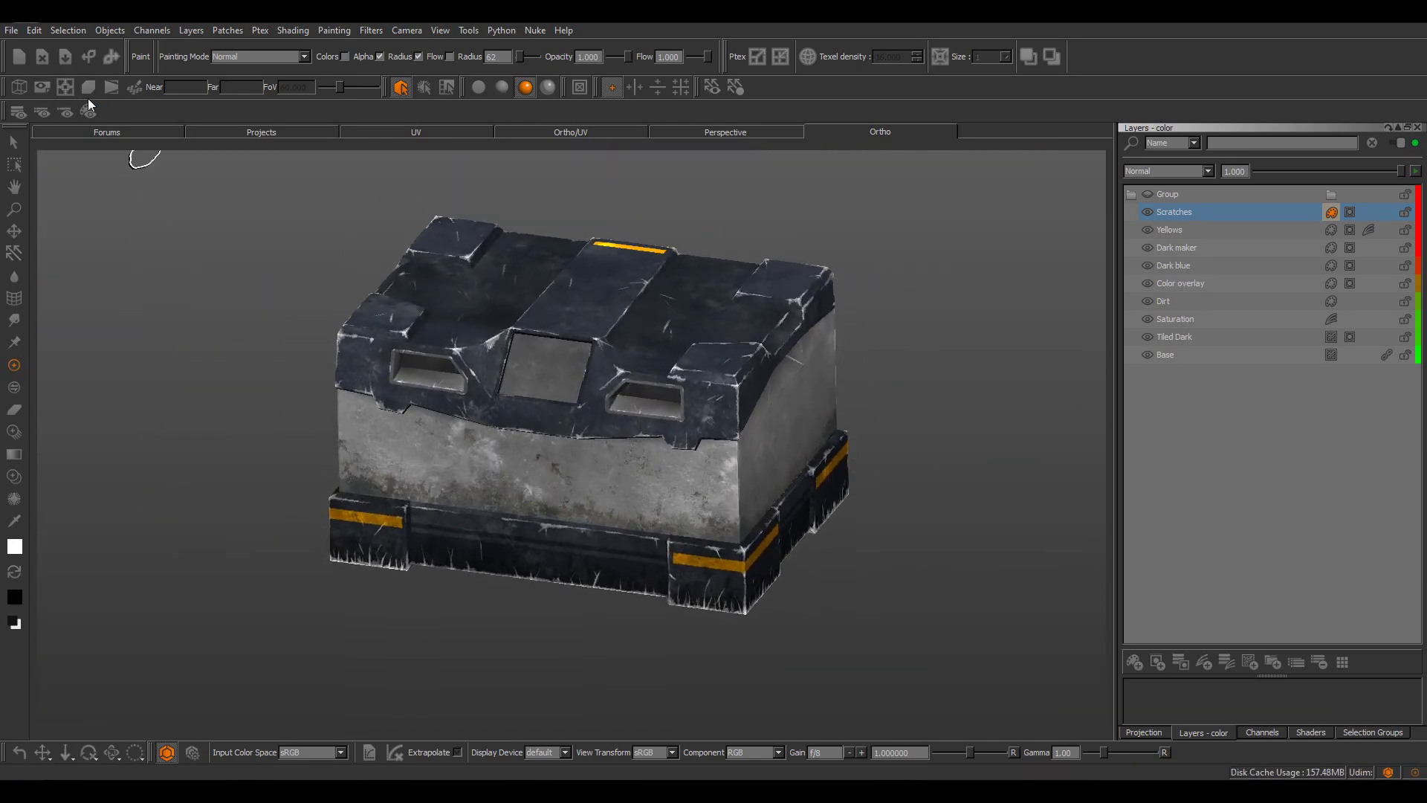
{"action": "left_click_drag", "start_coordinate": [475, 416], "coordinate": [639, 394], "text": "alt"}
{"action": "mouse_move", "coordinate": [520, 431]}
{"action": "right_mouse_down", "text": "alt"}
{"action": "mouse_move", "coordinate": [713, 431]}
{"action": "mouse_move", "coordinate": [609, 445]}
{"action": "right_mouse_up", "text": "alt"}
{"action": "middle_click_drag", "start_coordinate": [669, 438], "coordinate": [577, 459], "text": "alt"}
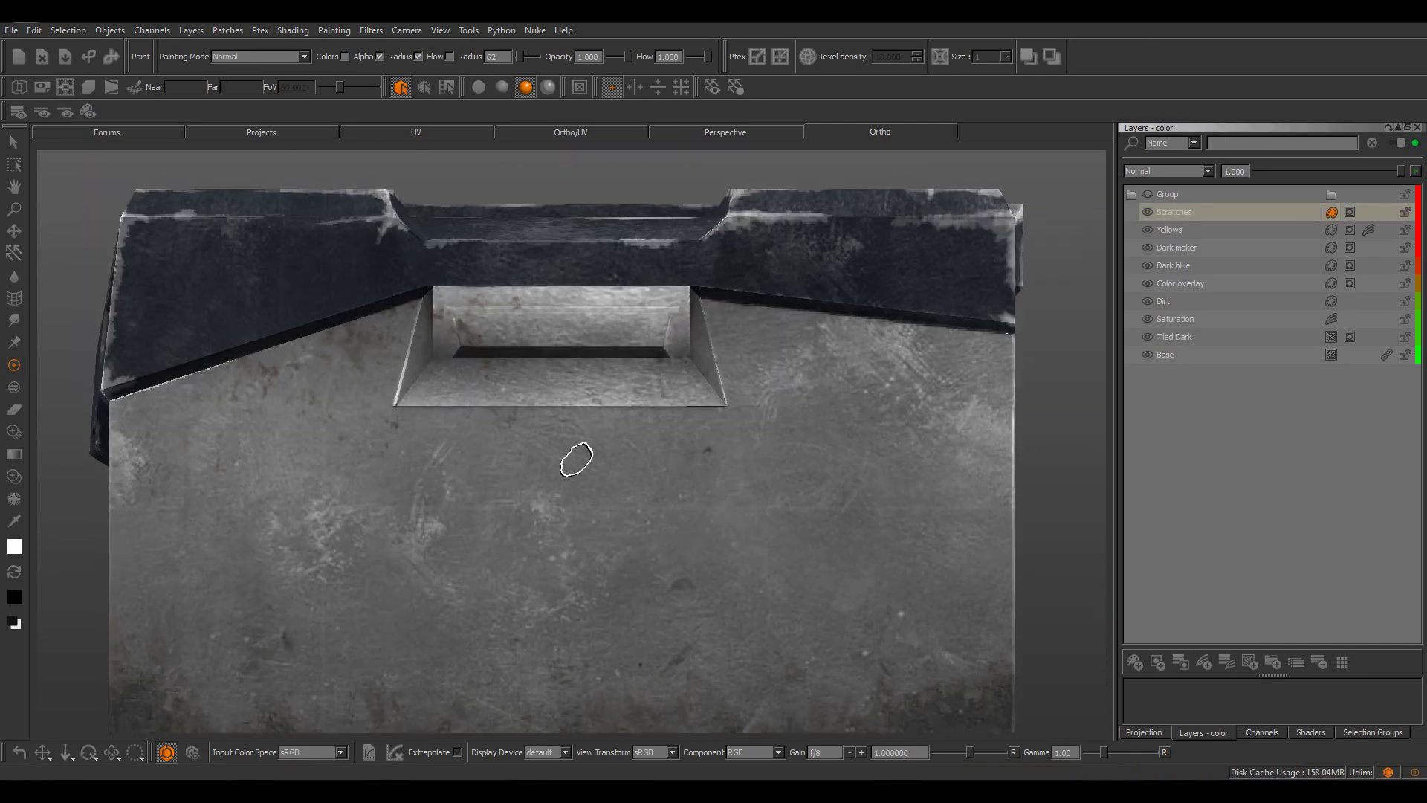
{"action": "left_click_drag", "start_coordinate": [396, 408], "coordinate": [592, 407]}
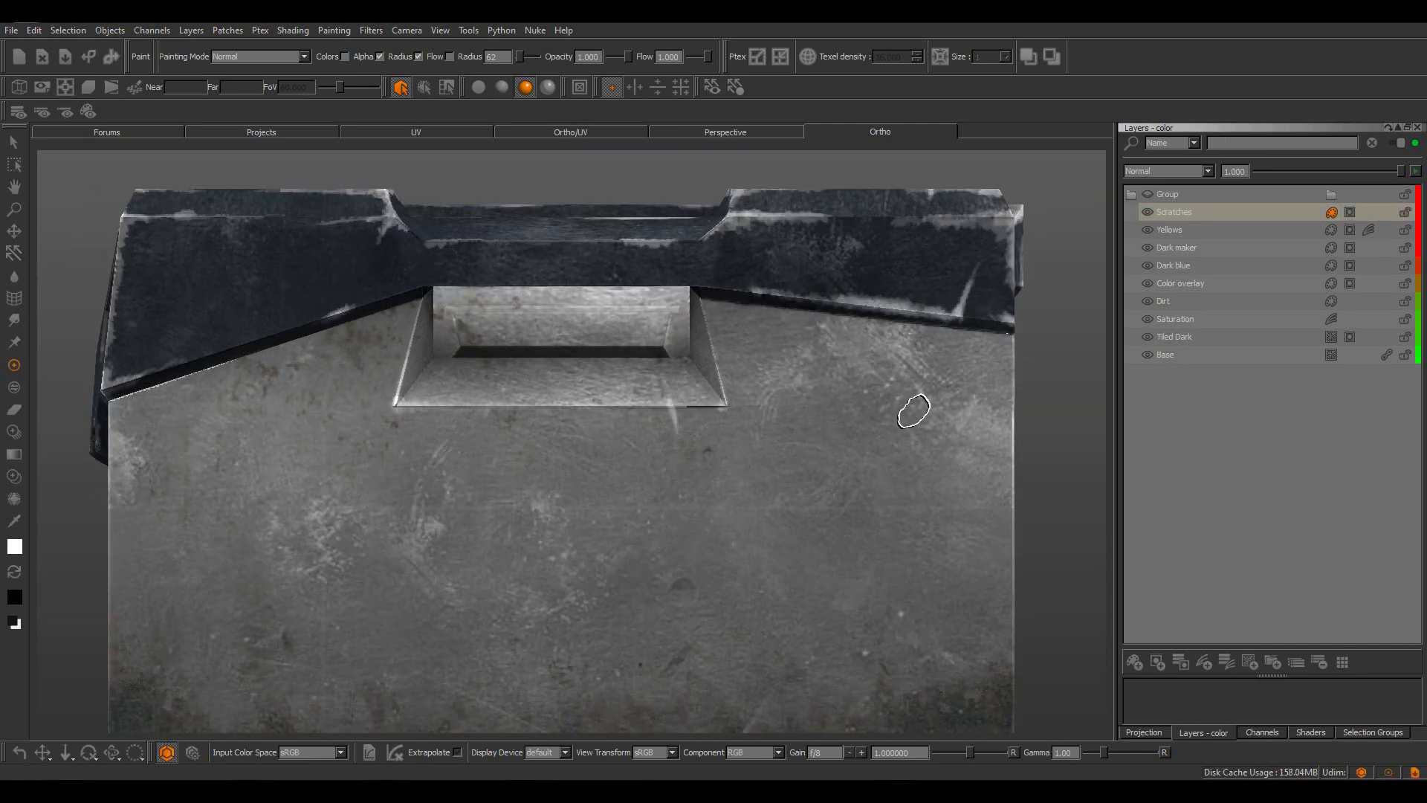
{"action": "right_click_drag", "start_coordinate": [873, 529], "coordinate": [743, 446], "text": "alt"}
{"action": "mouse_move", "coordinate": [743, 446]}
{"action": "left_mouse_down", "text": "alt"}
{"action": "mouse_move", "coordinate": [882, 374]}
{"action": "mouse_move", "coordinate": [720, 331]}
{"action": "left_mouse_up", "text": "alt"}
{"action": "right_click_drag", "start_coordinate": [720, 331], "coordinate": [776, 350], "text": "alt"}
{"action": "left_click_drag", "start_coordinate": [563, 346], "coordinate": [862, 380]}
Check the painted wear on the lid, recesses and base from several angles
{"action": "right_click_drag", "start_coordinate": [552, 348], "coordinate": [453, 297], "text": "alt"}
{"action": "left_click_drag", "start_coordinate": [453, 298], "coordinate": [888, 334], "text": "alt"}
{"action": "scroll", "coordinate": [888, 335], "scroll_direction": "down", "scroll_amount": 5}
{"action": "scroll", "coordinate": [934, 327], "scroll_direction": "up", "scroll_amount": 10}
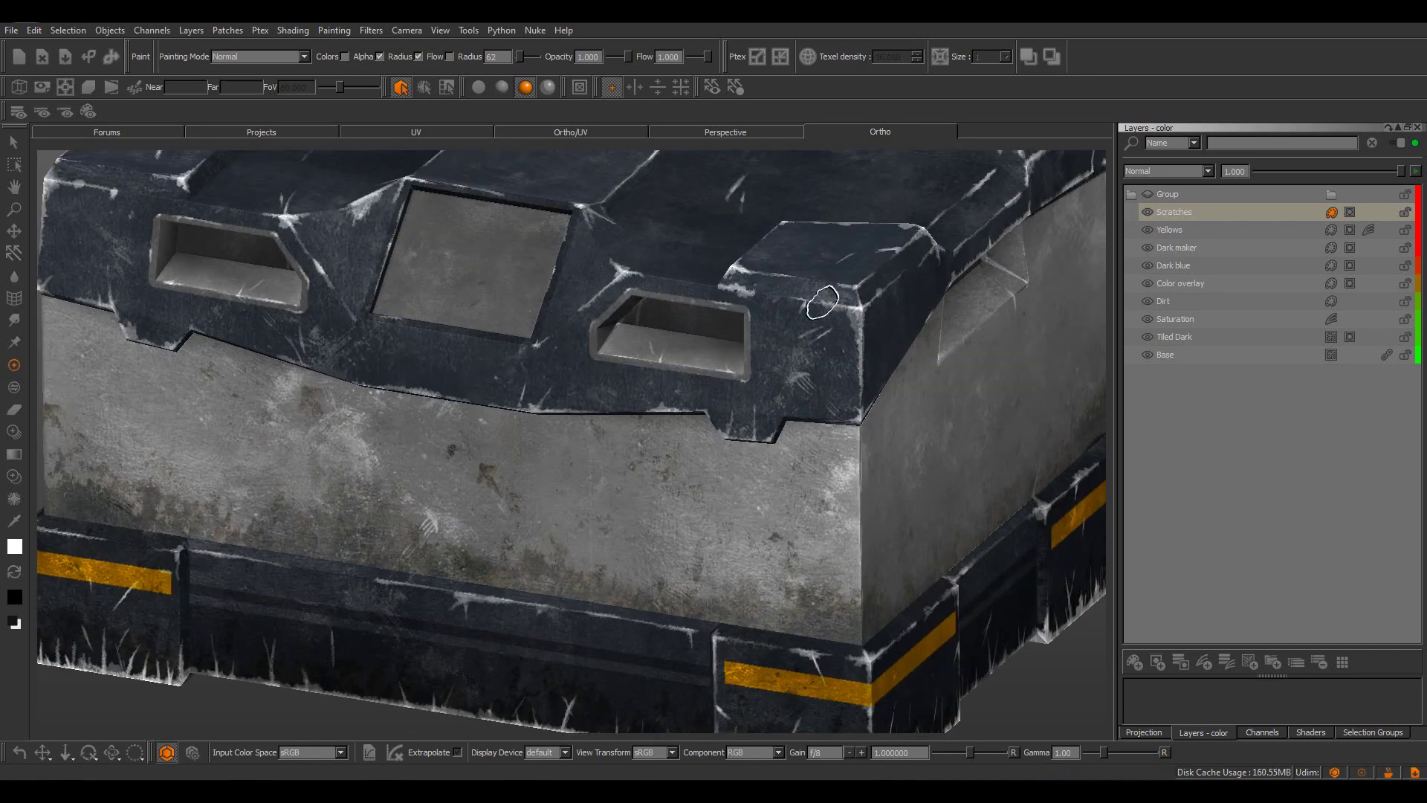
{"action": "left_click_drag", "start_coordinate": [823, 302], "coordinate": [812, 412], "text": "alt"}
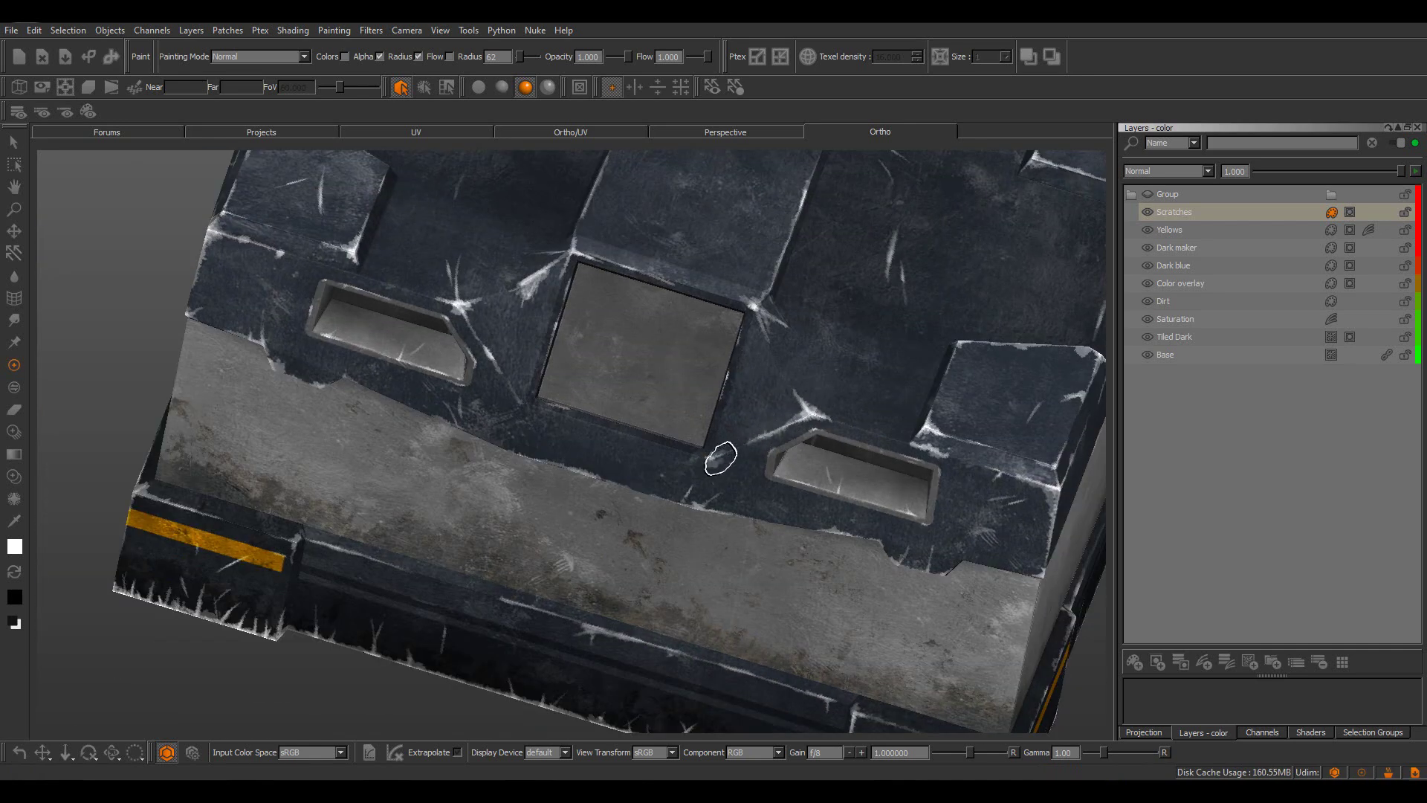
{"action": "right_click_drag", "start_coordinate": [888, 386], "coordinate": [758, 341], "text": "alt"}
{"action": "left_click_drag", "start_coordinate": [758, 341], "coordinate": [788, 301], "text": "alt"}
Open the Crate/specular channel's layer stack in a floating palette beside the model
{"action": "left_click", "coordinate": [1262, 733]}
{"action": "left_click", "coordinate": [1383, 170]}
{"action": "left_click_drag", "start_coordinate": [847, 211], "coordinate": [169, 216]}
{"action": "left_click_drag", "start_coordinate": [225, 451], "coordinate": [225, 532]}
{"action": "left_click_drag", "start_coordinate": [186, 214], "coordinate": [157, 218]}
Share the color channel's Scratches layer into the Crate/specular layer stack and view the crate
{"action": "left_click_drag", "start_coordinate": [594, 387], "coordinate": [572, 379], "text": "alt"}
{"action": "right_click_drag", "start_coordinate": [572, 379], "coordinate": [683, 416], "text": "alt"}
{"action": "left_click", "coordinate": [164, 320]}
{"action": "left_click", "coordinate": [1203, 733]}
{"action": "left_click_drag", "start_coordinate": [1178, 213], "coordinate": [165, 322]}
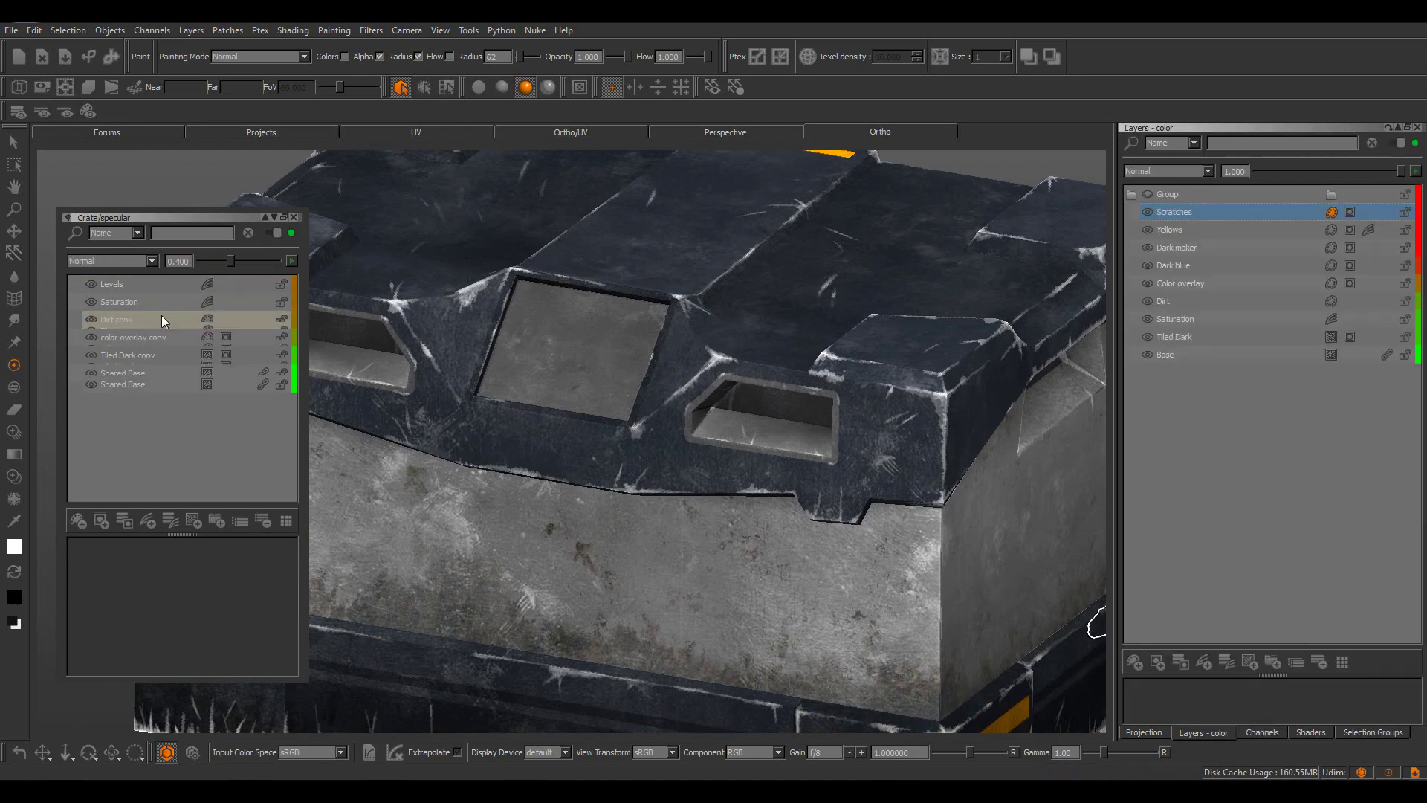
{"action": "left_click_drag", "start_coordinate": [565, 438], "coordinate": [657, 371], "text": "alt"}
{"action": "right_click_drag", "start_coordinate": [658, 371], "coordinate": [550, 327], "text": "alt"}
{"action": "left_click_drag", "start_coordinate": [595, 327], "coordinate": [669, 335], "text": "alt"}
{"action": "left_click", "coordinate": [171, 327]}
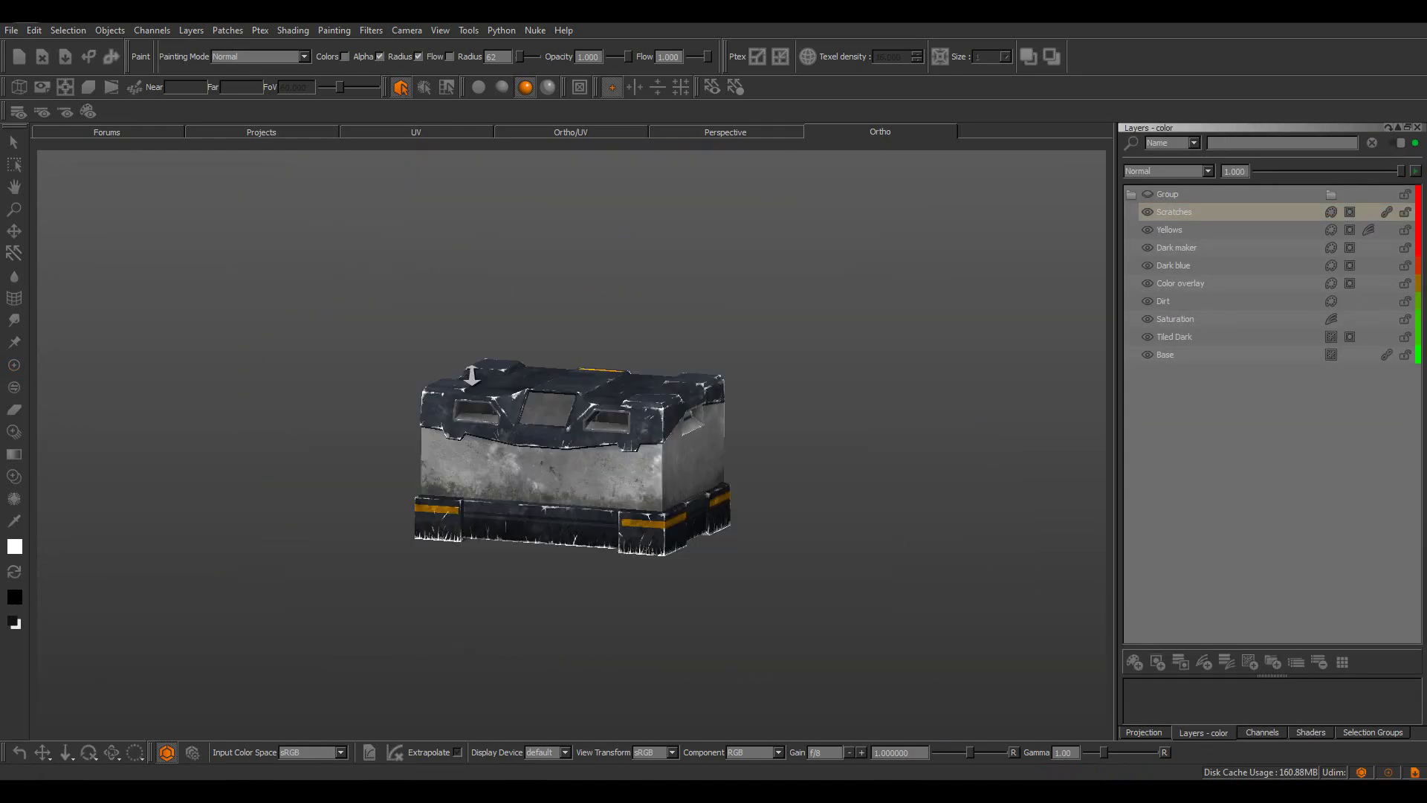
Set up the rust image in Paint Through over the crate's short side and enlarge it
{"action": "middle_click_drag", "start_coordinate": [557, 431], "coordinate": [587, 399]}
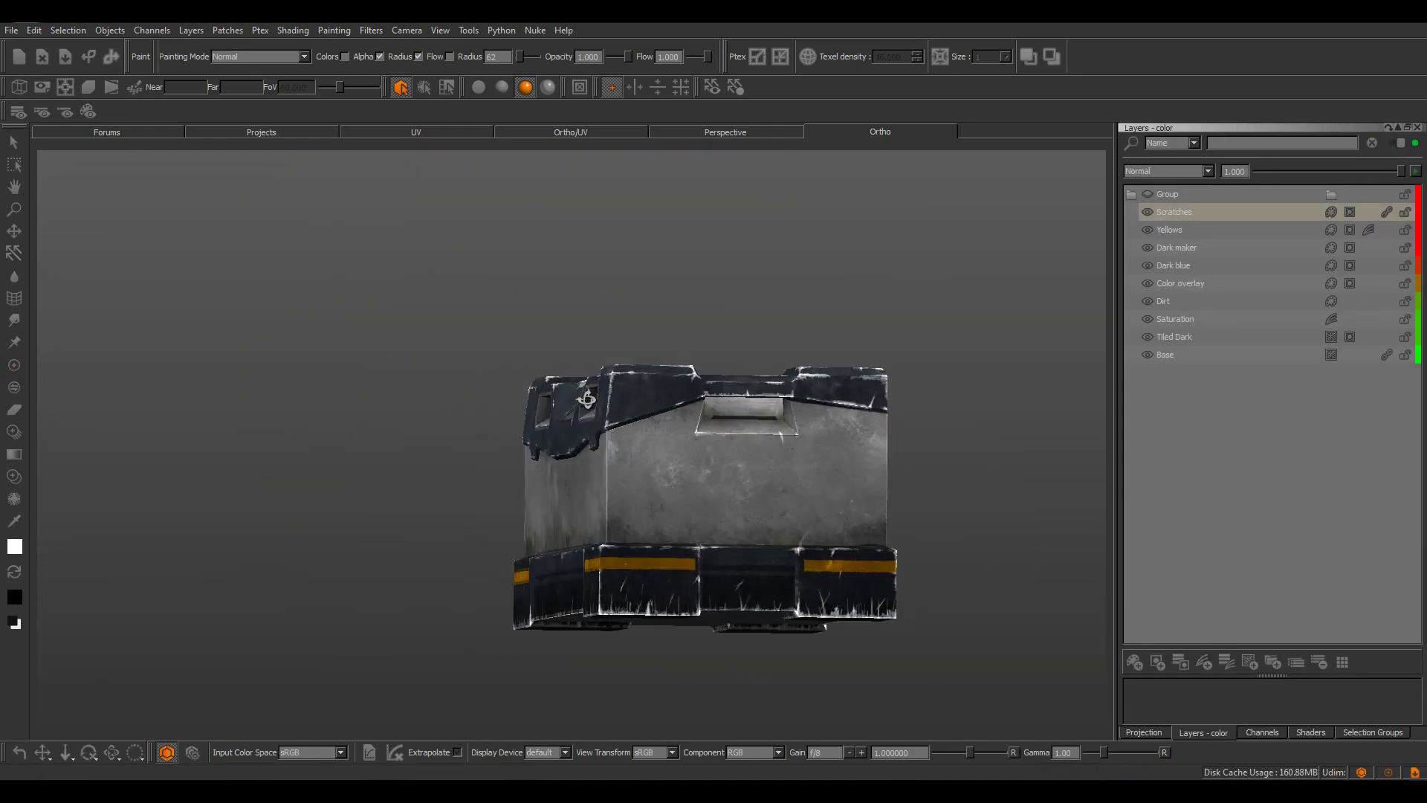
{"action": "left_click_drag", "start_coordinate": [586, 399], "coordinate": [762, 472], "text": "alt"}
{"action": "left_click", "coordinate": [88, 87]}
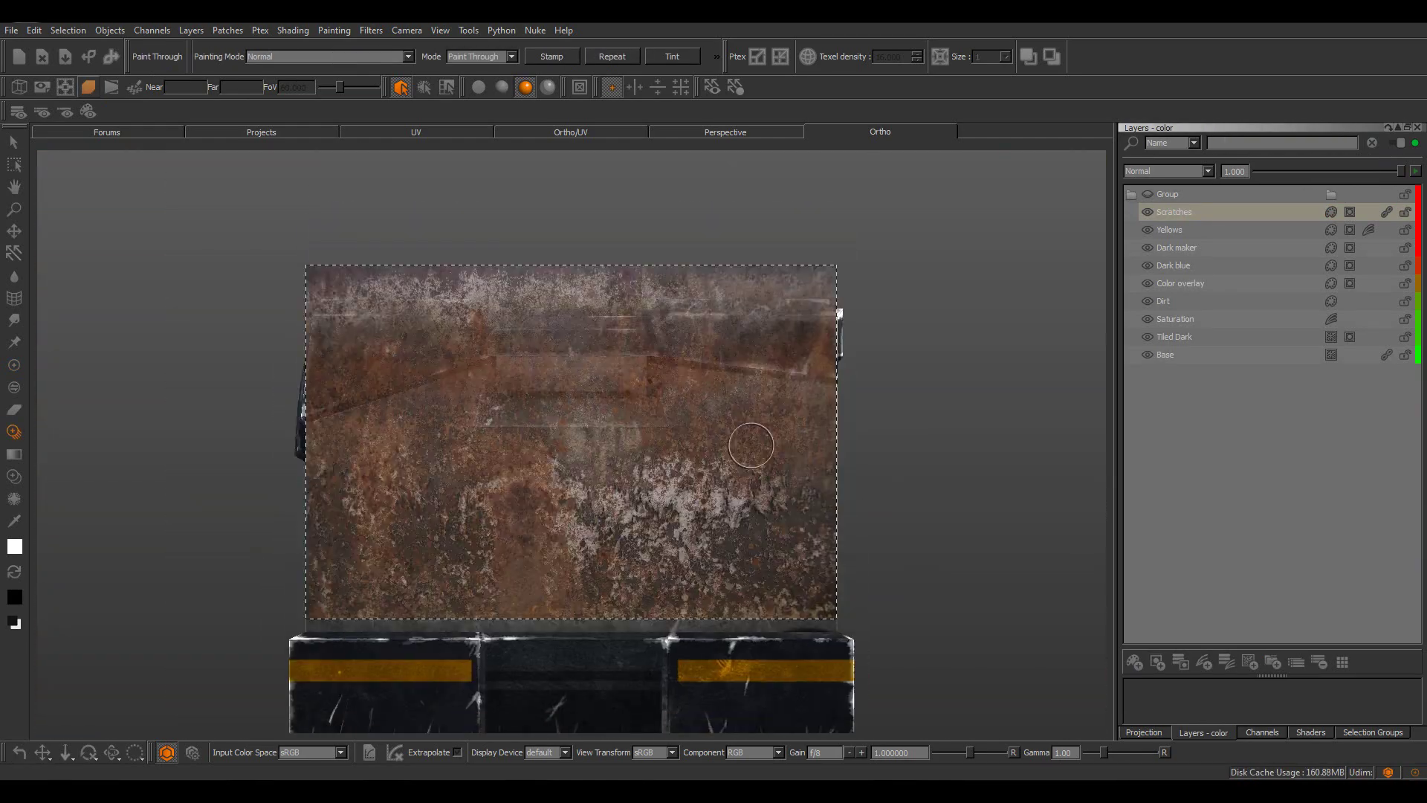
{"action": "scroll", "coordinate": [457, 422], "scroll_direction": "up", "scroll_amount": 3}
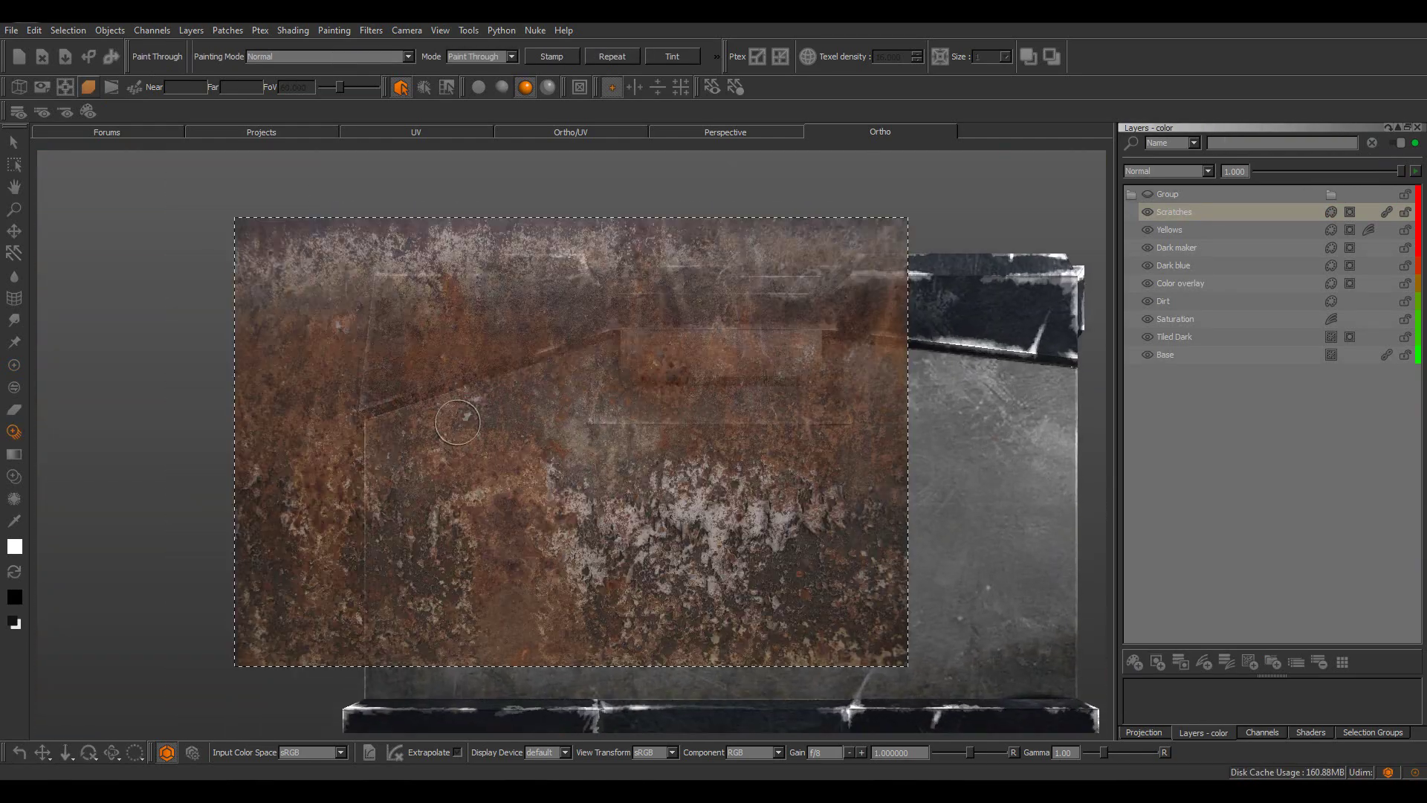
Create a layer named Rust beneath Scratches and paint rust along the lid's lower edge on the short side
{"action": "key", "text": "ctrl+z"}
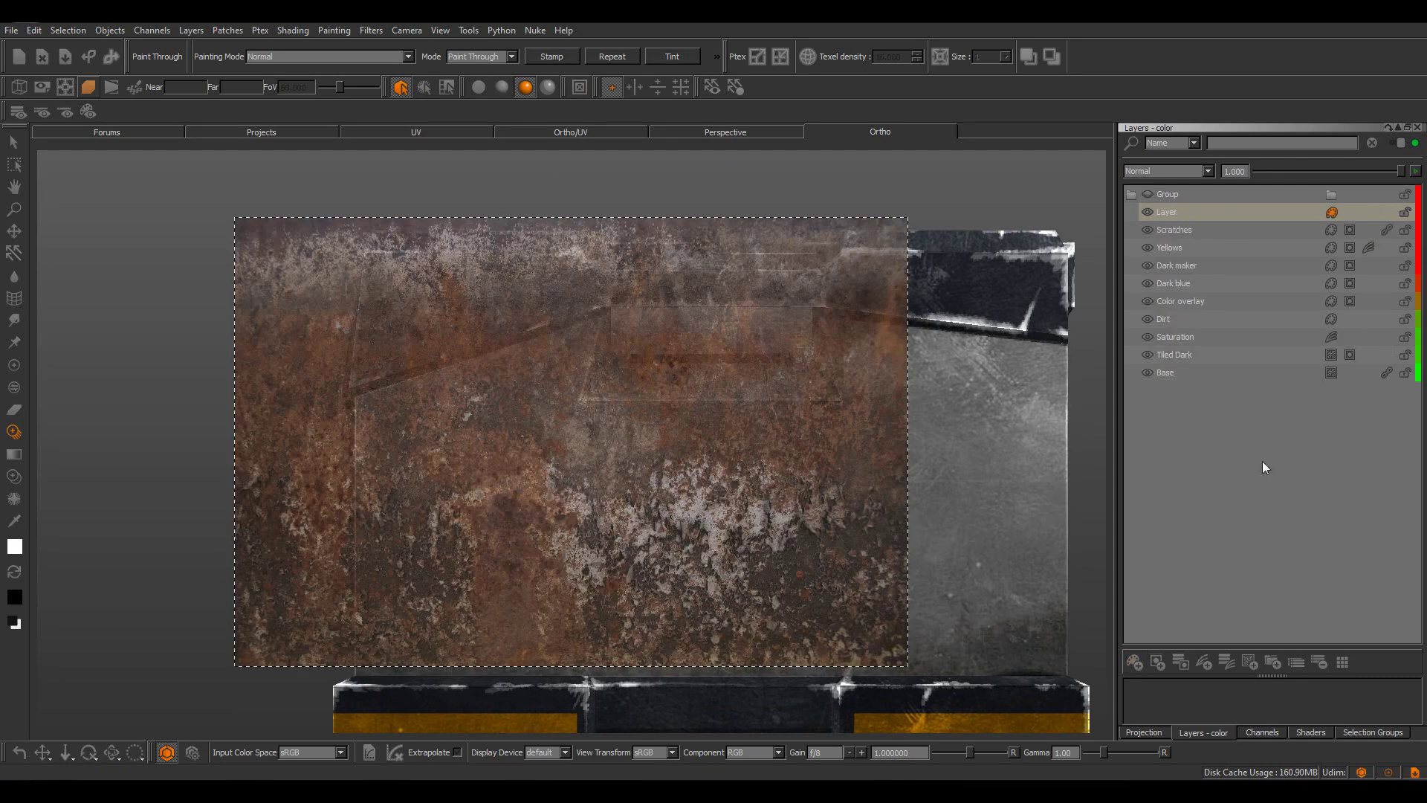
{"action": "left_click_drag", "start_coordinate": [1234, 216], "coordinate": [1225, 244]}
{"action": "left_click", "coordinate": [1164, 231]}
{"action": "mouse_move", "coordinate": [583, 314]}
{"action": "left_mouse_down"}
{"action": "mouse_move", "coordinate": [416, 373]}
{"action": "mouse_move", "coordinate": [561, 335]}
{"action": "left_mouse_up"}
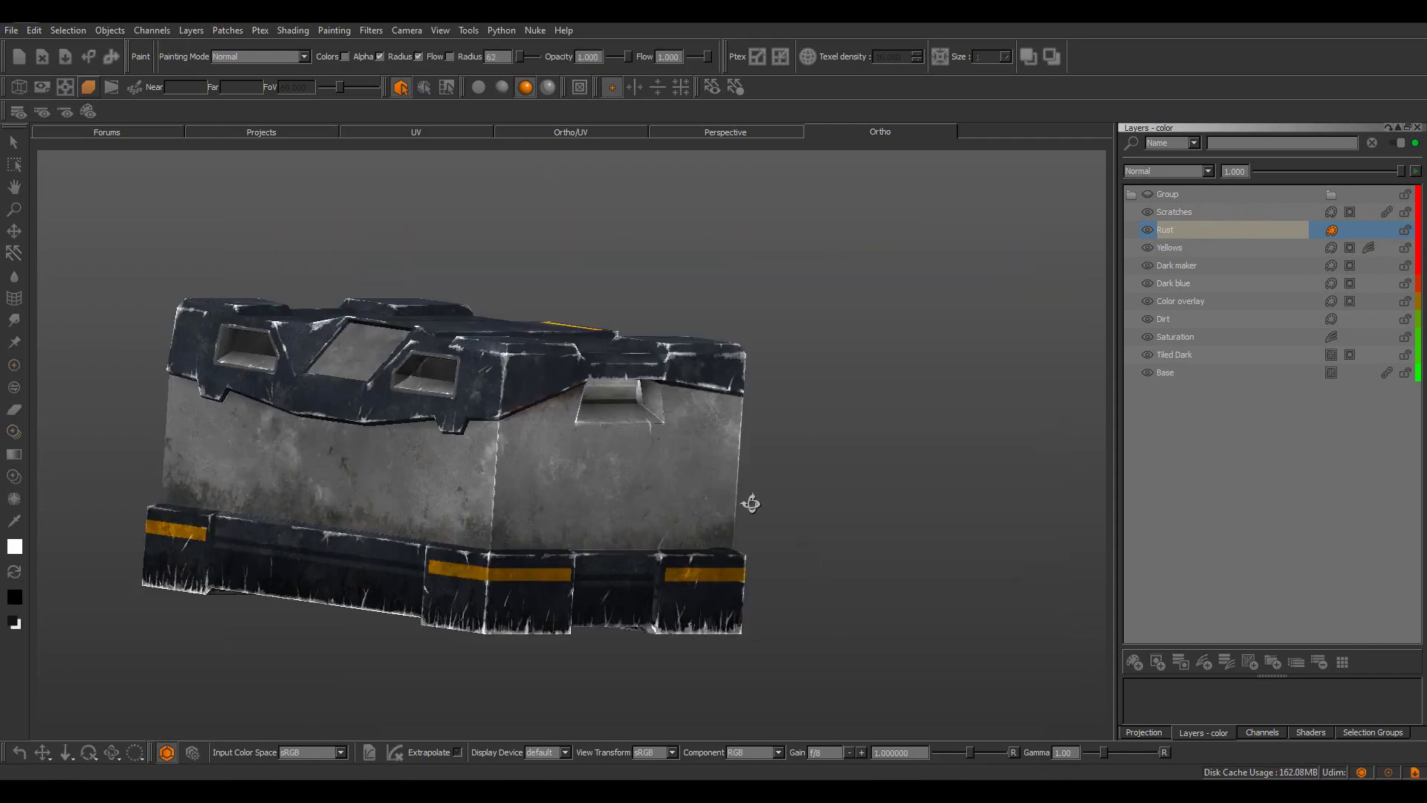
Hide the menu bar and paint rust on the lid's long side, around the handle recess and the crease beside the grey panel
{"action": "left_click_drag", "start_coordinate": [749, 500], "coordinate": [519, 483], "text": "alt"}
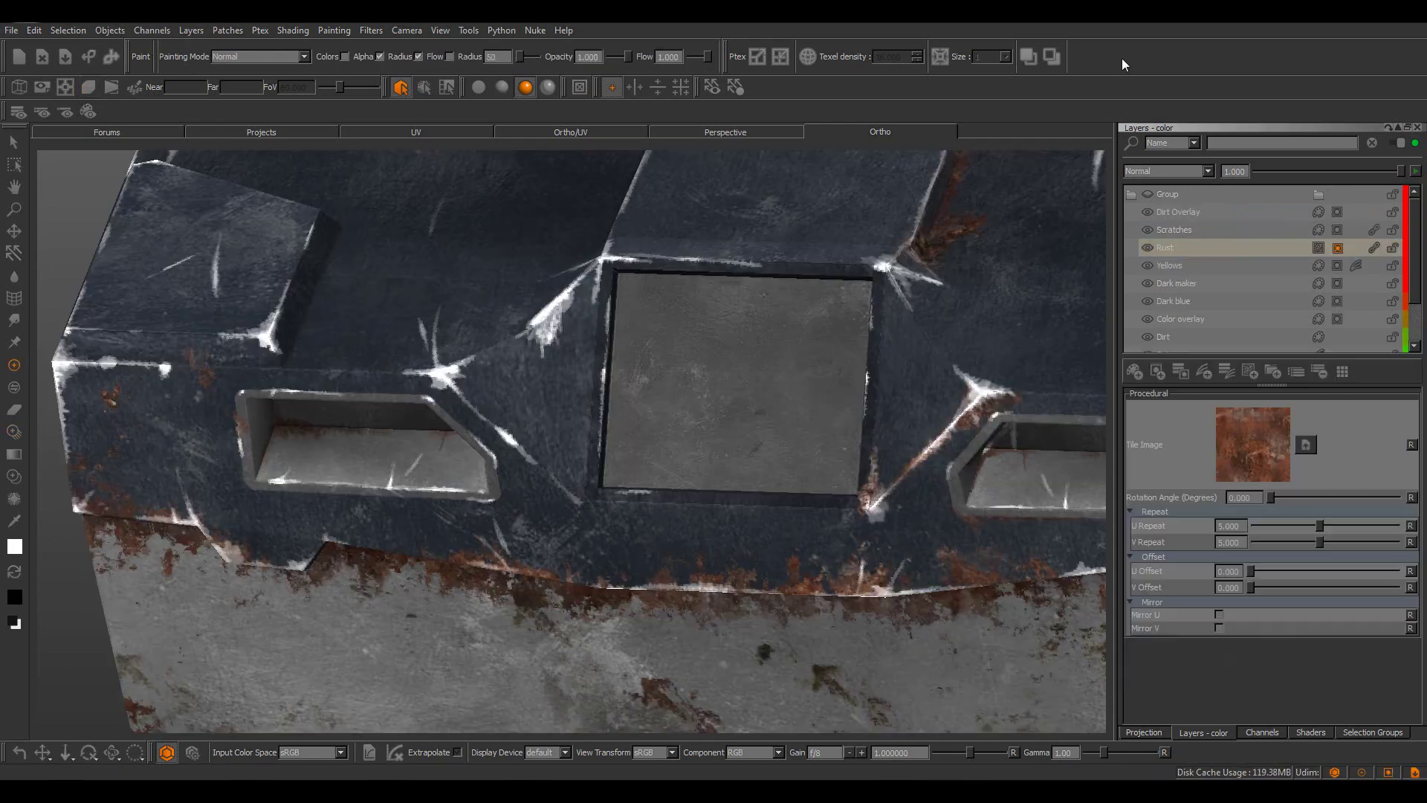
{"action": "left_click_drag", "start_coordinate": [583, 394], "coordinate": [624, 370], "text": "alt"}
{"action": "right_click_drag", "start_coordinate": [625, 370], "coordinate": [661, 372], "text": "alt"}
{"action": "left_click", "coordinate": [440, 30]}
{"action": "left_click", "coordinate": [468, 200]}
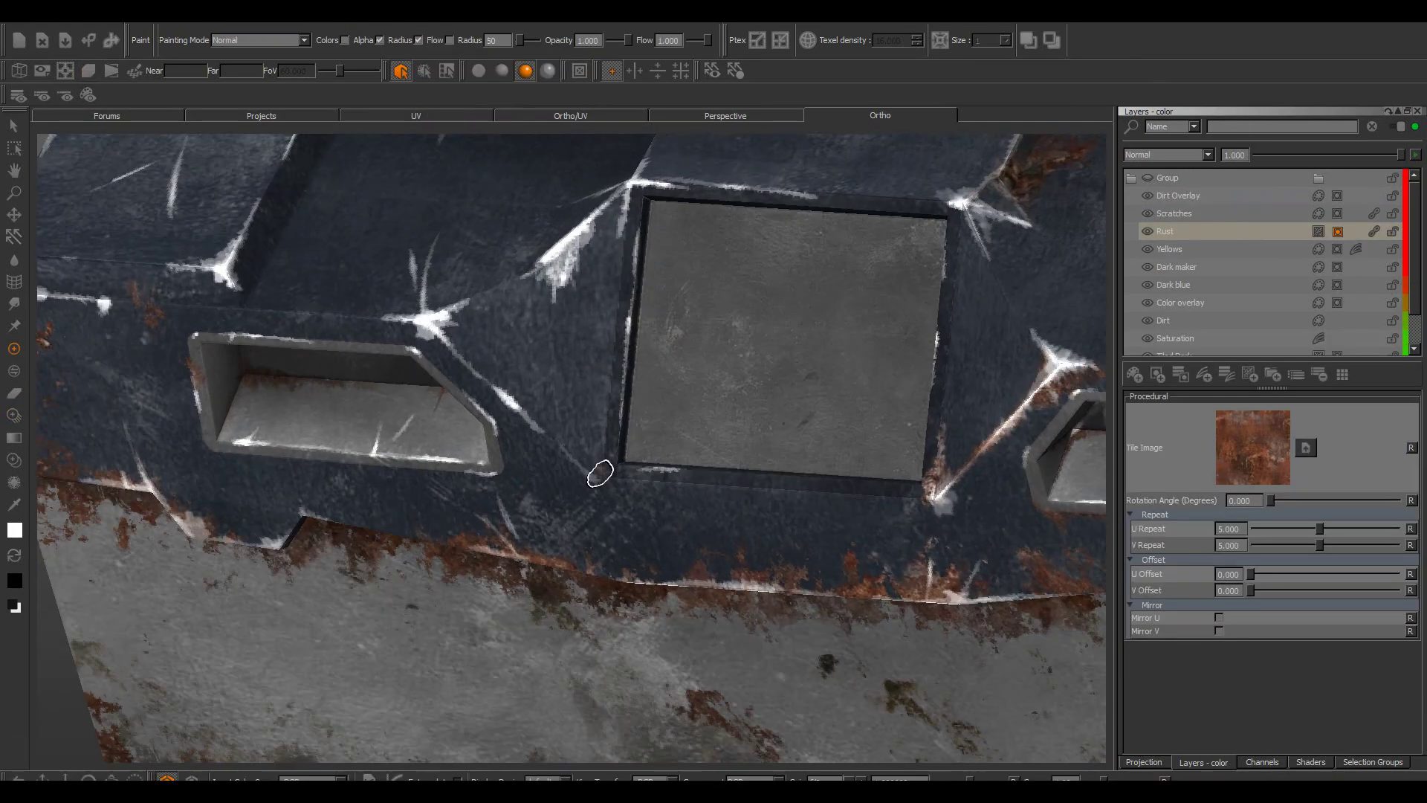
{"action": "mouse_move", "coordinate": [455, 316]}
{"action": "left_mouse_down", "text": "alt"}
{"action": "mouse_move", "coordinate": [618, 481]}
{"action": "mouse_move", "coordinate": [678, 444]}
{"action": "left_mouse_up", "text": "alt"}
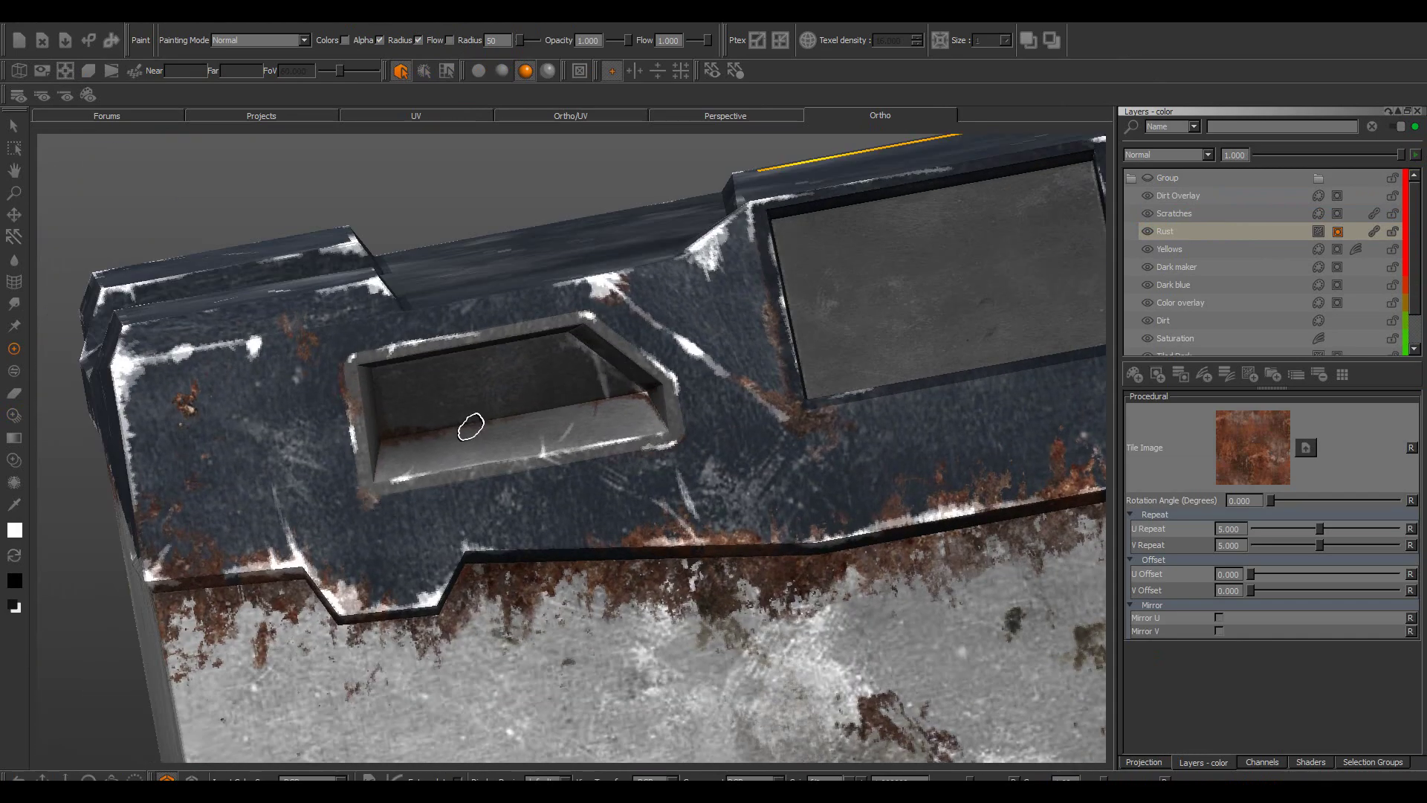
{"action": "left_click_drag", "start_coordinate": [470, 427], "coordinate": [651, 432], "text": "alt"}
{"action": "left_click_drag", "start_coordinate": [550, 425], "coordinate": [395, 483], "text": "alt"}
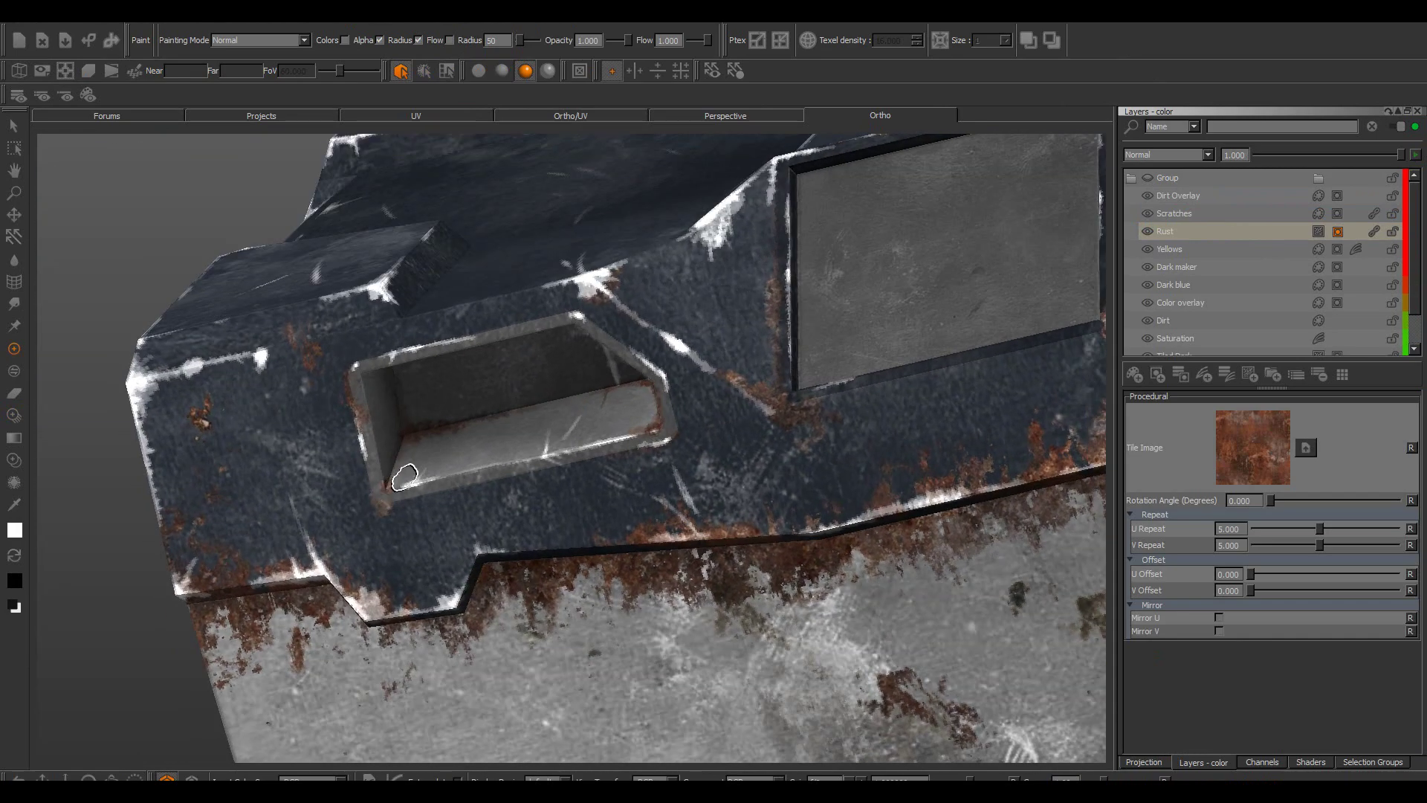
Paint rust around the corners and inside walls of the handle recess on the crate's short side
{"action": "mouse_move", "coordinate": [394, 484]}
{"action": "right_mouse_down", "text": "alt"}
{"action": "mouse_move", "coordinate": [624, 433]}
{"action": "mouse_move", "coordinate": [488, 503]}
{"action": "right_mouse_up", "text": "alt"}
{"action": "left_click_drag", "start_coordinate": [488, 503], "coordinate": [455, 554]}
{"action": "left_click_drag", "start_coordinate": [455, 554], "coordinate": [487, 507], "text": "alt"}
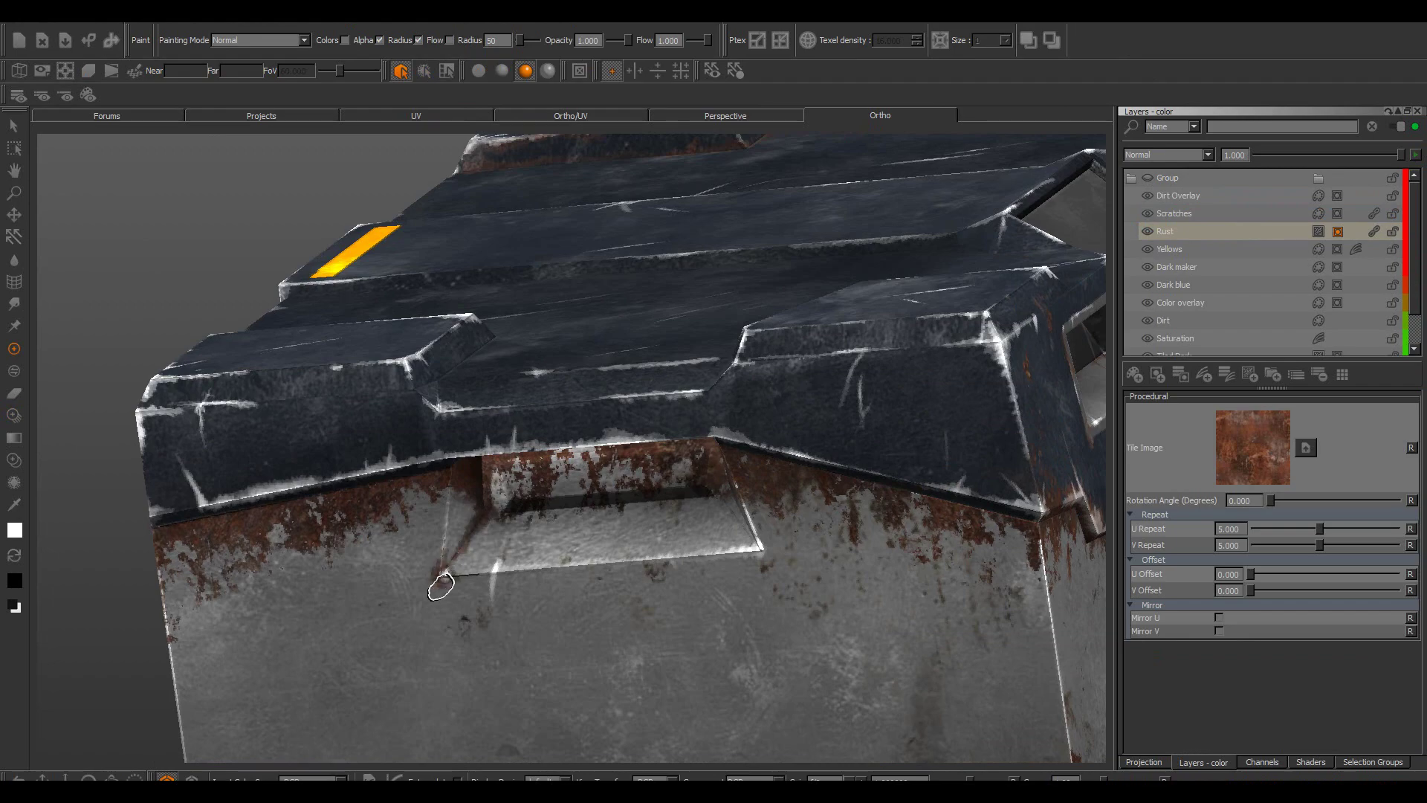
{"action": "left_click_drag", "start_coordinate": [470, 575], "coordinate": [500, 492], "text": "alt"}
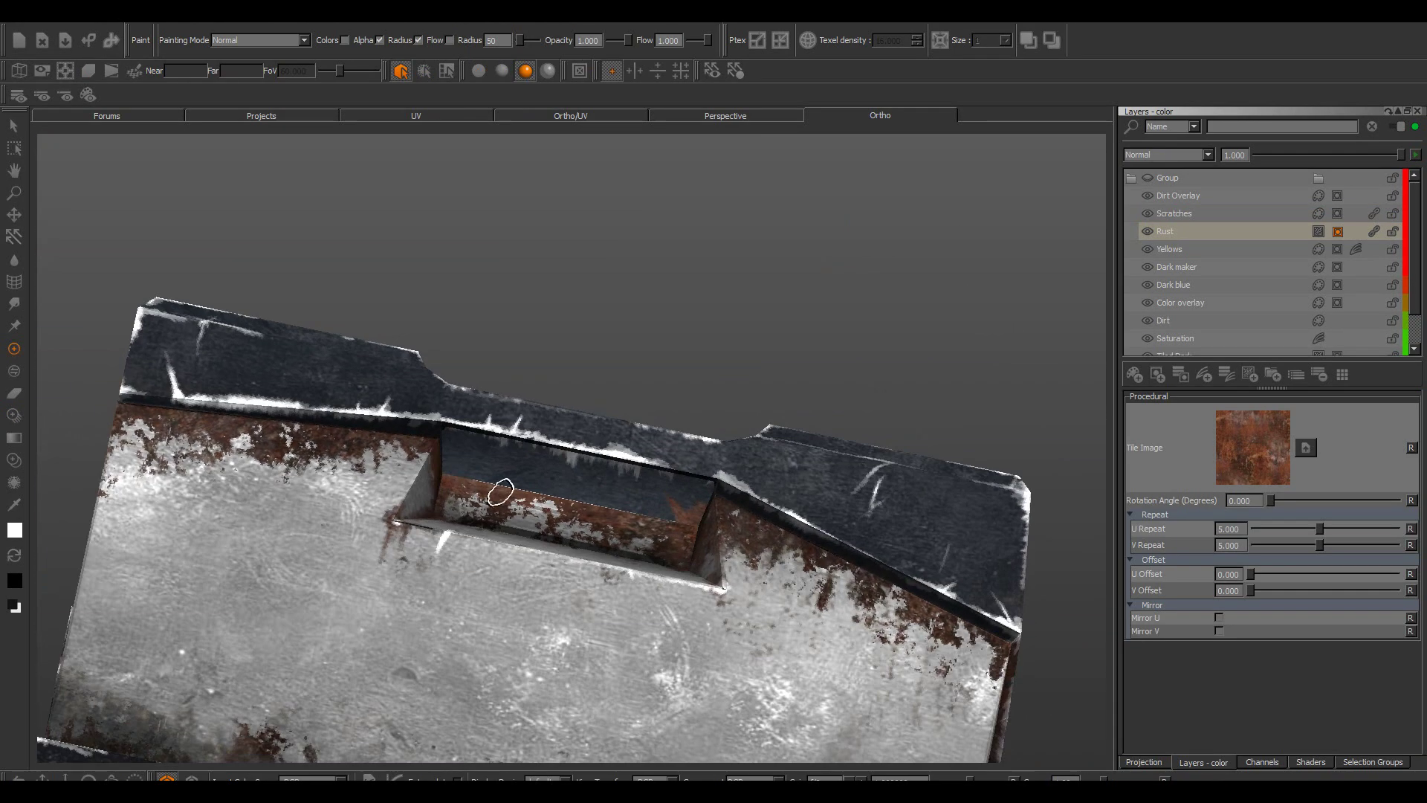
{"action": "left_click_drag", "start_coordinate": [747, 503], "coordinate": [557, 578], "text": "alt"}
Paint rust on the lid's top along a raised corner block, the centre strip's edge and the corners above the grey panel
{"action": "left_click_drag", "start_coordinate": [682, 470], "coordinate": [609, 533], "text": "alt"}
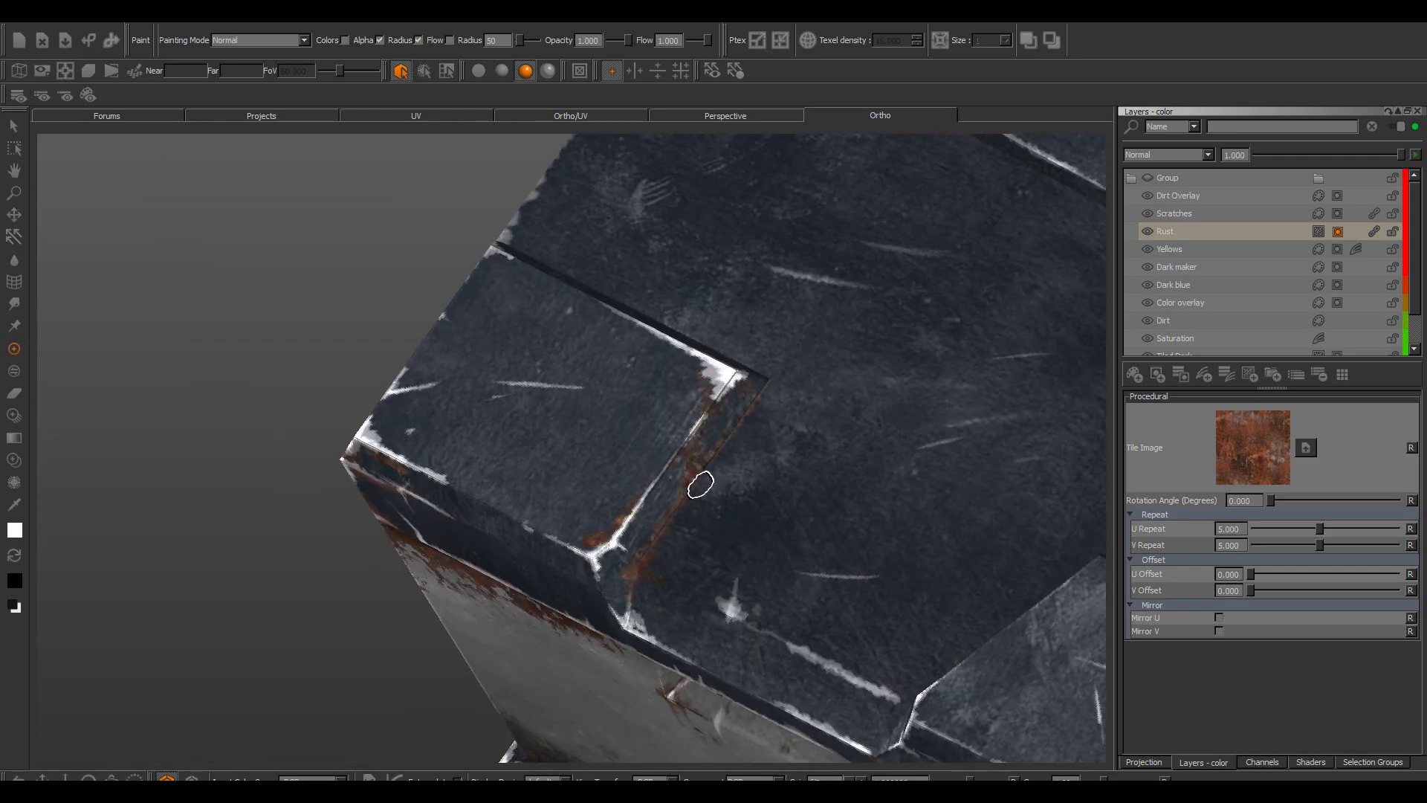
{"action": "left_click_drag", "start_coordinate": [701, 485], "coordinate": [674, 588], "text": "alt"}
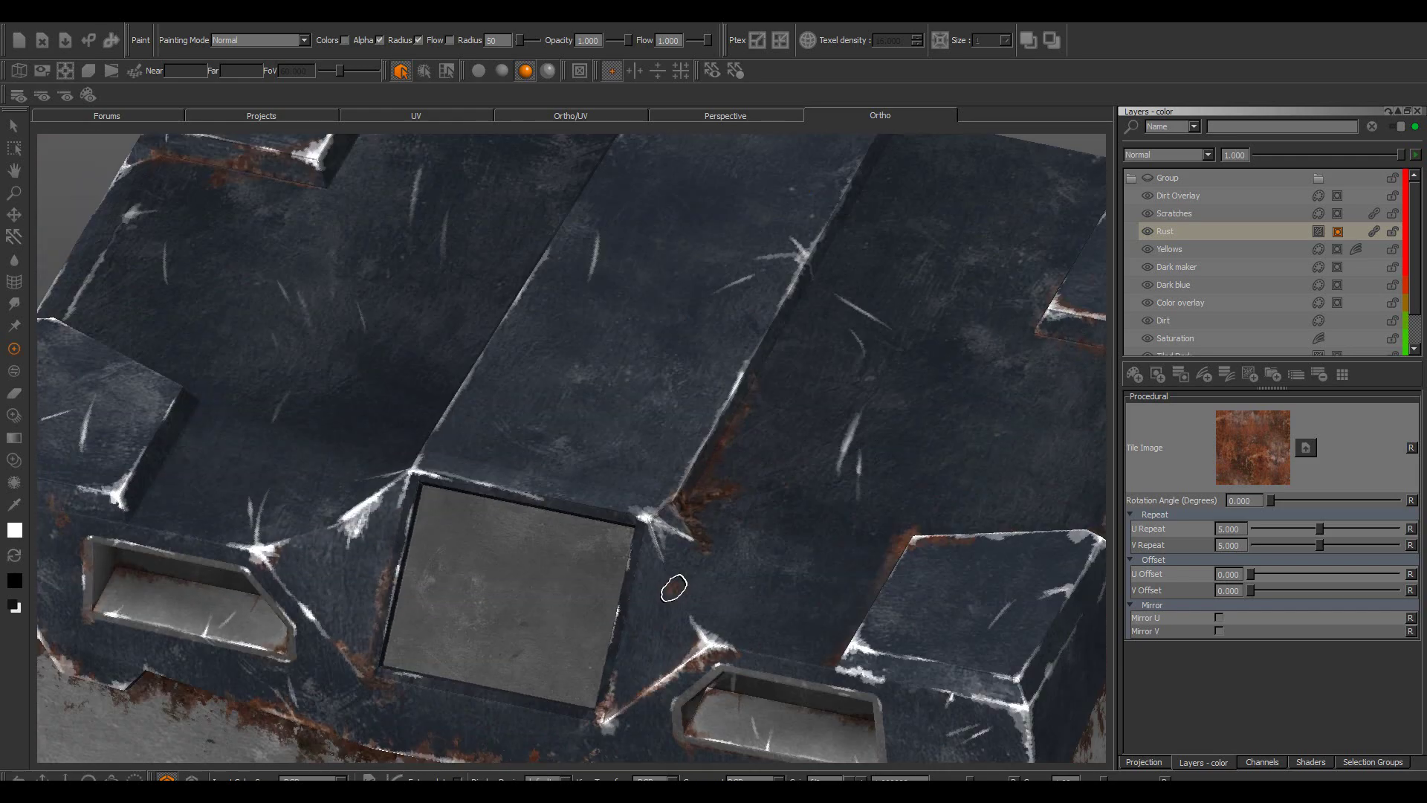
{"action": "left_click_drag", "start_coordinate": [696, 518], "coordinate": [584, 496], "text": "alt"}
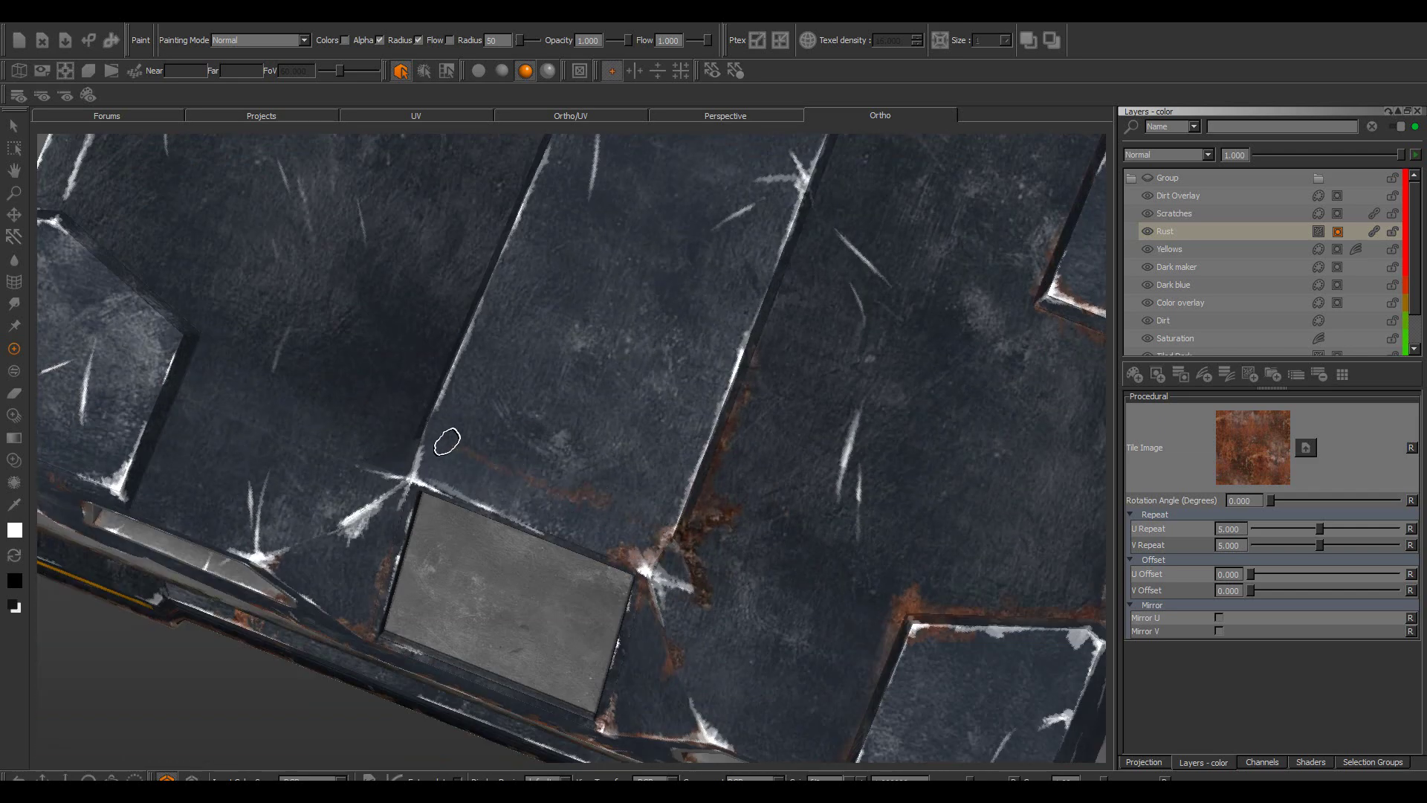
{"action": "left_click_drag", "start_coordinate": [447, 441], "coordinate": [427, 576], "text": "alt"}
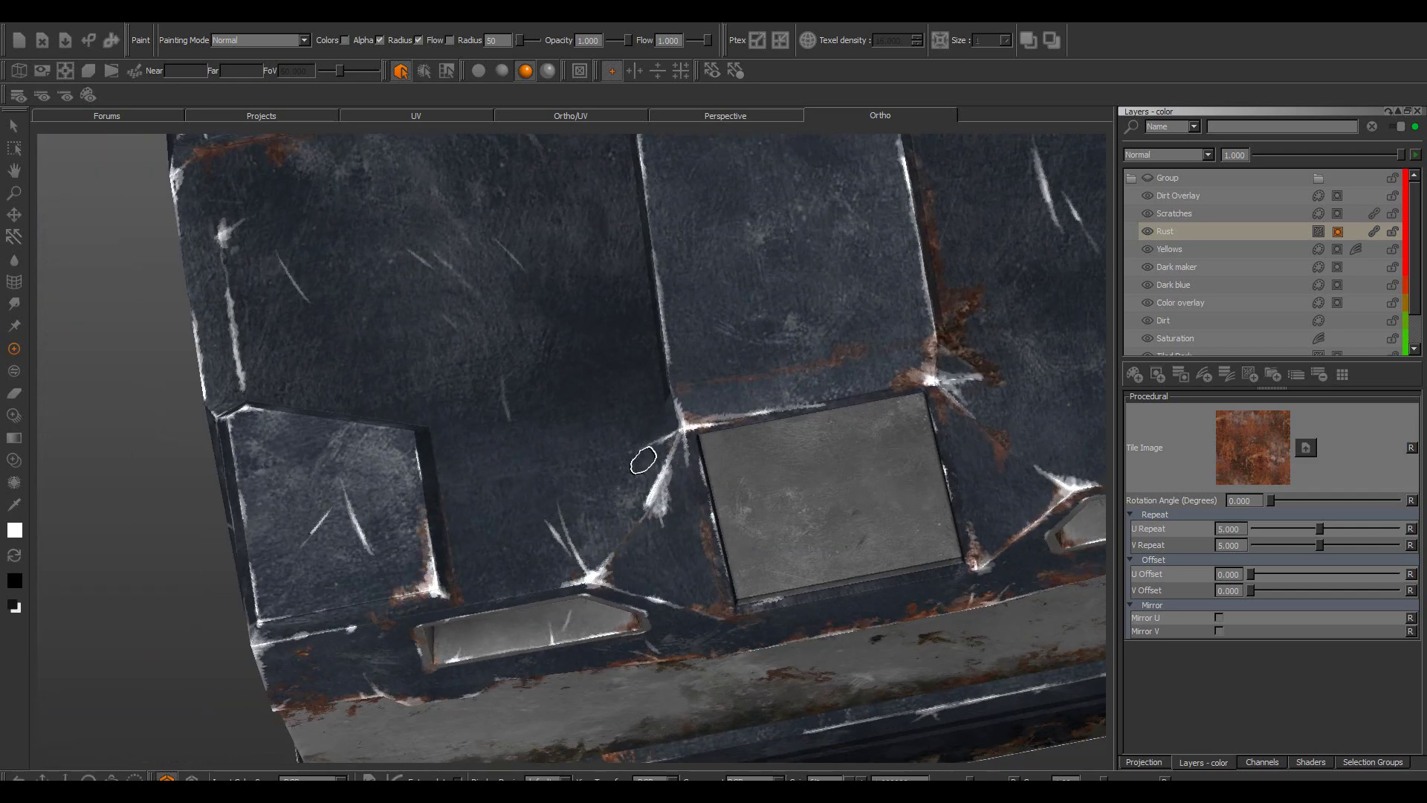
{"action": "left_click_drag", "start_coordinate": [617, 462], "coordinate": [610, 424], "text": "alt"}
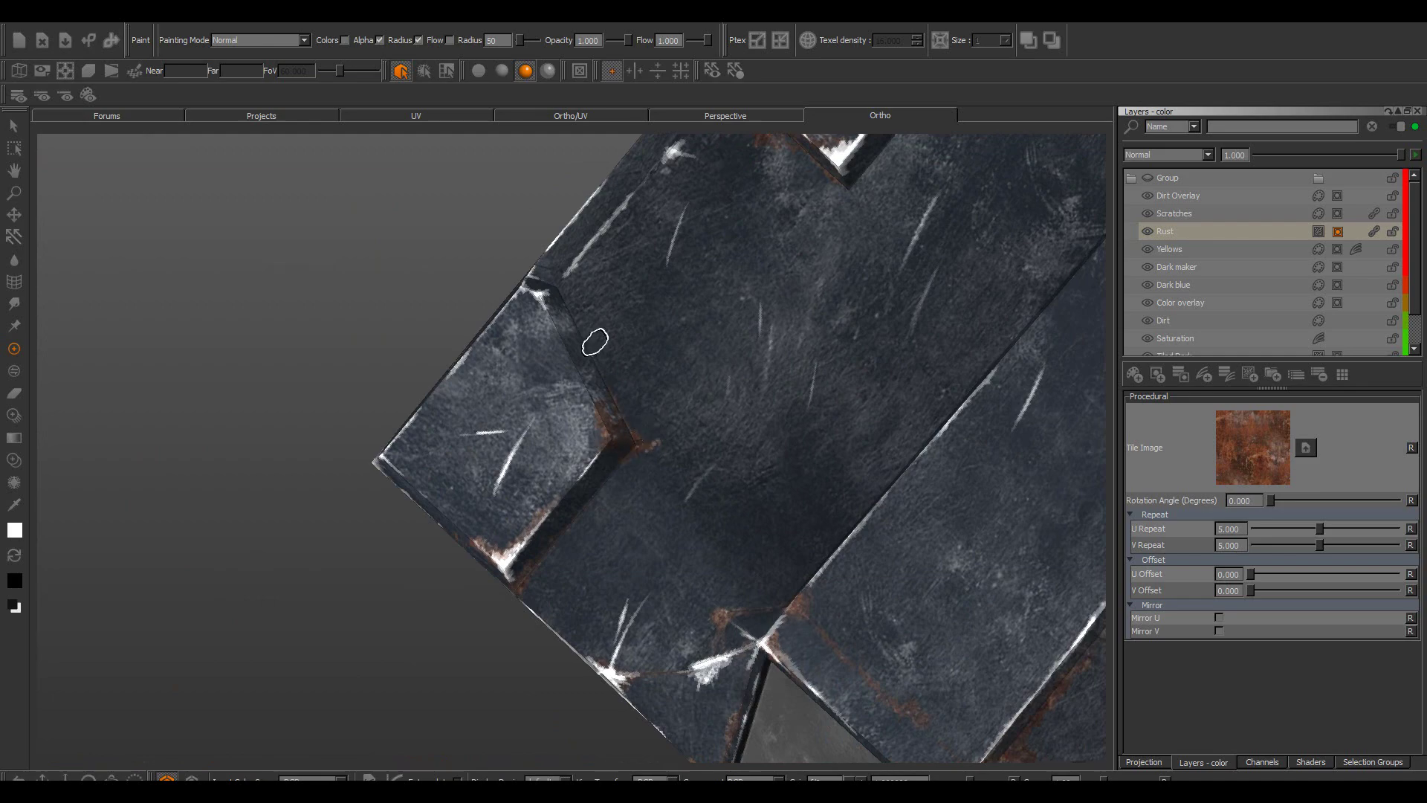
Add rust to the lid's remaining raised corner blocks and to the scratches on the centre strip near the yellow stripe
{"action": "left_click_drag", "start_coordinate": [712, 377], "coordinate": [639, 476], "text": "alt"}
{"action": "left_click_drag", "start_coordinate": [465, 340], "coordinate": [737, 550], "text": "alt"}
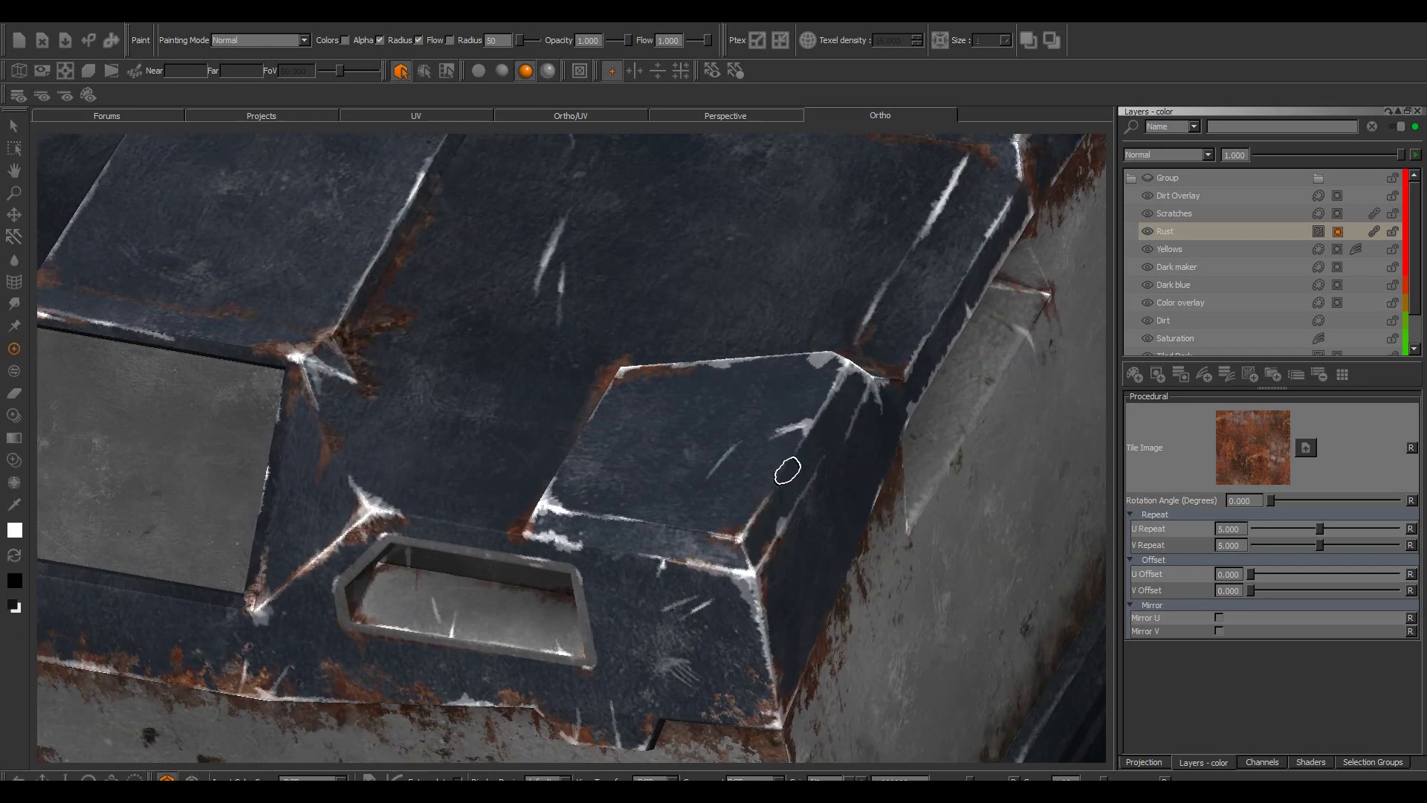
{"action": "left_click_drag", "start_coordinate": [811, 490], "coordinate": [526, 231], "text": "alt"}
{"action": "left_click_drag", "start_coordinate": [1041, 258], "coordinate": [910, 253], "text": "alt"}
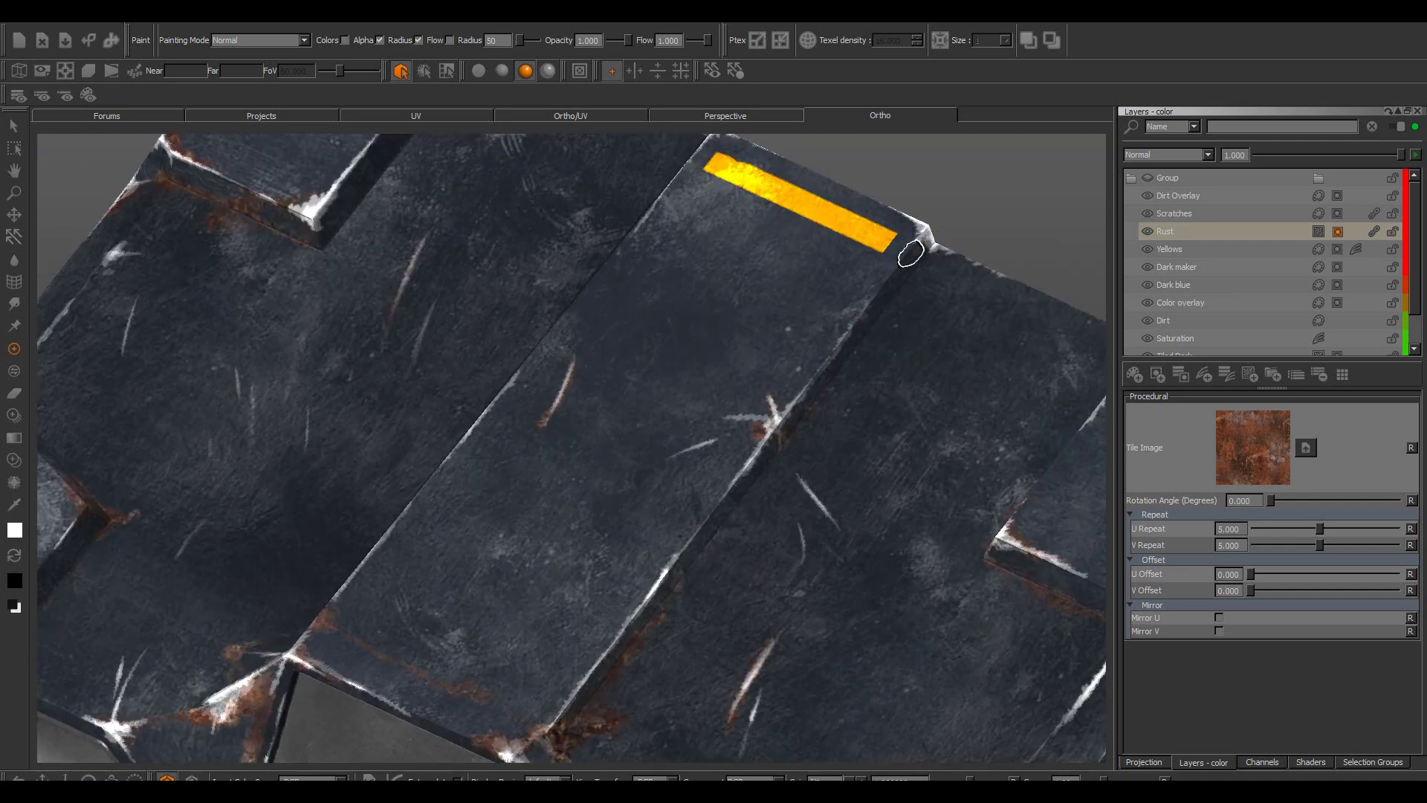
{"action": "left_click_drag", "start_coordinate": [719, 529], "coordinate": [500, 481], "text": "alt"}
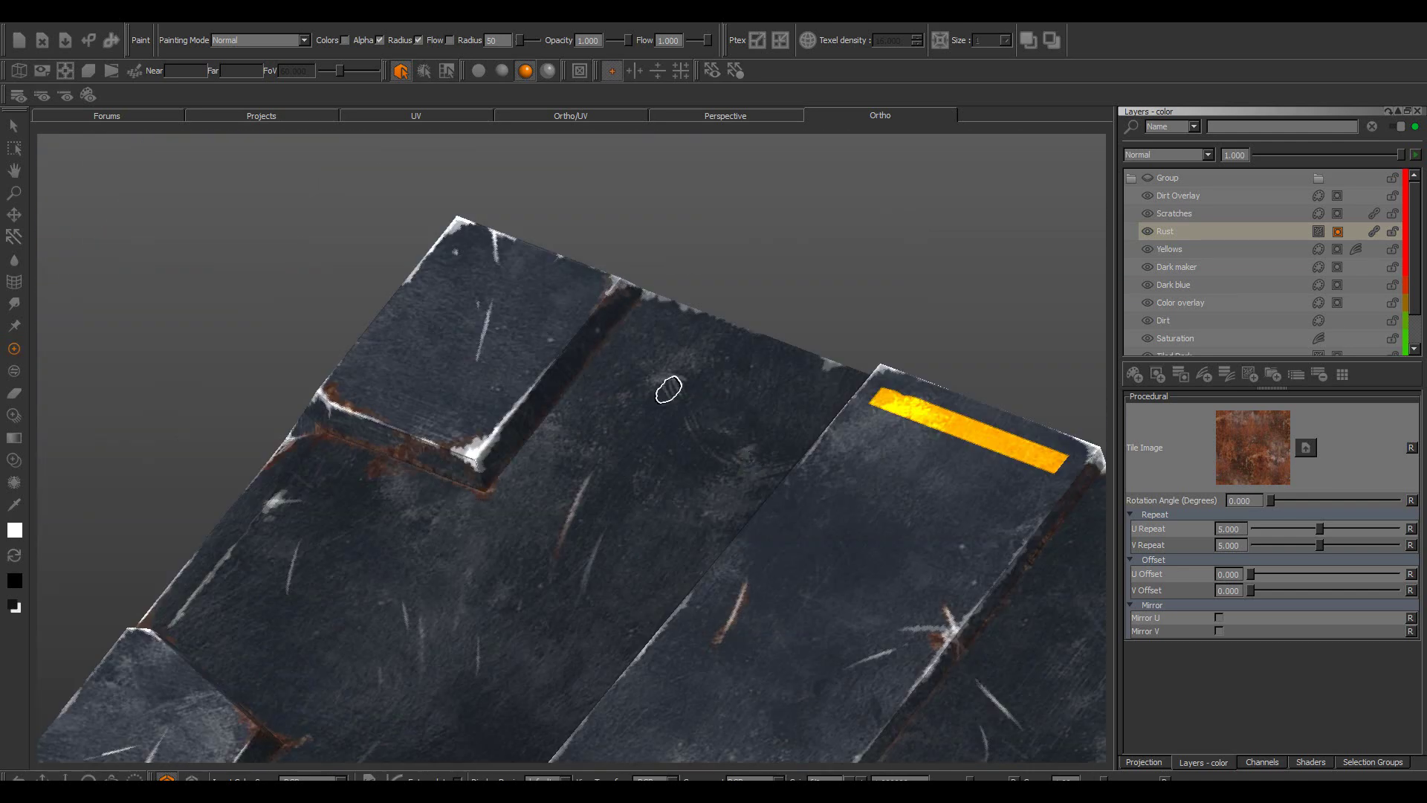
{"action": "left_click_drag", "start_coordinate": [668, 389], "coordinate": [370, 264], "text": "alt"}
{"action": "right_click_drag", "start_coordinate": [721, 586], "coordinate": [542, 391], "text": "alt"}
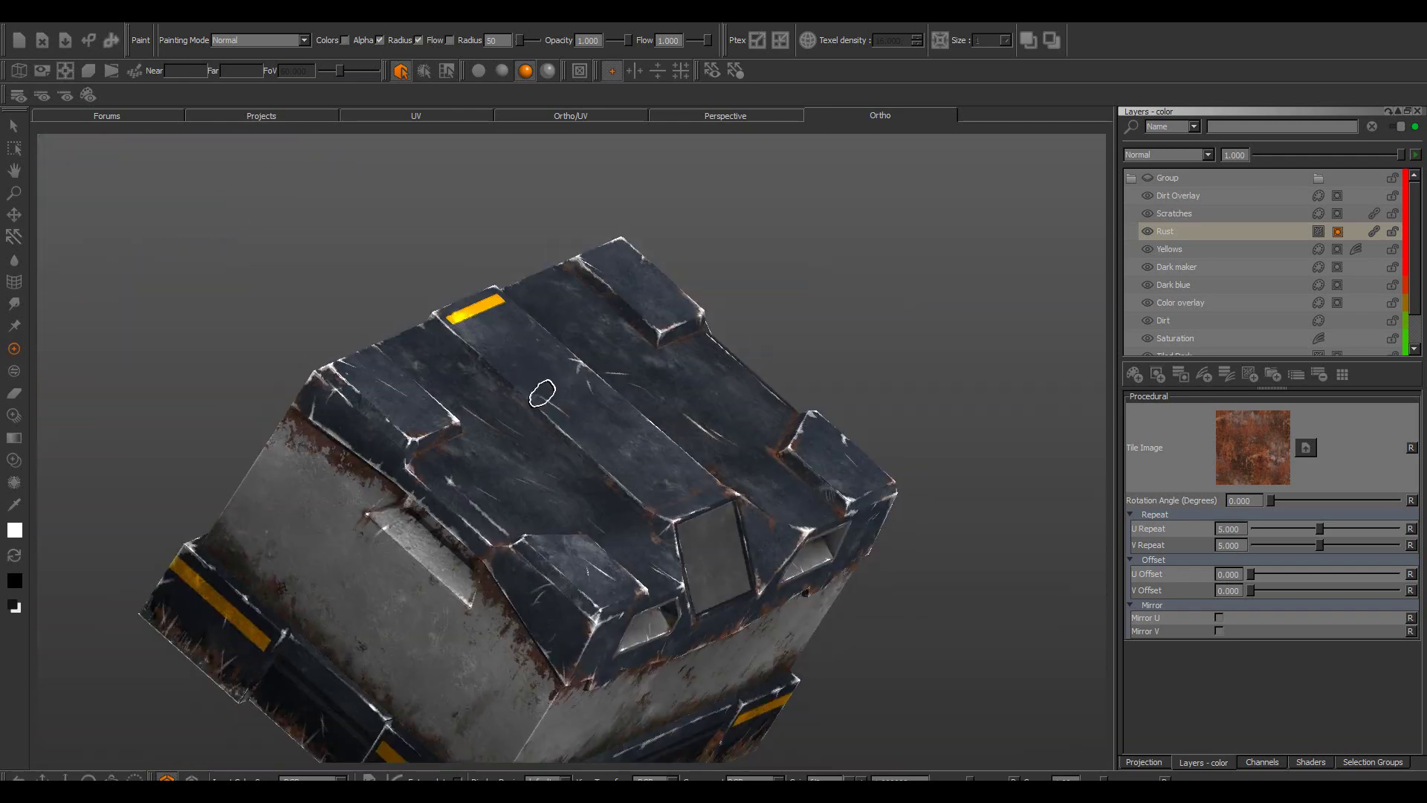
Paint rust on the base along its lower edge and down the vertical seams beside the yellow-striped corner blocks
{"action": "left_click_drag", "start_coordinate": [542, 392], "coordinate": [476, 297], "text": "alt"}
{"action": "right_click_drag", "start_coordinate": [476, 297], "coordinate": [647, 519], "text": "alt"}
{"action": "left_click_drag", "start_coordinate": [647, 519], "coordinate": [580, 487], "text": "alt"}
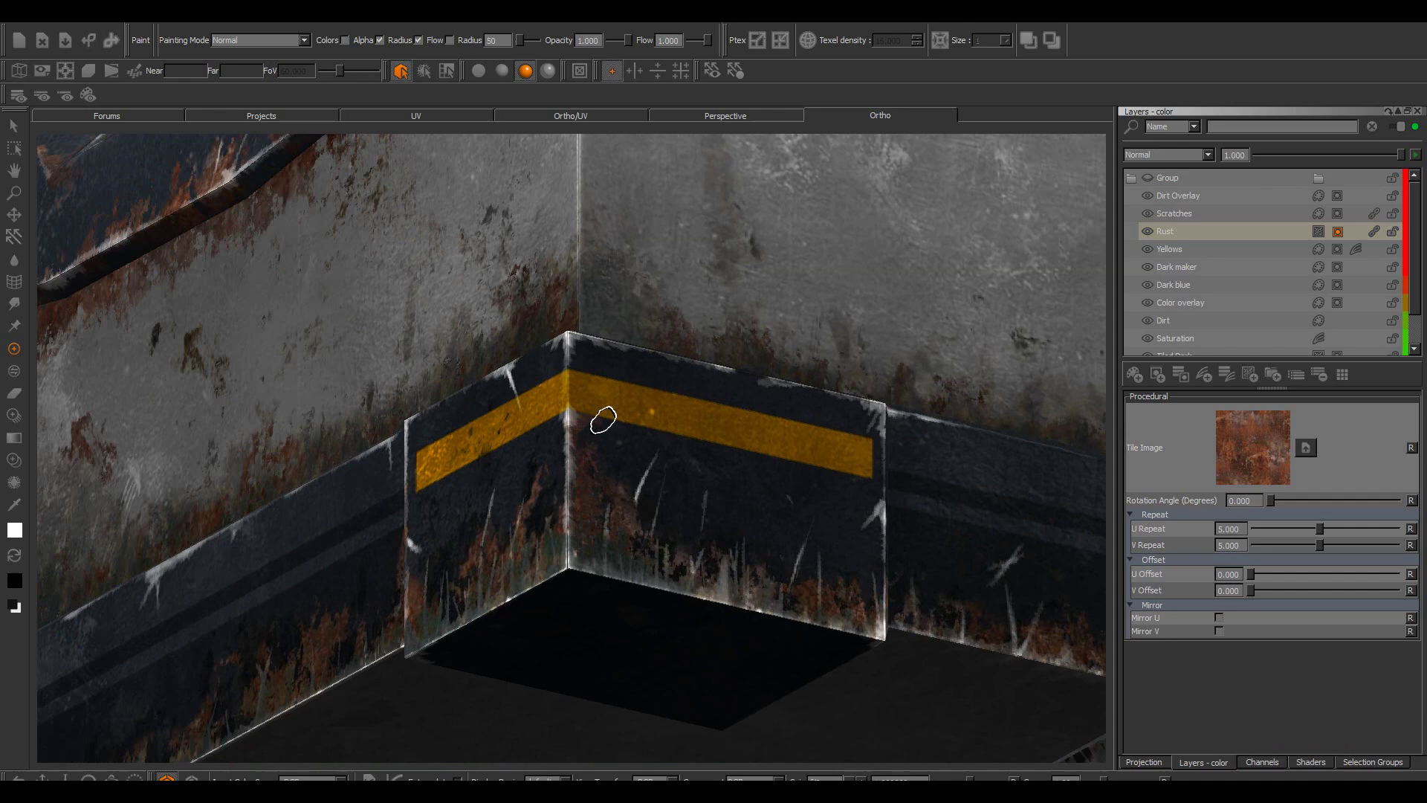
{"action": "left_click_drag", "start_coordinate": [604, 419], "coordinate": [582, 384], "text": "alt"}
{"action": "left_click_drag", "start_coordinate": [723, 424], "coordinate": [750, 588], "text": "alt"}
{"action": "left_click_drag", "start_coordinate": [752, 459], "coordinate": [754, 379], "text": "alt"}
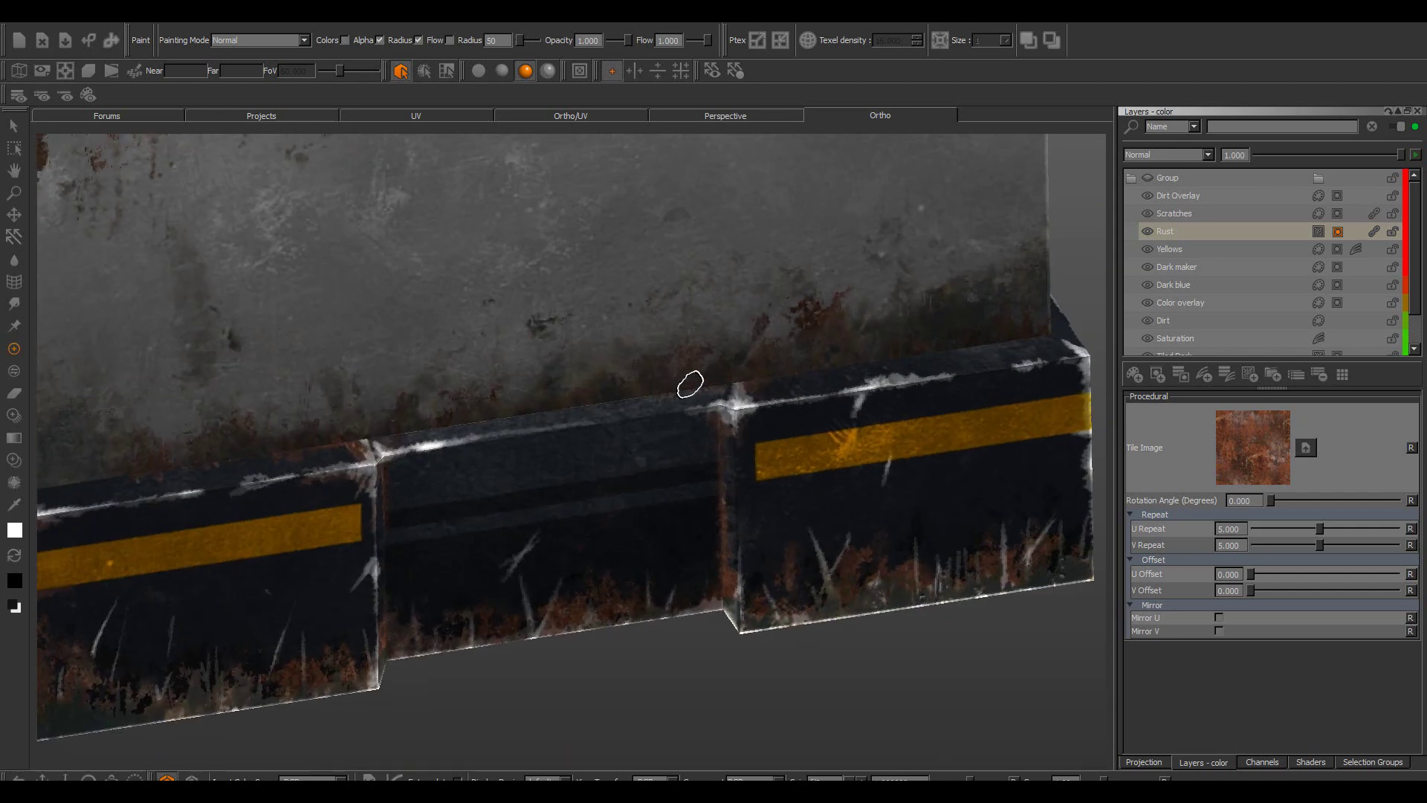
Paint rust around the base's corner block, along its upper edge and in the seam beside it
{"action": "left_click_drag", "start_coordinate": [1031, 338], "coordinate": [697, 384], "text": "alt"}
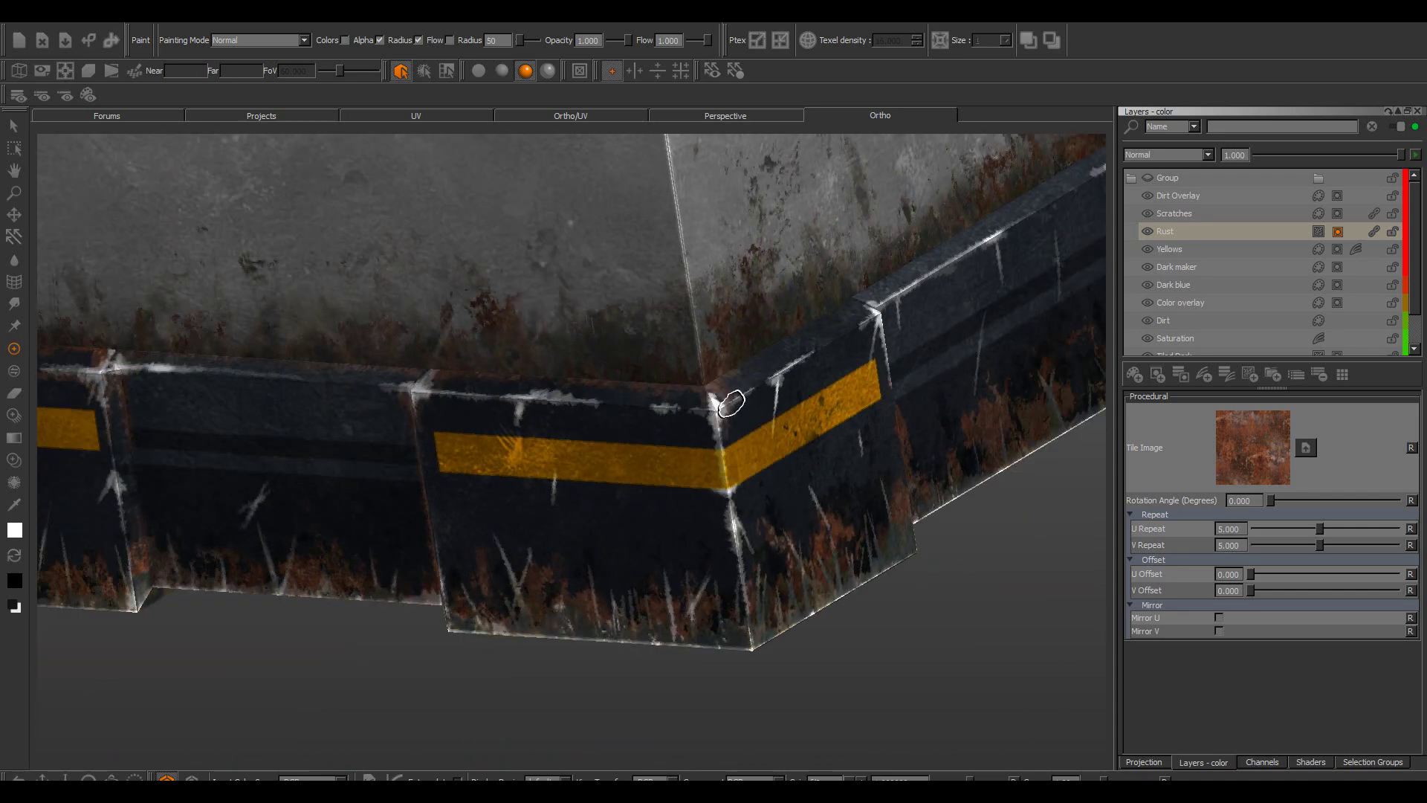
{"action": "left_click_drag", "start_coordinate": [575, 403], "coordinate": [639, 387], "text": "alt"}
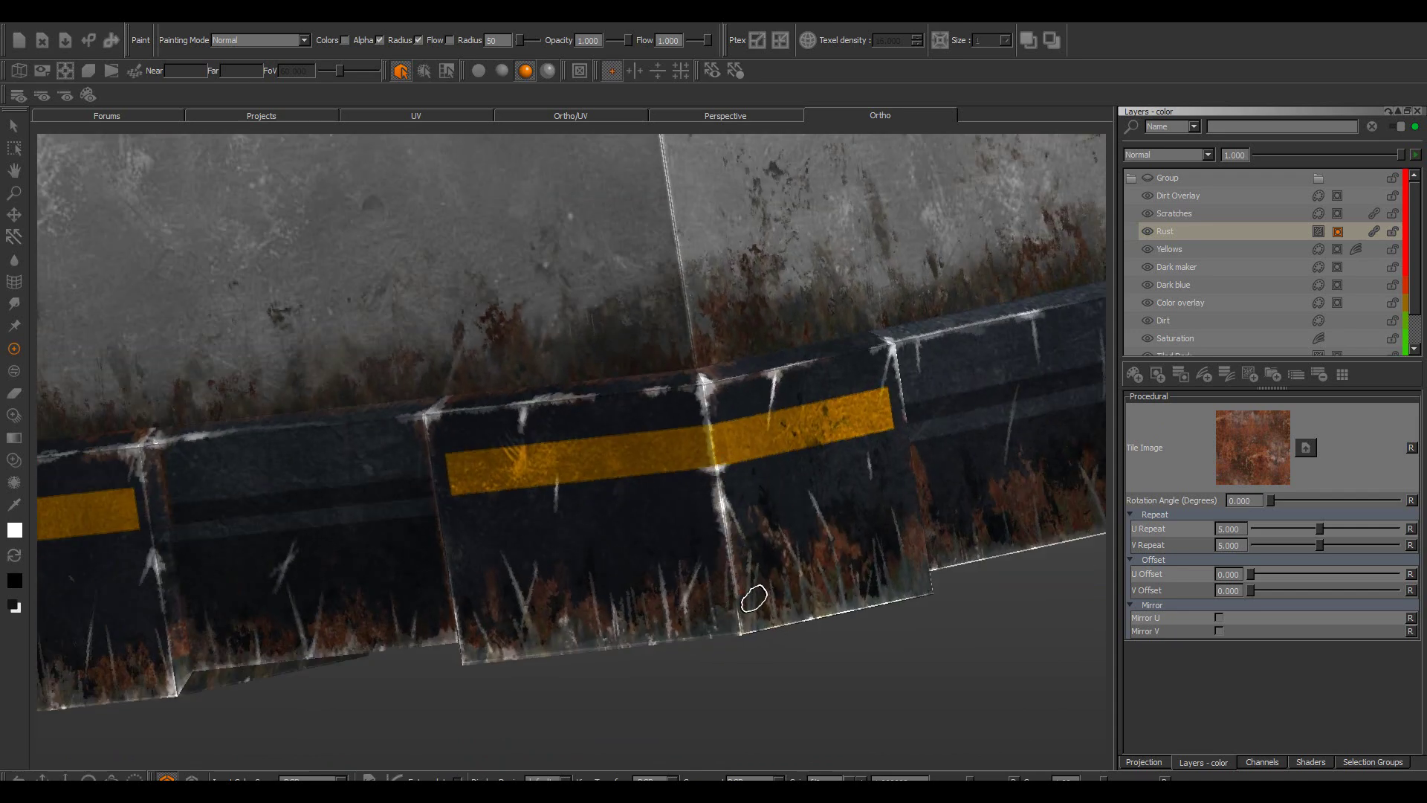
{"action": "left_click_drag", "start_coordinate": [754, 598], "coordinate": [764, 502], "text": "alt"}
{"action": "left_click_drag", "start_coordinate": [833, 569], "coordinate": [674, 356], "text": "alt"}
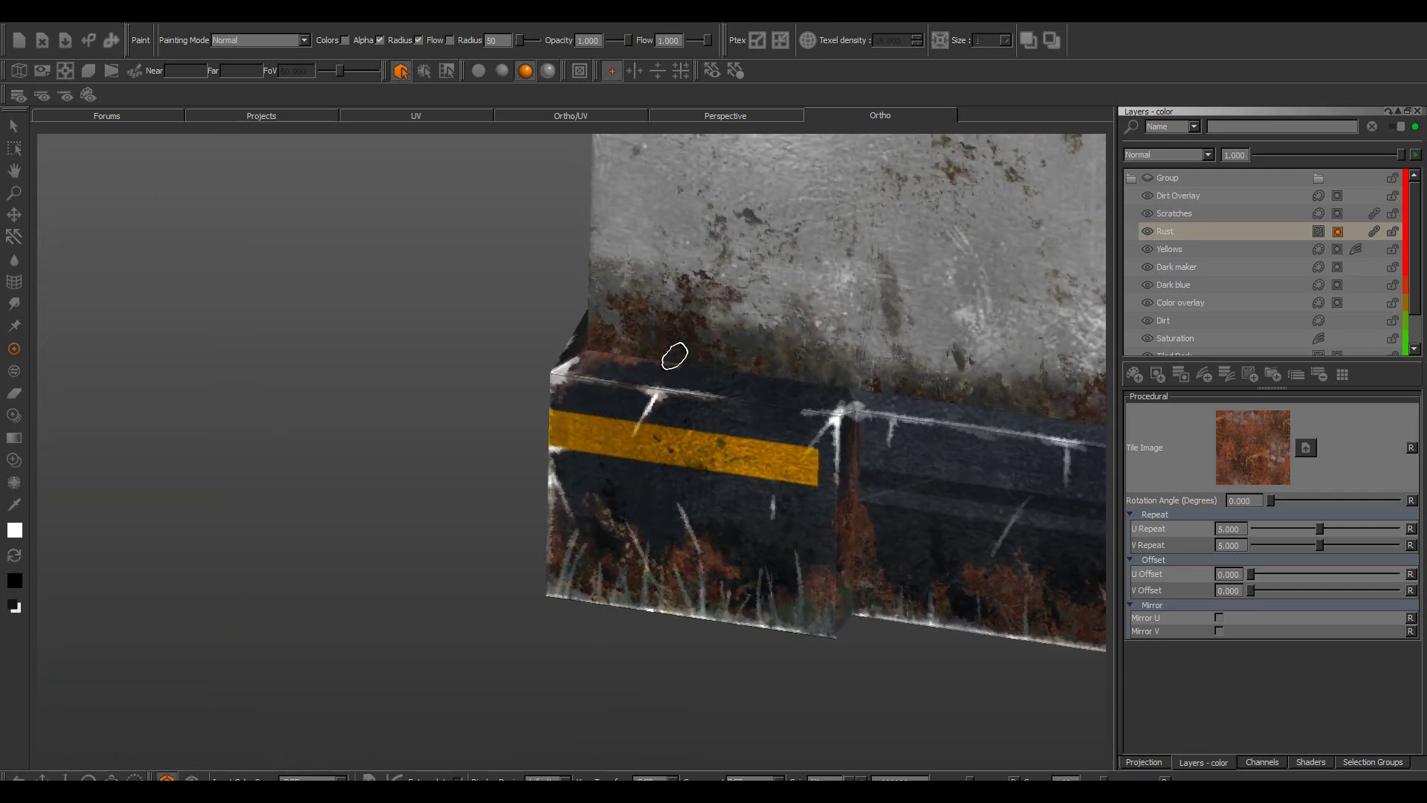
Paint rust on the long side's base trim, over the edge scratch and the seam next to the far corner block
{"action": "left_click_drag", "start_coordinate": [991, 450], "coordinate": [323, 462], "text": "alt"}
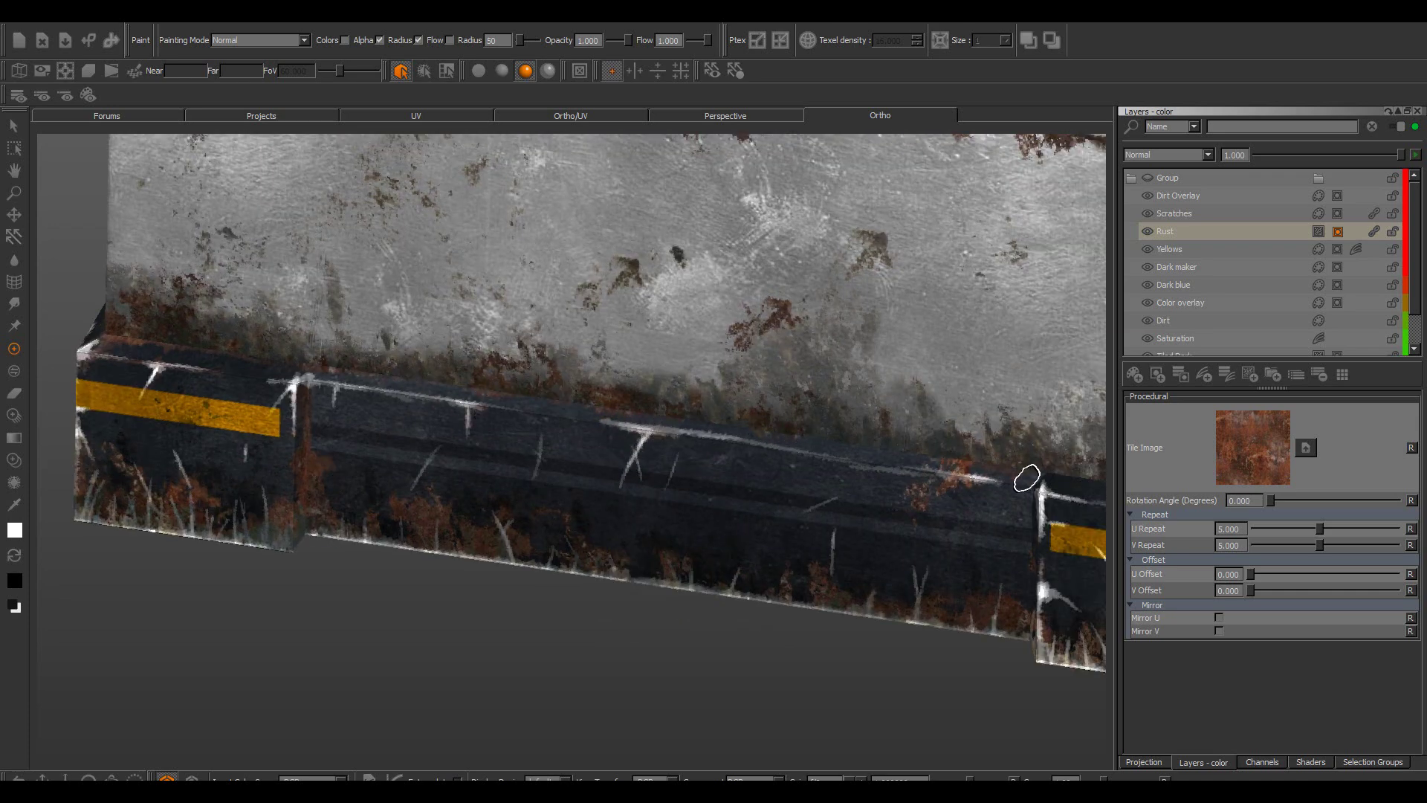
{"action": "left_click_drag", "start_coordinate": [1026, 478], "coordinate": [814, 418], "text": "alt"}
{"action": "left_click_drag", "start_coordinate": [828, 485], "coordinate": [662, 421], "text": "alt"}
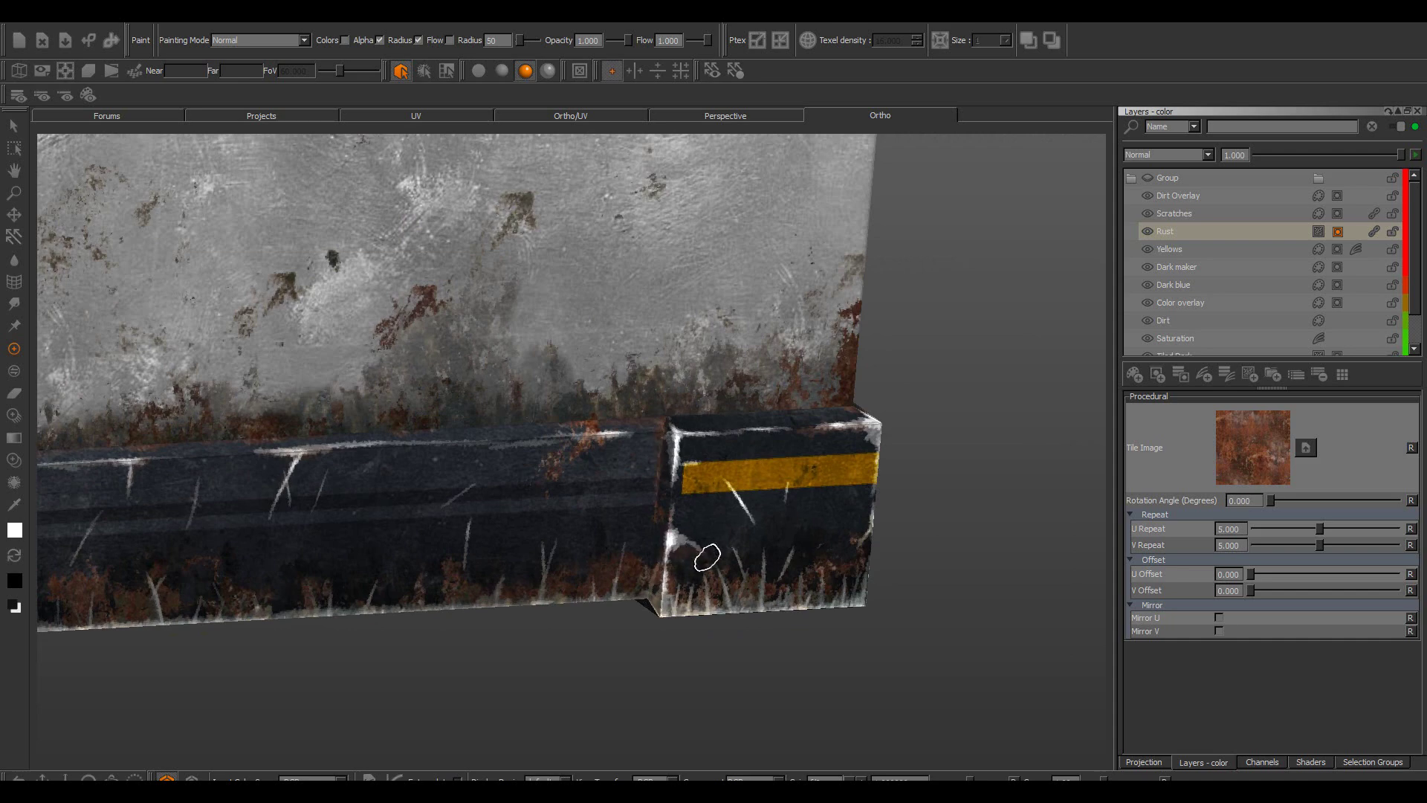
{"action": "left_click_drag", "start_coordinate": [707, 556], "coordinate": [729, 452], "text": "alt"}
Continue the rust on the short side's base seams and along the upper trim edge of the next long side
{"action": "left_click_drag", "start_coordinate": [640, 453], "coordinate": [624, 455], "text": "alt"}
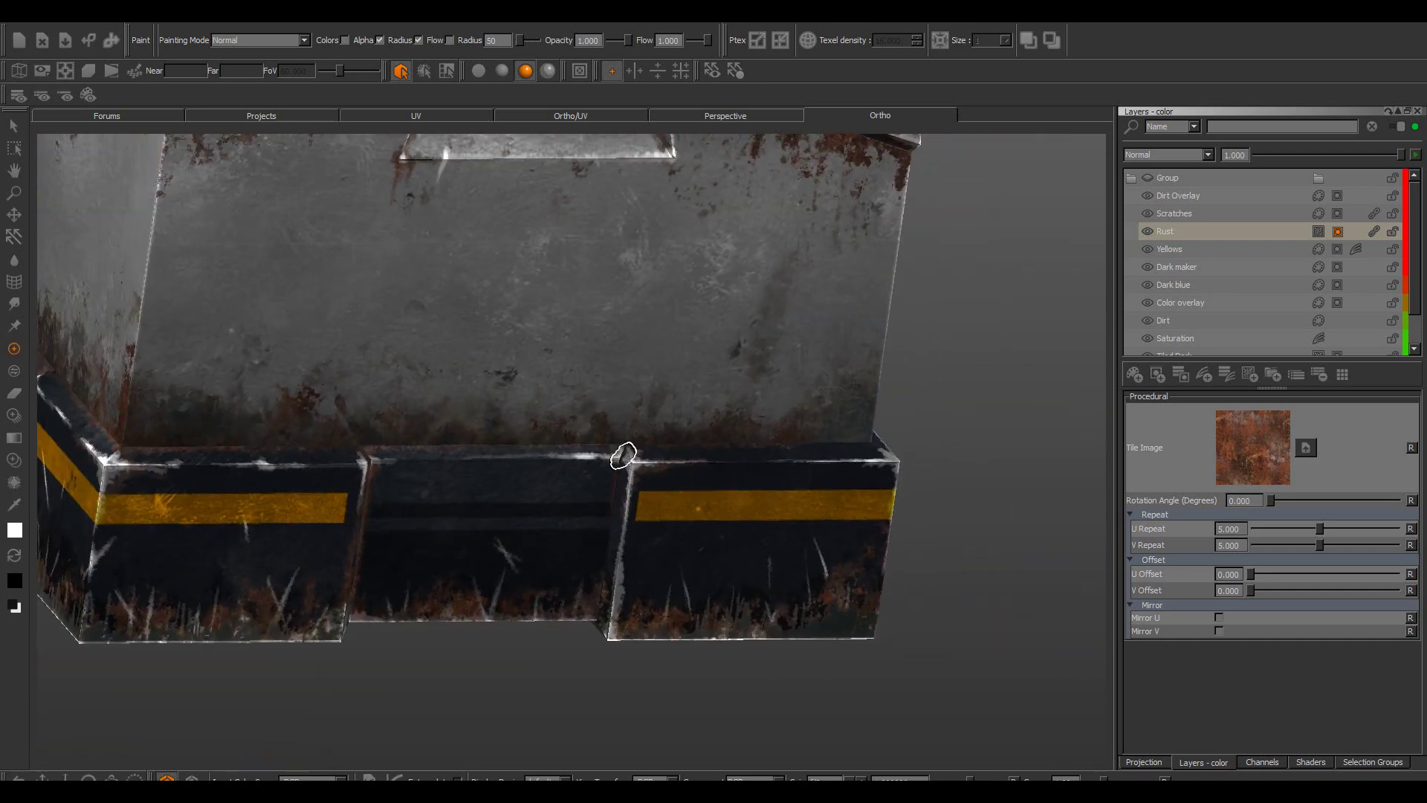
{"action": "left_click_drag", "start_coordinate": [610, 574], "coordinate": [663, 463], "text": "alt"}
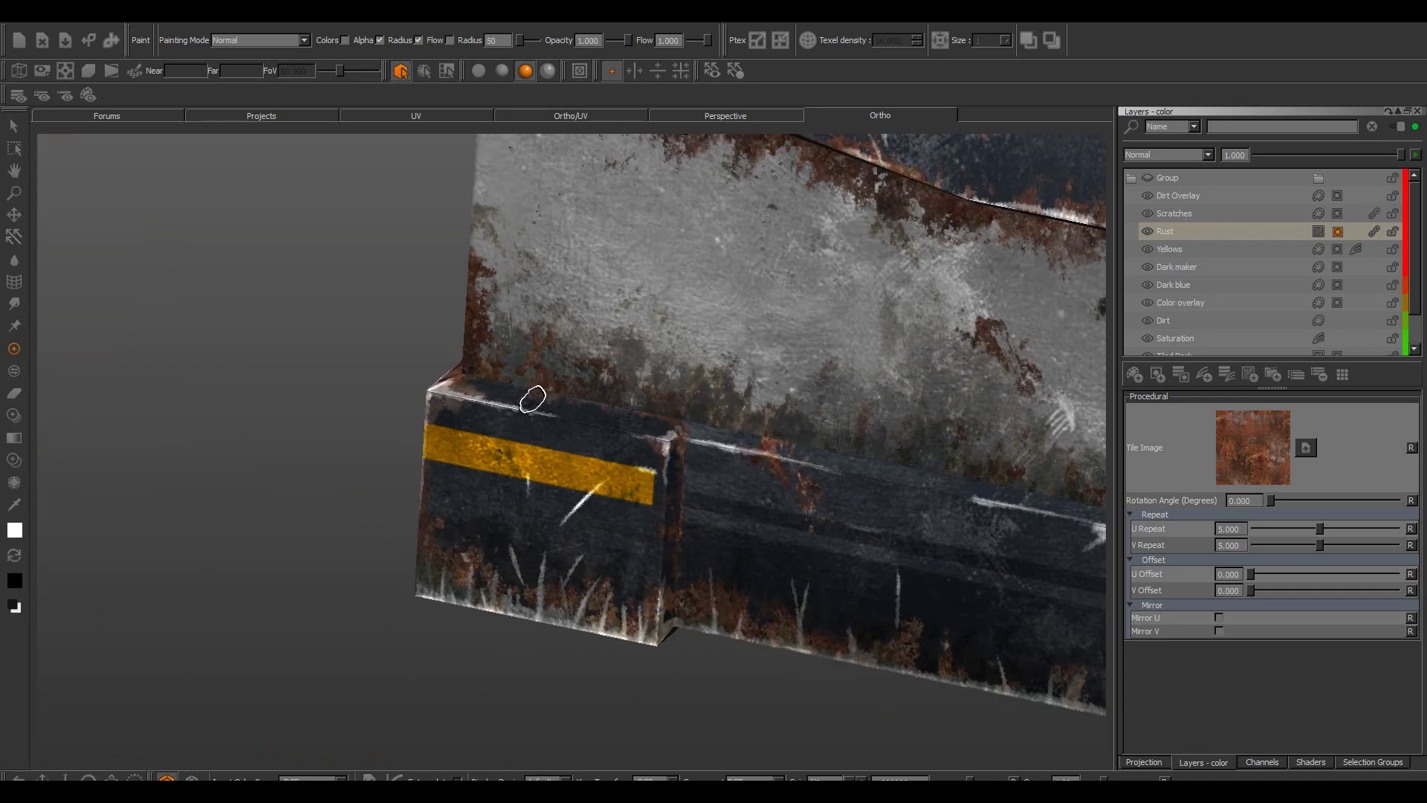
{"action": "left_click_drag", "start_coordinate": [532, 399], "coordinate": [262, 511], "text": "alt"}
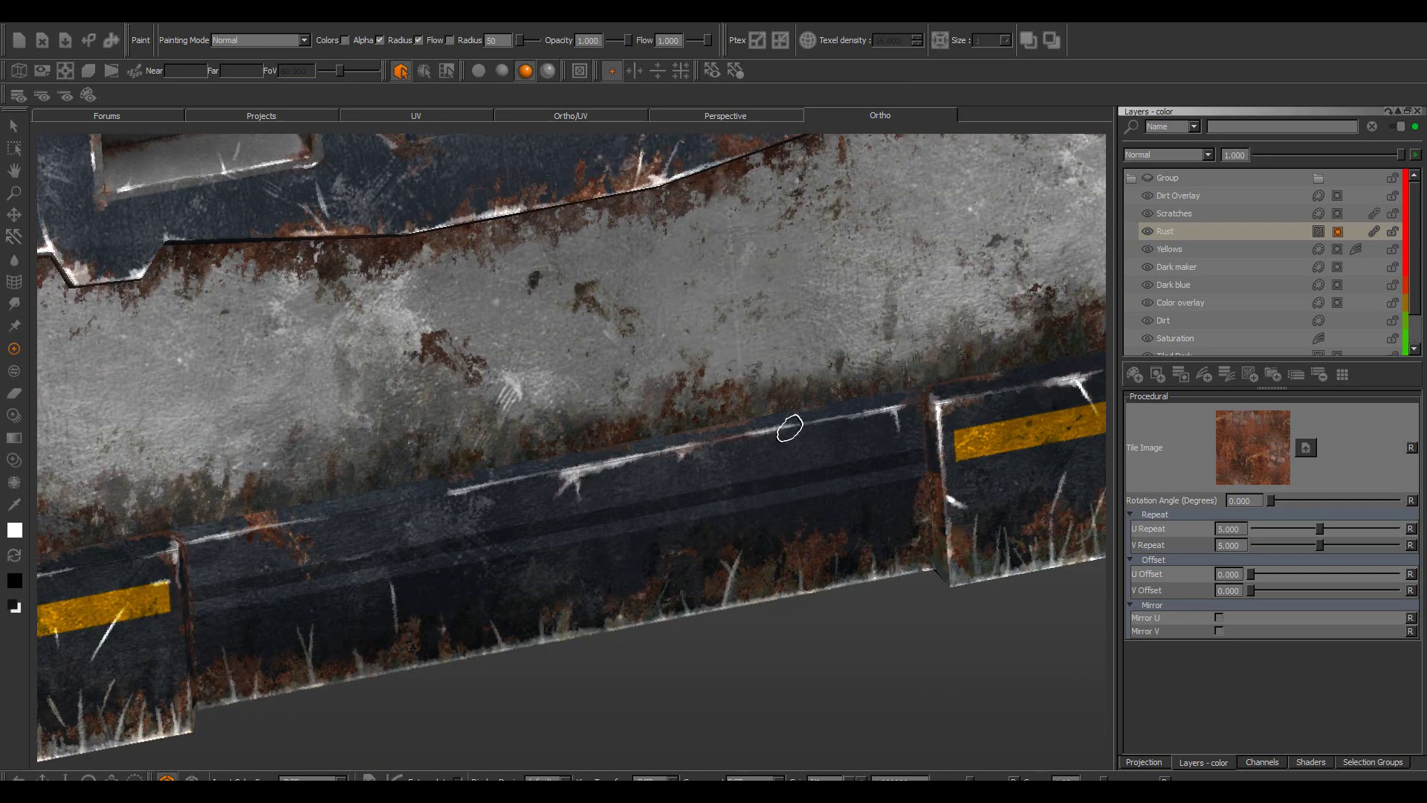
{"action": "left_click_drag", "start_coordinate": [537, 616], "coordinate": [536, 449], "text": "alt"}
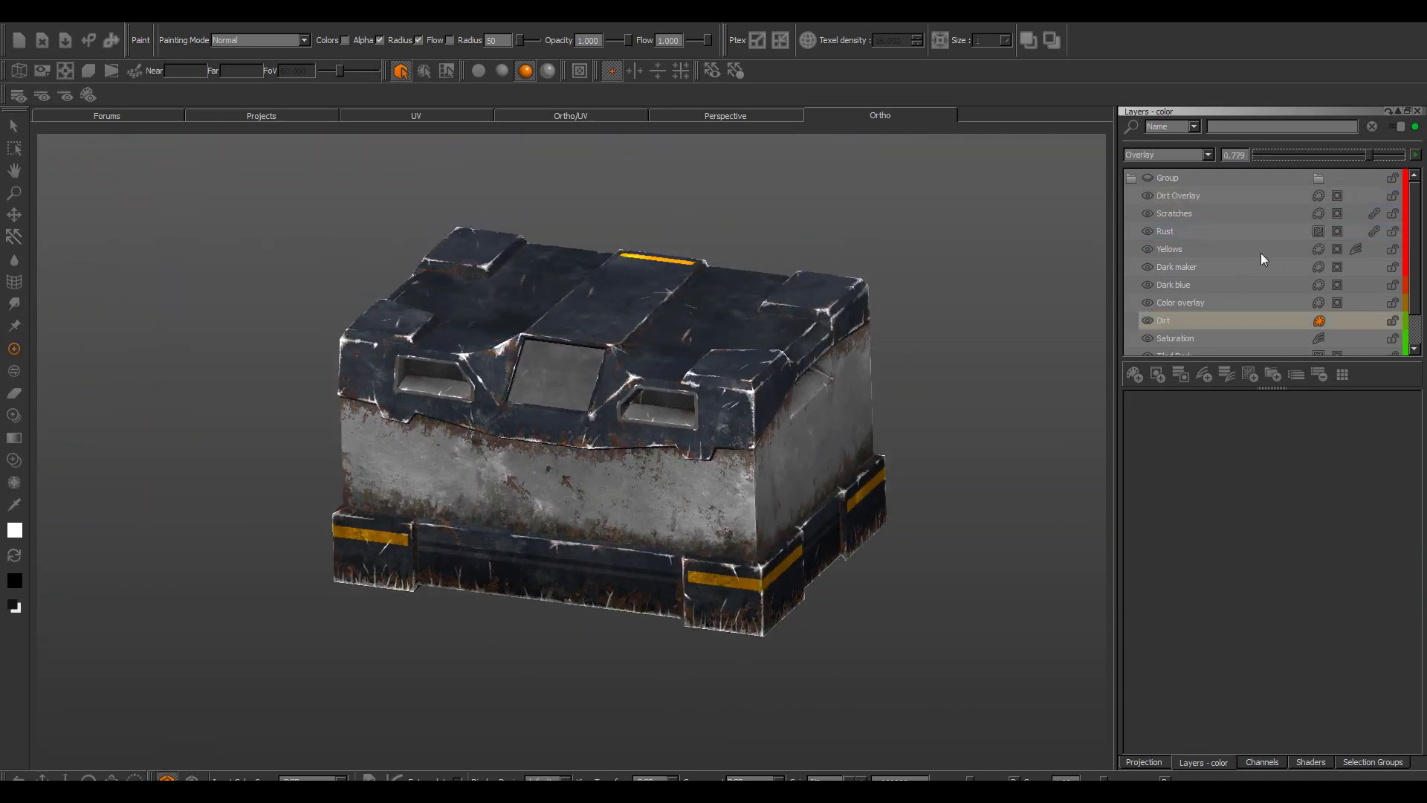
Make the color channel's Scratches layer unshared and activate its mask for painting in black on the base
{"action": "left_click", "coordinate": [1211, 214]}
{"action": "right_click", "coordinate": [1193, 216]}
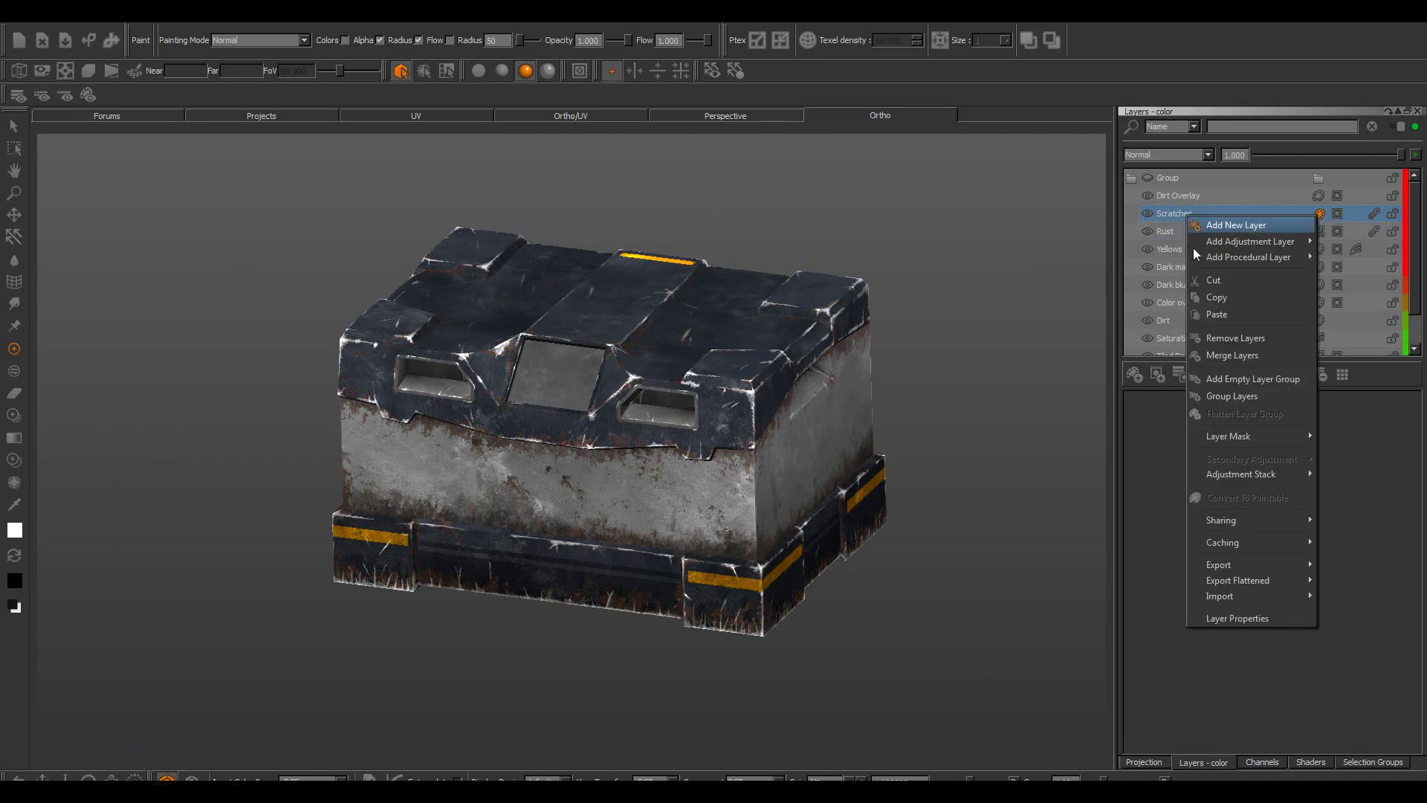
{"action": "left_click", "coordinate": [1260, 306]}
{"action": "left_click_drag", "start_coordinate": [1199, 231], "coordinate": [1183, 178]}
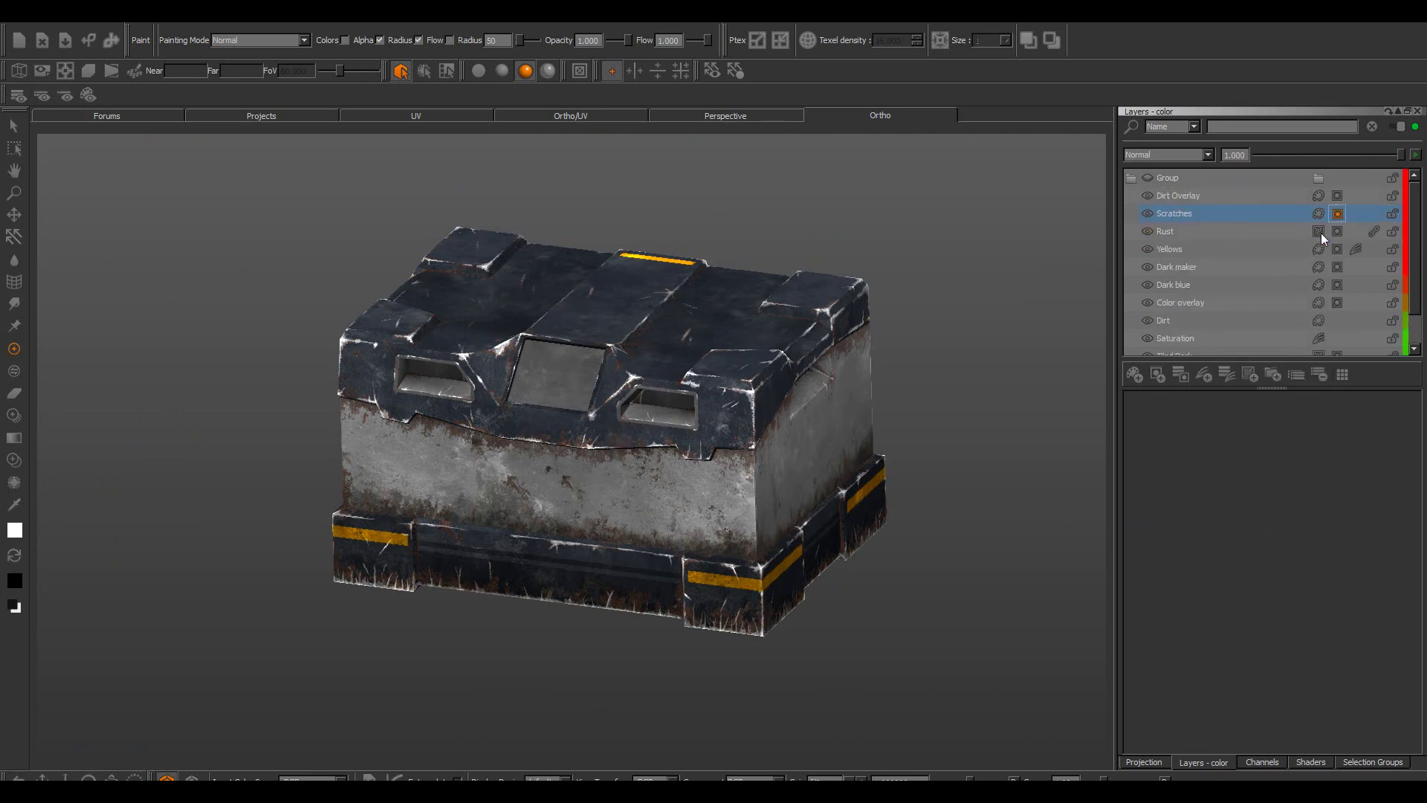
{"action": "left_click_drag", "start_coordinate": [739, 458], "coordinate": [747, 409], "text": "alt"}
{"action": "right_click_drag", "start_coordinate": [747, 409], "coordinate": [839, 417], "text": "alt"}
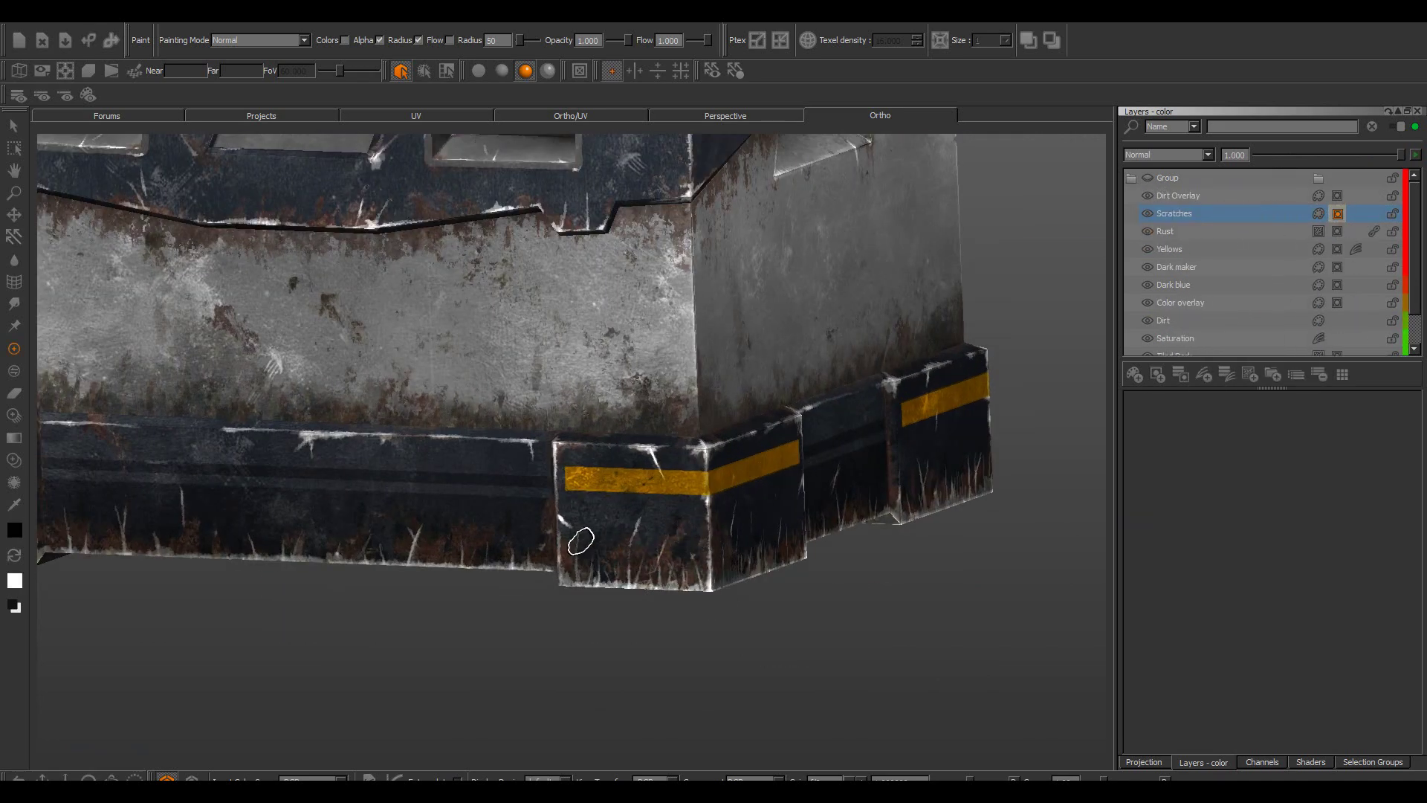
Open the Crate/specular channel's layers in a floating palette over the model, alongside the color channel's layers
{"action": "left_click", "coordinate": [1261, 762]}
{"action": "double_click", "coordinate": [1181, 144]}
{"action": "left_click_drag", "start_coordinate": [605, 223], "coordinate": [173, 183]}
{"action": "left_click", "coordinate": [141, 282]}
{"action": "left_click", "coordinate": [1224, 756]}
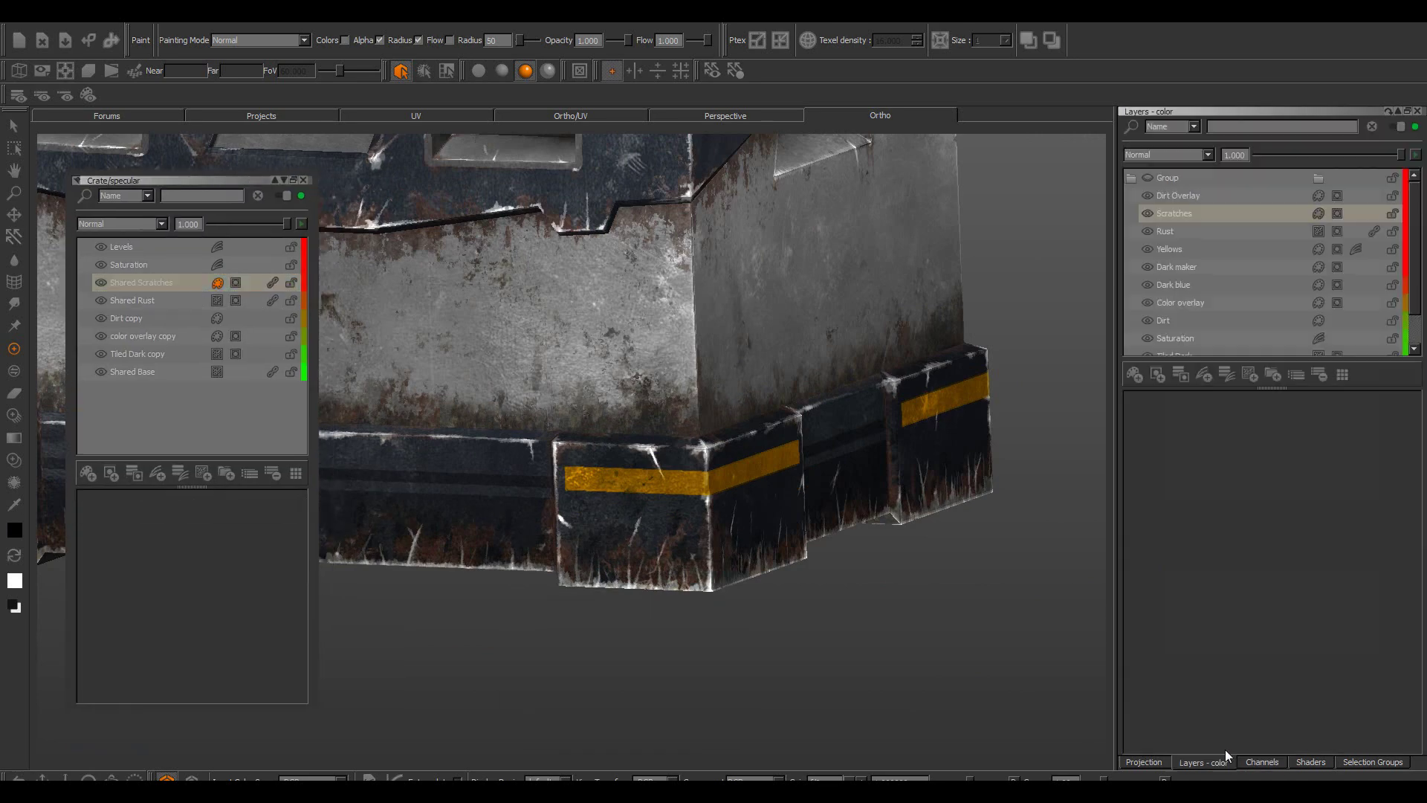
Replace the specular channel's Shared Scratches layer by sharing the color channel's Scratches layer in its place, and close the palette
{"action": "right_click", "coordinate": [141, 281]}
{"action": "left_click", "coordinate": [226, 381]}
{"action": "left_click_drag", "start_coordinate": [1172, 215], "coordinate": [150, 274]}
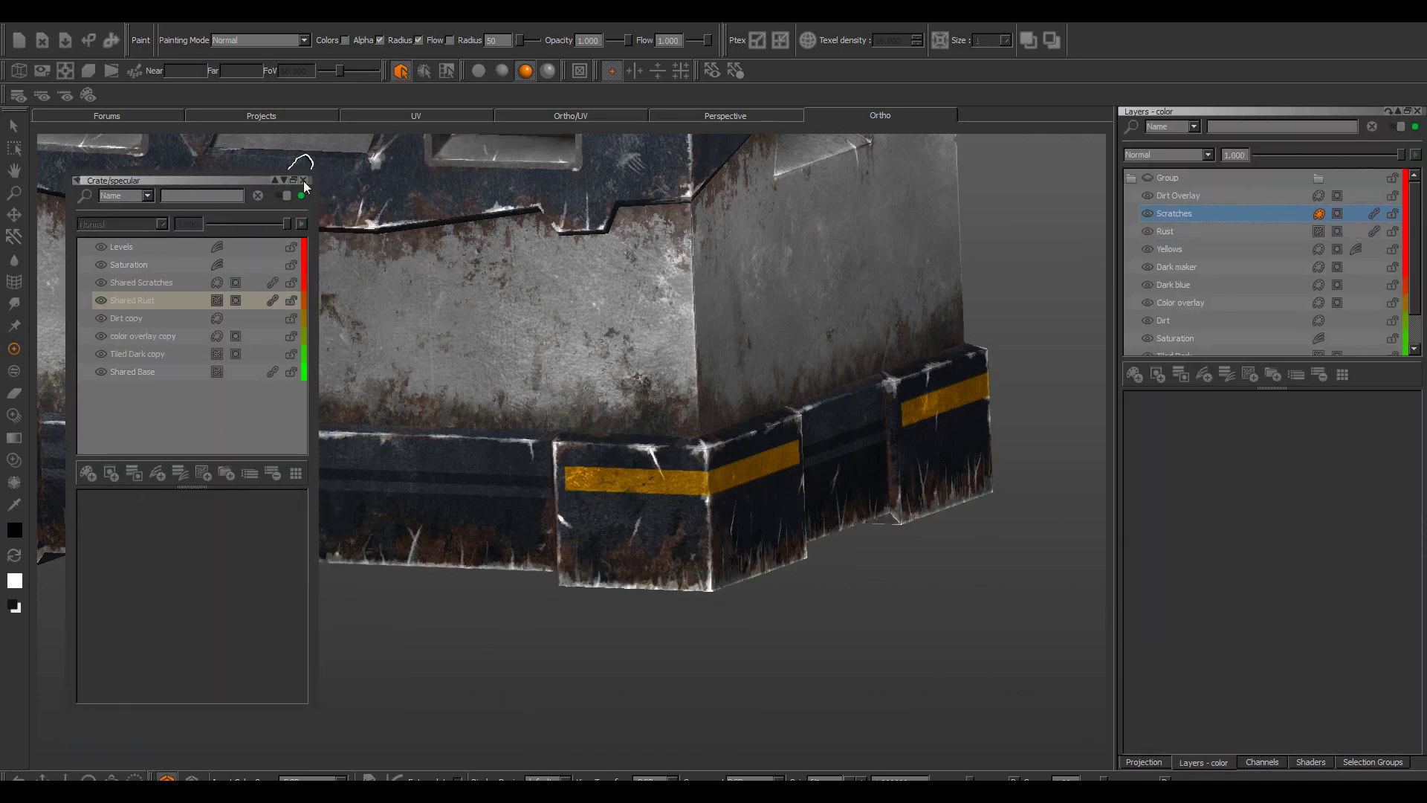
{"action": "left_click", "coordinate": [303, 181]}
Paint black in the Scratches layer's mask to fade the white scratches along the base's lower edge on the short side
{"action": "mouse_move", "coordinate": [662, 327]}
{"action": "left_mouse_down", "text": "alt"}
{"action": "mouse_move", "coordinate": [572, 367]}
{"action": "mouse_move", "coordinate": [520, 312]}
{"action": "left_mouse_up", "text": "alt"}
{"action": "left_click", "coordinate": [1337, 214]}
{"action": "left_click_drag", "start_coordinate": [728, 513], "coordinate": [676, 543], "text": "alt"}
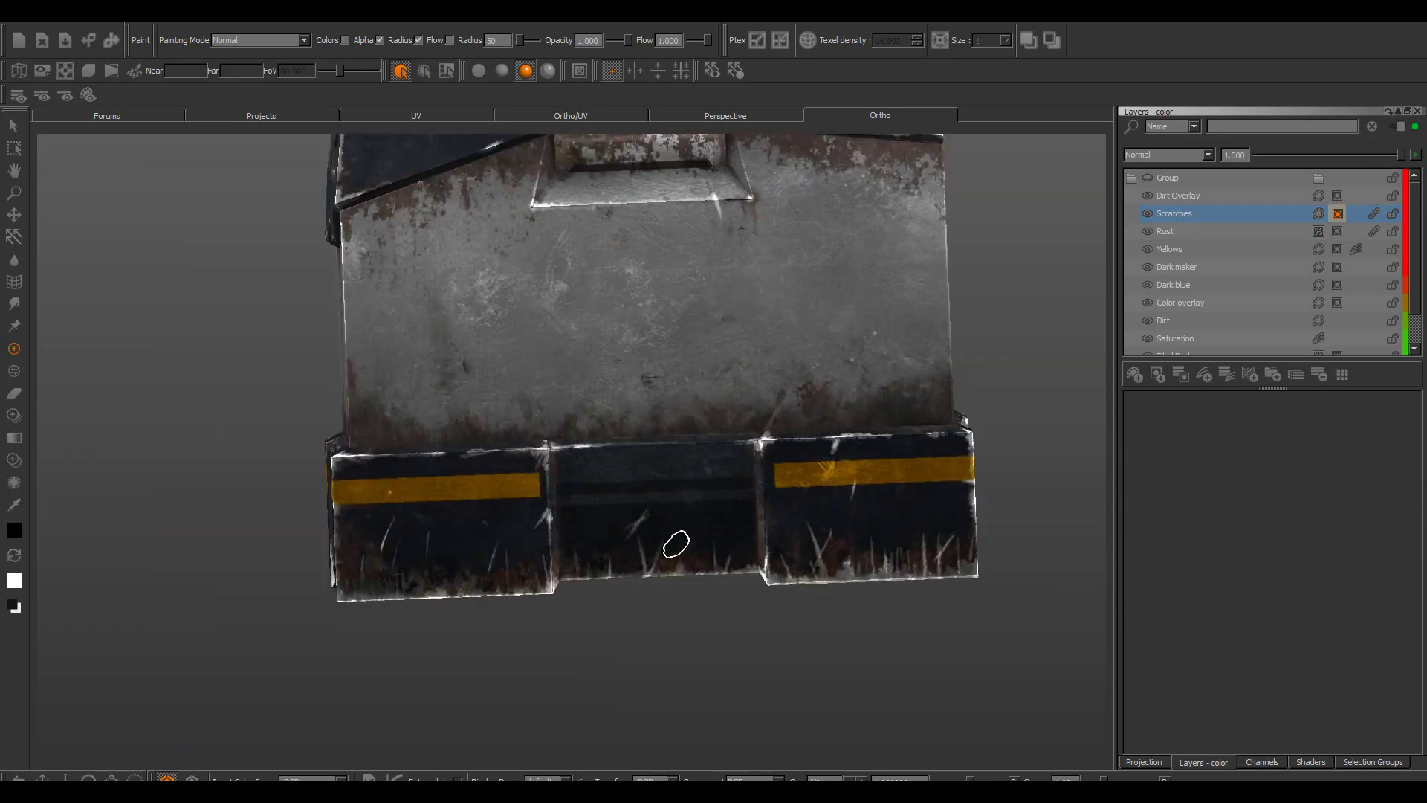
{"action": "left_click_drag", "start_coordinate": [835, 557], "coordinate": [696, 577], "text": "alt"}
{"action": "left_click_drag", "start_coordinate": [802, 594], "coordinate": [587, 626], "text": "alt"}
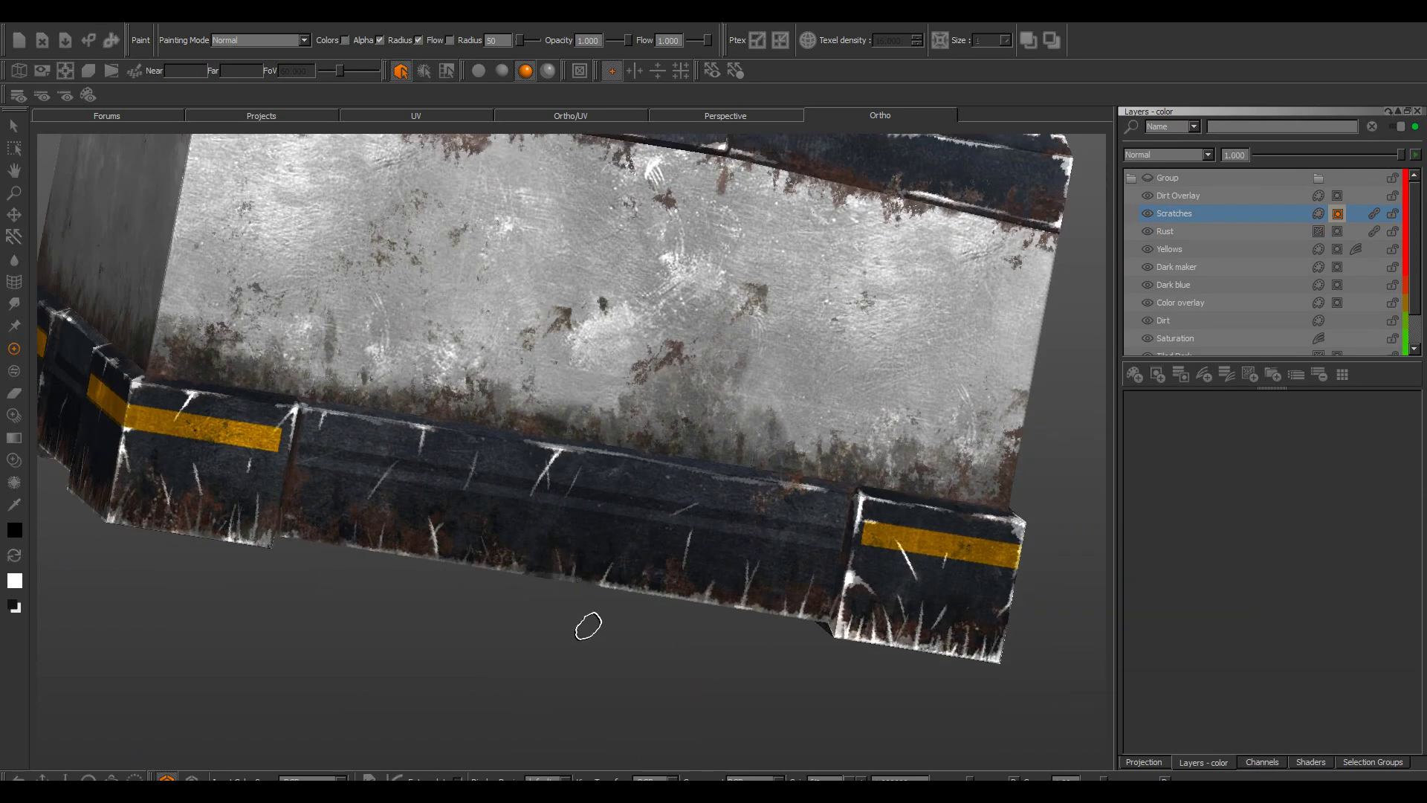
Fade the lower-edge scratches around the rest of the base in the Scratches mask and view the whole crate
{"action": "left_click_drag", "start_coordinate": [928, 665], "coordinate": [689, 602], "text": "alt"}
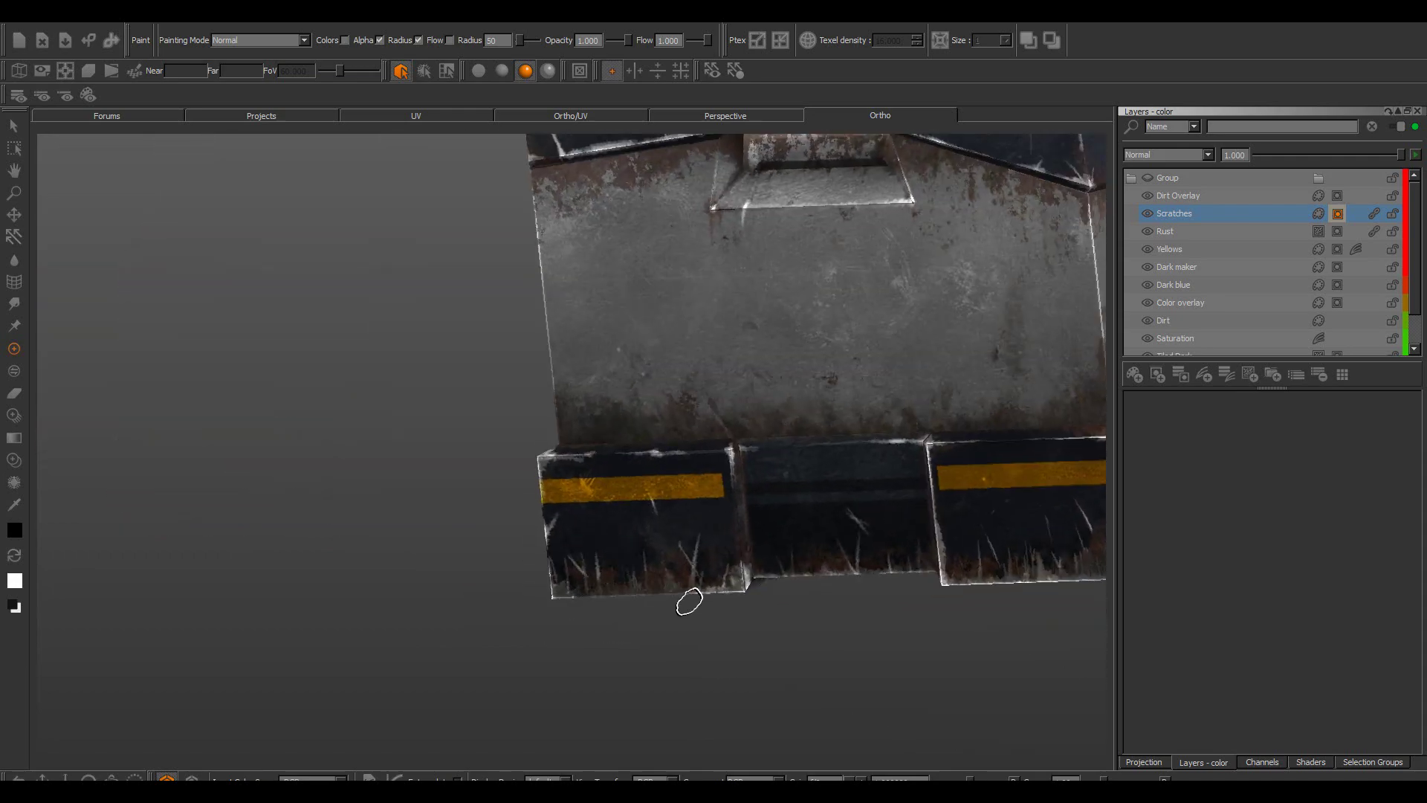
{"action": "left_click_drag", "start_coordinate": [816, 611], "coordinate": [730, 593]}
{"action": "mouse_move", "coordinate": [910, 583]}
{"action": "left_mouse_down", "text": "alt"}
{"action": "mouse_move", "coordinate": [729, 612]}
{"action": "mouse_move", "coordinate": [520, 528]}
{"action": "mouse_move", "coordinate": [723, 564]}
{"action": "mouse_move", "coordinate": [595, 553]}
{"action": "left_mouse_up", "text": "alt"}
{"action": "mouse_move", "coordinate": [518, 526]}
{"action": "left_mouse_down"}
{"action": "mouse_move", "coordinate": [971, 592]}
{"action": "mouse_move", "coordinate": [818, 644]}
{"action": "mouse_move", "coordinate": [884, 665]}
{"action": "left_mouse_up"}
{"action": "left_click_drag", "start_coordinate": [885, 665], "coordinate": [751, 565], "text": "alt"}
{"action": "right_click_drag", "start_coordinate": [750, 565], "coordinate": [647, 429], "text": "alt"}
{"action": "left_click_drag", "start_coordinate": [648, 428], "coordinate": [1013, 388], "text": "alt"}
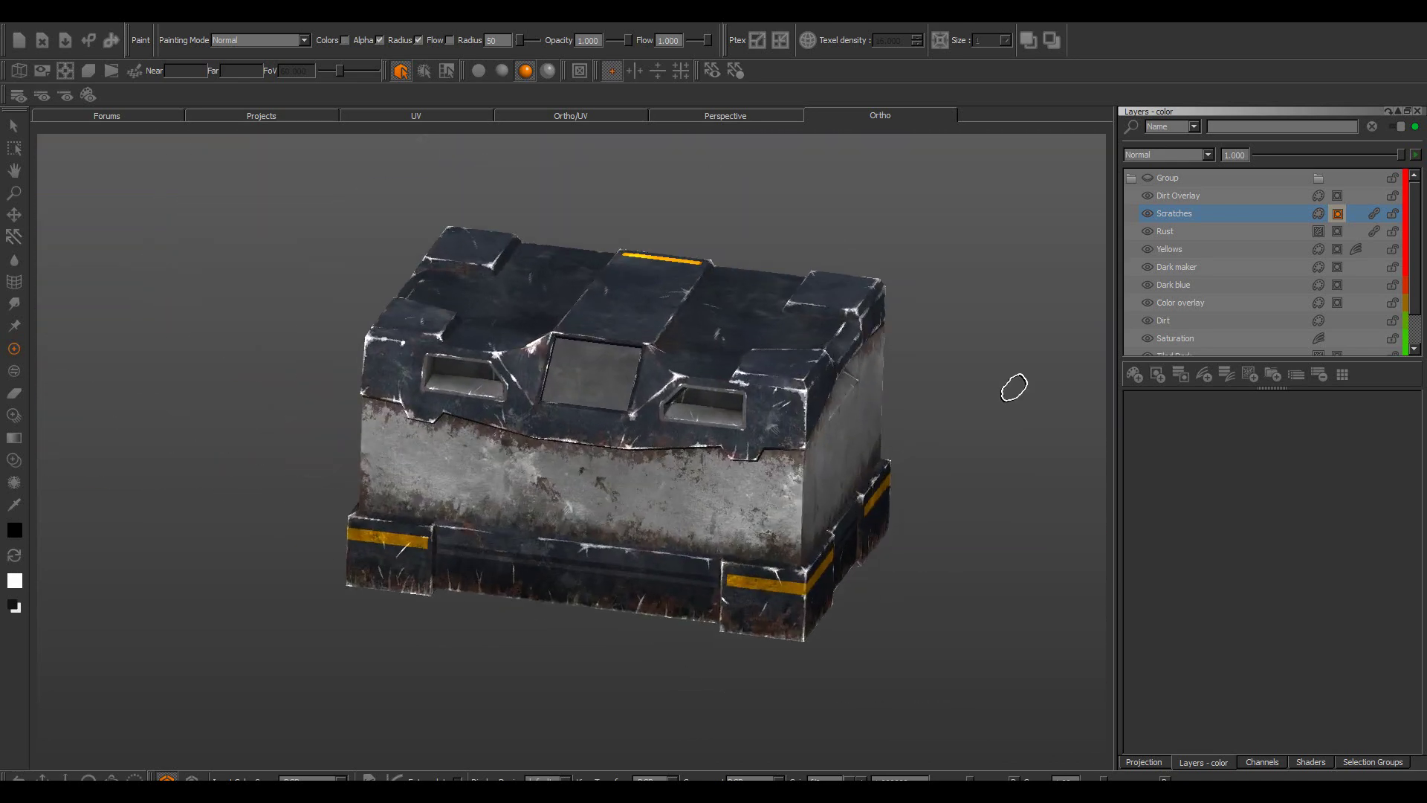
Set the Rust layer's opacity to 0.450 and the Dirt Overlay layer's opacity to about 0.53
{"action": "left_click", "coordinate": [1262, 762]}
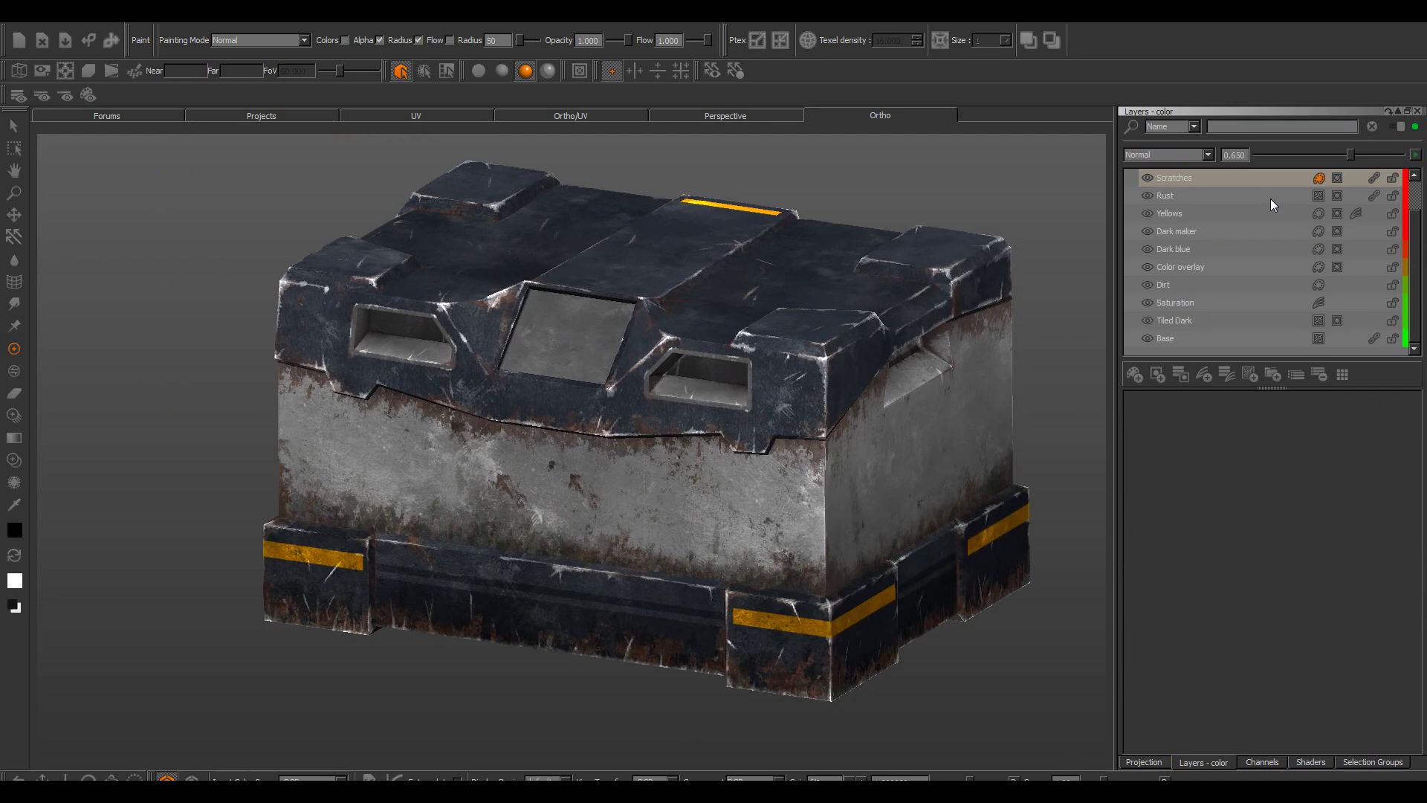
{"action": "left_click", "coordinate": [1269, 197]}
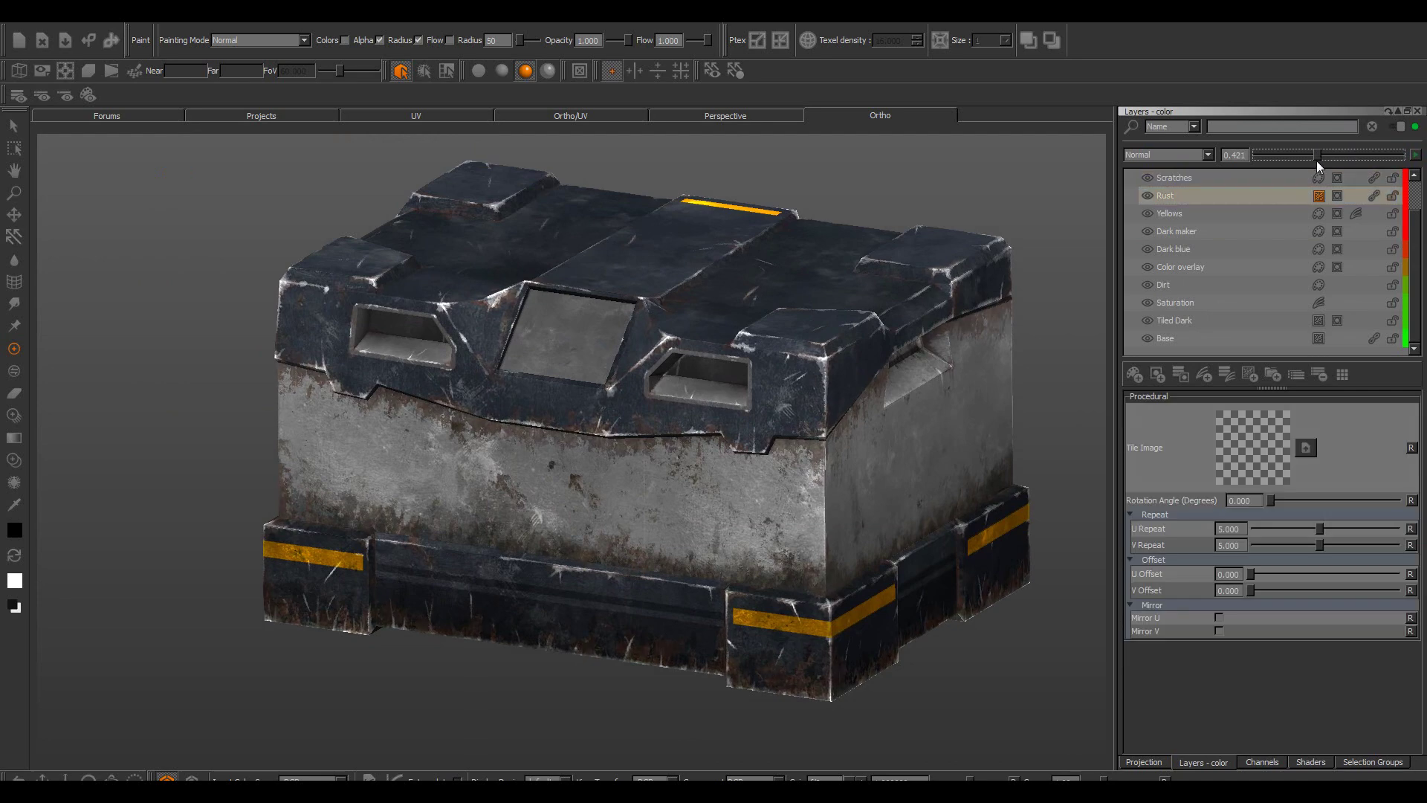
{"action": "left_click", "coordinate": [1222, 231]}
{"action": "scroll", "coordinate": [1206, 277], "scroll_direction": "up", "scroll_amount": 1}
{"action": "left_click", "coordinate": [1259, 197]}
{"action": "left_click_drag", "start_coordinate": [1366, 155], "coordinate": [1333, 168]}
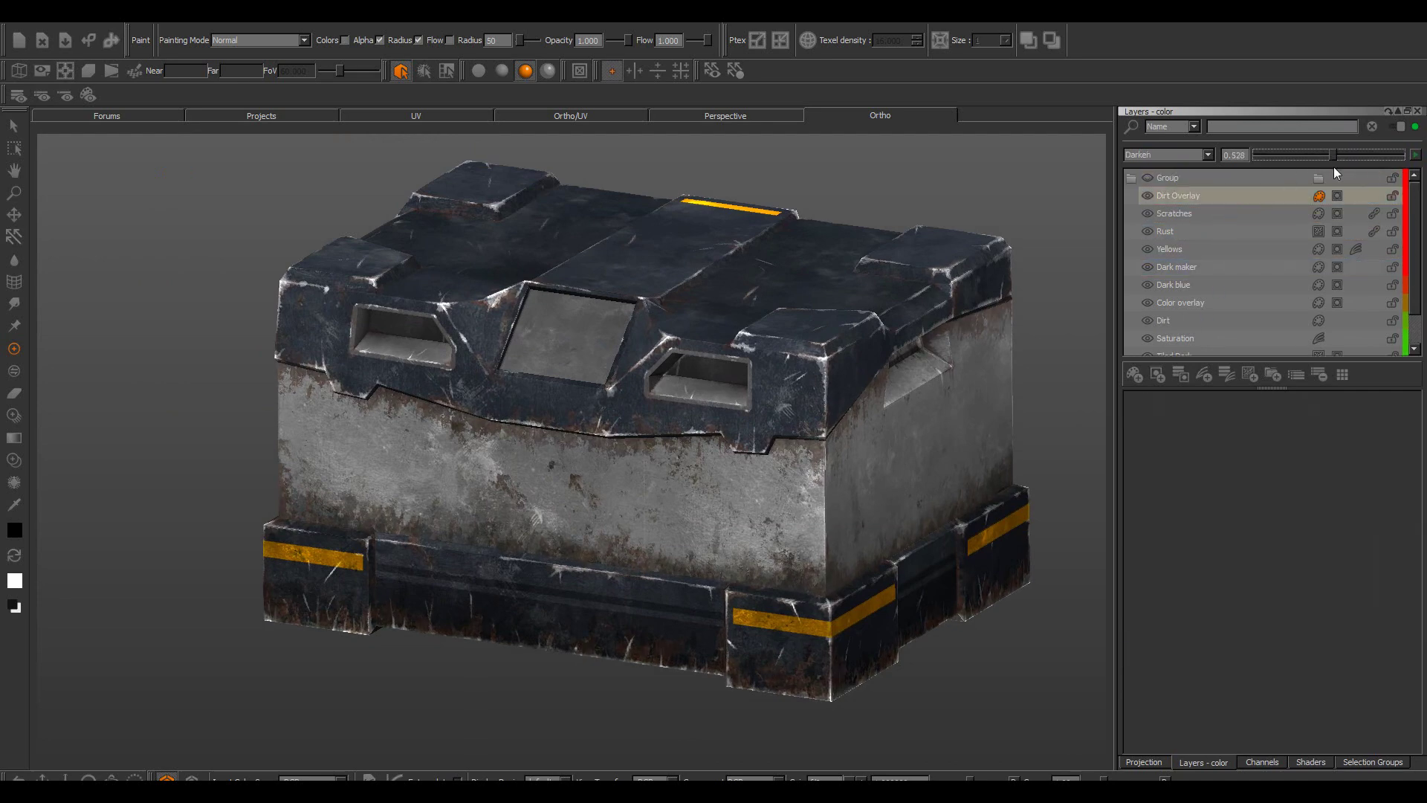
Touch up the rust along the base's lower edge on the short and long sides in the Rust layer's mask
{"action": "left_click", "coordinate": [1268, 215]}
{"action": "scroll", "coordinate": [813, 446], "scroll_direction": "down", "scroll_amount": 6}
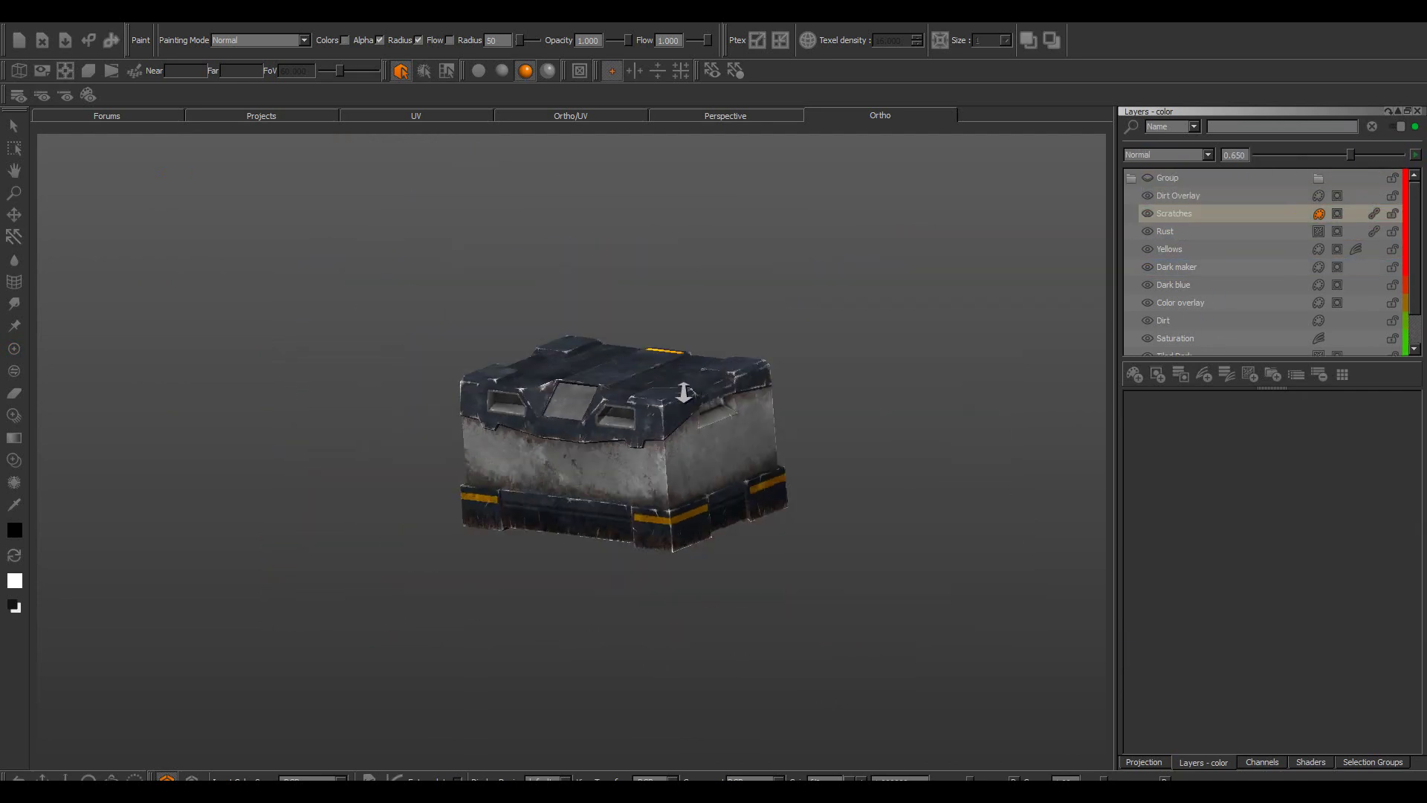
{"action": "scroll", "coordinate": [806, 452], "scroll_direction": "up", "scroll_amount": 6}
{"action": "left_click_drag", "start_coordinate": [777, 513], "coordinate": [914, 416], "text": "alt"}
{"action": "scroll", "coordinate": [855, 446], "scroll_direction": "up", "scroll_amount": 2}
{"action": "left_click", "coordinate": [1336, 231]}
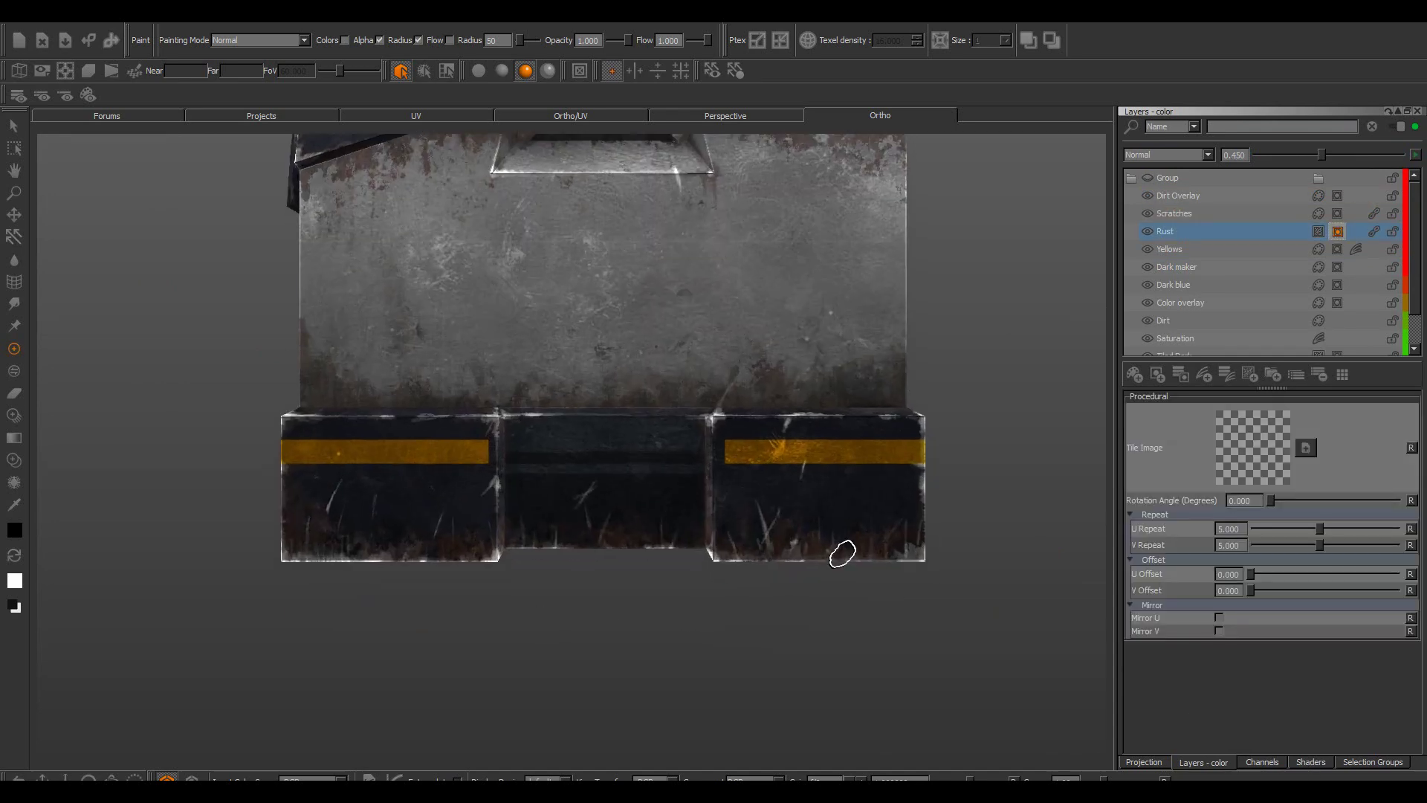
{"action": "left_click_drag", "start_coordinate": [841, 552], "coordinate": [913, 552], "text": "alt"}
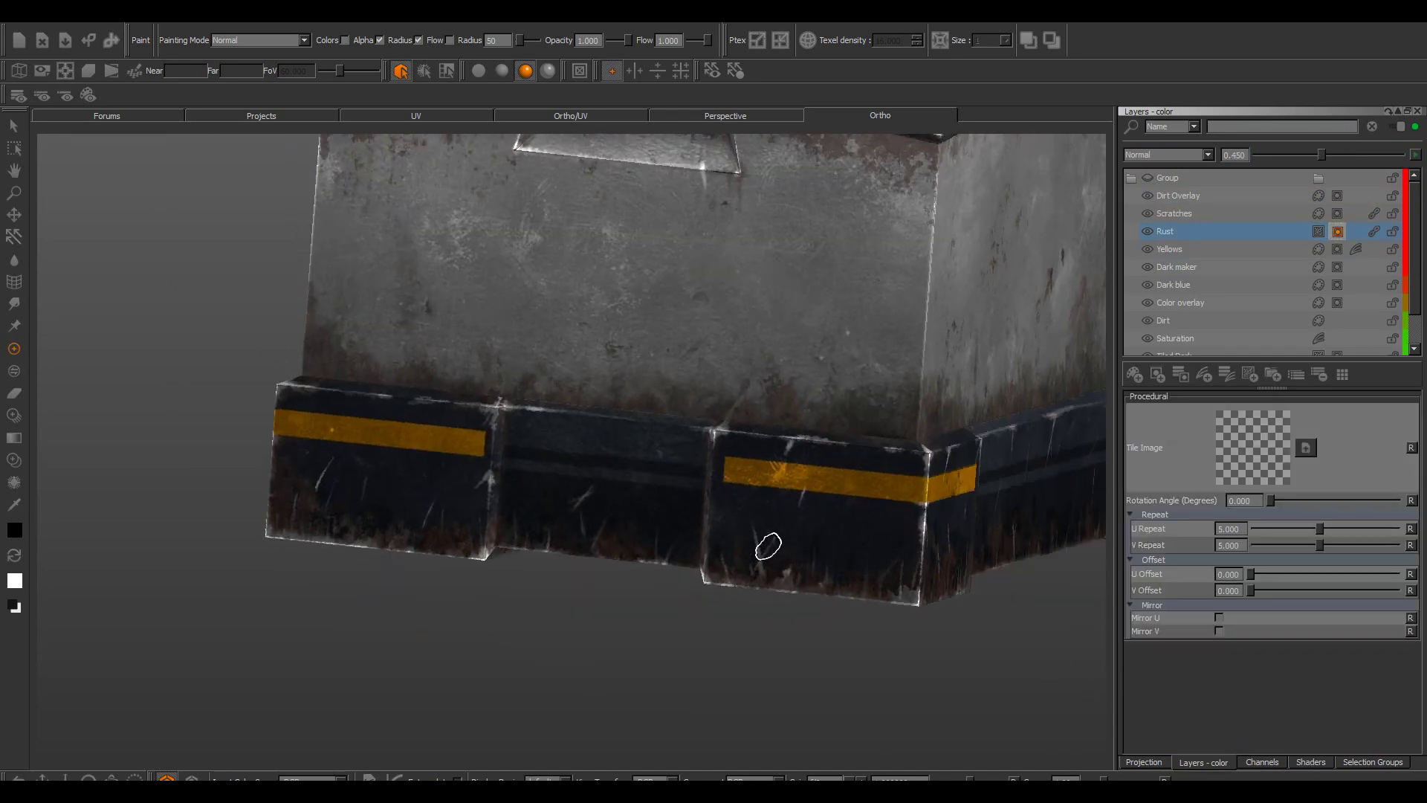
{"action": "middle_click_drag", "start_coordinate": [768, 546], "coordinate": [684, 499]}
{"action": "middle_click_drag", "start_coordinate": [268, 434], "coordinate": [985, 517]}
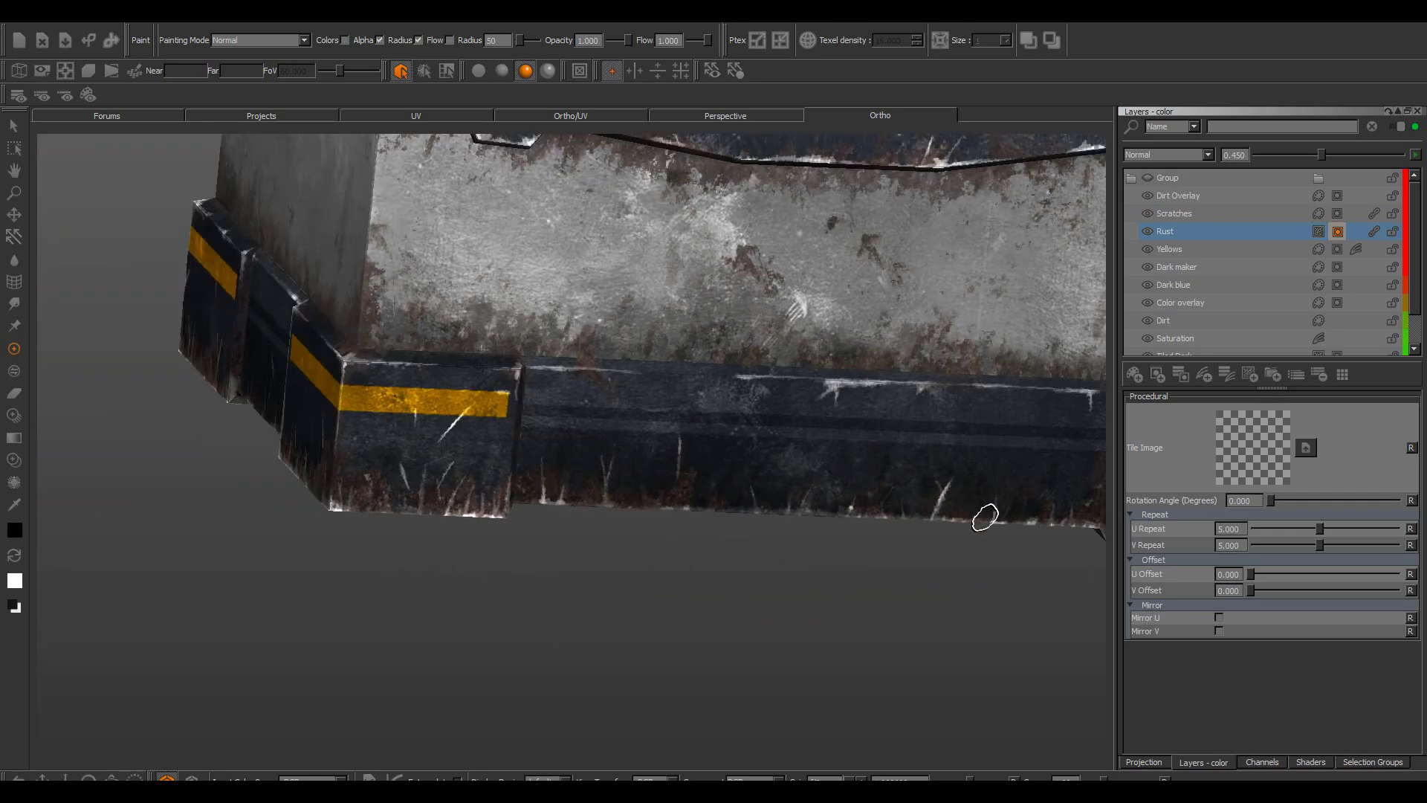
Set the Rust layer's opacity to 0.600 and paint its mask around the handle recess on the crate's short side
{"action": "middle_click_drag", "start_coordinate": [590, 477], "coordinate": [317, 451]}
{"action": "left_click_drag", "start_coordinate": [709, 487], "coordinate": [535, 476], "text": "alt"}
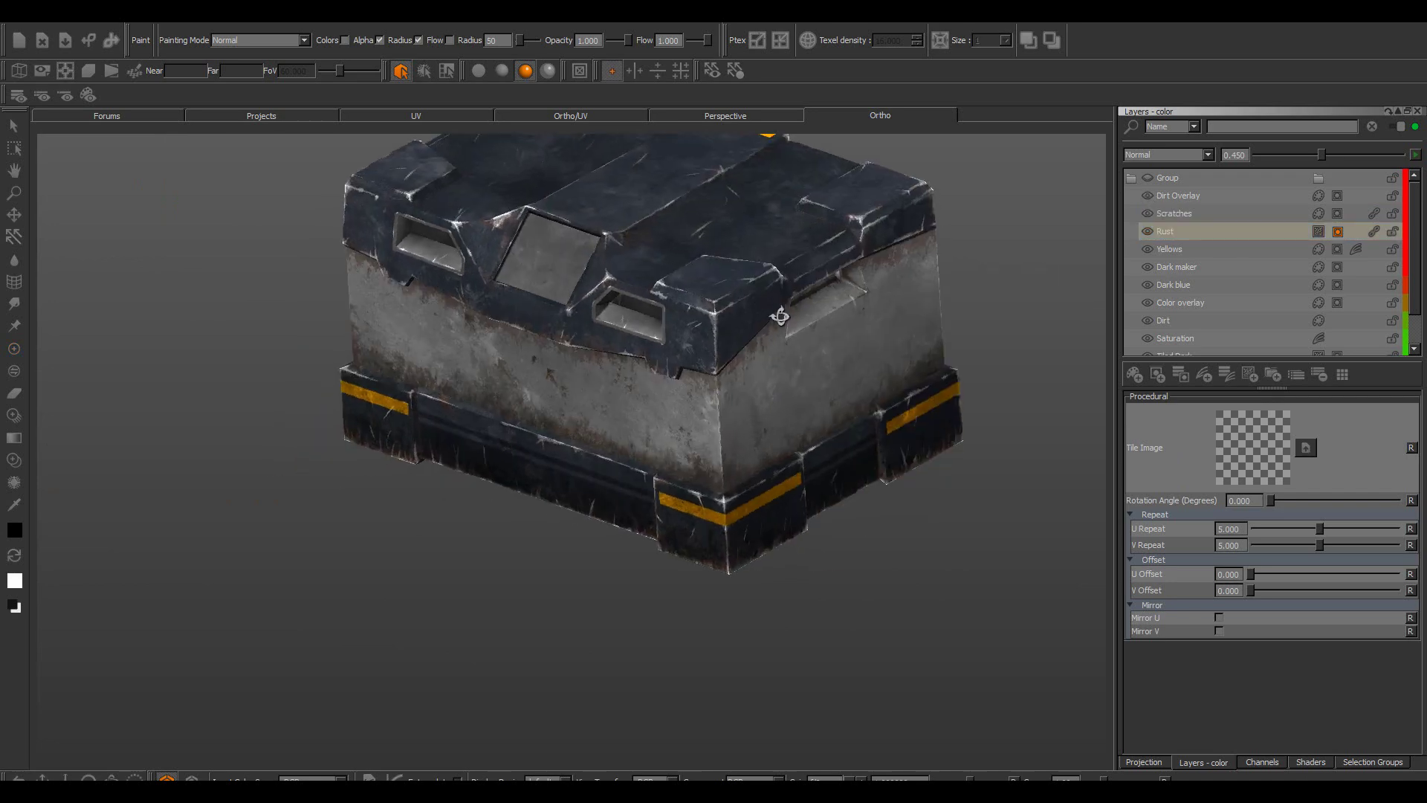
{"action": "left_click", "coordinate": [1322, 156]}
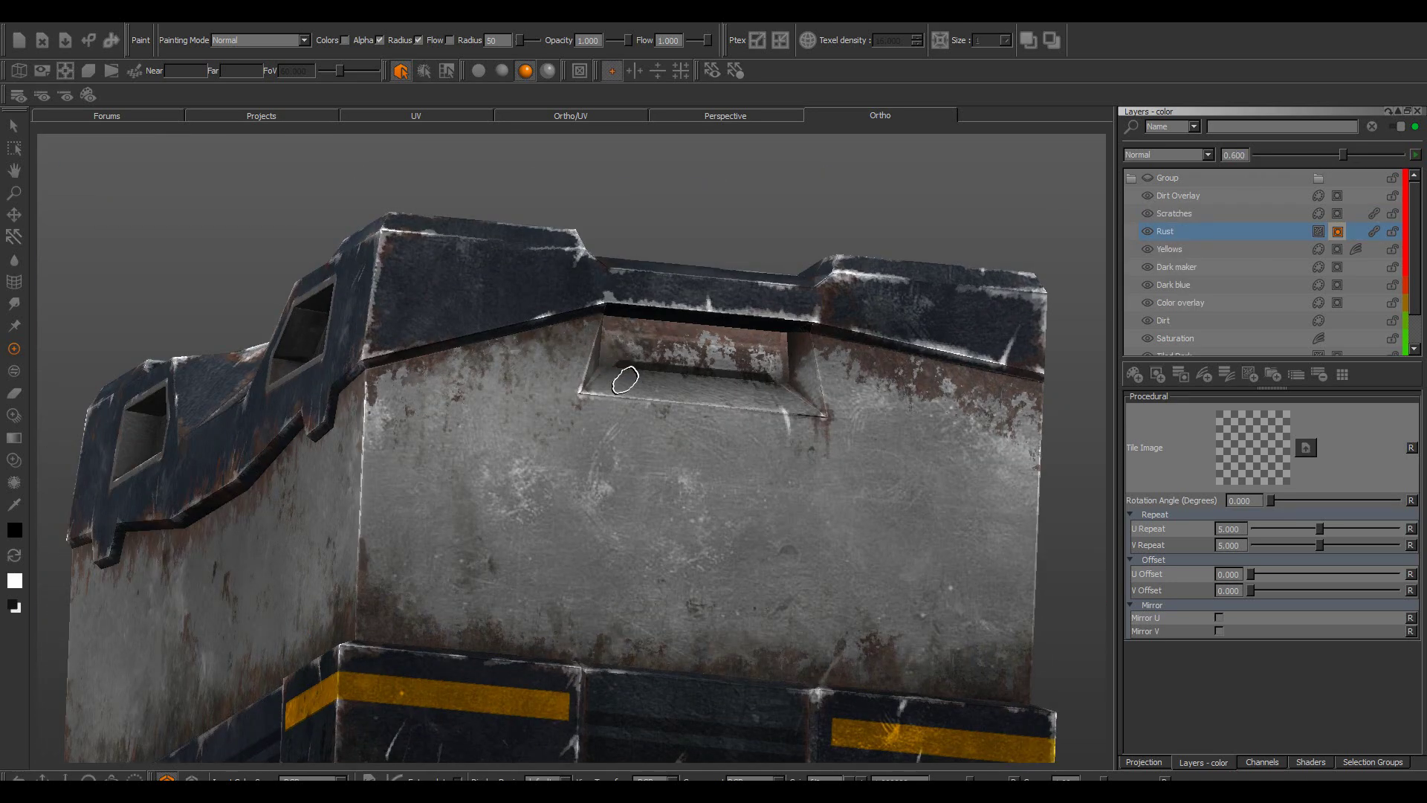
{"action": "left_click_drag", "start_coordinate": [624, 380], "coordinate": [830, 347]}
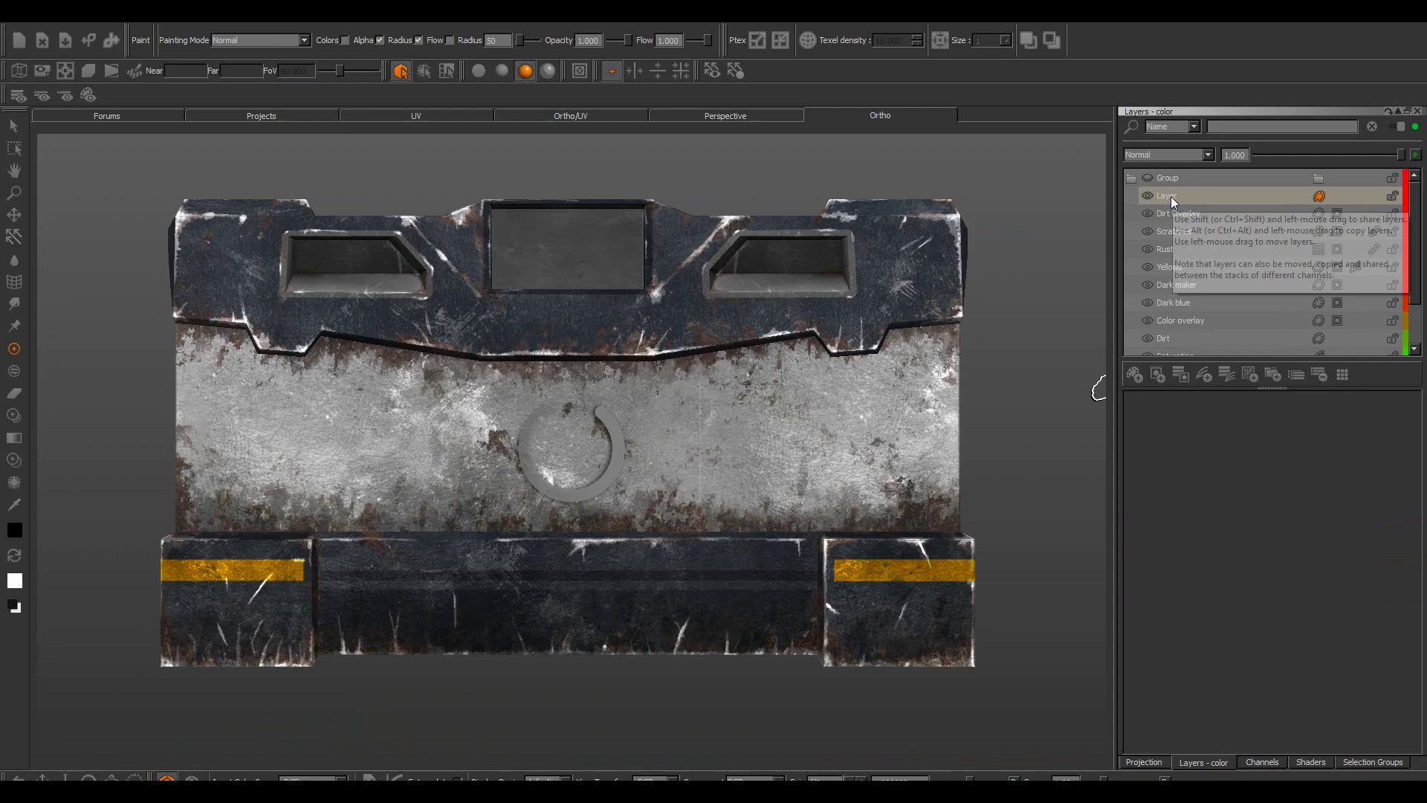
Replace the new layer with a masked, tiled procedural layer named Decals, using the yellow texture with U and V Repeat set to 4
{"action": "double_click", "coordinate": [1168, 196]}
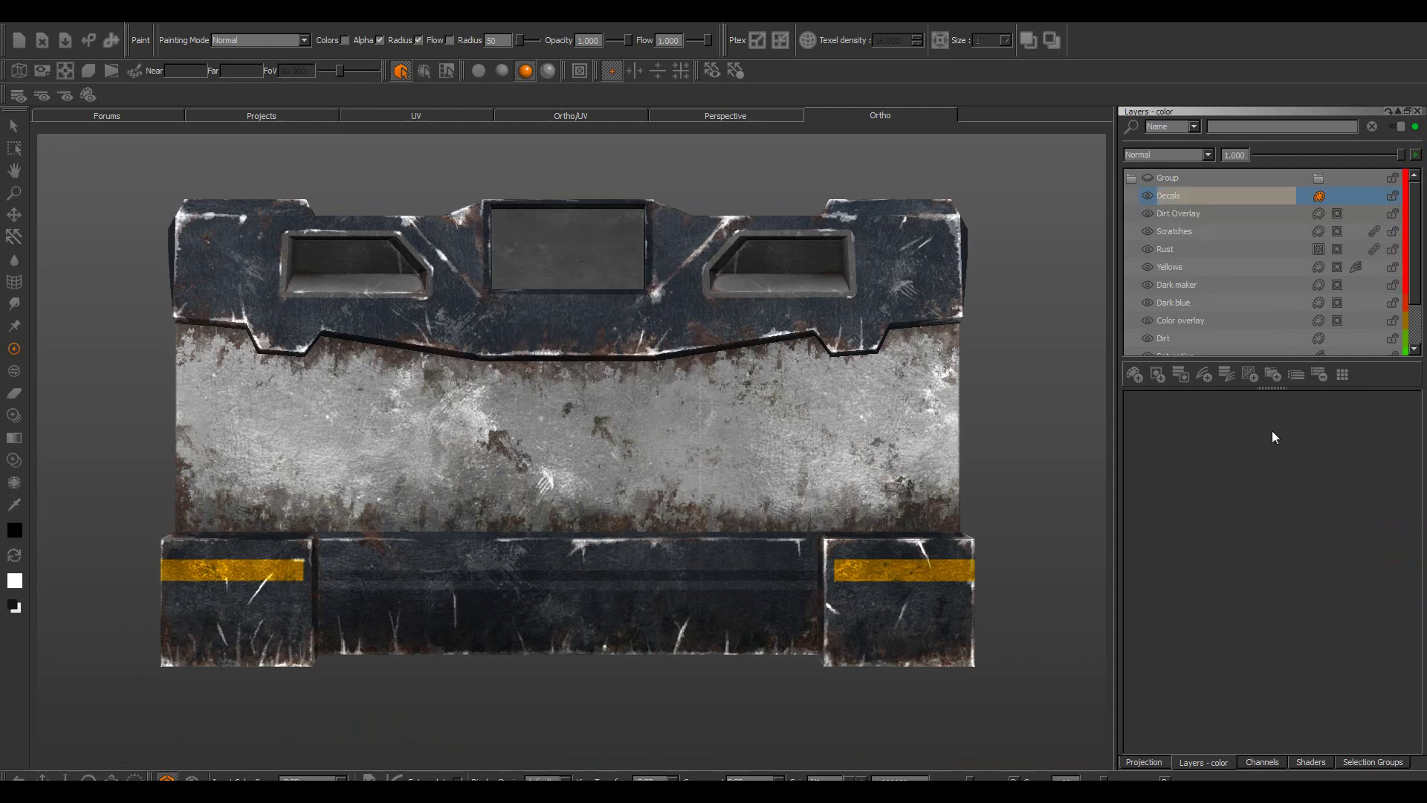
{"action": "right_click", "coordinate": [1230, 197]}
{"action": "left_click", "coordinate": [1272, 319]}
{"action": "left_click", "coordinate": [1250, 374]}
{"action": "mouse_move", "coordinate": [1293, 428]}
{"action": "mouse_move", "coordinate": [1371, 480]}
{"action": "left_click", "coordinate": [1251, 528]}
{"action": "left_click", "coordinate": [1305, 447]}
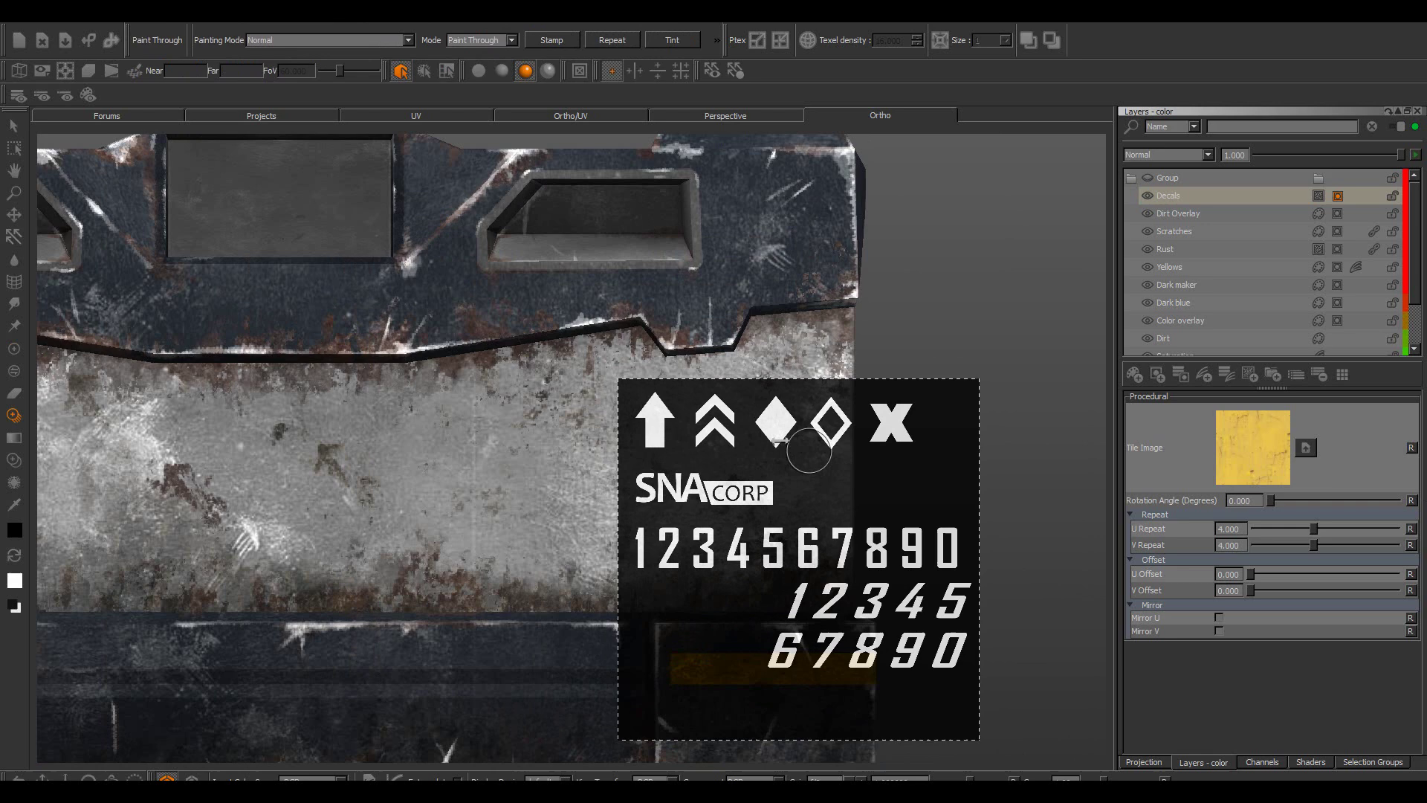
Try to paint the yellow double-chevron decal through the decal sheet onto the notch at the lid's front edge
{"action": "left_click_drag", "start_coordinate": [779, 441], "coordinate": [753, 473], "text": "ctrl+shift"}
{"action": "left_click_drag", "start_coordinate": [753, 473], "coordinate": [775, 426], "text": "shift"}
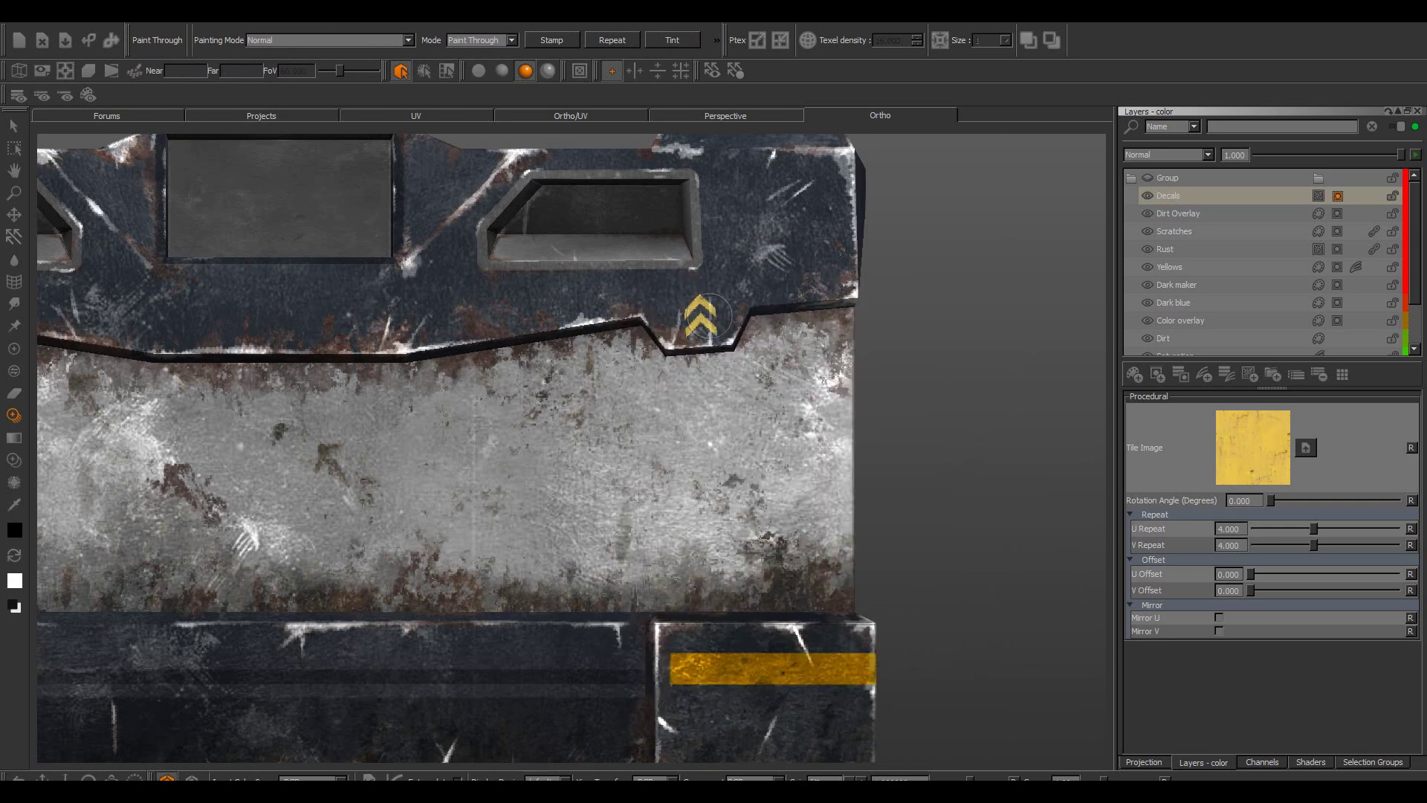
{"action": "key", "text": "ctrl+z"}
{"action": "middle_click_drag", "start_coordinate": [709, 316], "coordinate": [606, 438], "text": "alt"}
{"action": "right_click_drag", "start_coordinate": [606, 439], "coordinate": [749, 543], "text": "alt"}
{"action": "left_click_drag", "start_coordinate": [749, 543], "coordinate": [716, 401], "text": "ctrl"}
{"action": "left_click_drag", "start_coordinate": [716, 401], "coordinate": [756, 455], "text": "shift"}
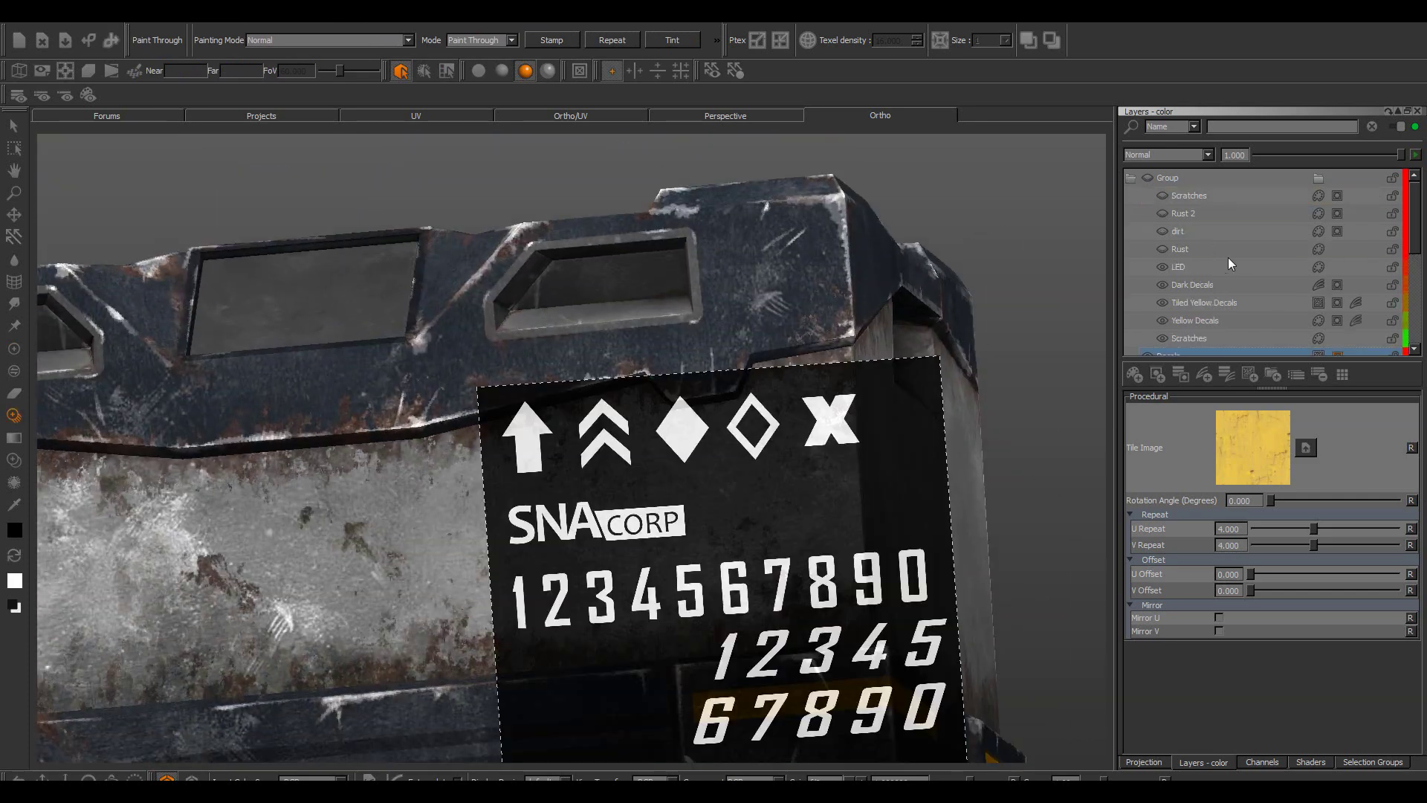
Move the Dark Decals layer out of the group to just below Decals, and replace its mask with a new one
{"action": "left_click", "coordinate": [1200, 286]}
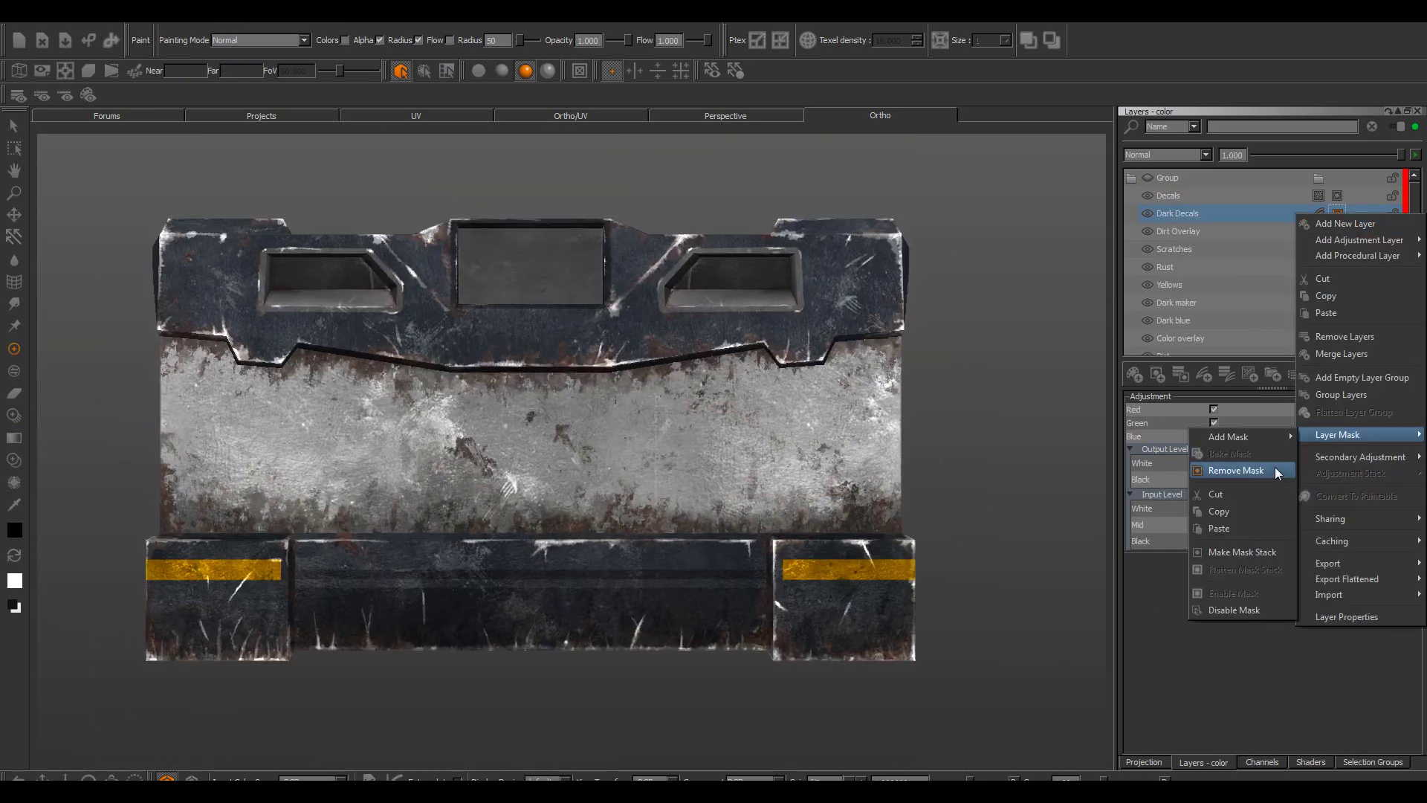
{"action": "left_click", "coordinate": [1337, 213]}
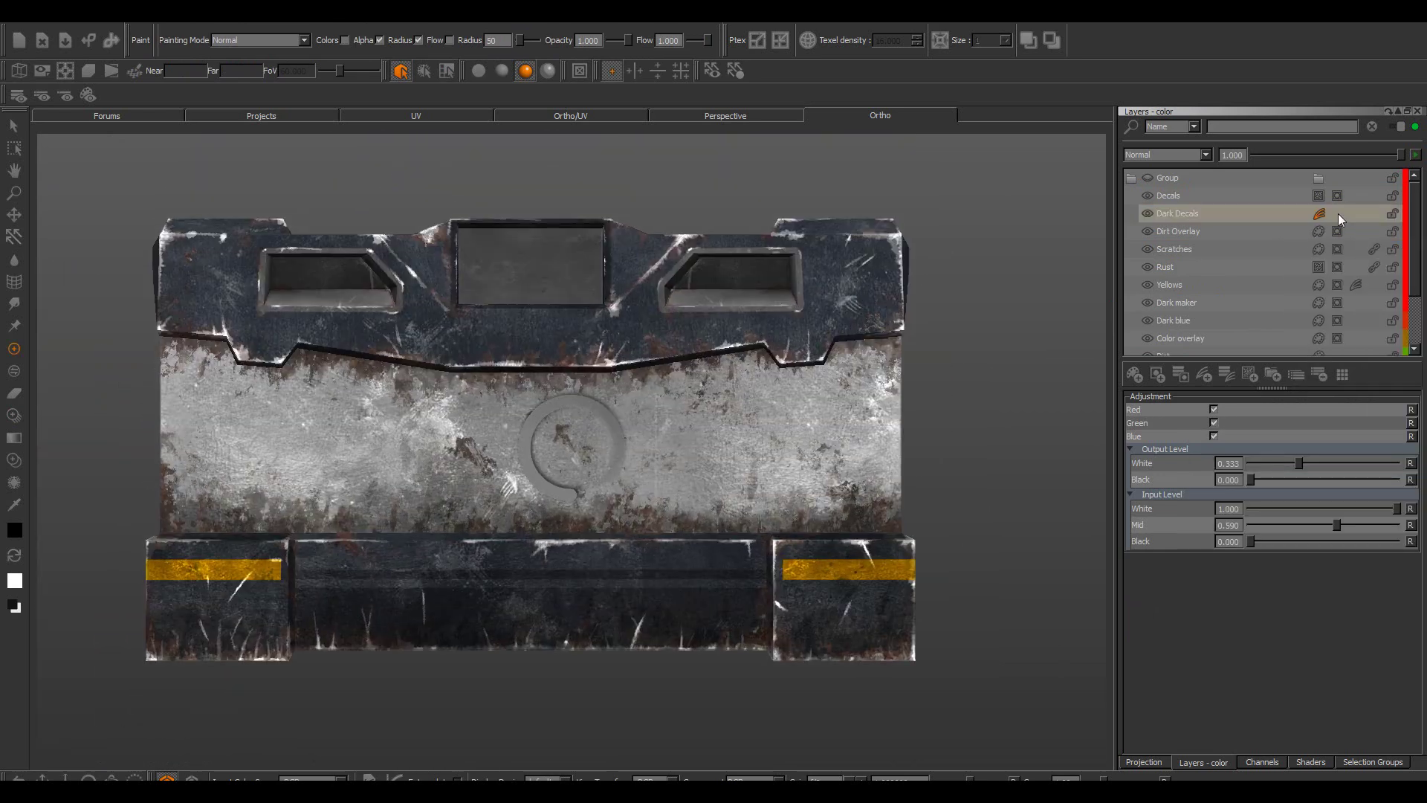
{"action": "scroll", "coordinate": [1197, 198], "scroll_direction": "down", "scroll_amount": 1}
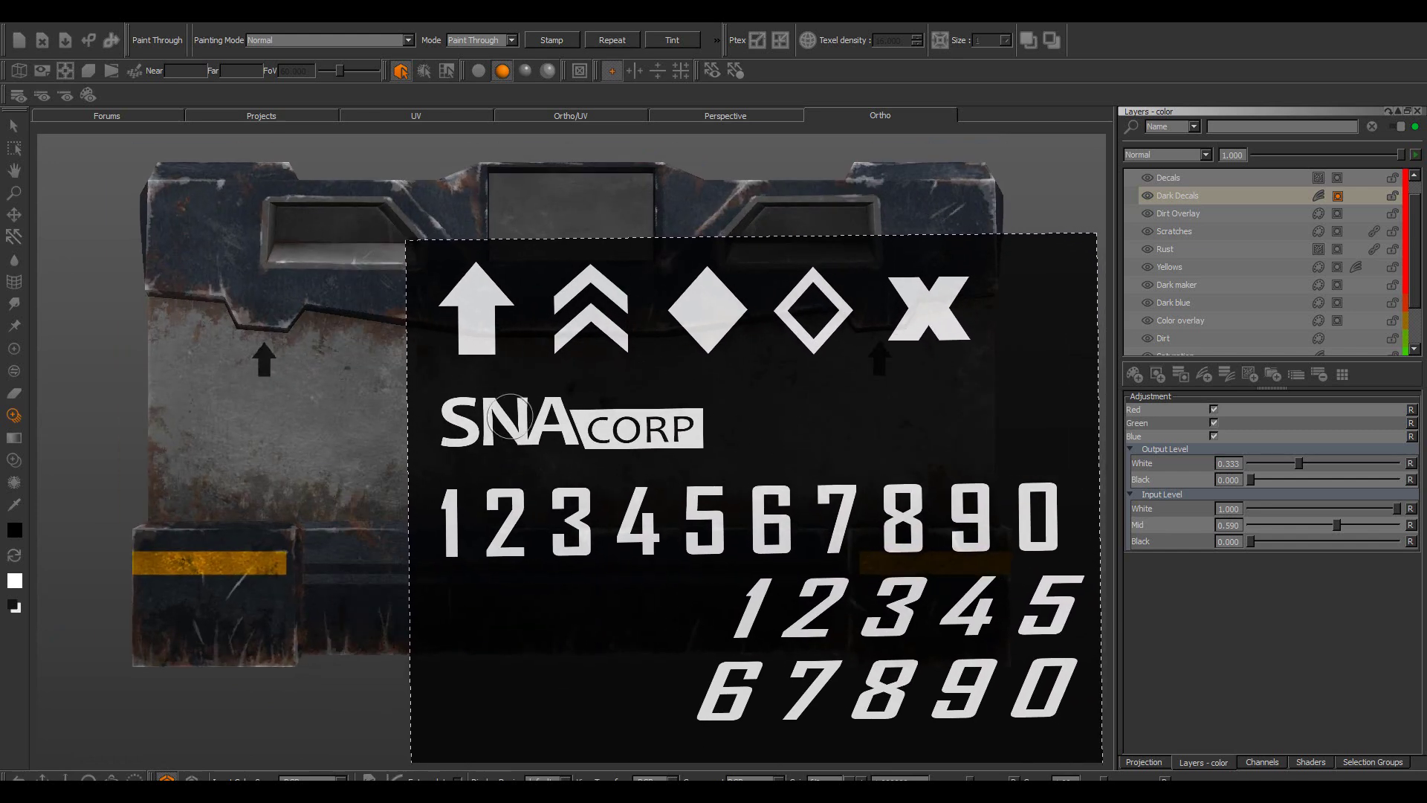
Paint the SNA CORP logo through the decal sheet onto the centre of the crate's front panel in the Dark Decals mask
{"action": "left_click", "coordinate": [681, 412]}
{"action": "left_click_drag", "start_coordinate": [682, 412], "coordinate": [726, 402]}
{"action": "key", "text": "p"}
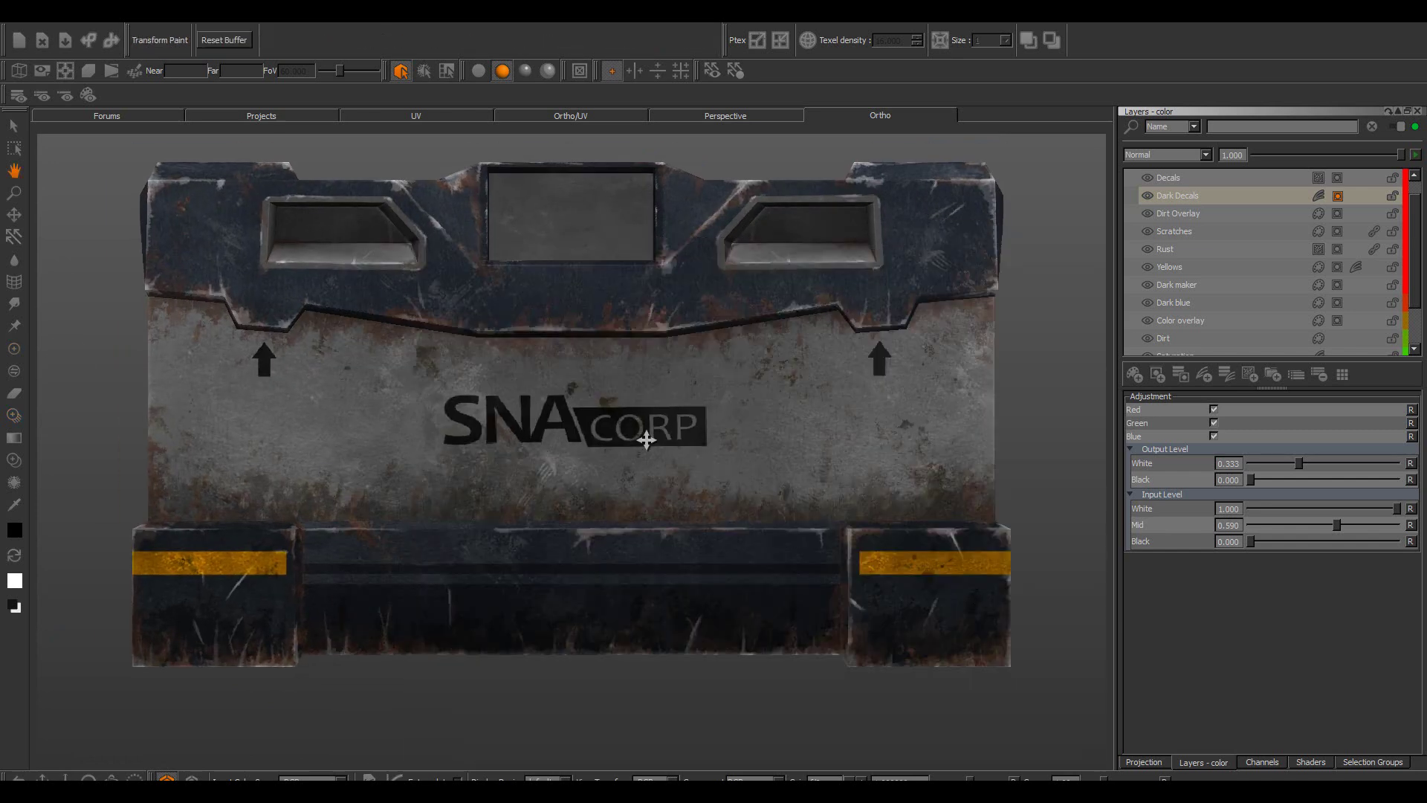
Paint a thin horizontal yellow stripe around the crate's grey panels in the Yellows layer's mask, confined by a marquee selection
{"action": "left_click", "coordinate": [1337, 268]}
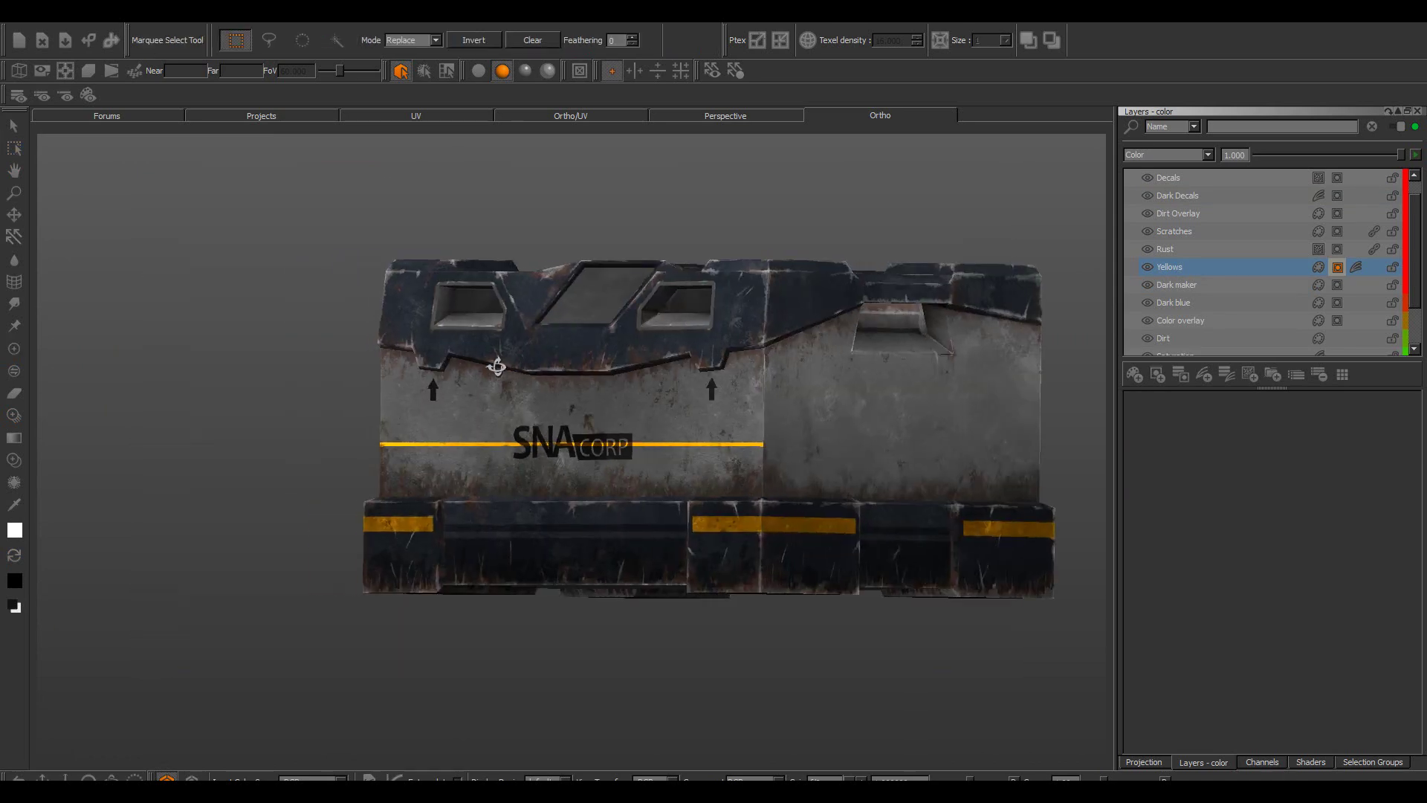
{"action": "left_click_drag", "start_coordinate": [498, 367], "coordinate": [660, 370], "text": "alt"}
{"action": "key", "text": "ctrl+Left"}
{"action": "key", "text": "ctrl+Right"}
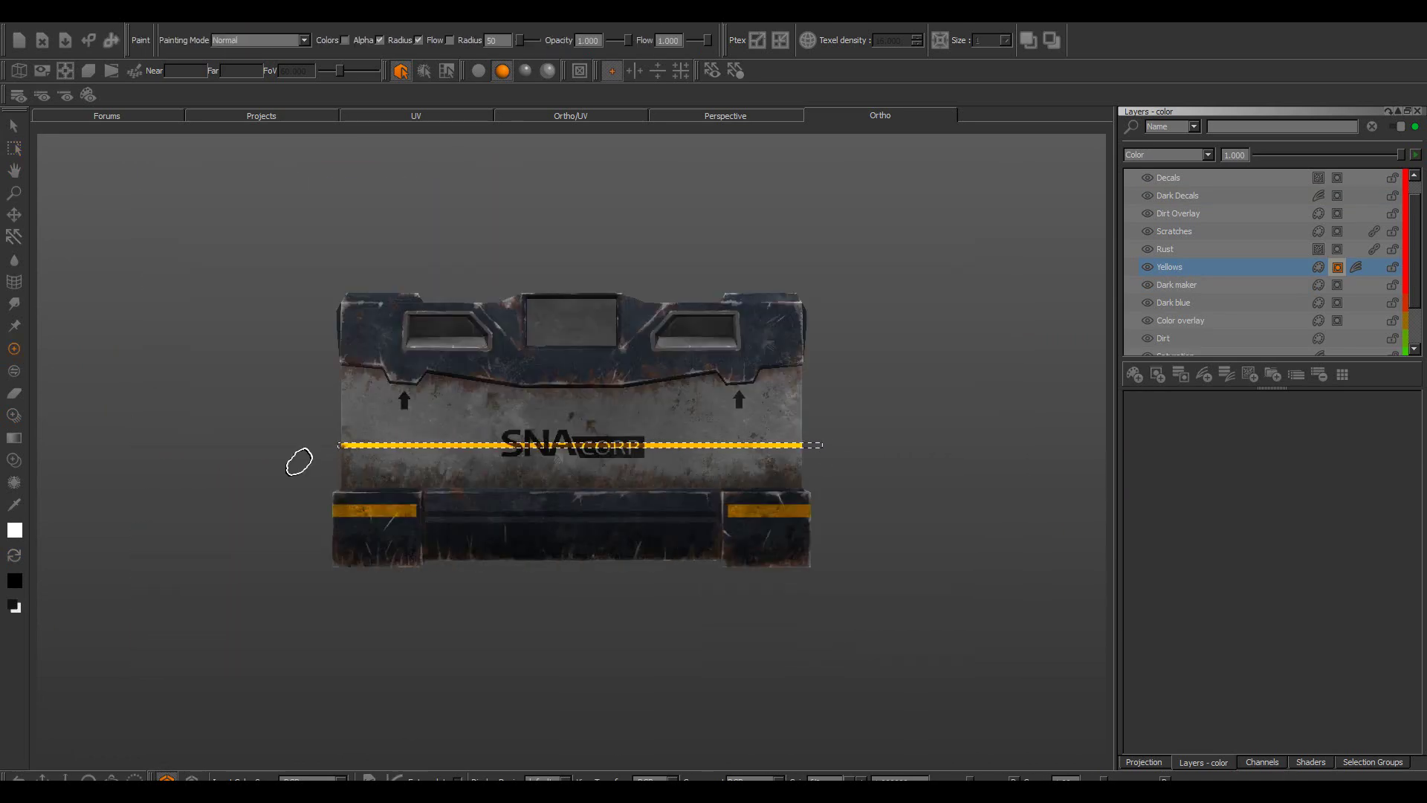
{"action": "left_click_drag", "start_coordinate": [811, 654], "coordinate": [751, 572], "text": "alt"}
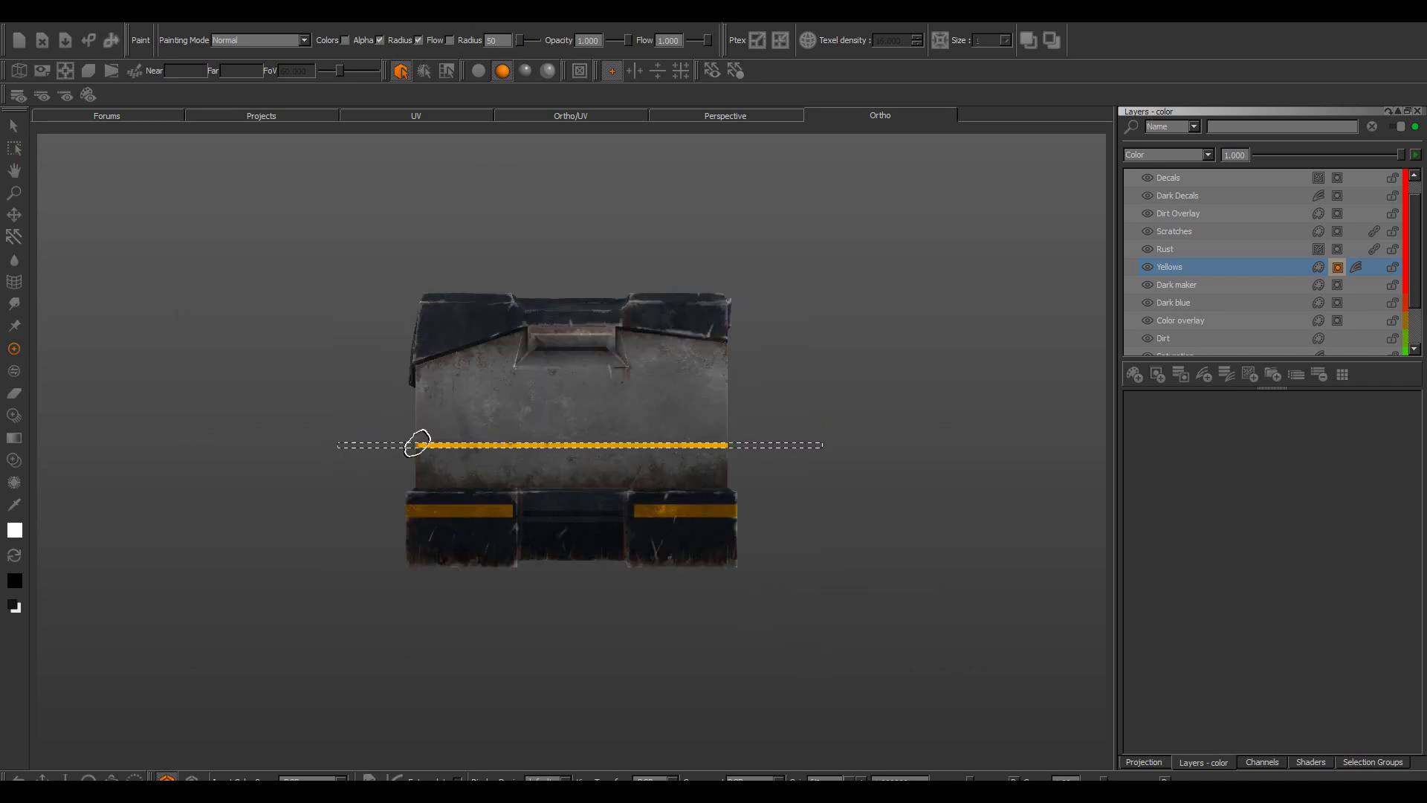
{"action": "left_click_drag", "start_coordinate": [417, 442], "coordinate": [648, 439], "text": "alt"}
{"action": "left_click_drag", "start_coordinate": [695, 388], "coordinate": [503, 431], "text": "alt"}
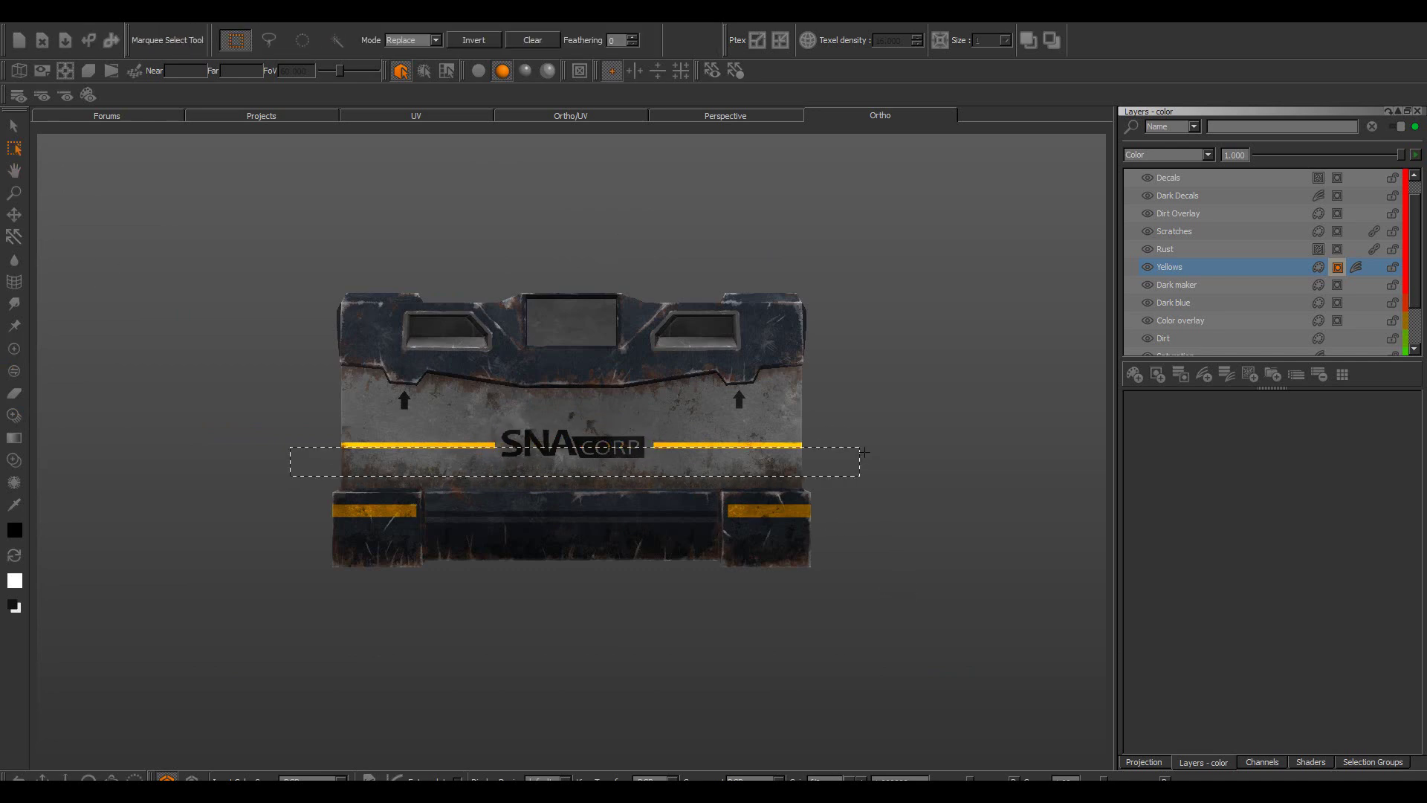
Erase the yellow stripe behind the SNA CORP logo and thin the stripe's lower edge on the front and short sides
{"action": "left_click_drag", "start_coordinate": [941, 574], "coordinate": [709, 568], "text": "alt"}
{"action": "mouse_move", "coordinate": [394, 449]}
{"action": "left_mouse_down"}
{"action": "mouse_move", "coordinate": [781, 449]}
{"action": "mouse_move", "coordinate": [749, 453]}
{"action": "left_mouse_up"}
{"action": "left_click_drag", "start_coordinate": [313, 446], "coordinate": [553, 373], "text": "alt"}
{"action": "key", "text": "m"}
{"action": "left_click", "coordinate": [571, 263]}
{"action": "left_click_drag", "start_coordinate": [571, 263], "coordinate": [669, 327], "text": "alt"}
{"action": "right_click_drag", "start_coordinate": [669, 327], "coordinate": [740, 403], "text": "alt"}
{"action": "left_click_drag", "start_coordinate": [740, 403], "coordinate": [810, 413], "text": "alt"}
{"action": "right_click_drag", "start_coordinate": [810, 412], "coordinate": [863, 449], "text": "alt"}
{"action": "left_click_drag", "start_coordinate": [863, 449], "coordinate": [780, 480], "text": "alt"}
{"action": "left_click_drag", "start_coordinate": [494, 426], "coordinate": [653, 458]}
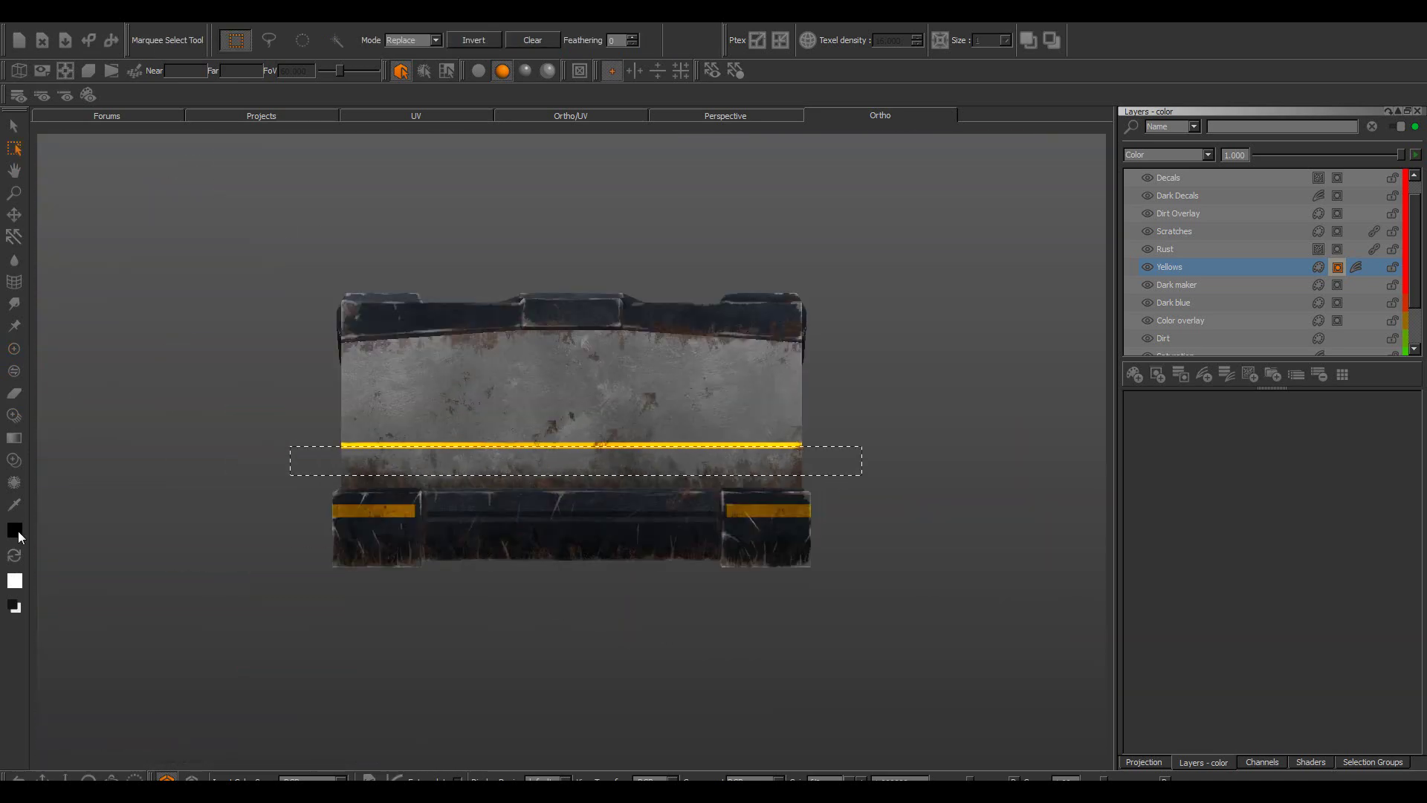
Paint black over the lower edge of the yellow stripe on the back panel to thin it, and clear the selection
{"action": "left_click", "coordinate": [16, 349]}
{"action": "left_click_drag", "start_coordinate": [330, 459], "coordinate": [816, 453]}
{"action": "left_click", "coordinate": [1148, 762]}
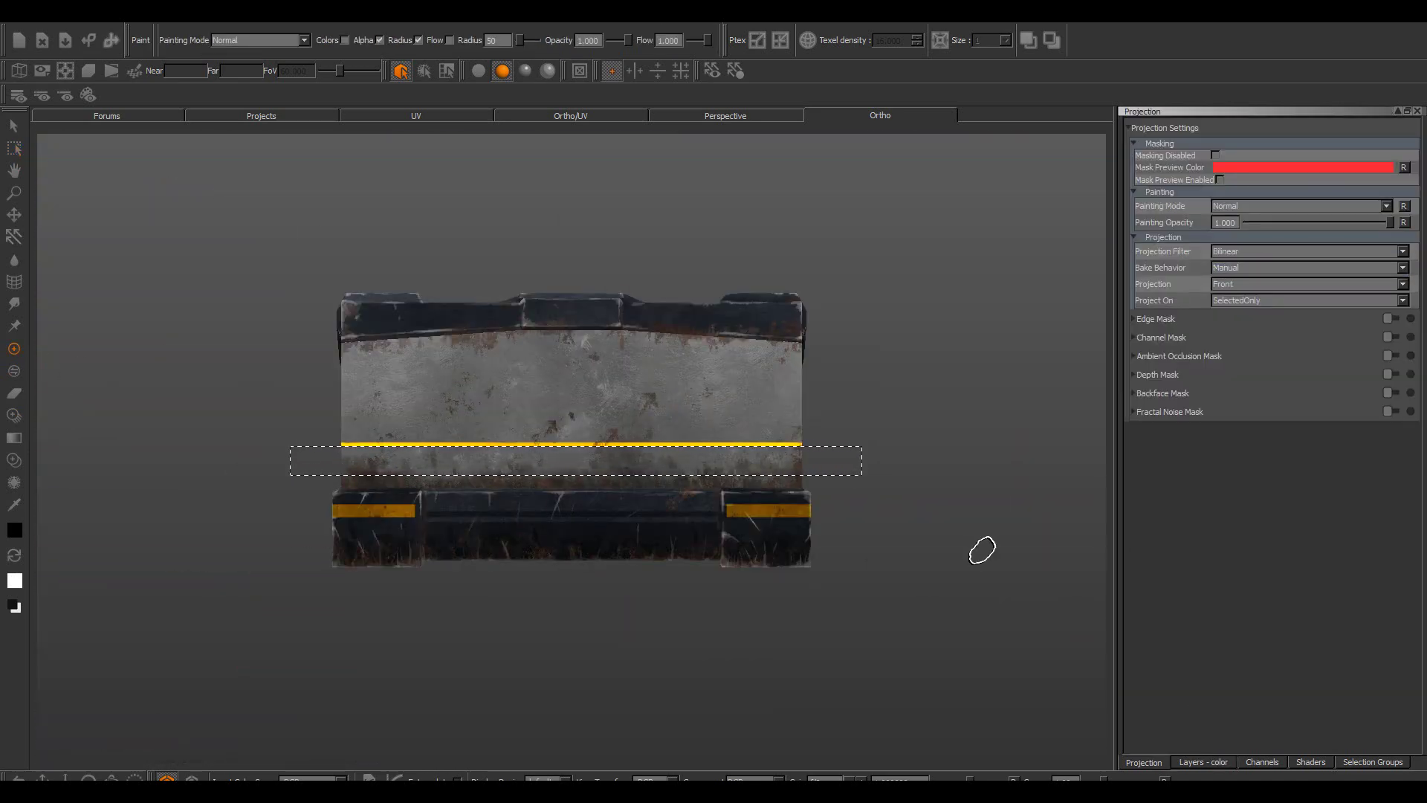
{"action": "key", "text": "t"}
{"action": "mouse_move", "coordinate": [982, 549]}
{"action": "left_mouse_down", "text": "alt"}
{"action": "mouse_move", "coordinate": [471, 411]}
{"action": "mouse_move", "coordinate": [790, 411]}
{"action": "left_mouse_up", "text": "alt"}
{"action": "key", "text": "m"}
{"action": "left_click", "coordinate": [471, 411]}
{"action": "key", "text": "ctrl+z"}
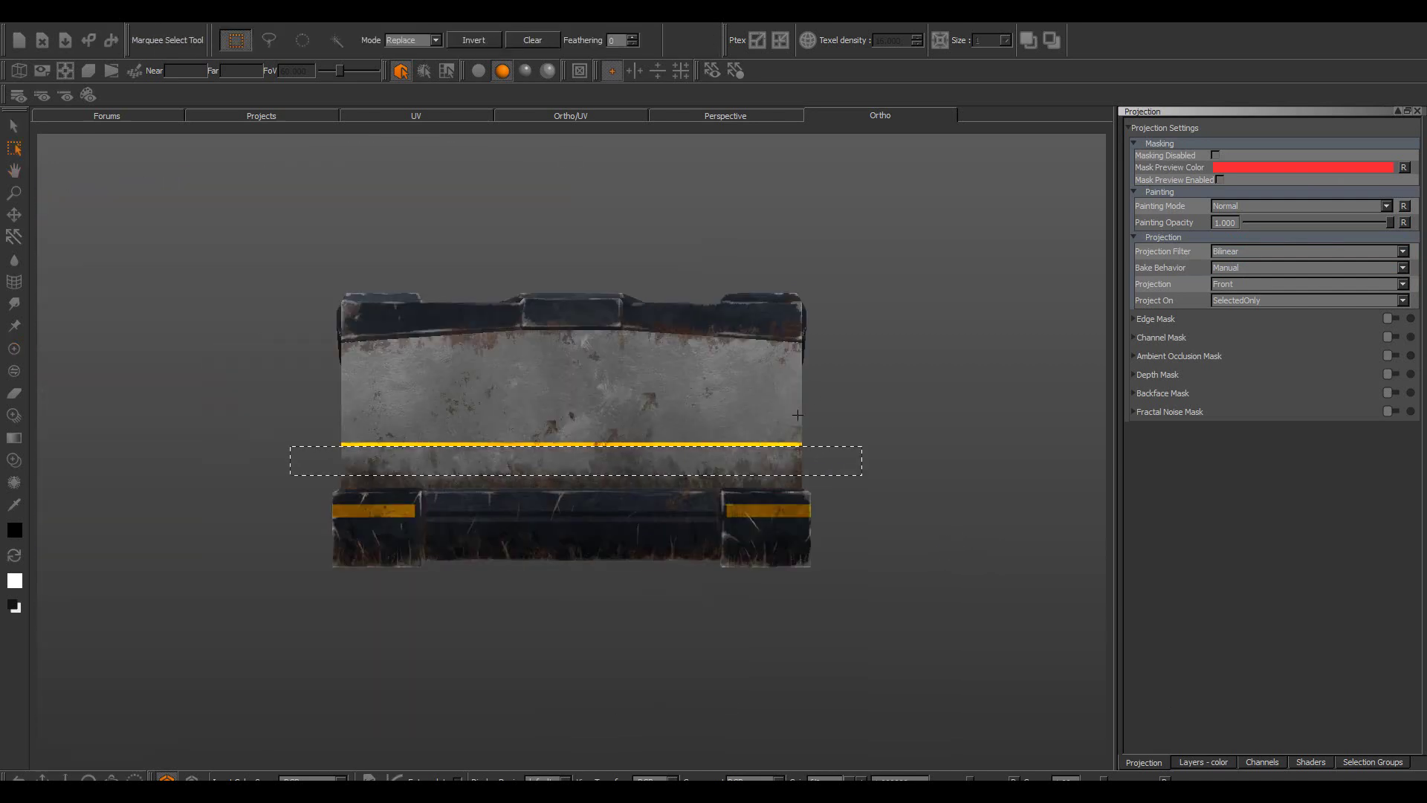
{"action": "left_click_drag", "start_coordinate": [859, 641], "coordinate": [773, 442], "text": "alt"}
{"action": "left_click", "coordinate": [713, 476]}
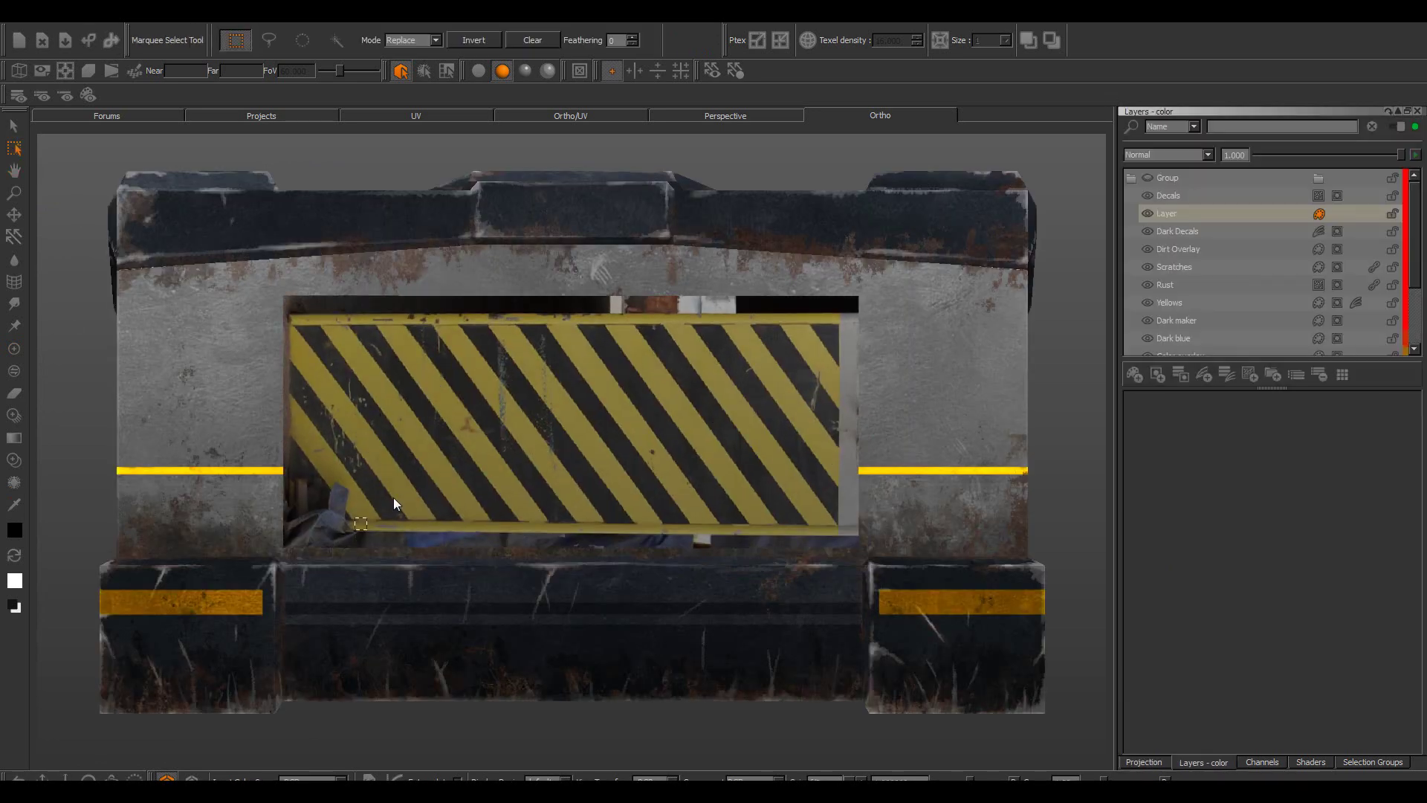
Crop the hazard-stripe photo to its striped area and warp its corners straight on the crate's back panel
{"action": "left_click_drag", "start_coordinate": [394, 497], "coordinate": [837, 313]}
{"action": "key", "text": "w"}
{"action": "left_click_drag", "start_coordinate": [335, 303], "coordinate": [875, 564]}
{"action": "left_click_drag", "start_coordinate": [875, 564], "coordinate": [874, 555]}
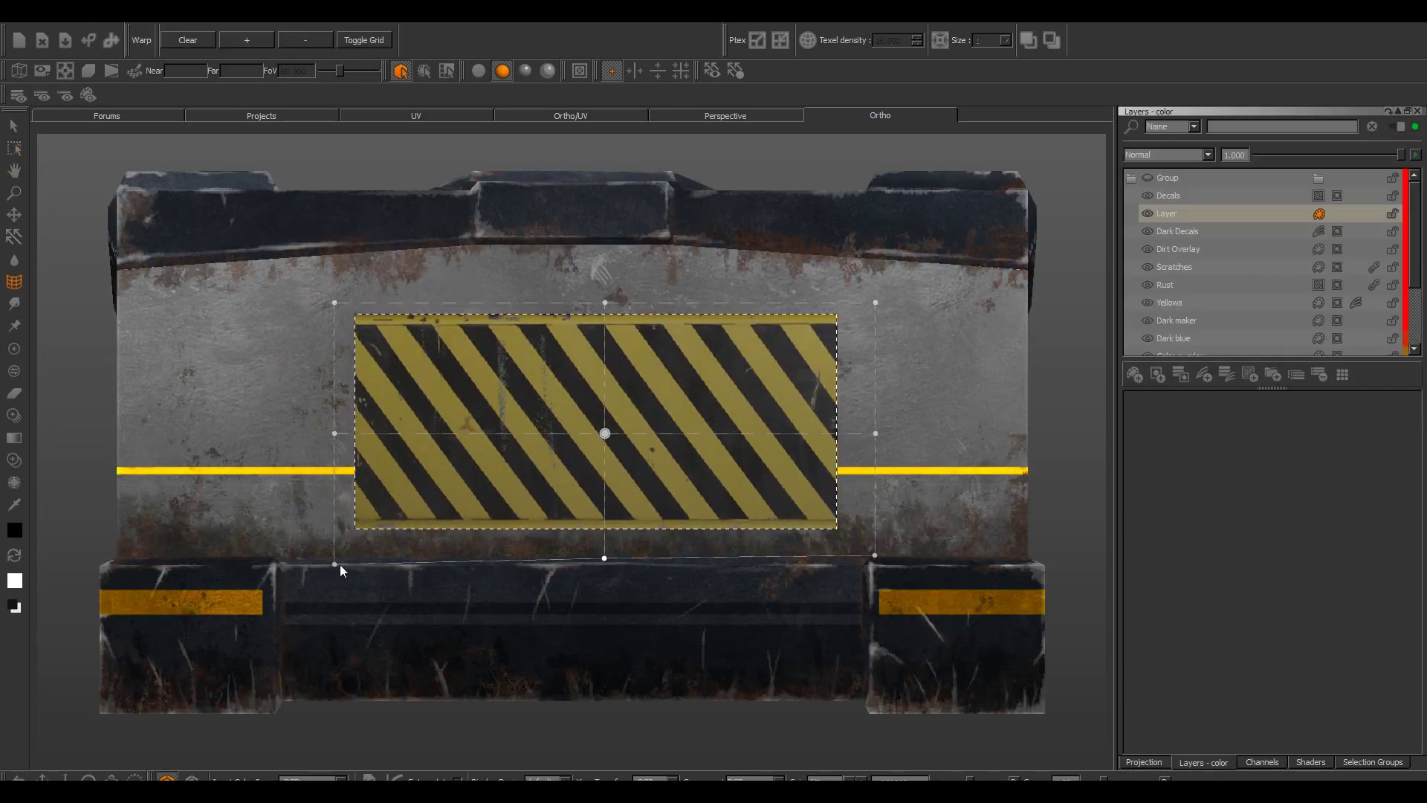
{"action": "mouse_move", "coordinate": [604, 431]}
{"action": "right_mouse_down", "text": "alt"}
{"action": "mouse_move", "coordinate": [669, 262]}
{"action": "mouse_move", "coordinate": [715, 303]}
{"action": "right_mouse_up", "text": "alt"}
{"action": "middle_click_drag", "start_coordinate": [715, 303], "coordinate": [749, 251], "text": "alt"}
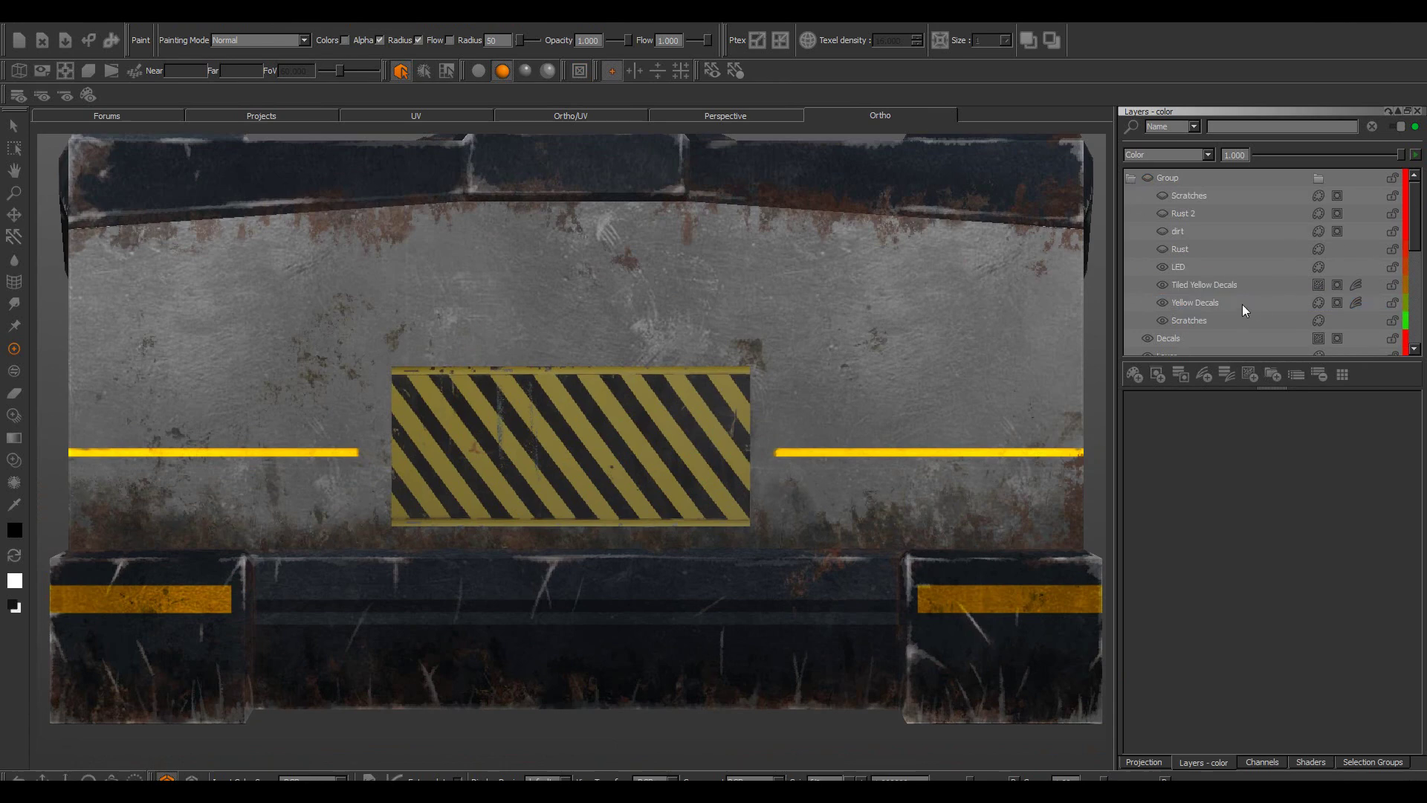
Select the Saturation 3, Brightness and Levels adjustments of Yellow Decals, and add an Invert adjustment stack to Yellow Decals extras
{"action": "left_click", "coordinate": [1355, 302]}
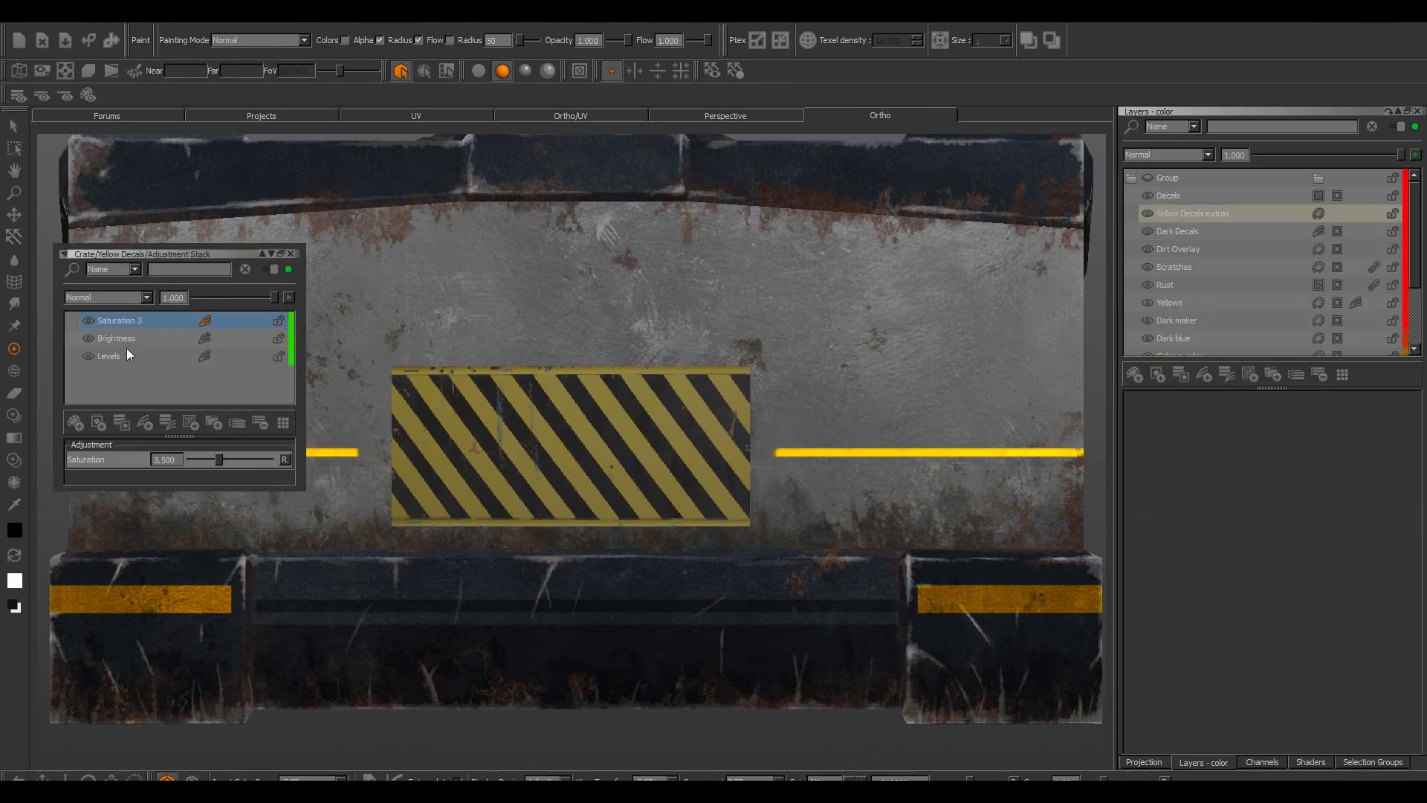
{"action": "left_click", "coordinate": [134, 356], "text": "shift"}
{"action": "right_click", "coordinate": [1297, 216]}
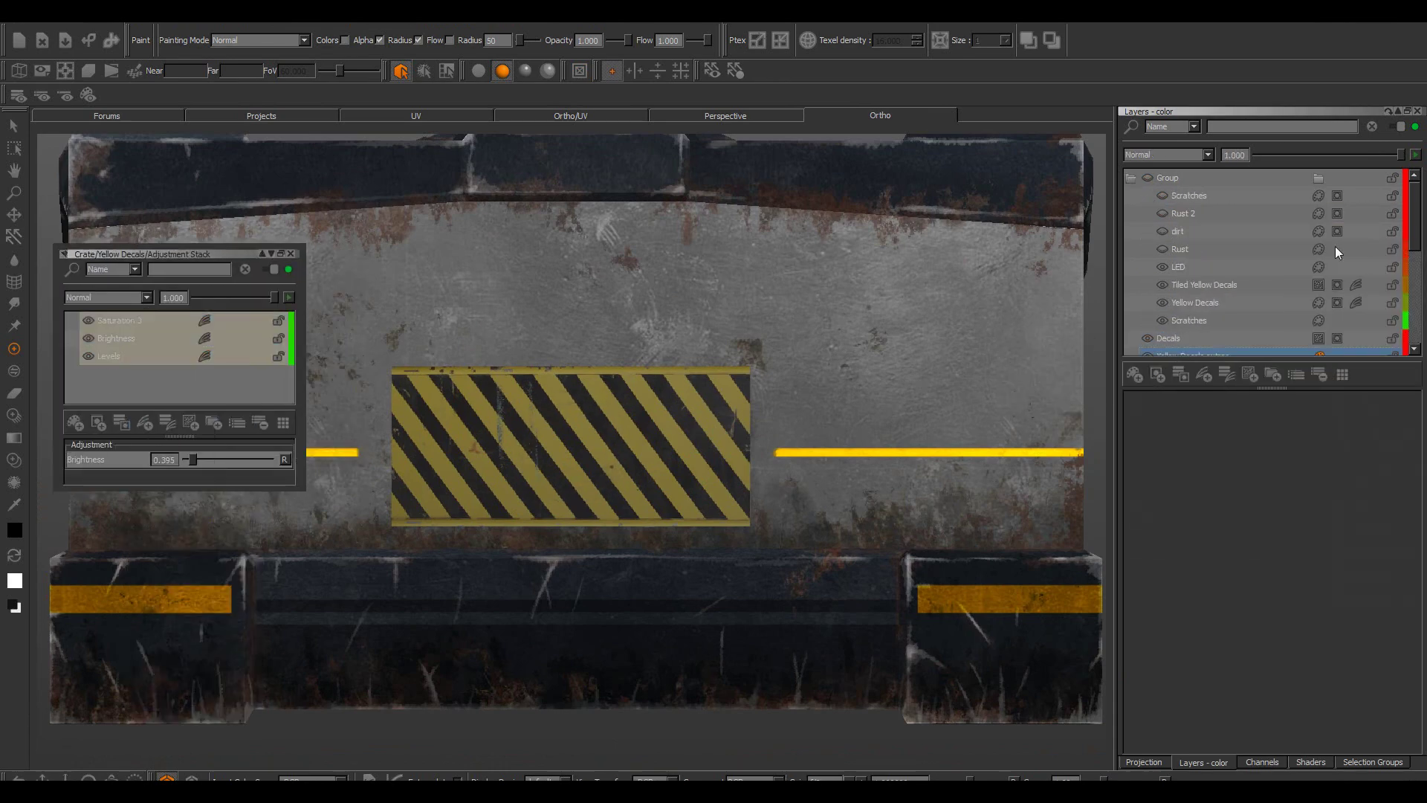
{"action": "right_click", "coordinate": [1363, 298]}
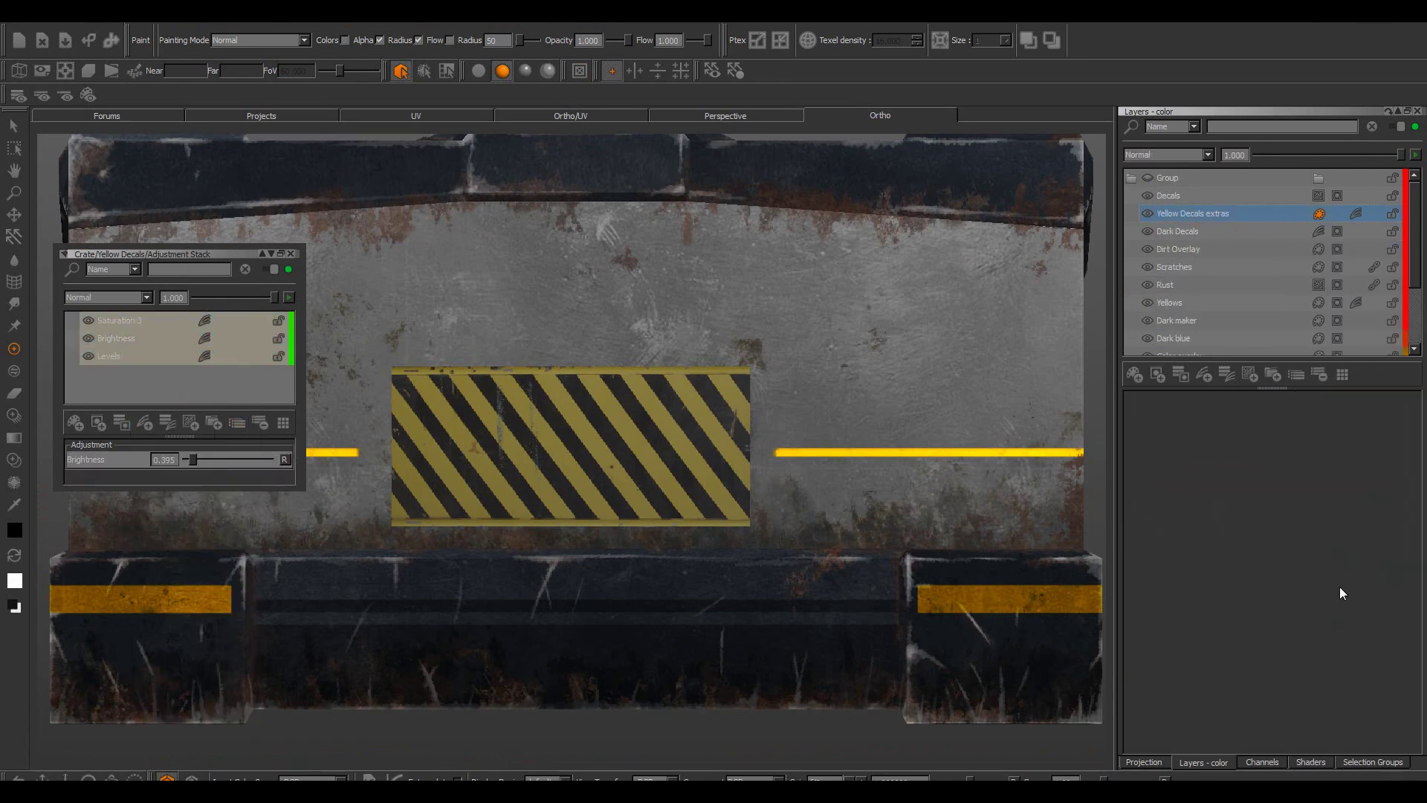
Replace the Invert adjustment in the Yellow Decals extras stack with copies of the Saturation 3, Brightness and Levels adjustments
{"action": "left_click", "coordinate": [1355, 214]}
{"action": "left_click_drag", "start_coordinate": [1232, 226], "coordinate": [671, 259]}
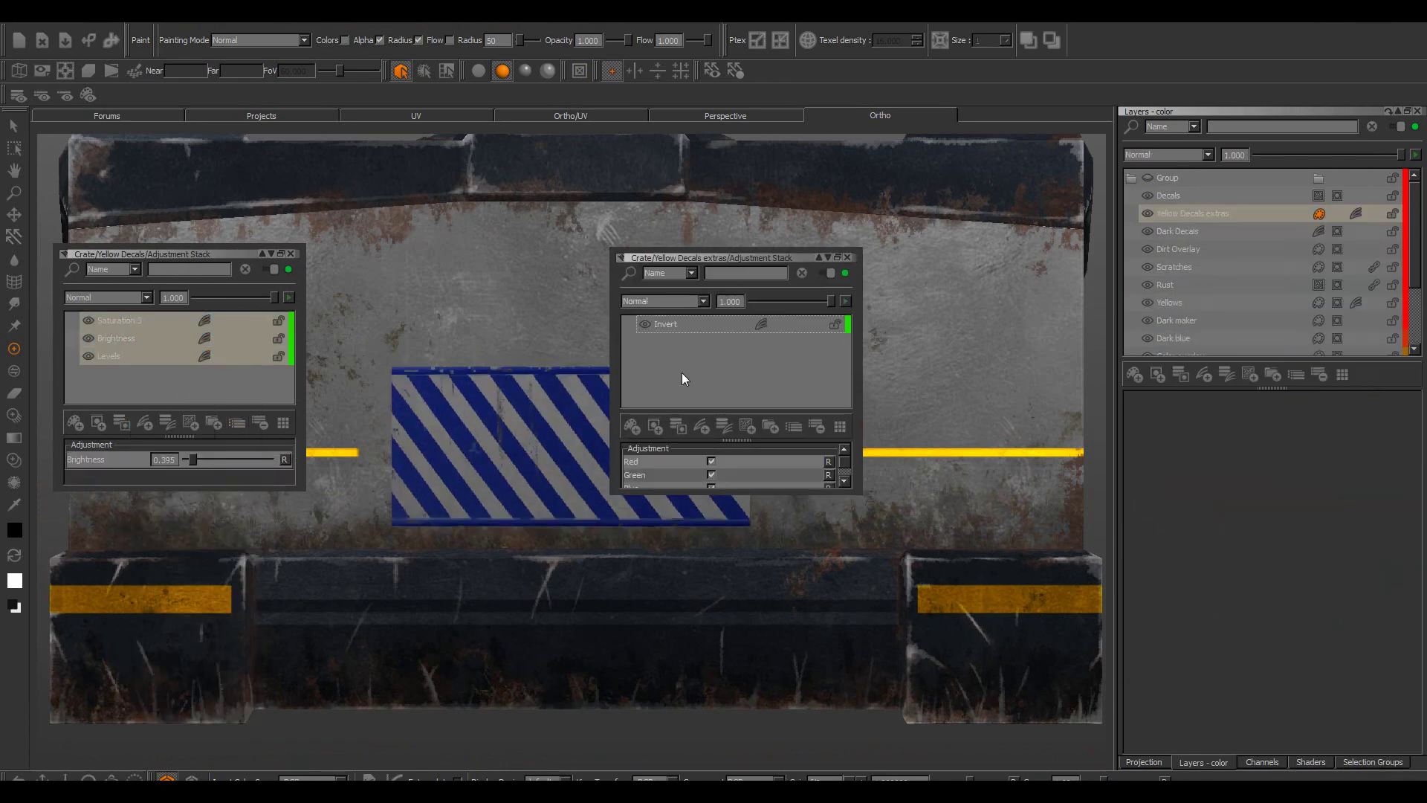
{"action": "right_click", "coordinate": [709, 328]}
{"action": "left_click", "coordinate": [716, 373]}
{"action": "right_click", "coordinate": [668, 381]}
{"action": "left_click", "coordinate": [684, 394]}
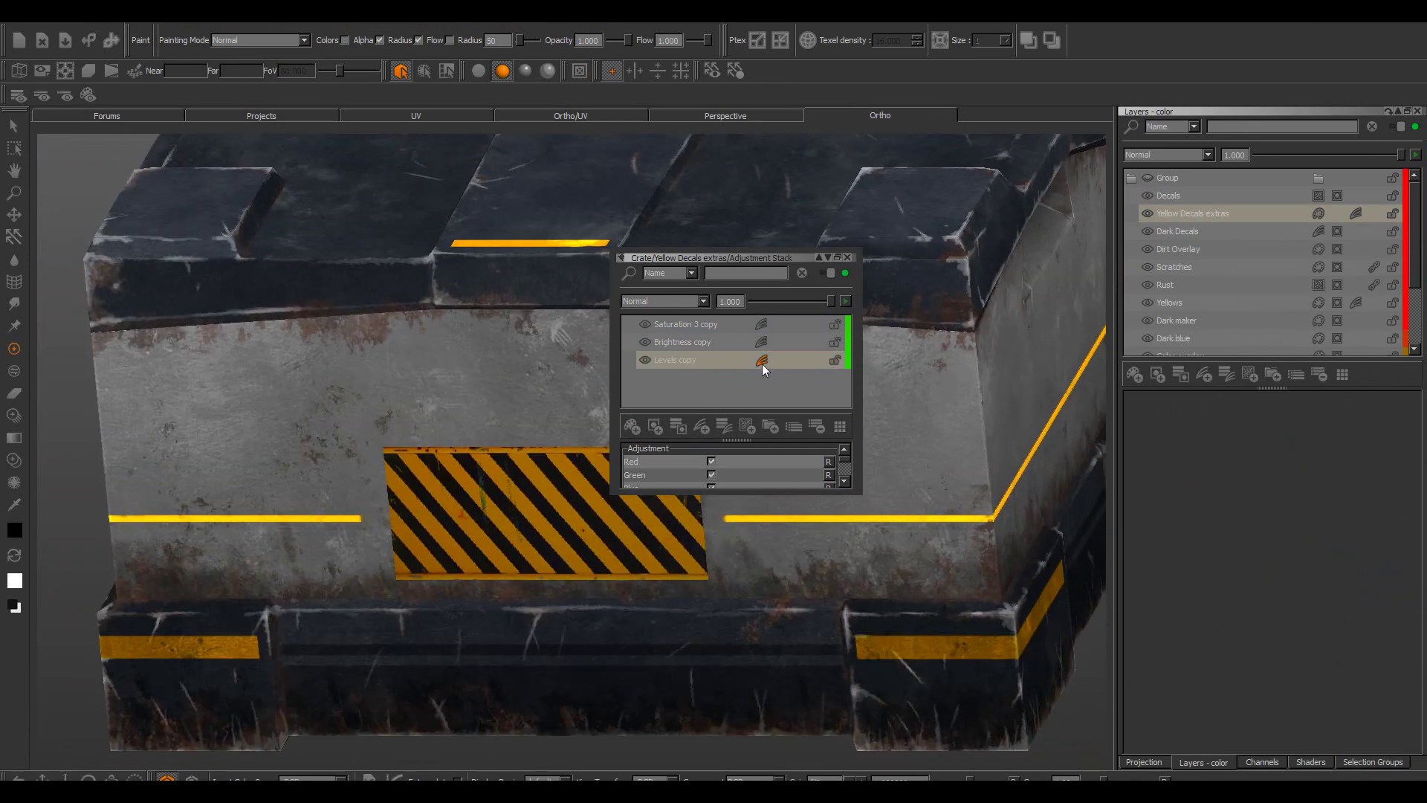
Tune the Levels copy adjustment on Yellow Decals extras, setting the input White to 0.800 and Mid to 0.450
{"action": "left_click_drag", "start_coordinate": [764, 252], "coordinate": [973, 253]}
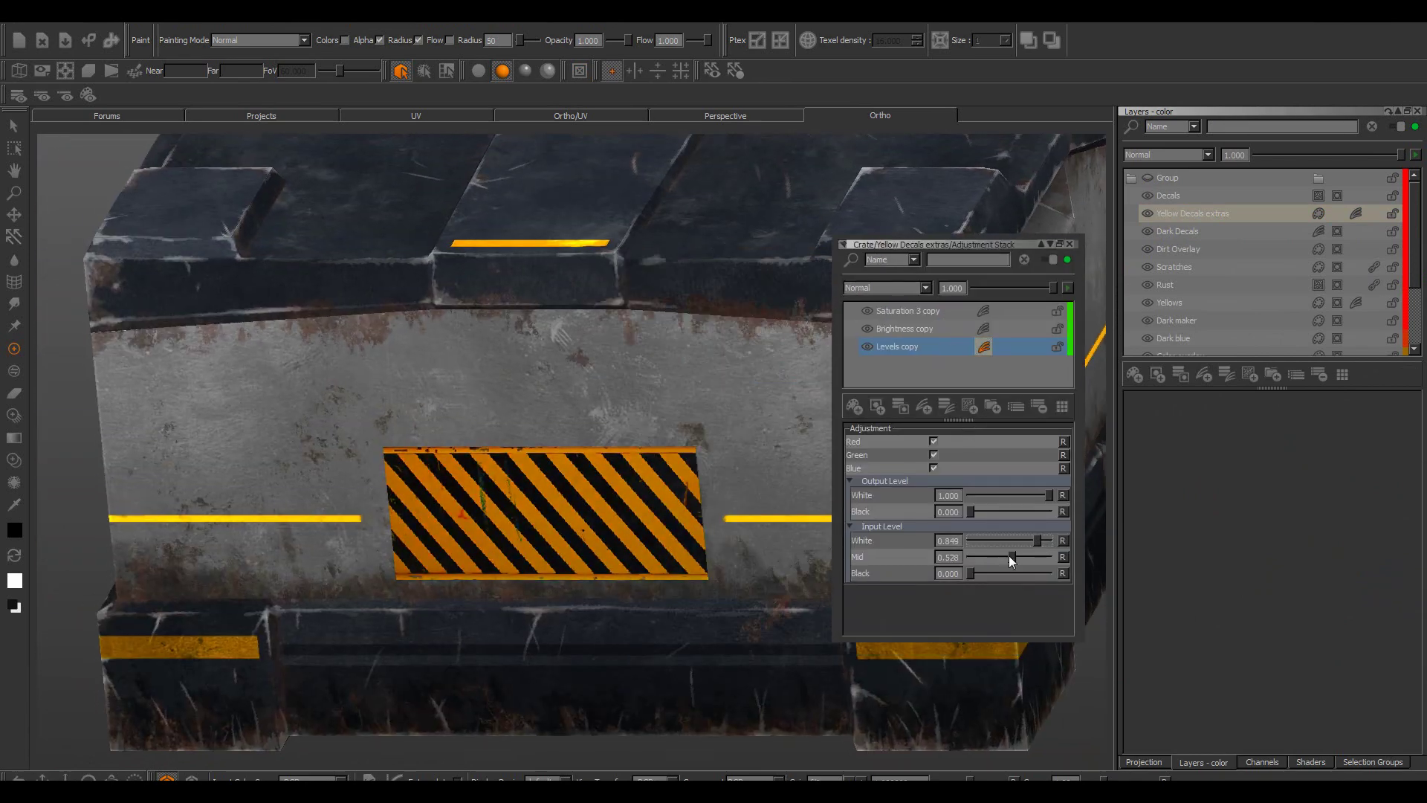
{"action": "left_click", "coordinate": [938, 328]}
{"action": "left_click", "coordinate": [896, 346]}
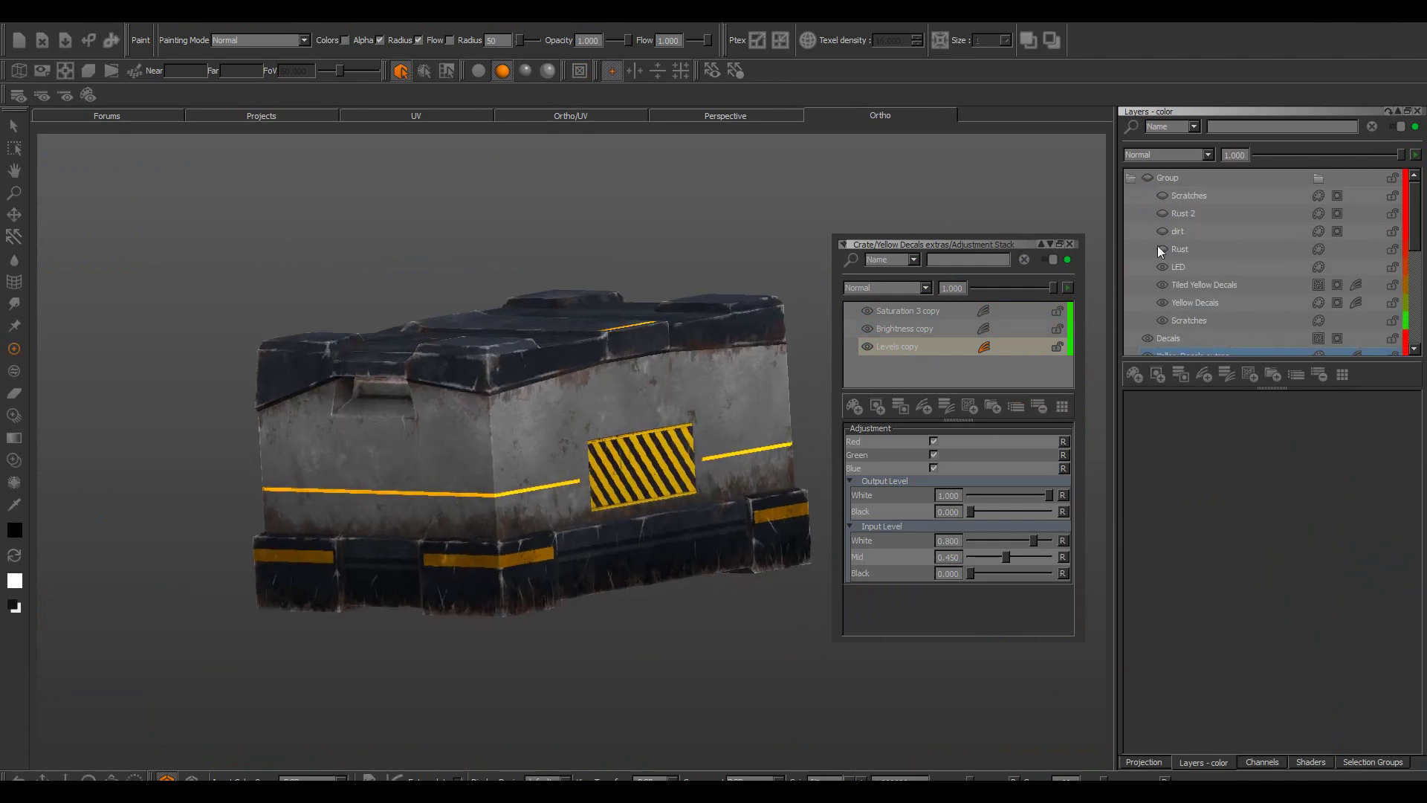
Set the Yellow Decals extras layer to Hard Light blending with an amount of 0.850
{"action": "left_click", "coordinate": [1203, 154]}
{"action": "left_click", "coordinate": [1180, 368]}
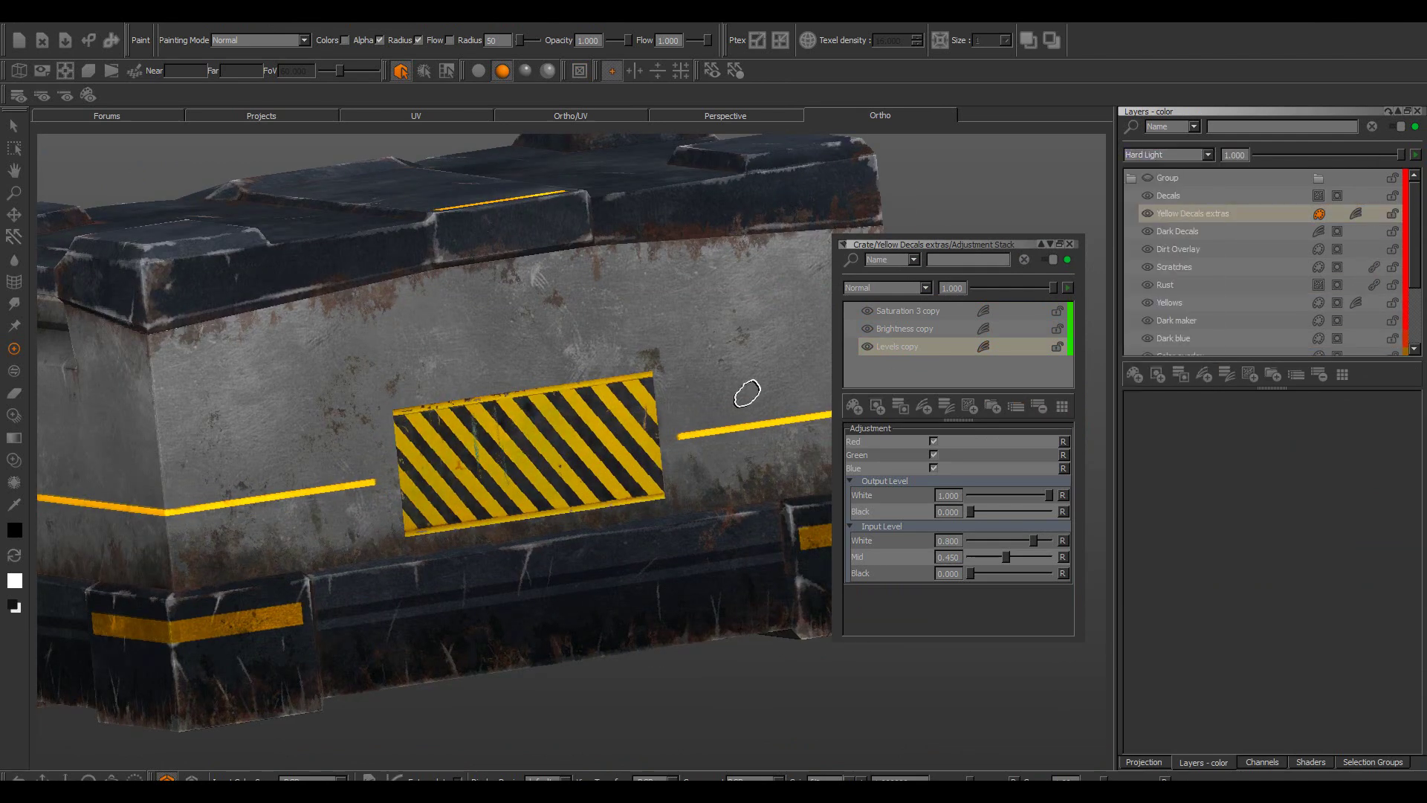
{"action": "left_click_drag", "start_coordinate": [1380, 155], "coordinate": [1357, 155]}
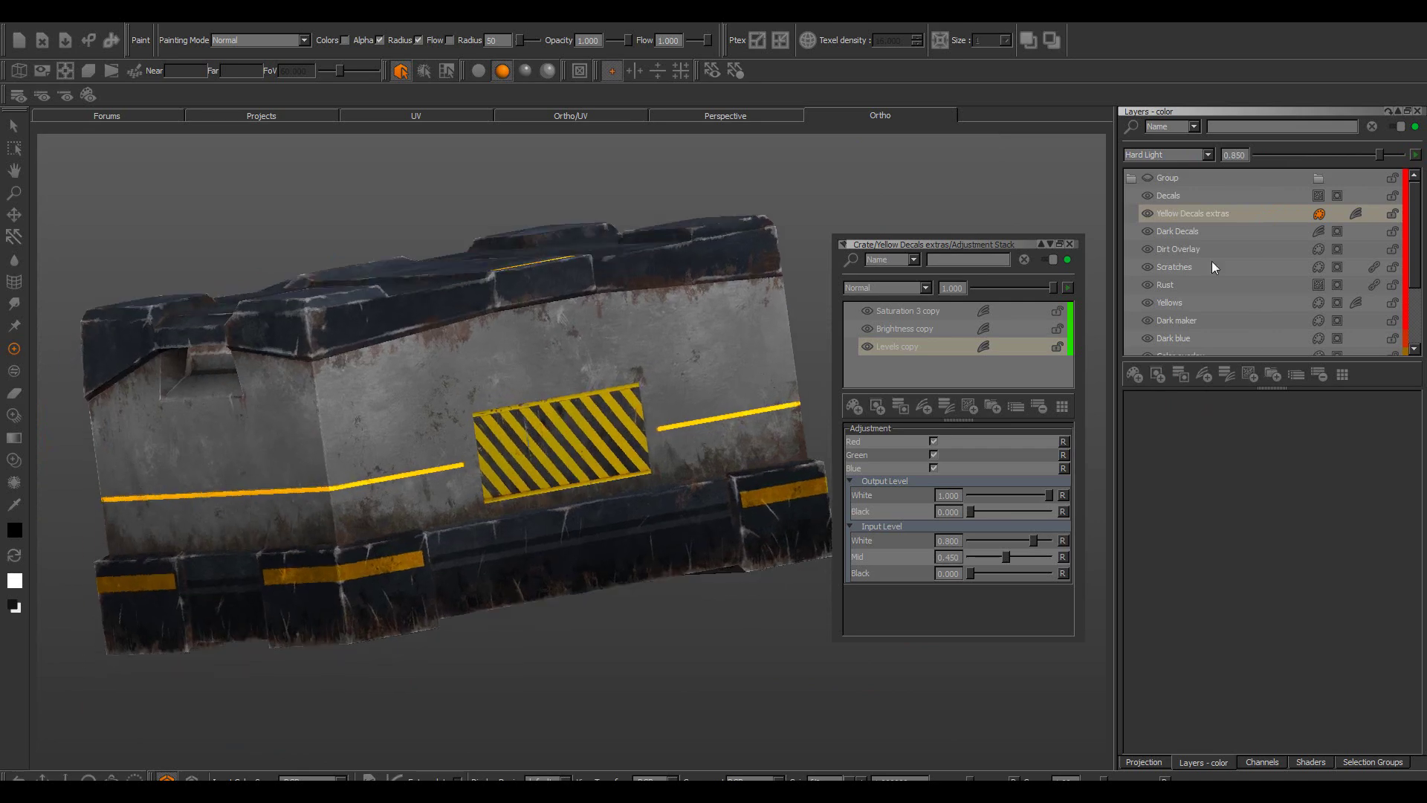
Close the Yellow Decals extras adjustment stack and lower the Dark Decals layer's amount to 0.900
{"action": "left_click", "coordinate": [1233, 195]}
{"action": "left_click", "coordinate": [1131, 179]}
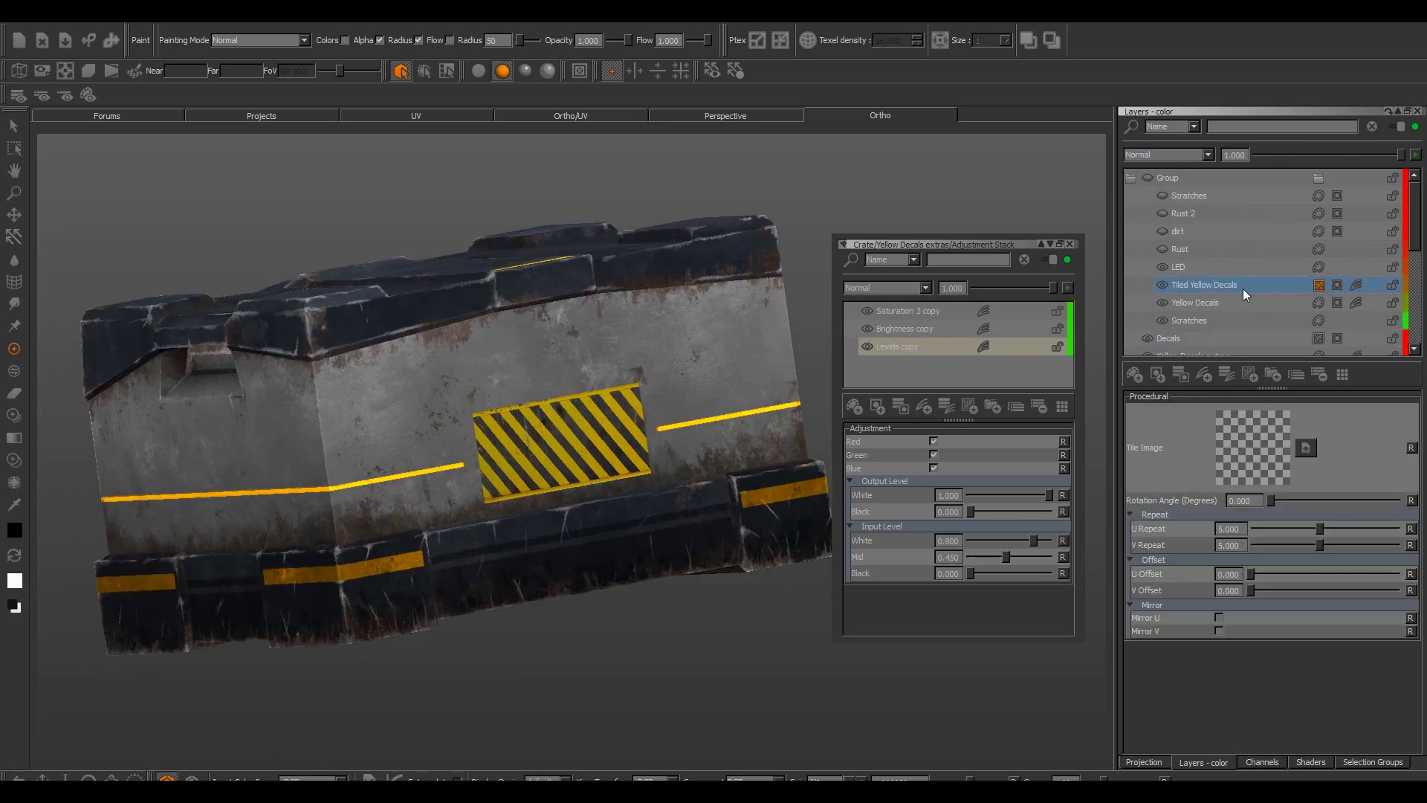
{"action": "left_click", "coordinate": [1256, 319]}
{"action": "left_click_drag", "start_coordinate": [668, 417], "coordinate": [839, 345], "text": "alt"}
{"action": "left_click", "coordinate": [1069, 244]}
{"action": "mouse_move", "coordinate": [1360, 214]}
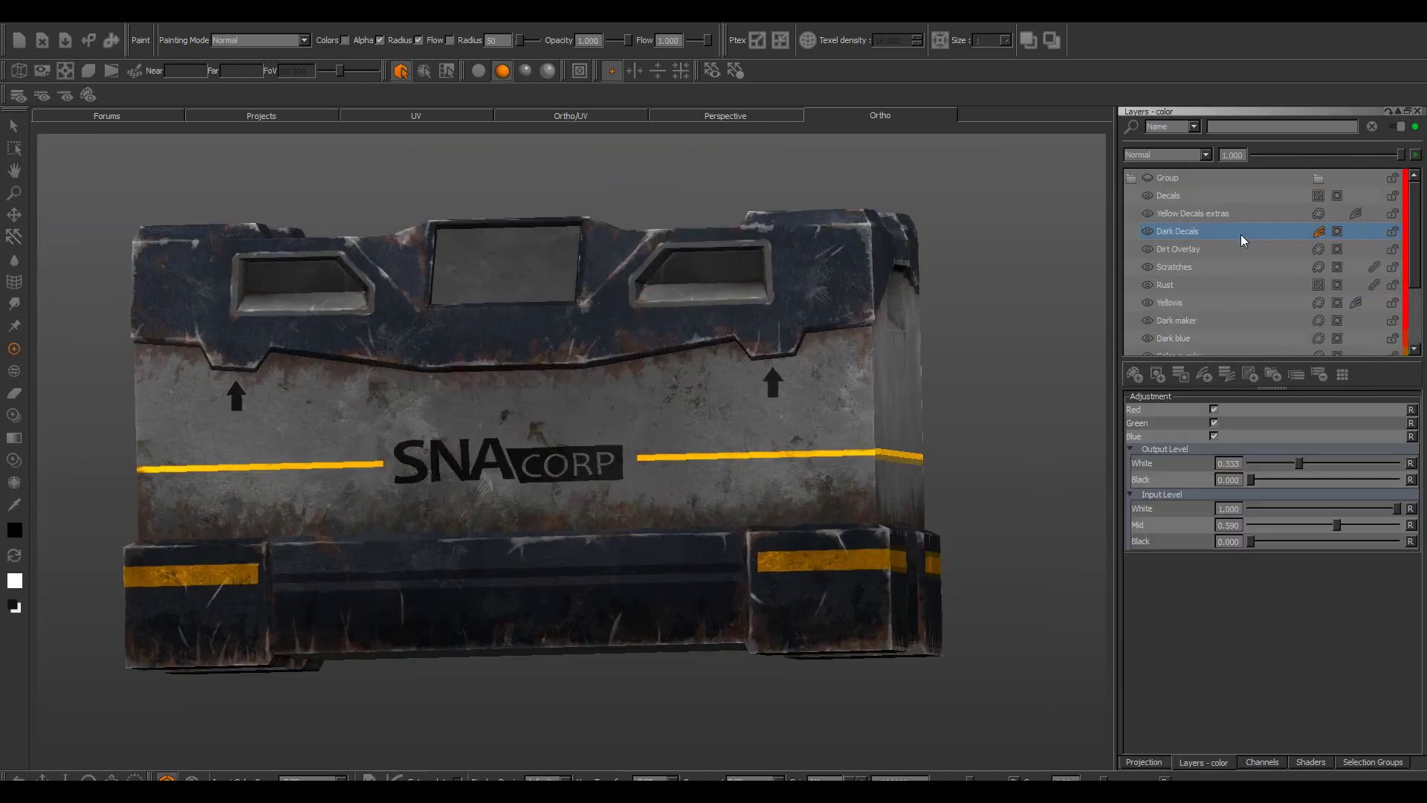
{"action": "left_click_drag", "start_coordinate": [1396, 158], "coordinate": [1387, 156]}
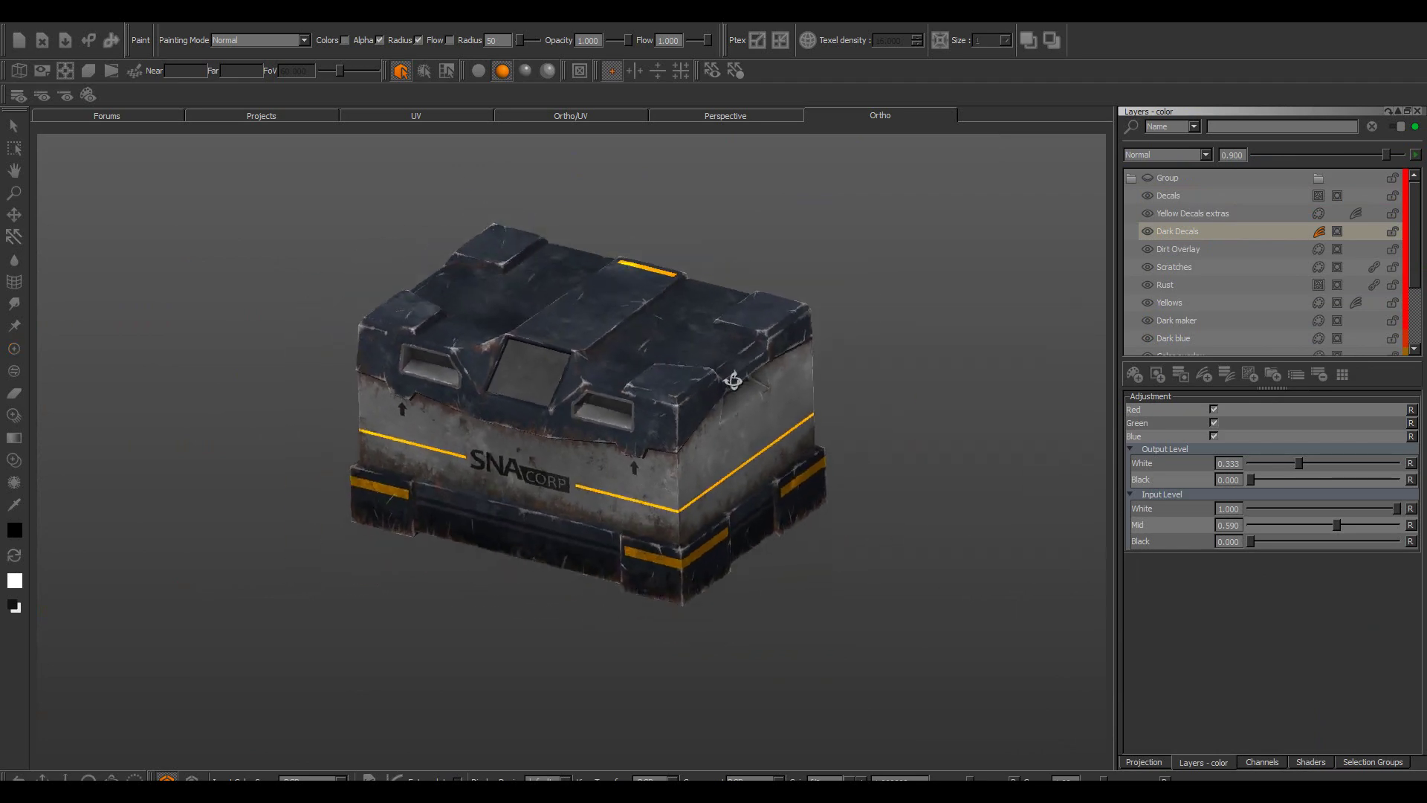
Ready the decal sheet for Paint Through on the Dark Decals mask, turned upright, scaled down over the hazard panel, with white paint
{"action": "left_click_drag", "start_coordinate": [737, 354], "coordinate": [697, 368], "text": "alt"}
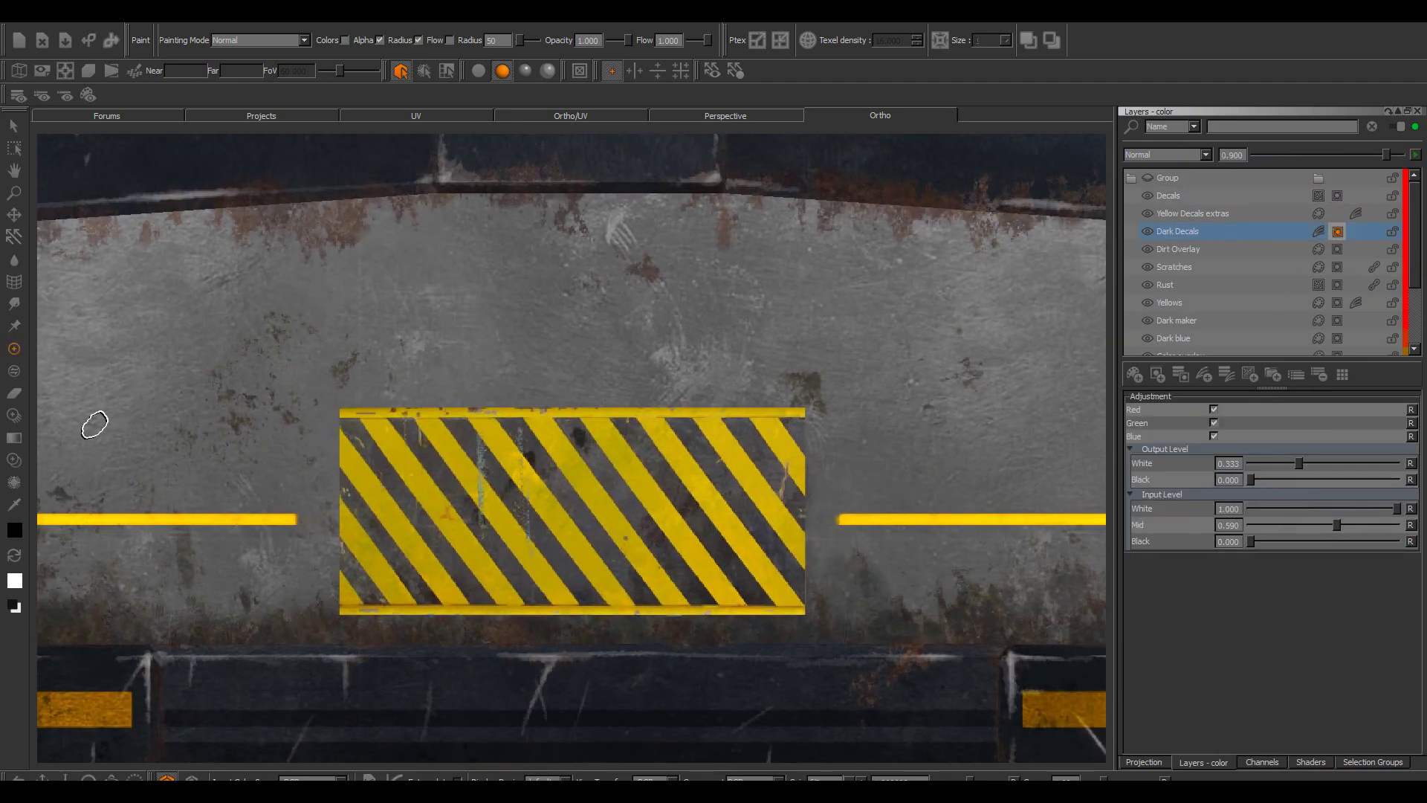
{"action": "left_click", "coordinate": [14, 415]}
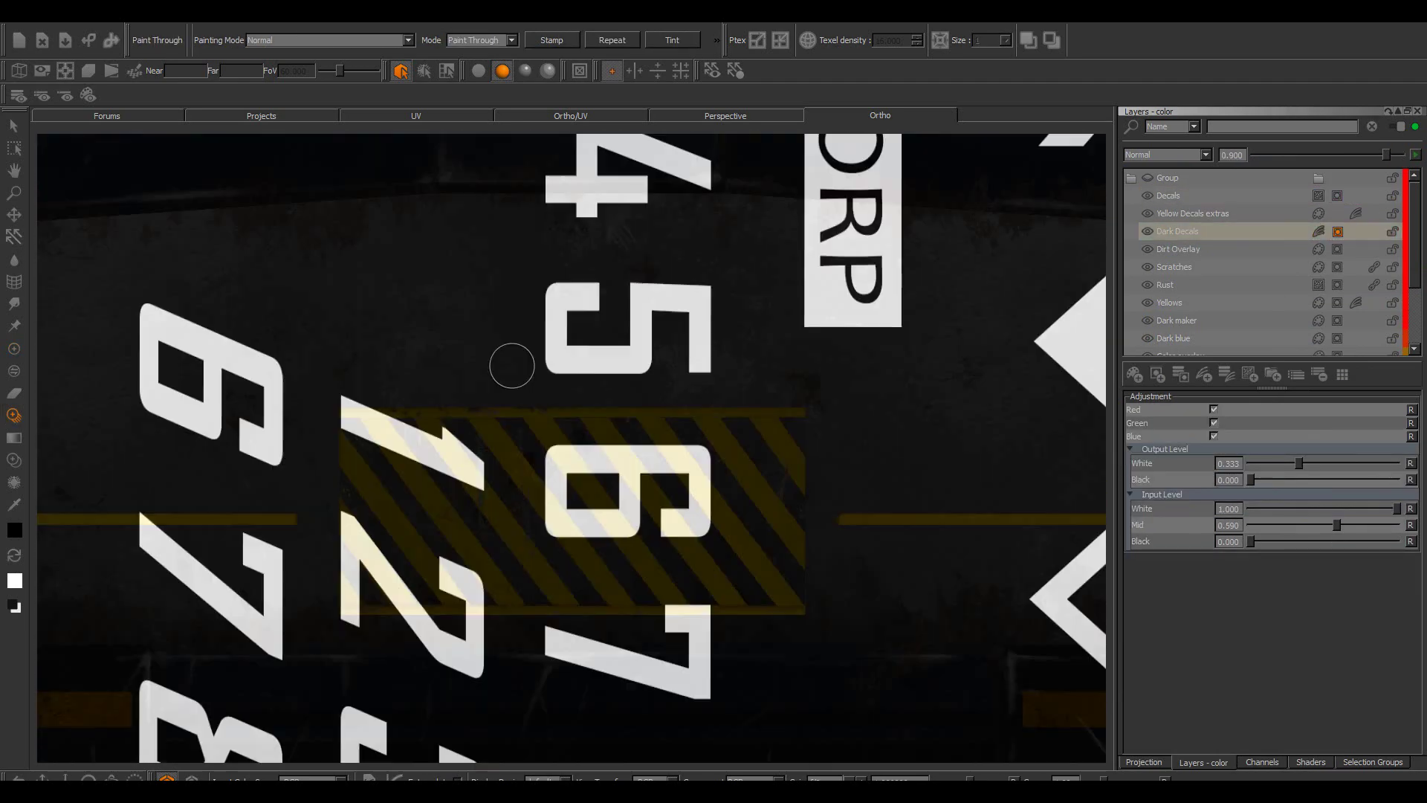
{"action": "key", "text": "Left"}
{"action": "left_click_drag", "start_coordinate": [530, 344], "coordinate": [550, 335], "text": "ctrl+shift"}
{"action": "left_click_drag", "start_coordinate": [550, 335], "coordinate": [520, 265], "text": "shift"}
{"action": "key", "text": "x"}
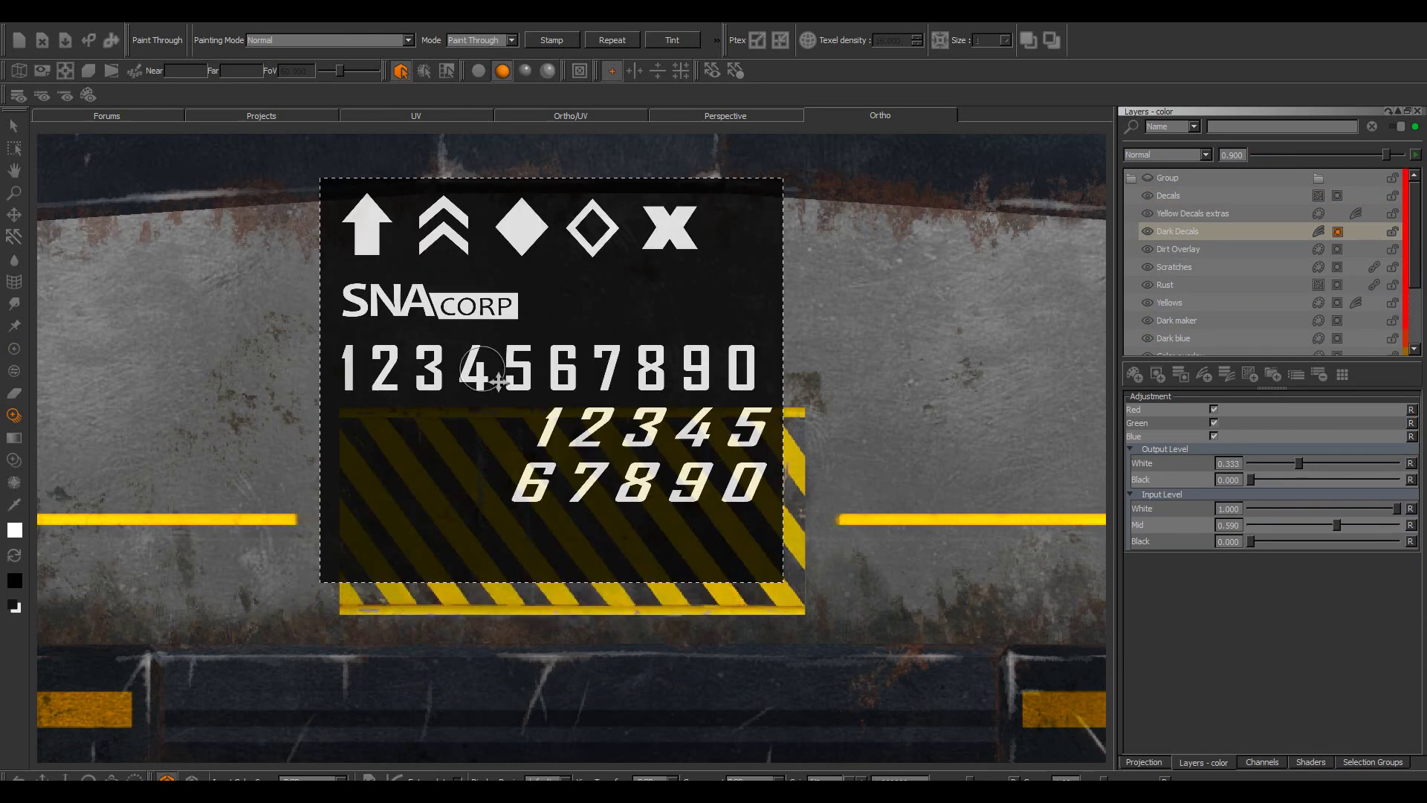
Stamp the digits 1, 356, 87 and an italic 14 in a row above the hazard panel, repositioning the decal sheet between them
{"action": "left_click_drag", "start_coordinate": [429, 352], "coordinate": [429, 382]}
{"action": "left_click_drag", "start_coordinate": [348, 357], "coordinate": [344, 373]}
{"action": "left_click", "coordinate": [472, 366]}
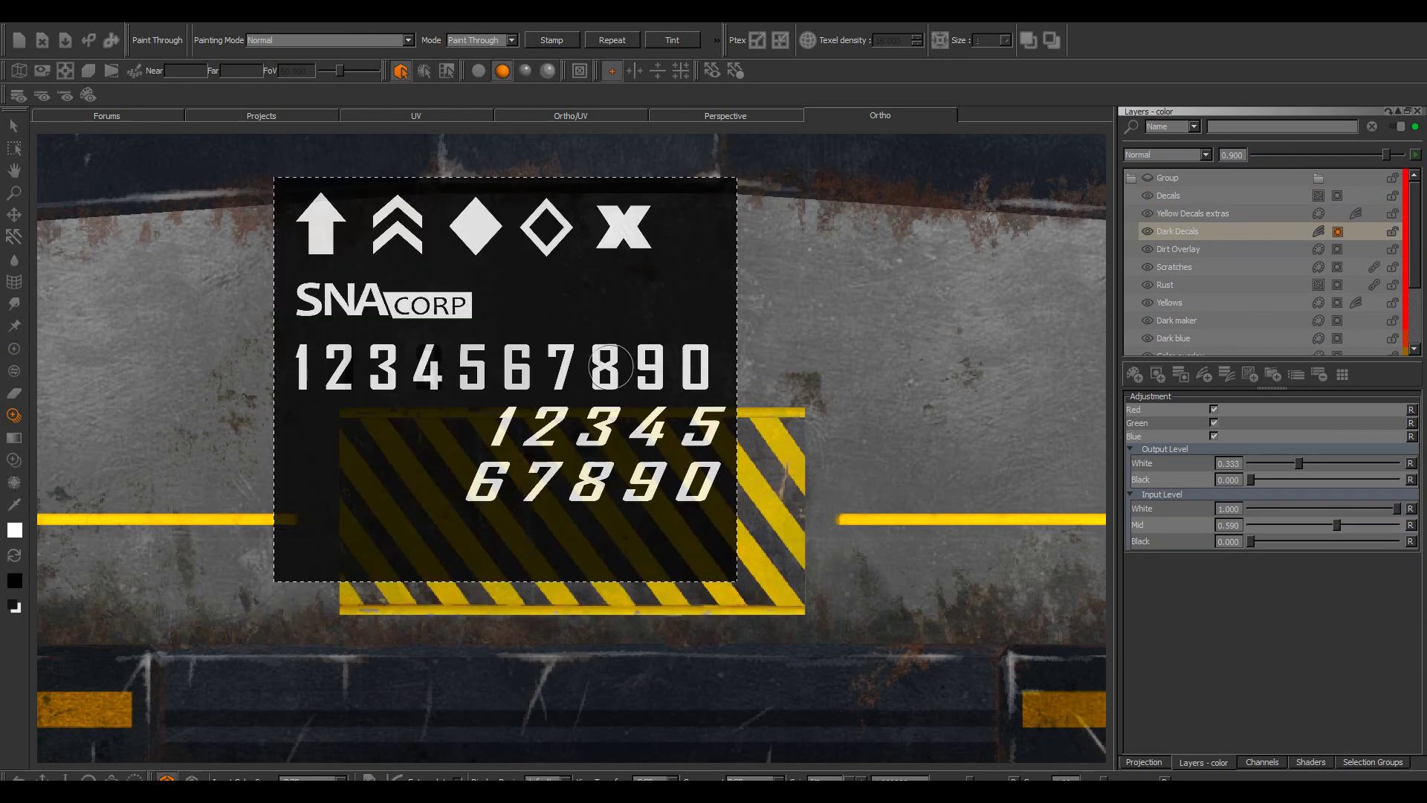
{"action": "left_click_drag", "start_coordinate": [697, 364], "coordinate": [696, 376]}
{"action": "left_click_drag", "start_coordinate": [697, 372], "coordinate": [782, 371], "text": "shift"}
{"action": "left_click_drag", "start_coordinate": [649, 358], "coordinate": [649, 376]}
{"action": "left_click_drag", "start_coordinate": [550, 434], "coordinate": [698, 360], "text": "shift"}
{"action": "mouse_move", "coordinate": [900, 402]}
{"action": "left_mouse_down", "text": "shift"}
{"action": "mouse_move", "coordinate": [915, 402]}
{"action": "mouse_move", "coordinate": [808, 399]}
{"action": "mouse_move", "coordinate": [786, 372]}
{"action": "left_mouse_up", "text": "shift"}
{"action": "mouse_move", "coordinate": [686, 222]}
{"action": "left_mouse_down", "text": "shift"}
{"action": "mouse_move", "coordinate": [867, 510]}
{"action": "mouse_move", "coordinate": [894, 506]}
{"action": "mouse_move", "coordinate": [845, 569]}
{"action": "left_mouse_up", "text": "shift"}
Move the decal sheet's hollow diamond beside the hazard panel and stamp it on the Decals layer's mask
{"action": "left_click", "coordinate": [1144, 762]}
{"action": "left_click", "coordinate": [1204, 762]}
{"action": "left_click", "coordinate": [1337, 231]}
{"action": "middle_click_drag", "start_coordinate": [1020, 428], "coordinate": [901, 436], "text": "alt"}
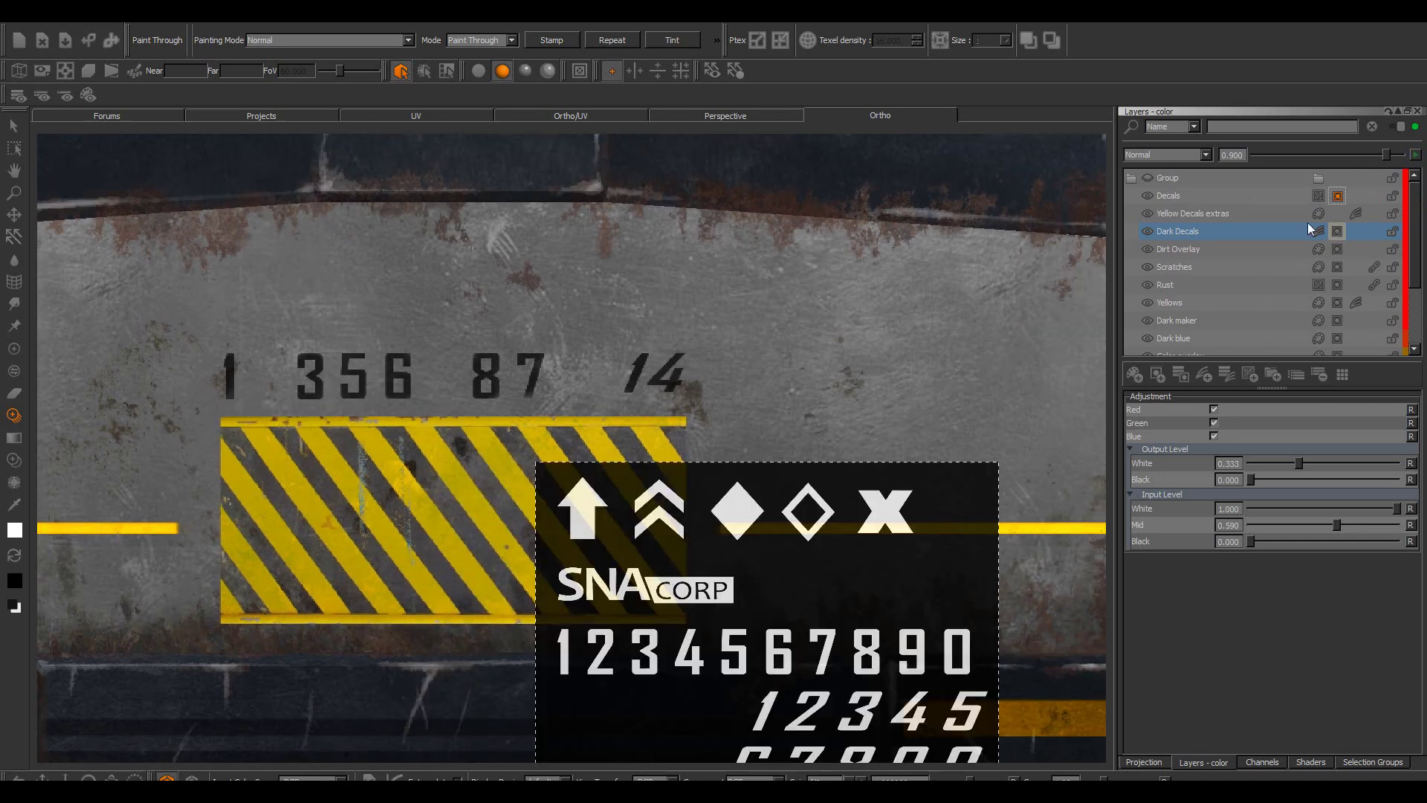
{"action": "left_click", "coordinate": [1336, 196]}
{"action": "left_click_drag", "start_coordinate": [809, 515], "coordinate": [746, 455], "text": "shift"}
{"action": "left_click_drag", "start_coordinate": [743, 445], "coordinate": [748, 459]}
Try to stamp a symbol from the repositioned decal sheet on the crate's end panel through the Dark Decals mask
{"action": "left_click", "coordinate": [1319, 305]}
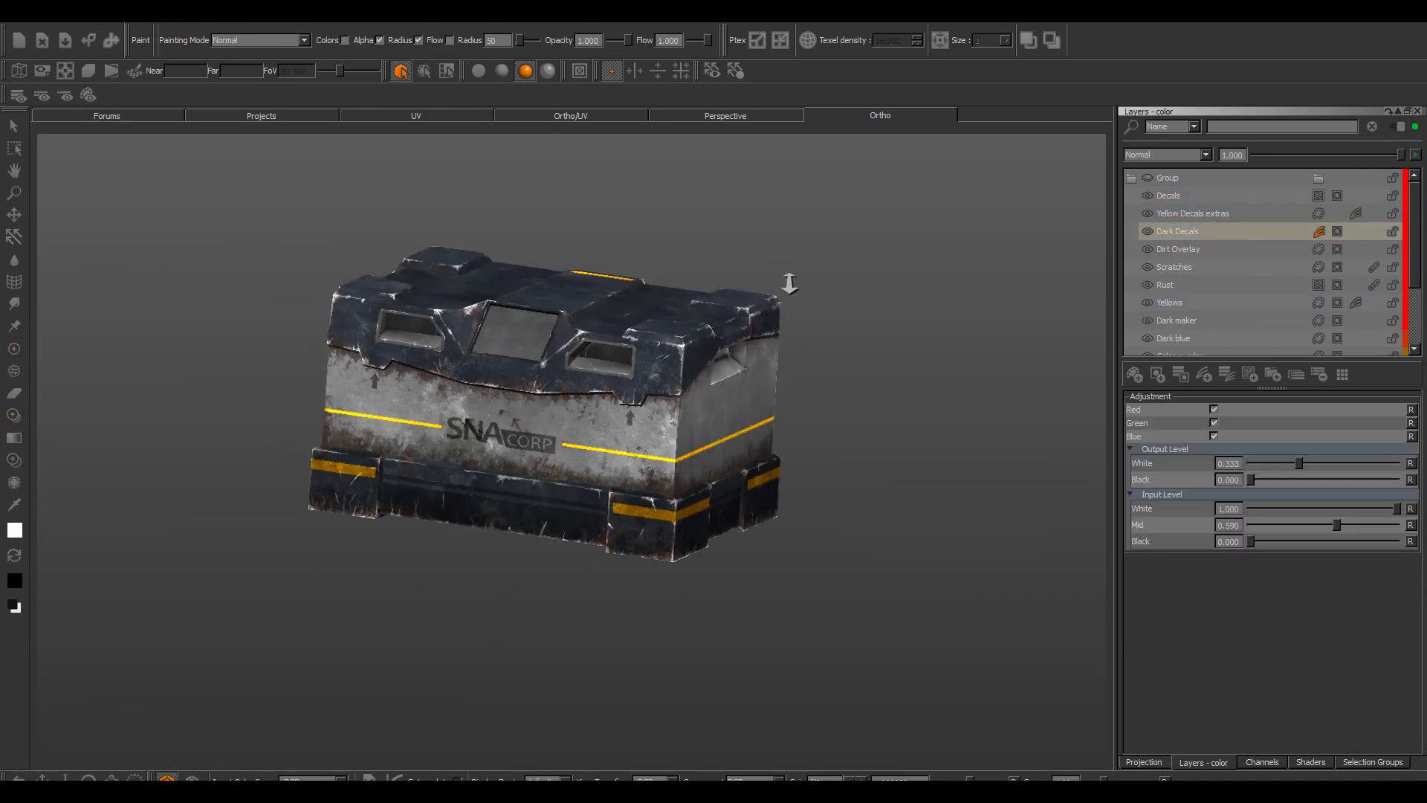
{"action": "scroll", "coordinate": [787, 280], "scroll_direction": "up", "scroll_amount": 2}
{"action": "left_click_drag", "start_coordinate": [787, 280], "coordinate": [661, 334]}
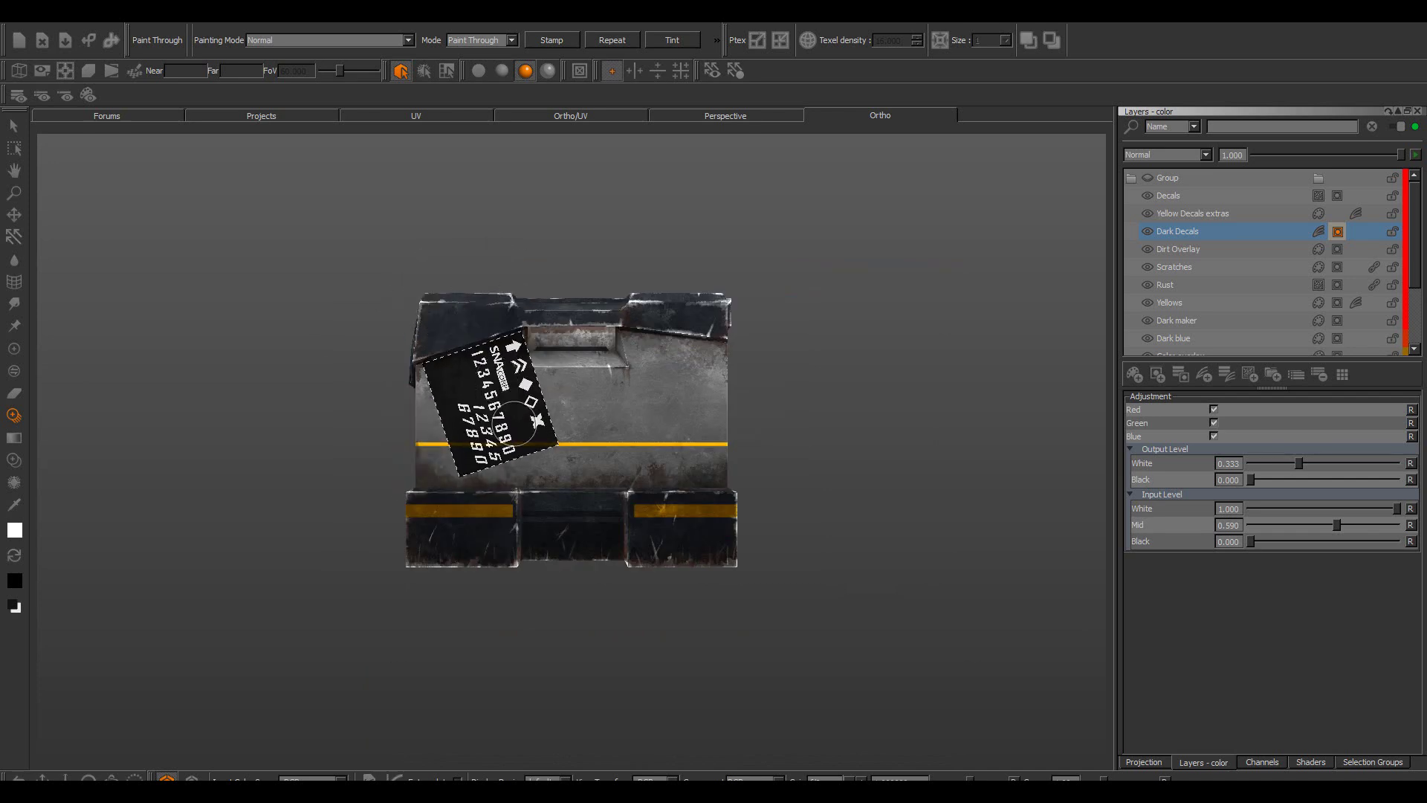
{"action": "left_click_drag", "start_coordinate": [514, 423], "coordinate": [478, 435]}
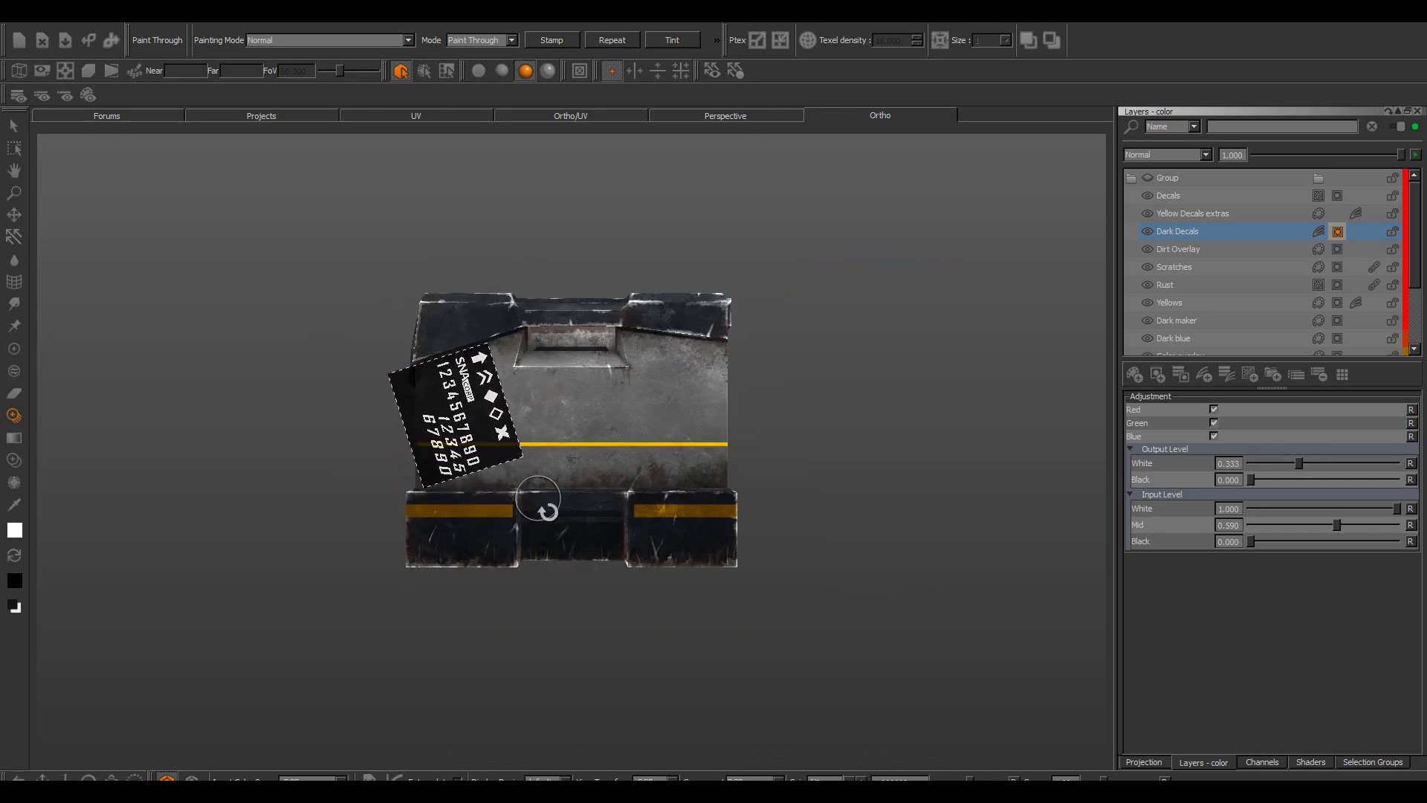
{"action": "left_click_drag", "start_coordinate": [631, 406], "coordinate": [838, 388], "text": "alt"}
{"action": "key", "text": "bracketleft"}
{"action": "left_click_drag", "start_coordinate": [488, 439], "coordinate": [699, 439], "text": "shift"}
{"action": "left_click_drag", "start_coordinate": [699, 439], "coordinate": [628, 304], "text": "ctrl"}
{"action": "mouse_move", "coordinate": [694, 542]}
{"action": "left_mouse_down", "text": "shift"}
{"action": "mouse_move", "coordinate": [760, 444]}
{"action": "mouse_move", "coordinate": [867, 386]}
{"action": "mouse_move", "coordinate": [799, 402]}
{"action": "left_mouse_up", "text": "shift"}
{"action": "key", "text": "ctrl+z"}
{"action": "right_click_drag", "start_coordinate": [800, 402], "coordinate": [733, 415], "text": "alt"}
{"action": "left_click_drag", "start_coordinate": [732, 415], "coordinate": [716, 392], "text": "alt"}
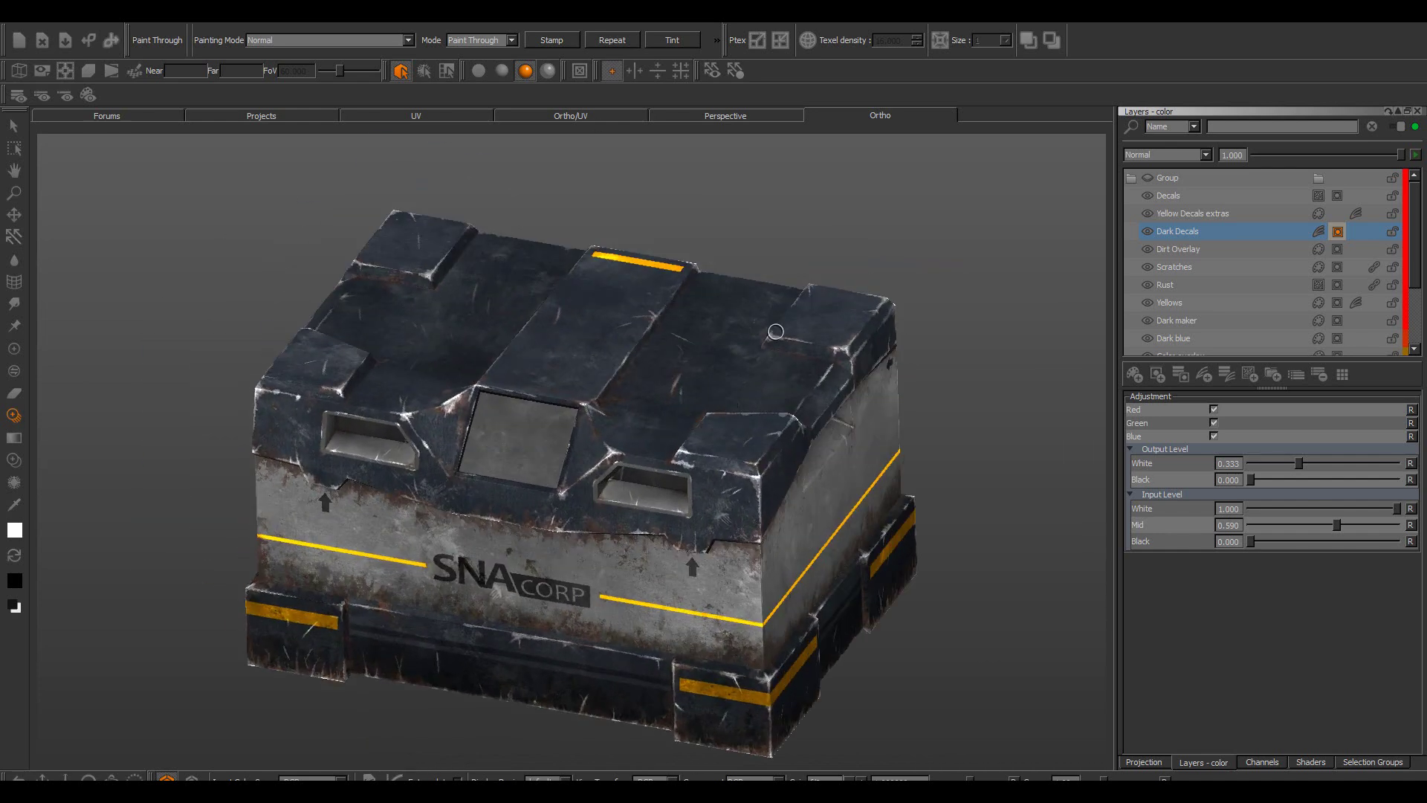
Darken the light cross-shaped UV island by painting it on the dark color layers' masks, including Dark maker
{"action": "right_click_drag", "start_coordinate": [776, 335], "coordinate": [580, 319], "text": "alt"}
{"action": "left_click_drag", "start_coordinate": [658, 261], "coordinate": [645, 350], "text": "alt"}
{"action": "right_click_drag", "start_coordinate": [645, 349], "coordinate": [699, 327], "text": "alt"}
{"action": "left_click", "coordinate": [594, 118]}
{"action": "scroll", "coordinate": [1246, 298], "scroll_direction": "down", "scroll_amount": 1}
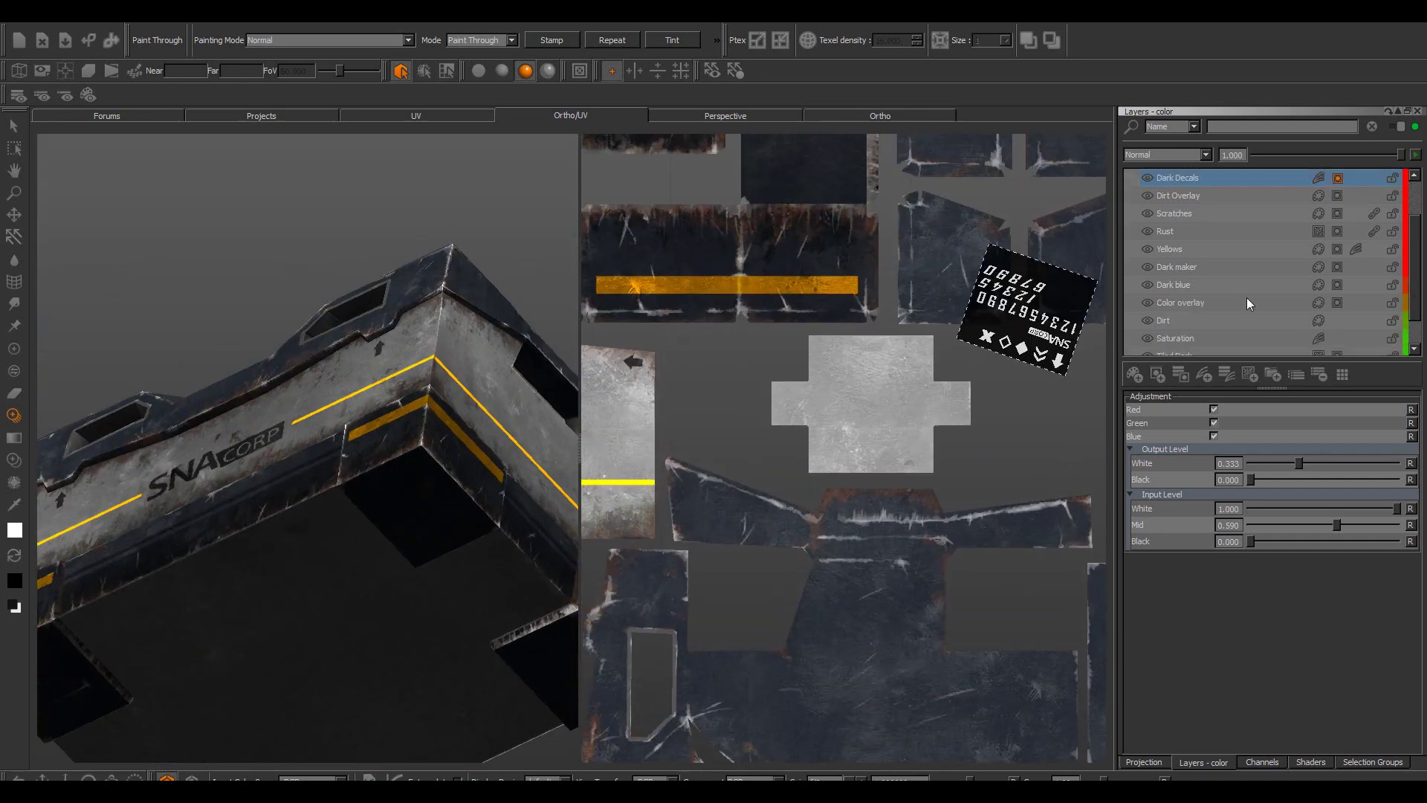
{"action": "left_click", "coordinate": [1247, 303]}
{"action": "key", "text": "p"}
{"action": "mouse_move", "coordinate": [818, 392]}
{"action": "left_mouse_down"}
{"action": "mouse_move", "coordinate": [773, 408]}
{"action": "mouse_move", "coordinate": [935, 453]}
{"action": "mouse_move", "coordinate": [874, 420]}
{"action": "left_mouse_up"}
{"action": "key", "text": "k"}
{"action": "left_click", "coordinate": [735, 370]}
{"action": "left_click", "coordinate": [838, 477]}
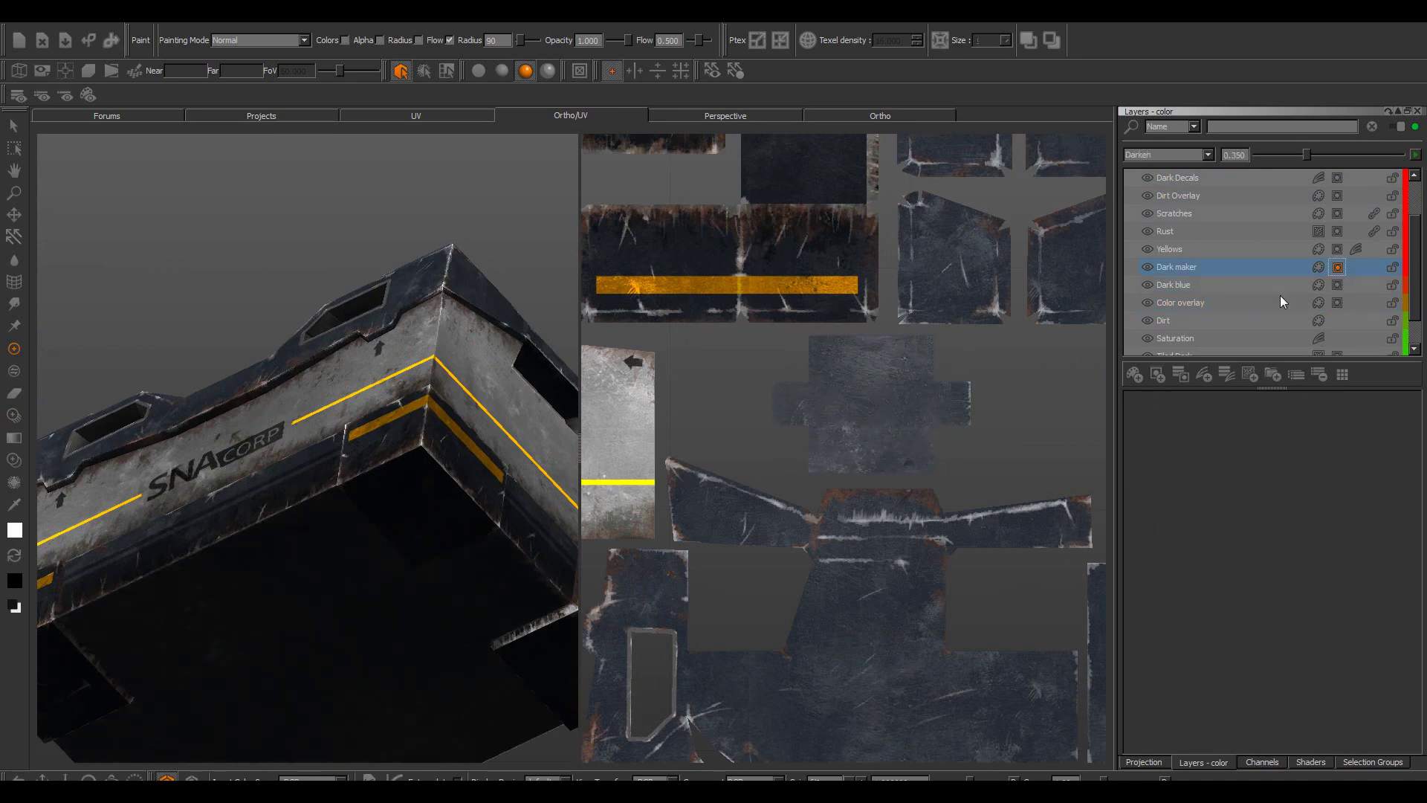
{"action": "left_click_drag", "start_coordinate": [808, 461], "coordinate": [933, 405]}
Marquee-select a rectangle inside the lid's central panel, clear of its yellow stripe, and darken it on the Dark blue mask
{"action": "right_click_drag", "start_coordinate": [416, 416], "coordinate": [297, 379], "text": "alt"}
{"action": "left_click_drag", "start_coordinate": [297, 379], "coordinate": [335, 446], "text": "alt"}
{"action": "left_click", "coordinate": [880, 116]}
{"action": "mouse_move", "coordinate": [658, 405]}
{"action": "left_mouse_down", "text": "alt"}
{"action": "mouse_move", "coordinate": [751, 312]}
{"action": "mouse_move", "coordinate": [800, 358]}
{"action": "left_mouse_up", "text": "alt"}
{"action": "left_click", "coordinate": [532, 119]}
{"action": "left_click_drag", "start_coordinate": [471, 312], "coordinate": [461, 357], "text": "alt"}
{"action": "middle_click_drag", "start_coordinate": [821, 628], "coordinate": [609, 379], "text": "alt"}
{"action": "right_click_drag", "start_coordinate": [609, 379], "coordinate": [756, 568], "text": "alt"}
{"action": "left_click_drag", "start_coordinate": [416, 320], "coordinate": [461, 476], "text": "alt"}
{"action": "mouse_move", "coordinate": [460, 416]}
{"action": "middle_mouse_down", "text": "alt"}
{"action": "mouse_move", "coordinate": [500, 498]}
{"action": "mouse_move", "coordinate": [503, 467]}
{"action": "middle_mouse_up", "text": "alt"}
{"action": "right_click_drag", "start_coordinate": [503, 466], "coordinate": [535, 475], "text": "alt"}
{"action": "right_click_drag", "start_coordinate": [884, 460], "coordinate": [857, 472], "text": "alt"}
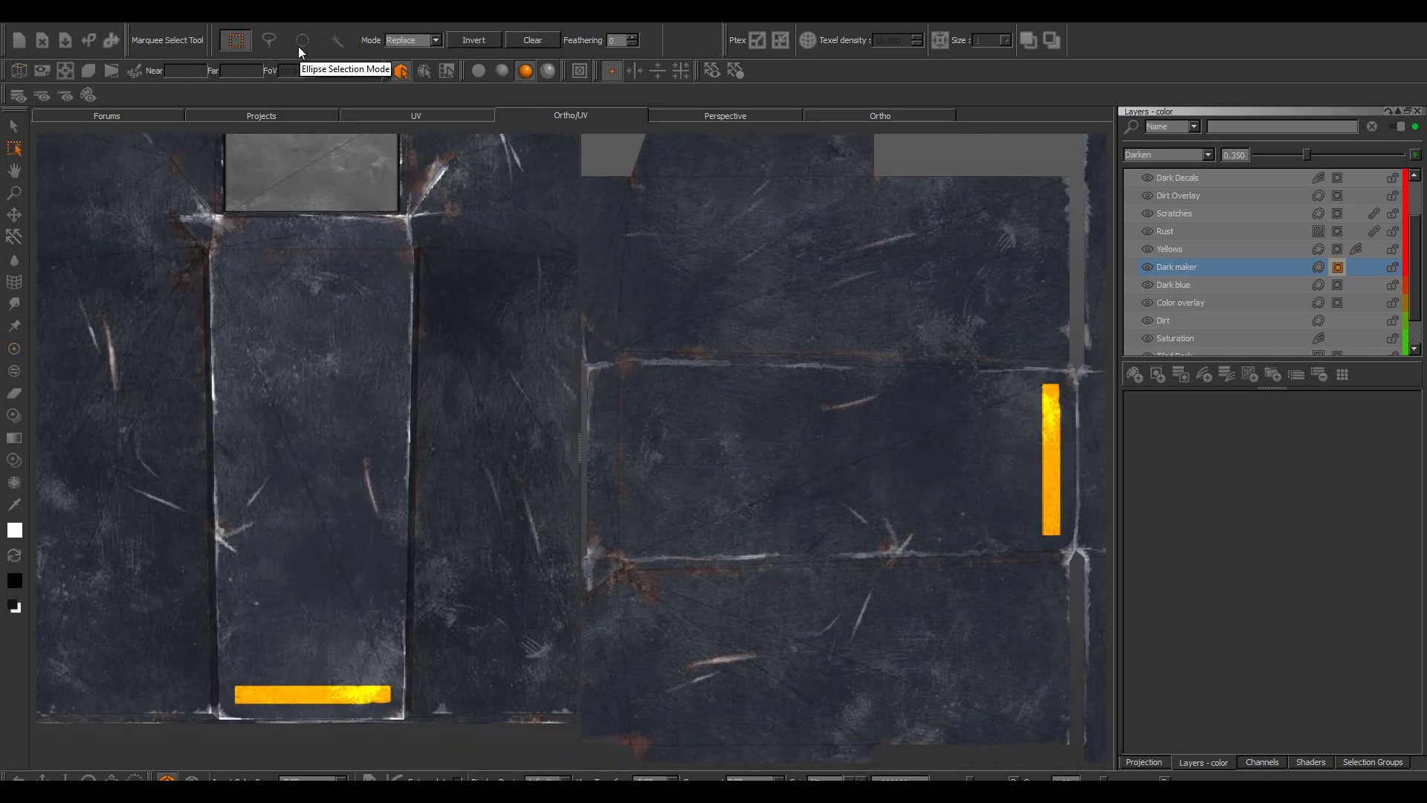
{"action": "mouse_move", "coordinate": [234, 683]}
{"action": "left_mouse_down"}
{"action": "mouse_move", "coordinate": [390, 261]}
{"action": "mouse_move", "coordinate": [327, 357]}
{"action": "mouse_move", "coordinate": [260, 630]}
{"action": "left_mouse_up"}
{"action": "left_click", "coordinate": [15, 349]}
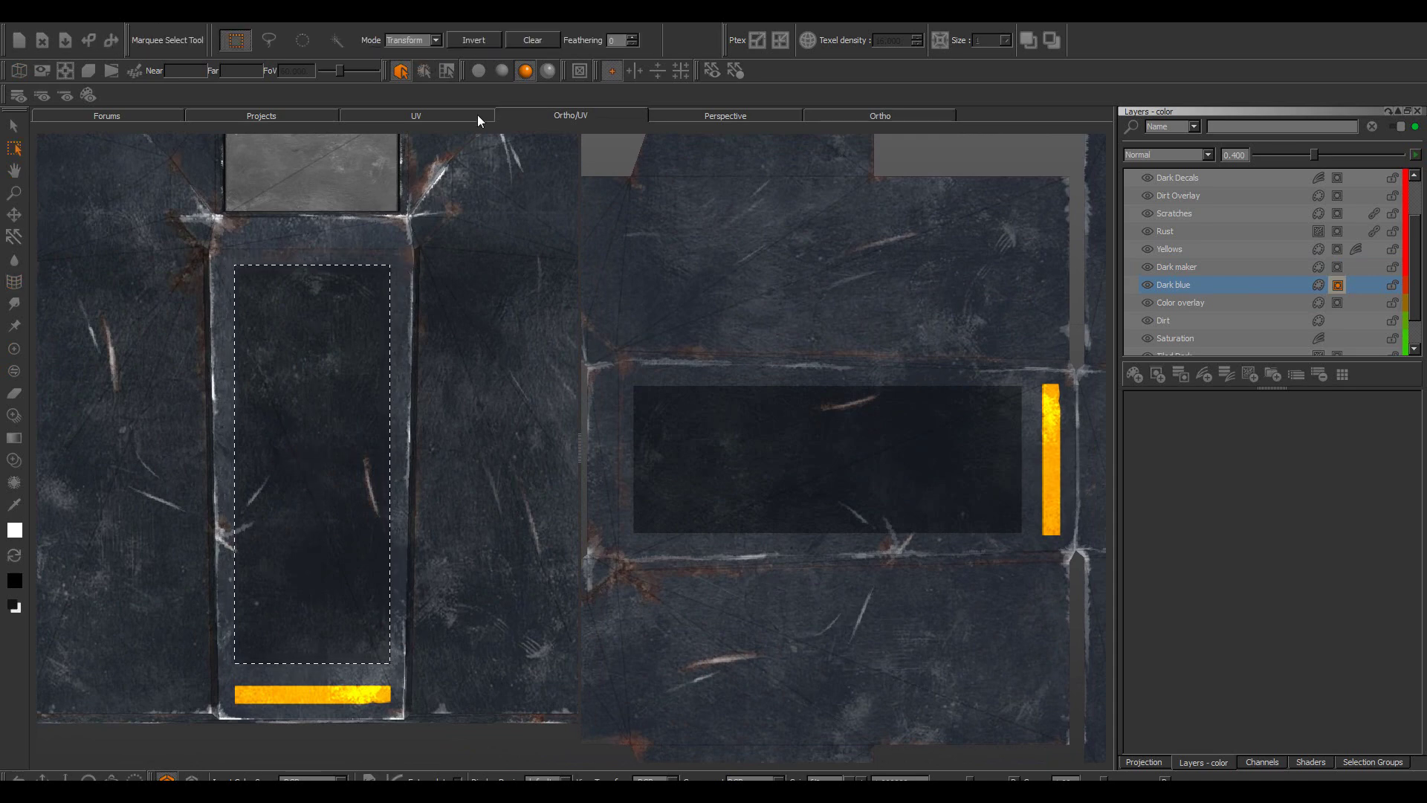
Undo the resized dark fill and repaint the selected rectangle of the lid's central panel on the Dark blue mask
{"action": "left_click", "coordinate": [694, 192]}
{"action": "left_click", "coordinate": [712, 618]}
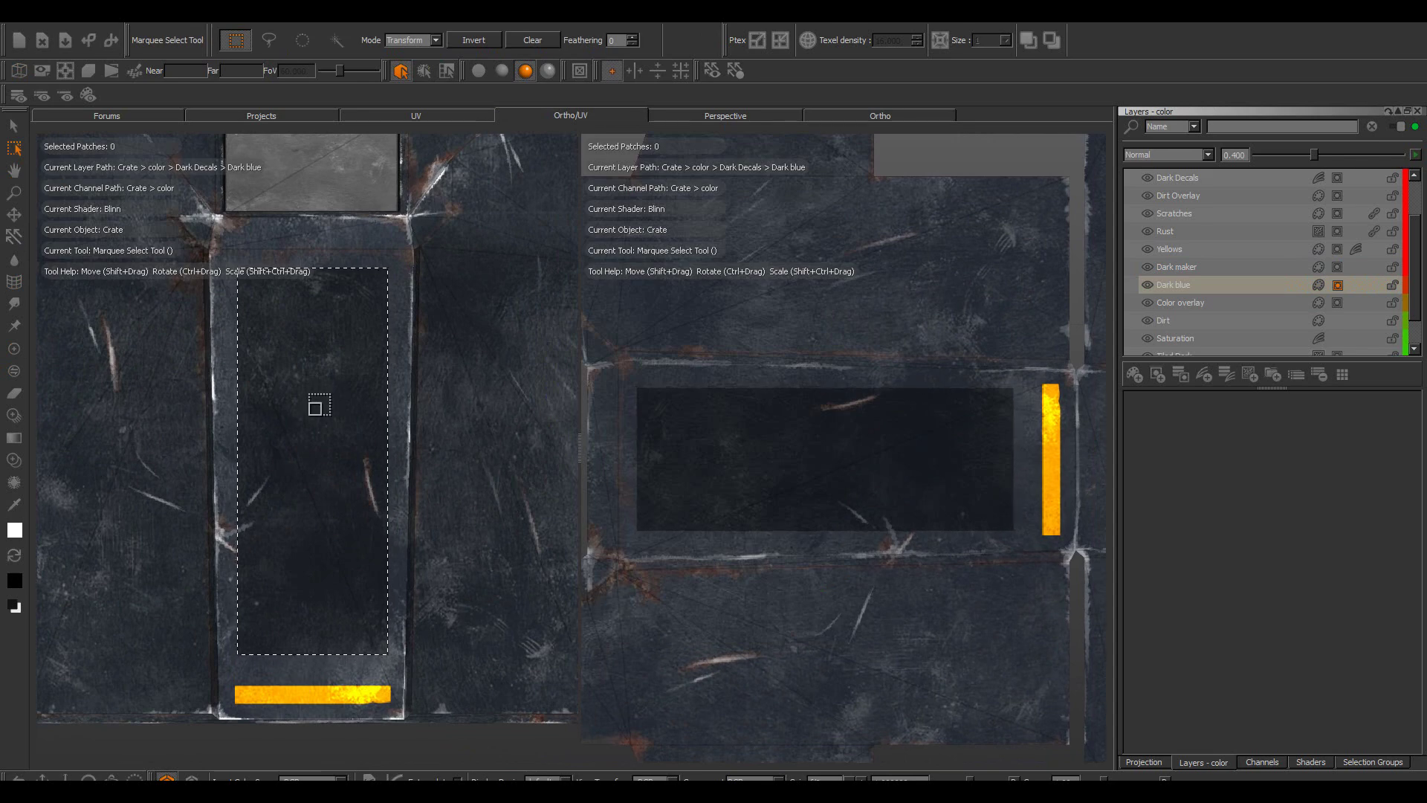
{"action": "key", "text": "ctrl+z"}
{"action": "key", "text": "ctrl+z"}
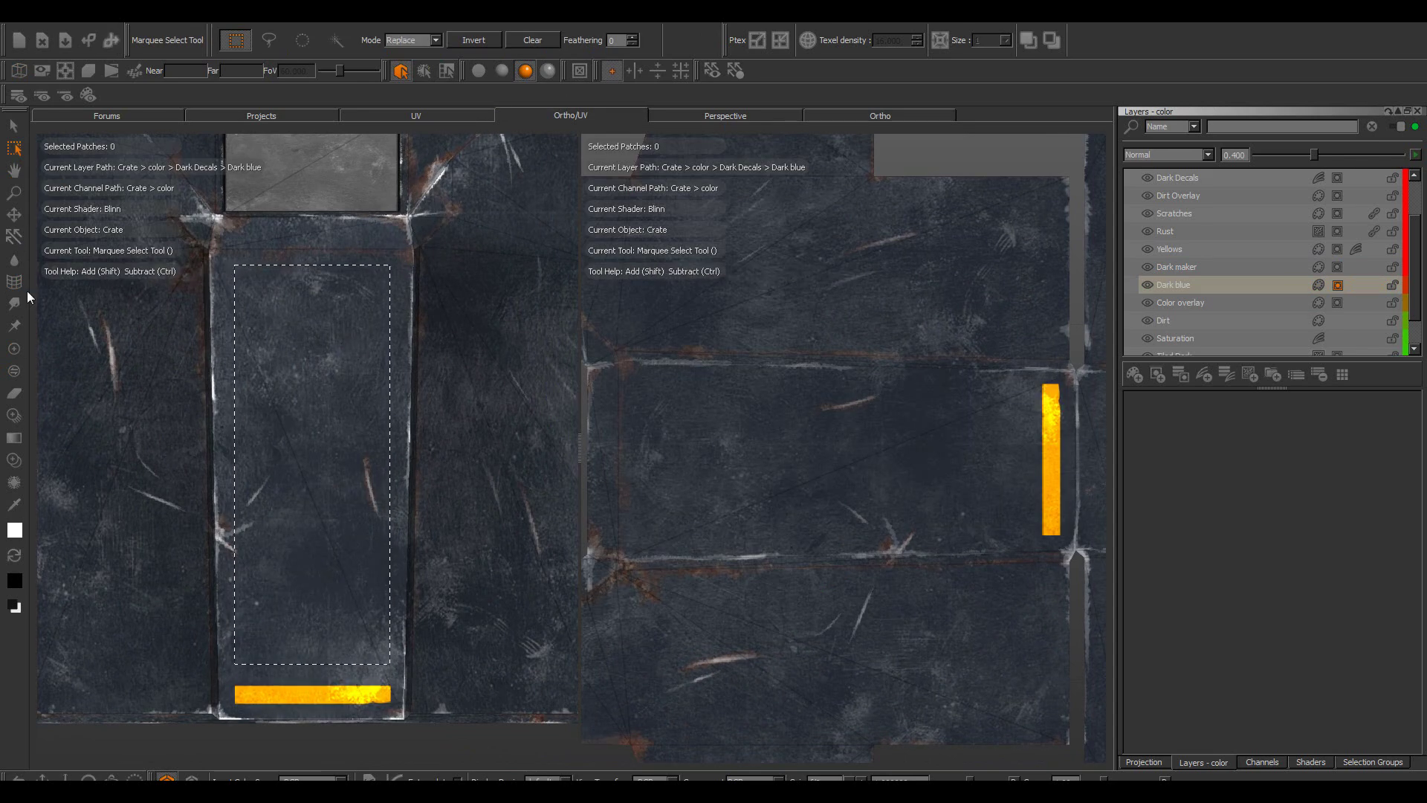
{"action": "left_click", "coordinate": [15, 303]}
{"action": "mouse_move", "coordinate": [242, 287]}
{"action": "left_mouse_down"}
{"action": "mouse_move", "coordinate": [395, 654]}
{"action": "mouse_move", "coordinate": [312, 555]}
{"action": "mouse_move", "coordinate": [313, 426]}
{"action": "mouse_move", "coordinate": [367, 327]}
{"action": "mouse_move", "coordinate": [440, 401]}
{"action": "left_mouse_up"}
{"action": "left_click", "coordinate": [14, 148]}
Set the projection's Bake Behavior to Manual
{"action": "right_click_drag", "start_coordinate": [849, 269], "coordinate": [825, 297], "text": "alt"}
{"action": "middle_click_drag", "start_coordinate": [929, 312], "coordinate": [822, 341], "text": "alt"}
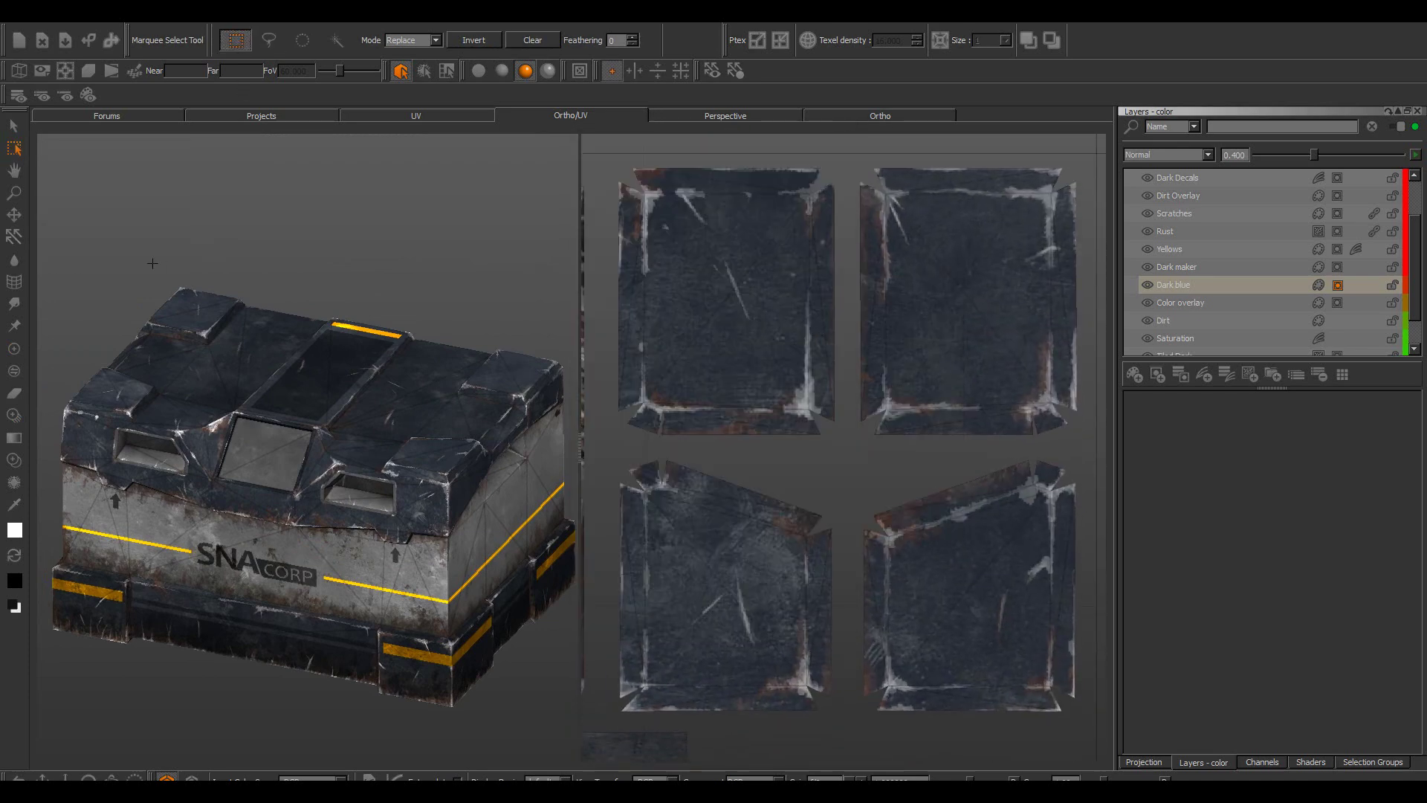
{"action": "left_click", "coordinate": [1144, 762]}
{"action": "left_click", "coordinate": [1384, 268]}
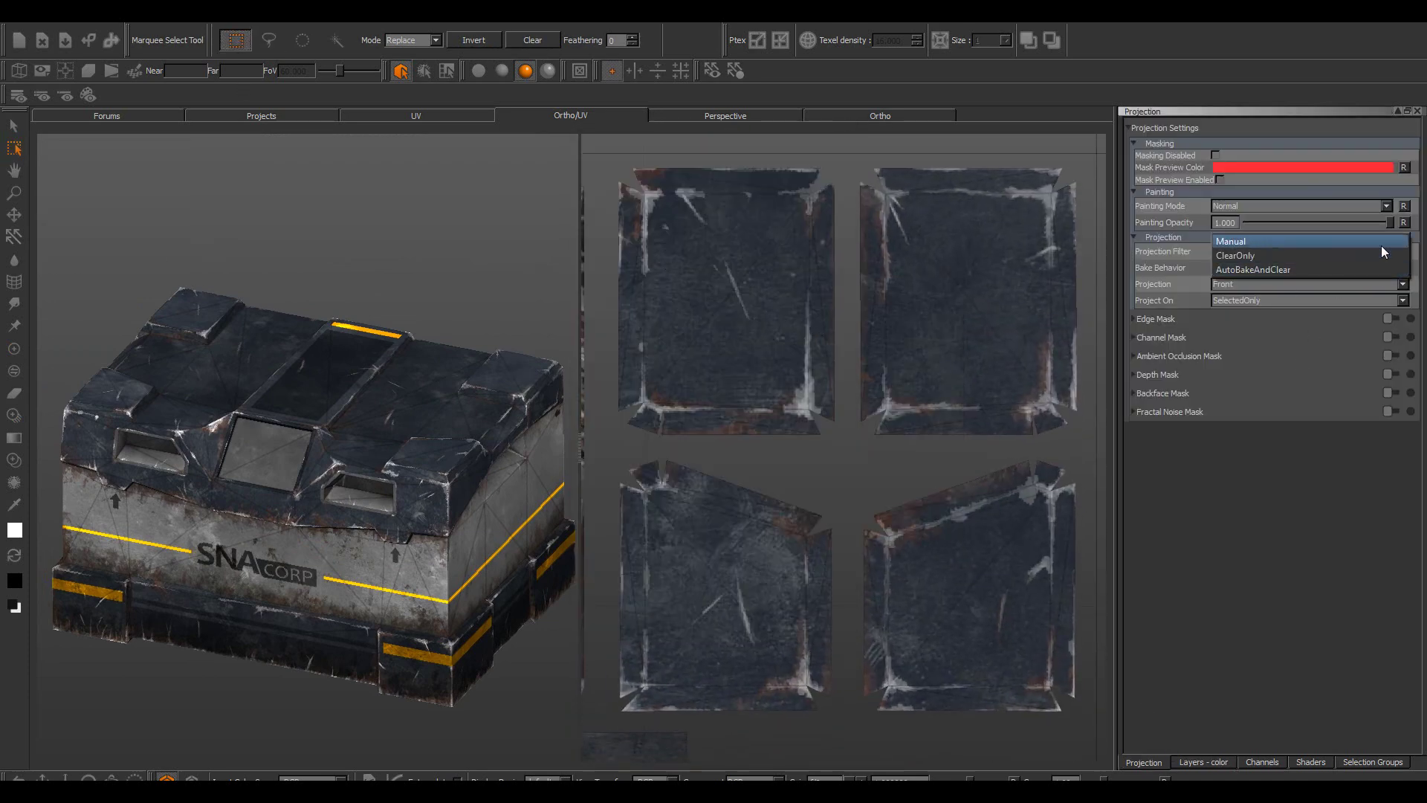
{"action": "left_click", "coordinate": [1380, 244]}
Marquee-select a rectangle inside the upper-right corner-block UV island and darken it on the Dark blue mask
{"action": "middle_click_drag", "start_coordinate": [892, 320], "coordinate": [892, 354], "text": "alt"}
{"action": "left_click", "coordinate": [635, 71]}
{"action": "middle_click_drag", "start_coordinate": [989, 361], "coordinate": [985, 367], "text": "alt"}
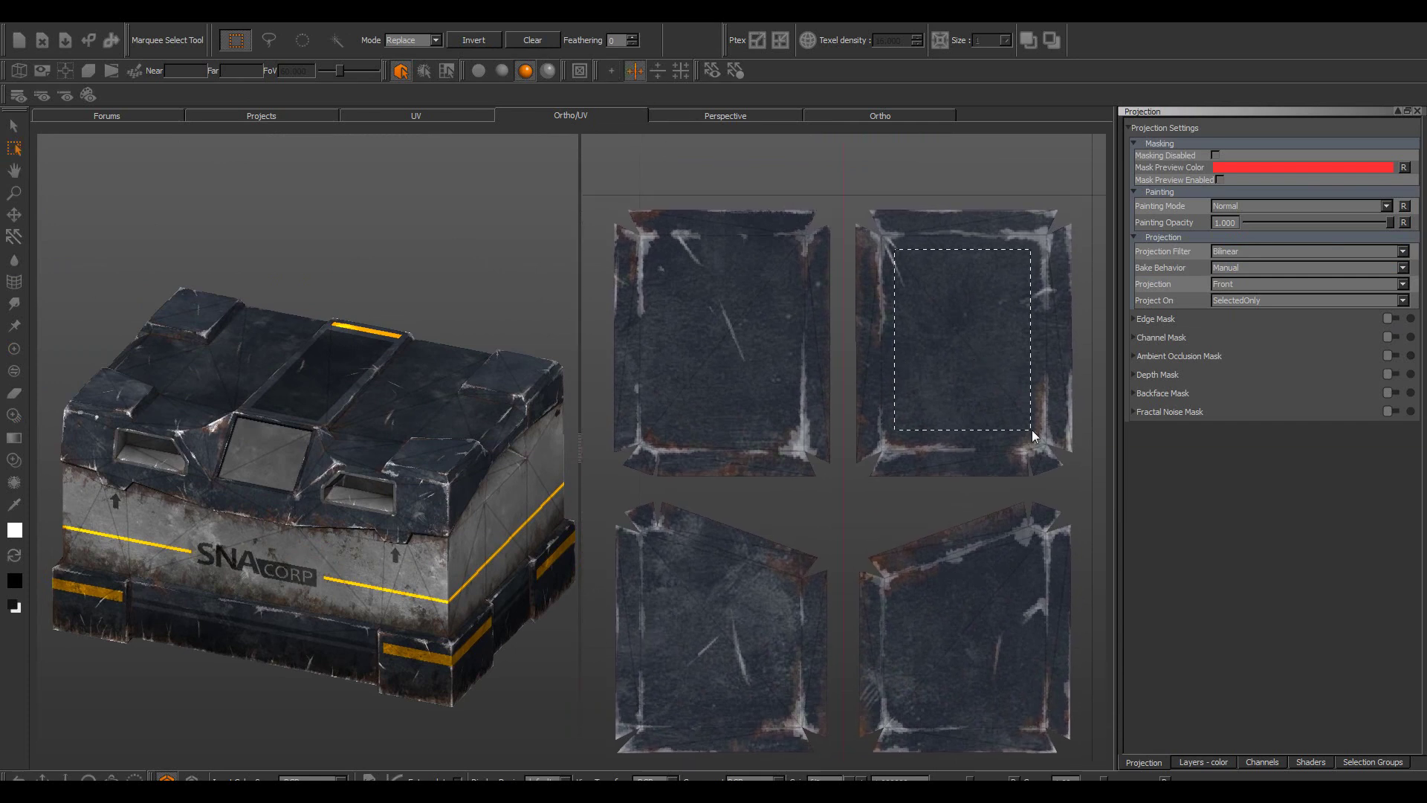
{"action": "left_click_drag", "start_coordinate": [1031, 430], "coordinate": [1032, 432]}
{"action": "left_click", "coordinate": [15, 349]}
{"action": "left_click", "coordinate": [1203, 761]}
{"action": "mouse_move", "coordinate": [910, 260]}
{"action": "left_mouse_down"}
{"action": "mouse_move", "coordinate": [898, 410]}
{"action": "mouse_move", "coordinate": [1018, 423]}
{"action": "left_mouse_up"}
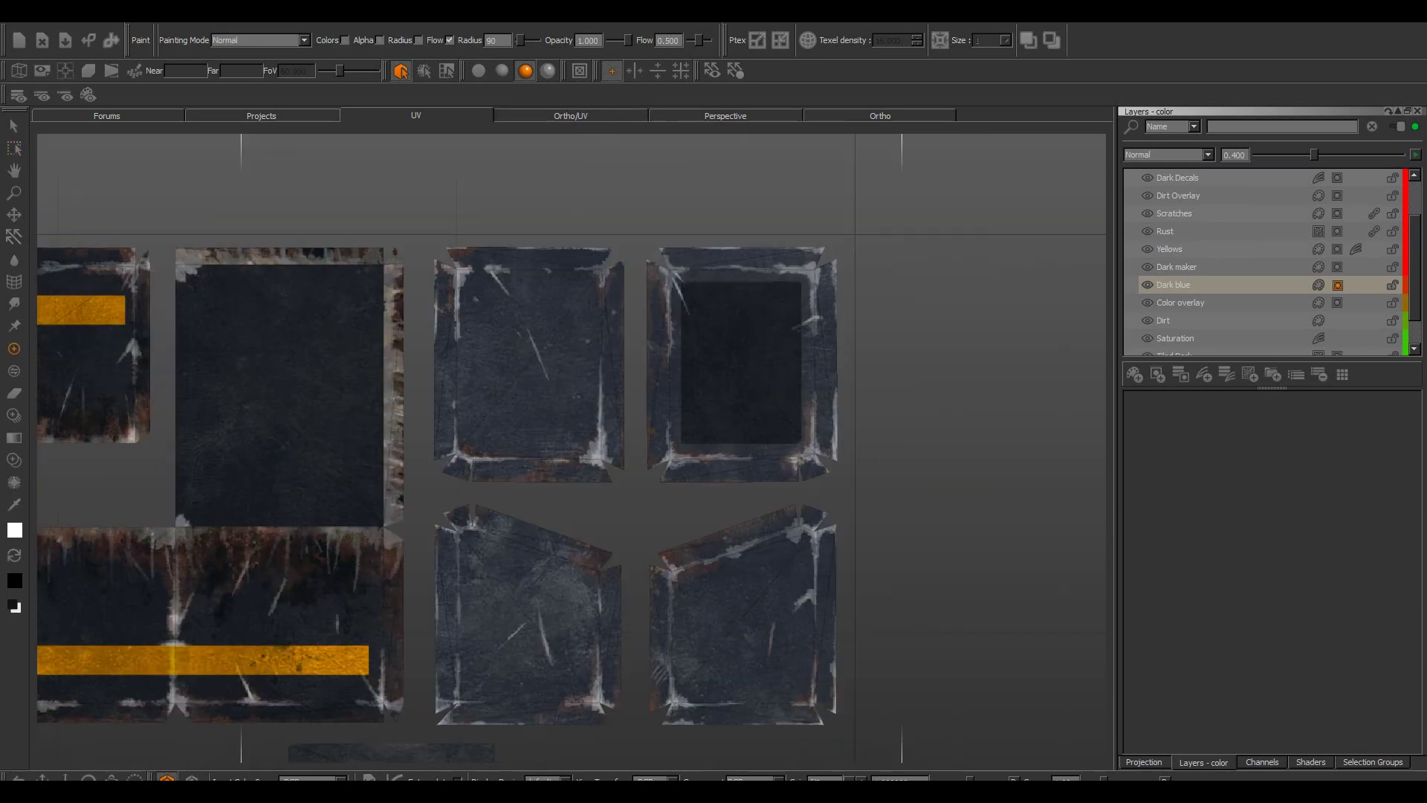
Try to copy the dark rectangle onto the neighbouring corner-block island with the Clone Stamp
{"action": "right_click_drag", "start_coordinate": [777, 347], "coordinate": [819, 481], "text": "alt"}
{"action": "key", "text": "x"}
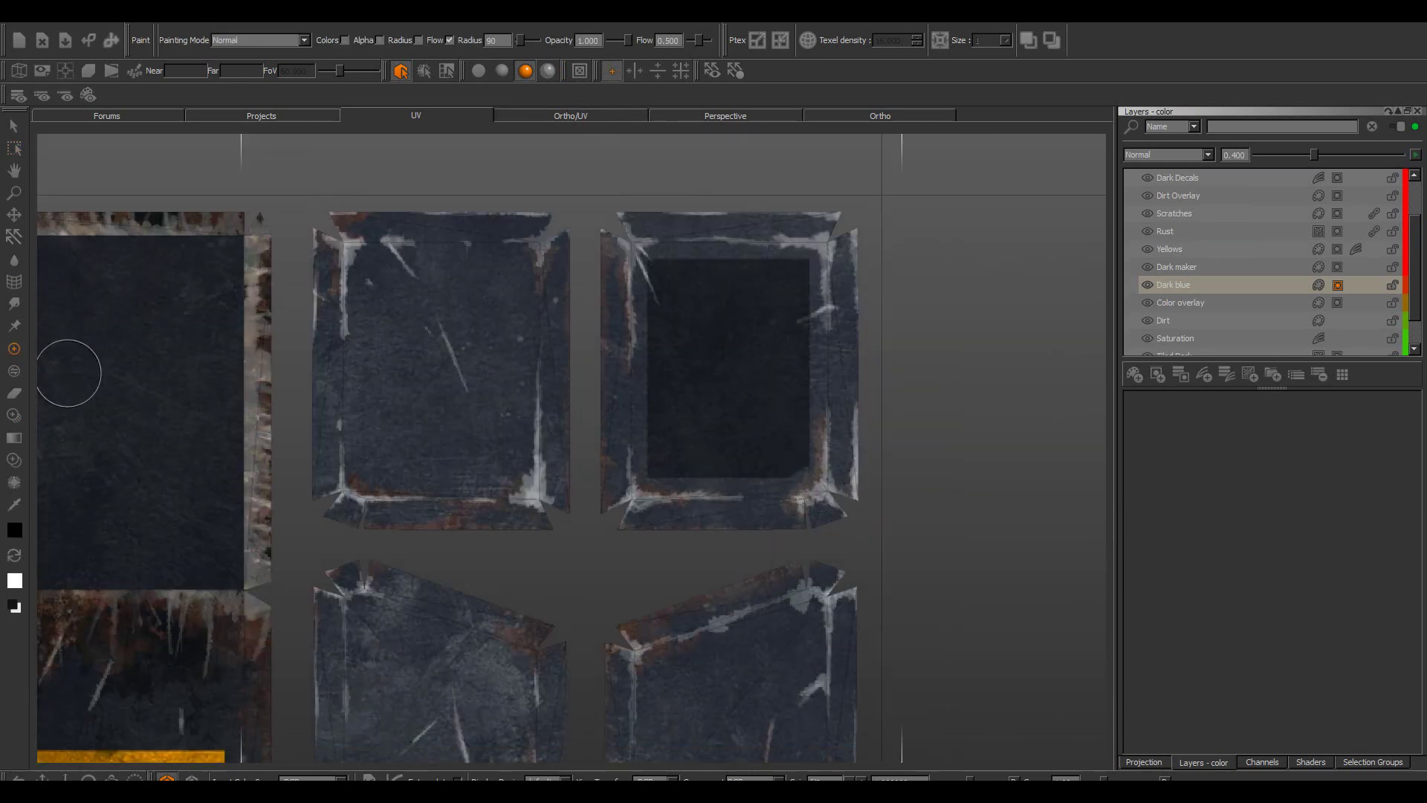
{"action": "left_click", "coordinate": [479, 39]}
{"action": "left_click", "coordinate": [394, 64]}
{"action": "middle_click_drag", "start_coordinate": [648, 274], "coordinate": [672, 274]}
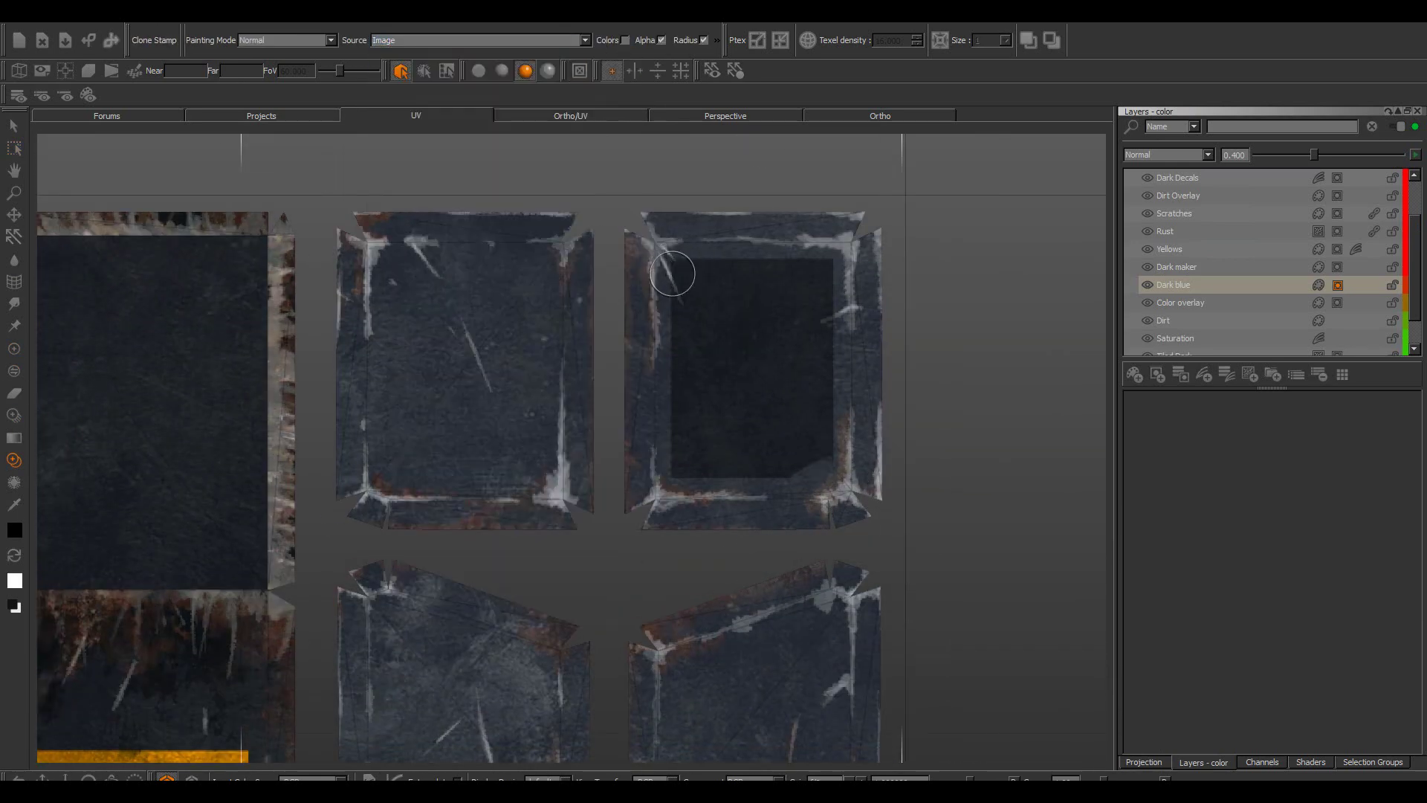
{"action": "left_click", "coordinate": [674, 263], "text": "ctrl"}
{"action": "mouse_move", "coordinate": [422, 262]}
{"action": "left_mouse_down"}
{"action": "mouse_move", "coordinate": [427, 405]}
{"action": "mouse_move", "coordinate": [453, 364]}
{"action": "left_mouse_up"}
{"action": "key", "text": "ctrl+z"}
{"action": "key", "text": "ctrl+z"}
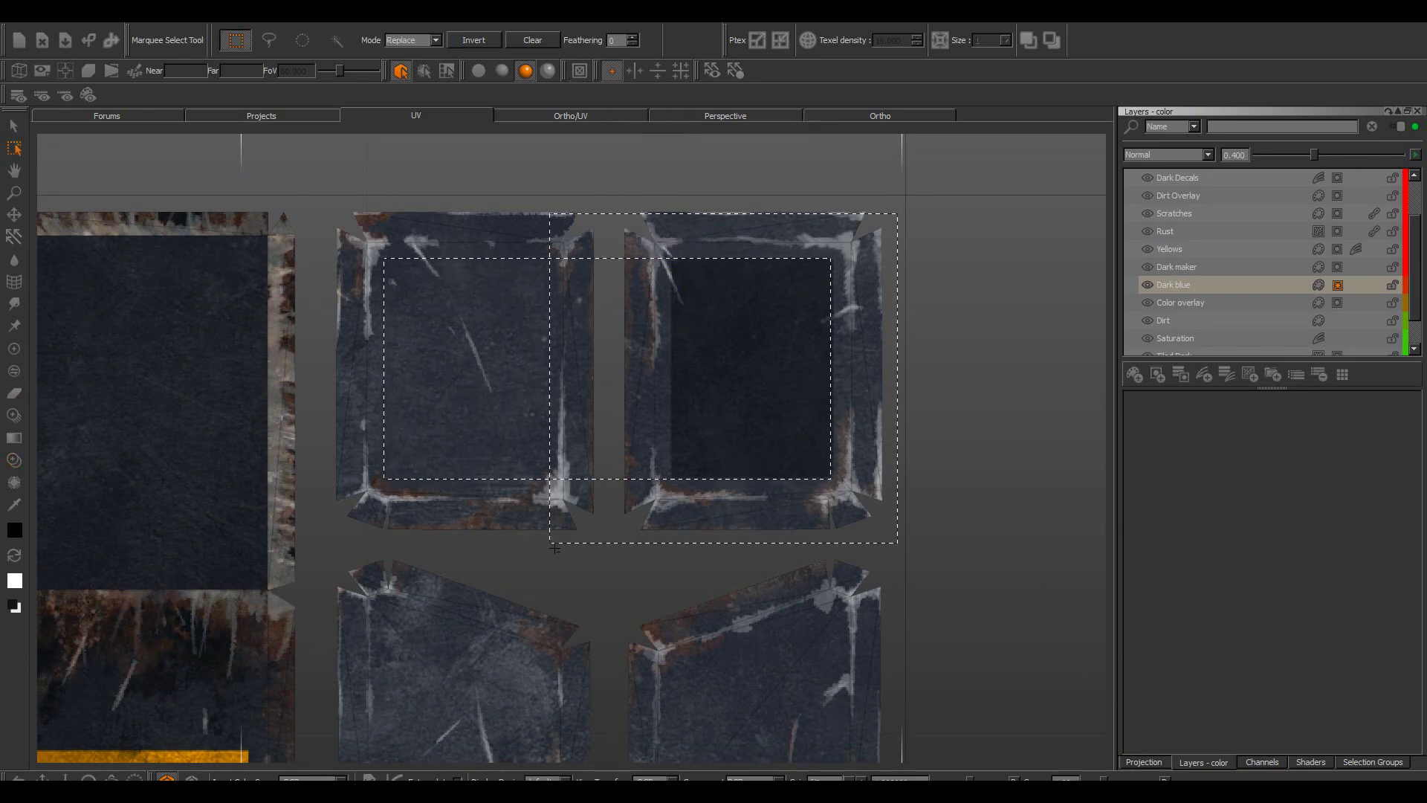
Limit the selection to a matching rectangle in the upper-left corner-block island, darken it on the Dark blue mask, and clear the selection
{"action": "left_click_drag", "start_coordinate": [554, 549], "coordinate": [552, 548], "text": "ctrl"}
{"action": "key", "text": "p"}
{"action": "mouse_move", "coordinate": [392, 269]}
{"action": "left_mouse_down"}
{"action": "mouse_move", "coordinate": [396, 316]}
{"action": "mouse_move", "coordinate": [524, 449]}
{"action": "left_mouse_up"}
{"action": "key", "text": "m"}
{"action": "left_click", "coordinate": [533, 40]}
{"action": "mouse_move", "coordinate": [573, 457]}
{"action": "middle_mouse_down", "text": "alt"}
{"action": "mouse_move", "coordinate": [535, 379]}
{"action": "mouse_move", "coordinate": [553, 412]}
{"action": "middle_mouse_up", "text": "alt"}
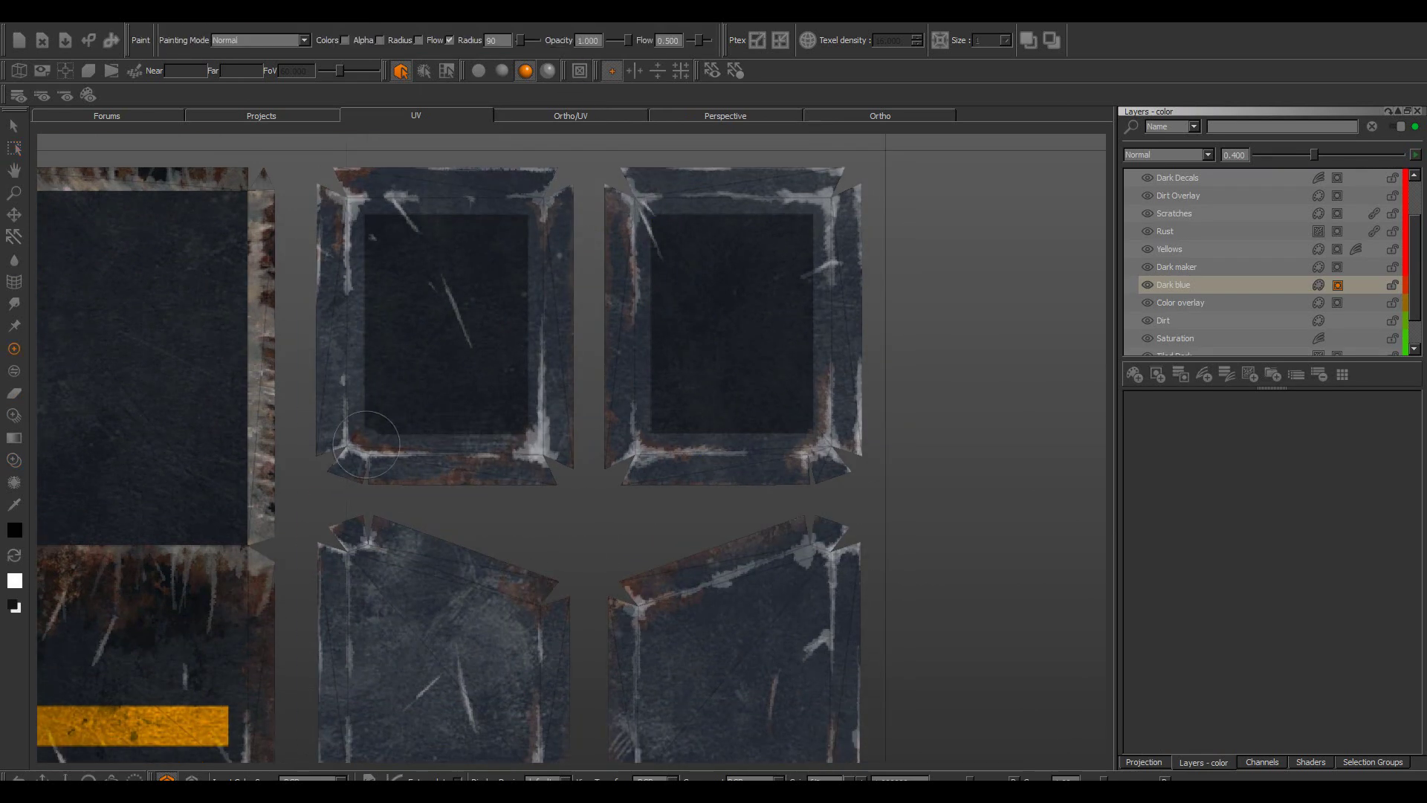
Select a rectangle inside the lower-left corner-block island and darken it on the Dark blue mask
{"action": "left_click", "coordinate": [892, 116]}
{"action": "left_click", "coordinate": [431, 116]}
{"action": "middle_click_drag", "start_coordinate": [326, 582], "coordinate": [317, 551], "text": "alt"}
{"action": "key", "text": "m"}
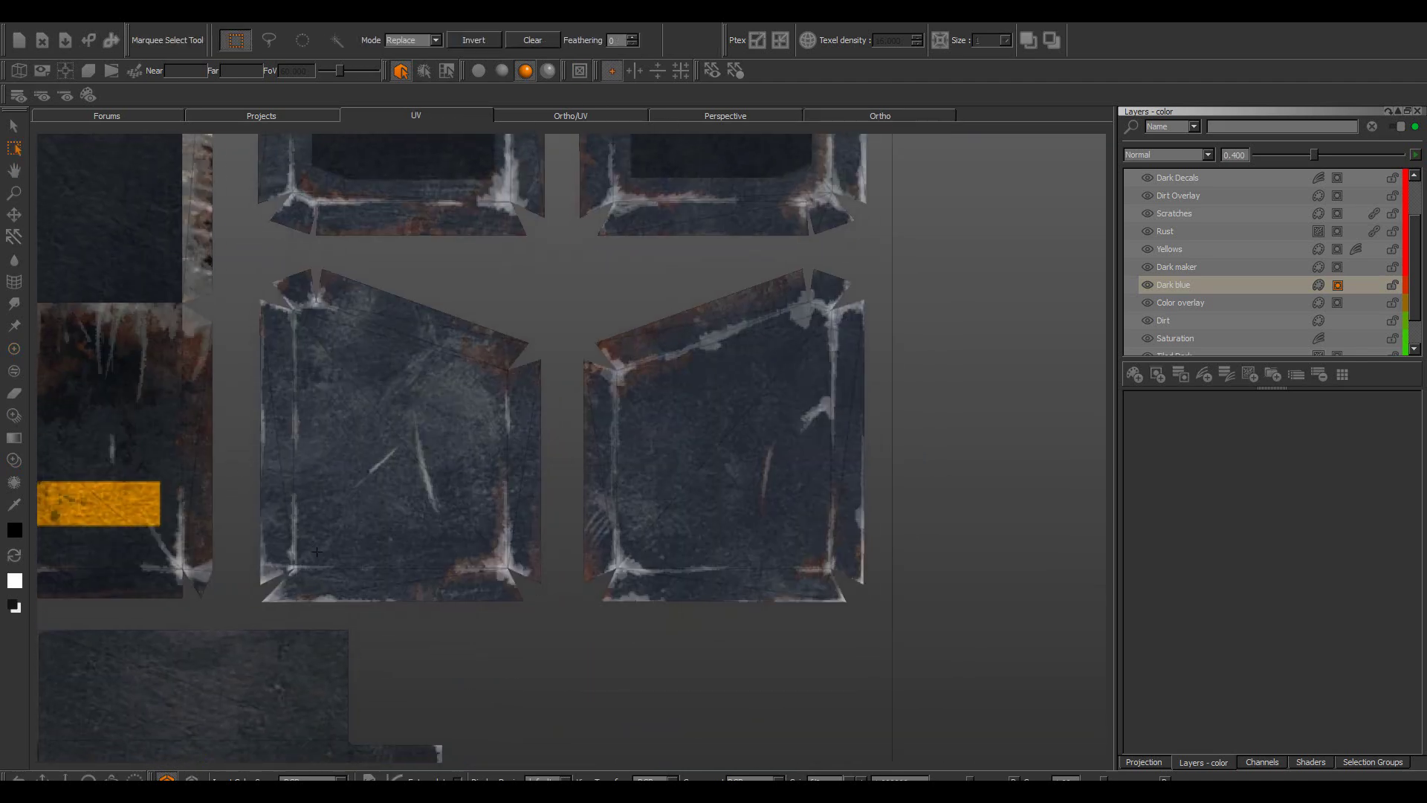
{"action": "key", "text": "p"}
{"action": "key", "text": "x"}
{"action": "mouse_move", "coordinate": [329, 324]}
{"action": "left_mouse_down"}
{"action": "mouse_move", "coordinate": [294, 375]}
{"action": "mouse_move", "coordinate": [474, 513]}
{"action": "left_mouse_up"}
{"action": "key", "text": "m"}
{"action": "left_click", "coordinate": [229, 309]}
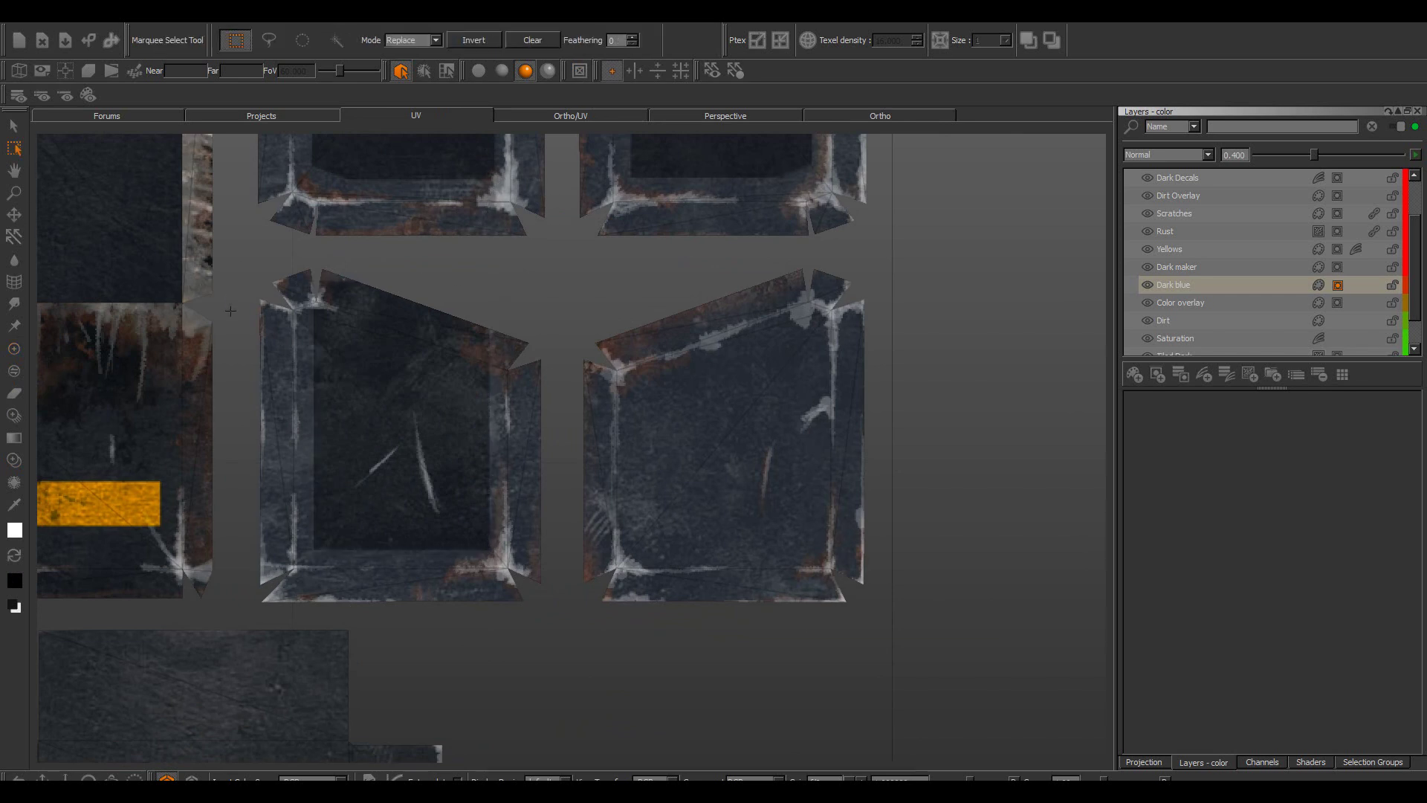
Trim the upper part of the lower-left island's dark rectangle parallel to the island's sloping edge
{"action": "key", "text": "p"}
{"action": "key", "text": "x"}
{"action": "left_click_drag", "start_coordinate": [500, 364], "coordinate": [312, 314]}
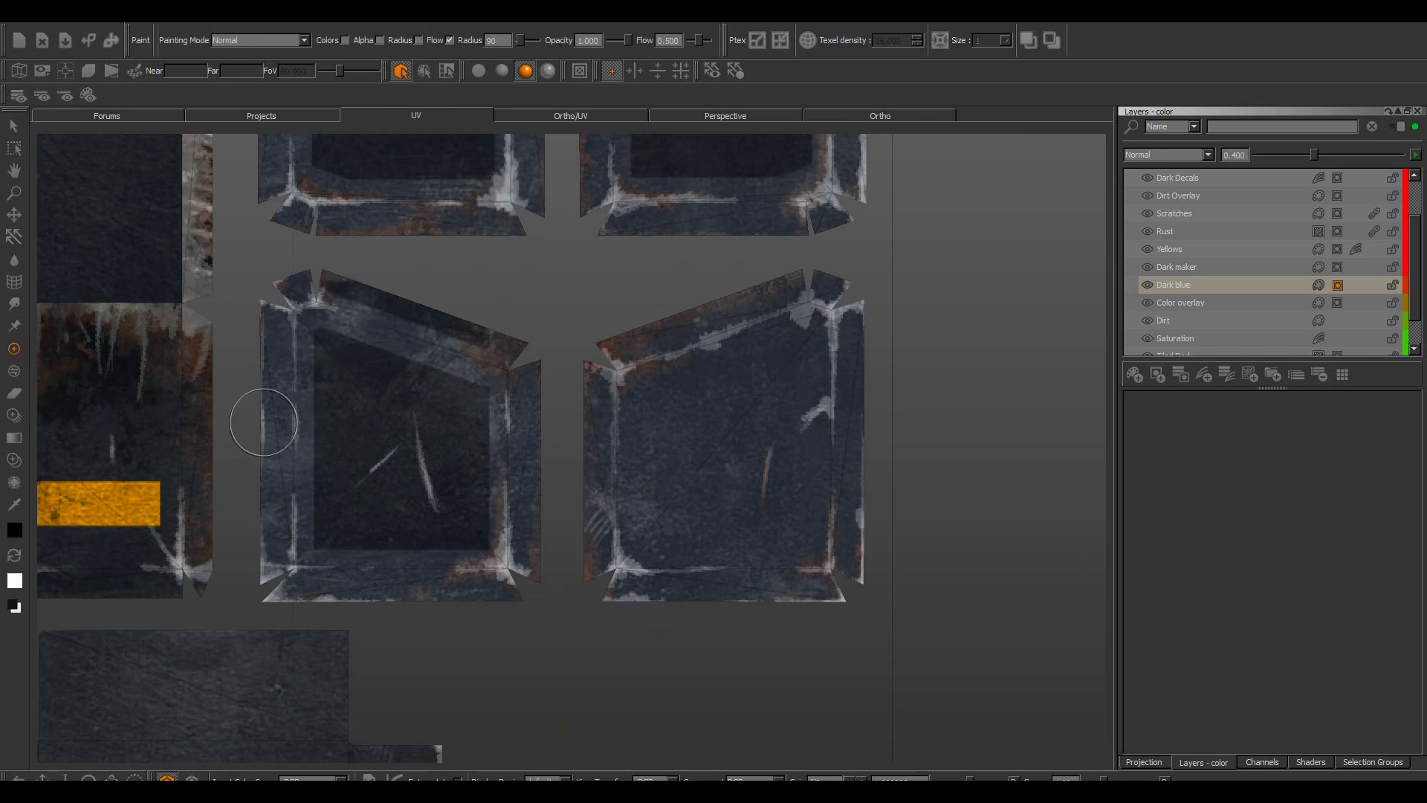
Select the matching area in the lower-right corner-block island and darken it below the sloping edge on the Dark blue mask
{"action": "middle_click_drag", "start_coordinate": [765, 310], "coordinate": [649, 326], "text": "alt"}
{"action": "right_click_drag", "start_coordinate": [649, 325], "coordinate": [669, 327], "text": "alt"}
{"action": "key", "text": "m"}
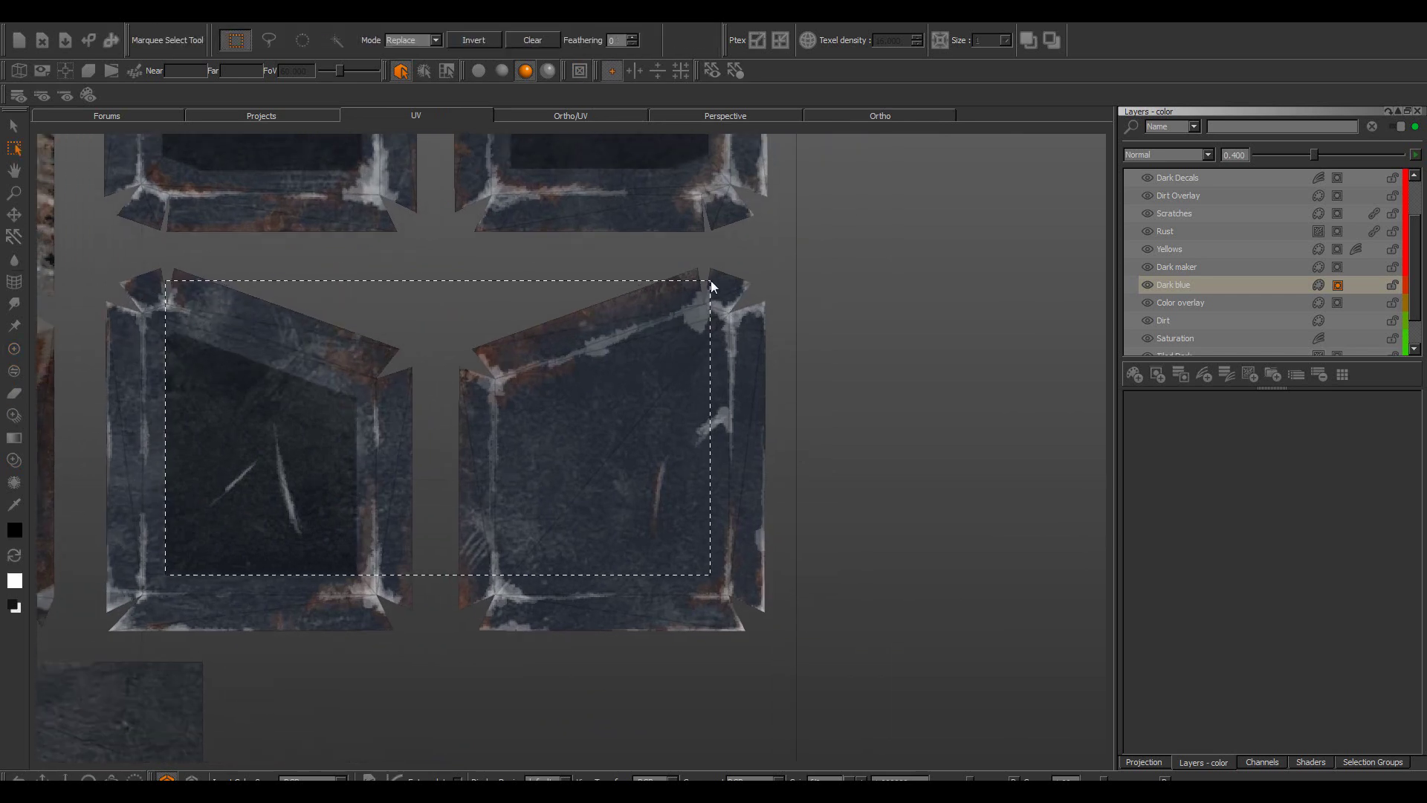
{"action": "left_click_drag", "start_coordinate": [518, 700], "coordinate": [519, 699], "text": "ctrl"}
{"action": "key", "text": "p"}
{"action": "key", "text": "x"}
{"action": "mouse_move", "coordinate": [529, 415]}
{"action": "left_mouse_down"}
{"action": "mouse_move", "coordinate": [717, 356]}
{"action": "mouse_move", "coordinate": [737, 487]}
{"action": "left_mouse_up"}
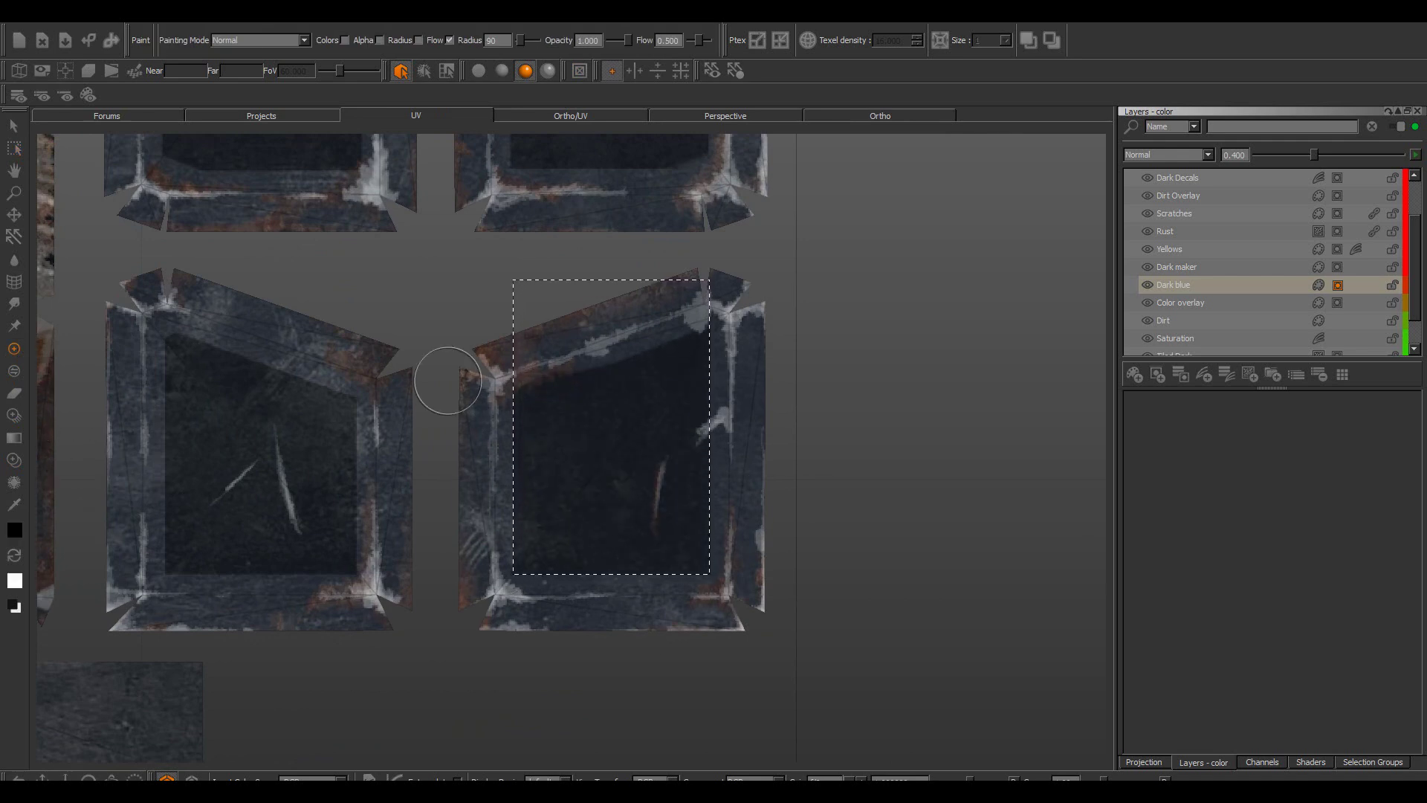
{"action": "left_click", "coordinate": [579, 72]}
{"action": "key", "text": "x"}
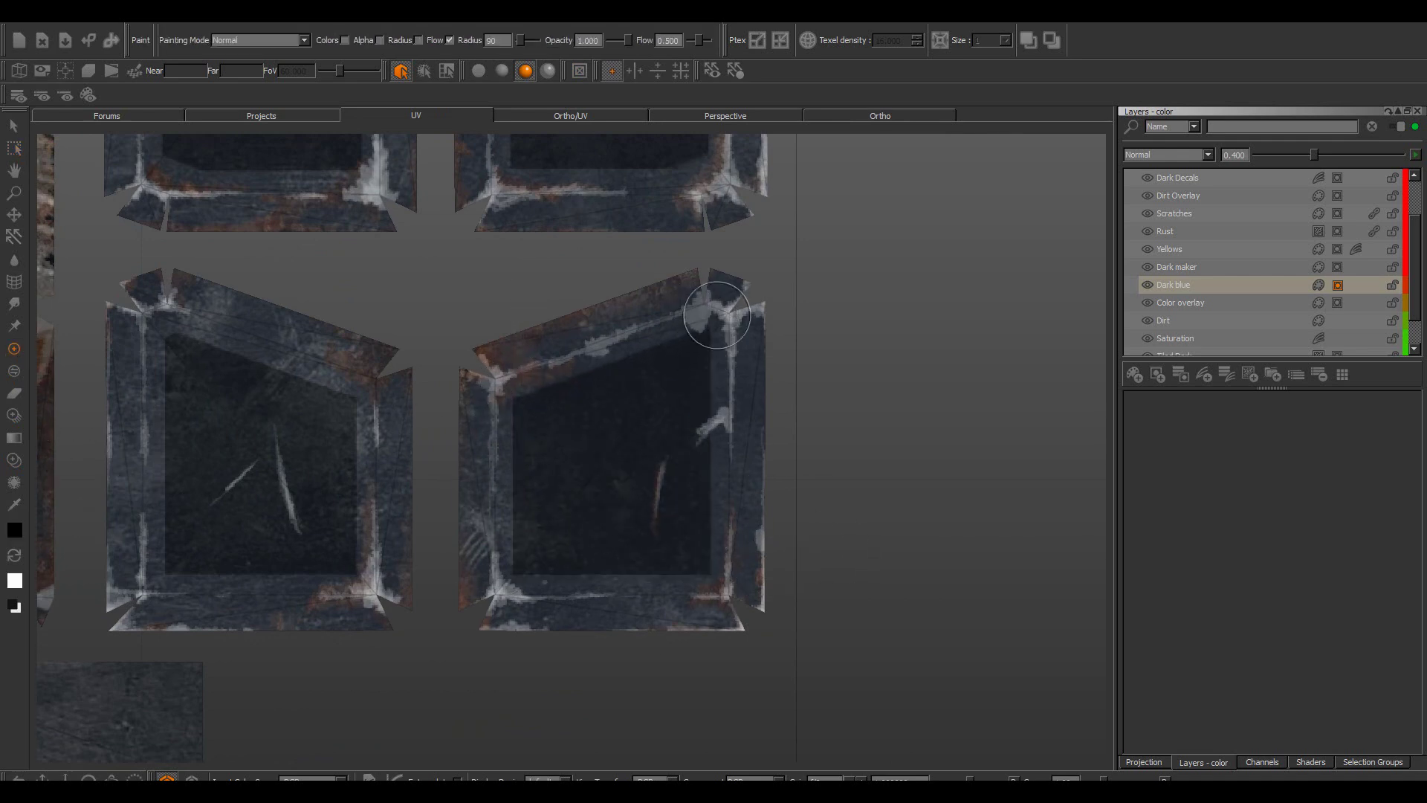
{"action": "scroll", "coordinate": [590, 176], "scroll_direction": "down", "scroll_amount": 5}
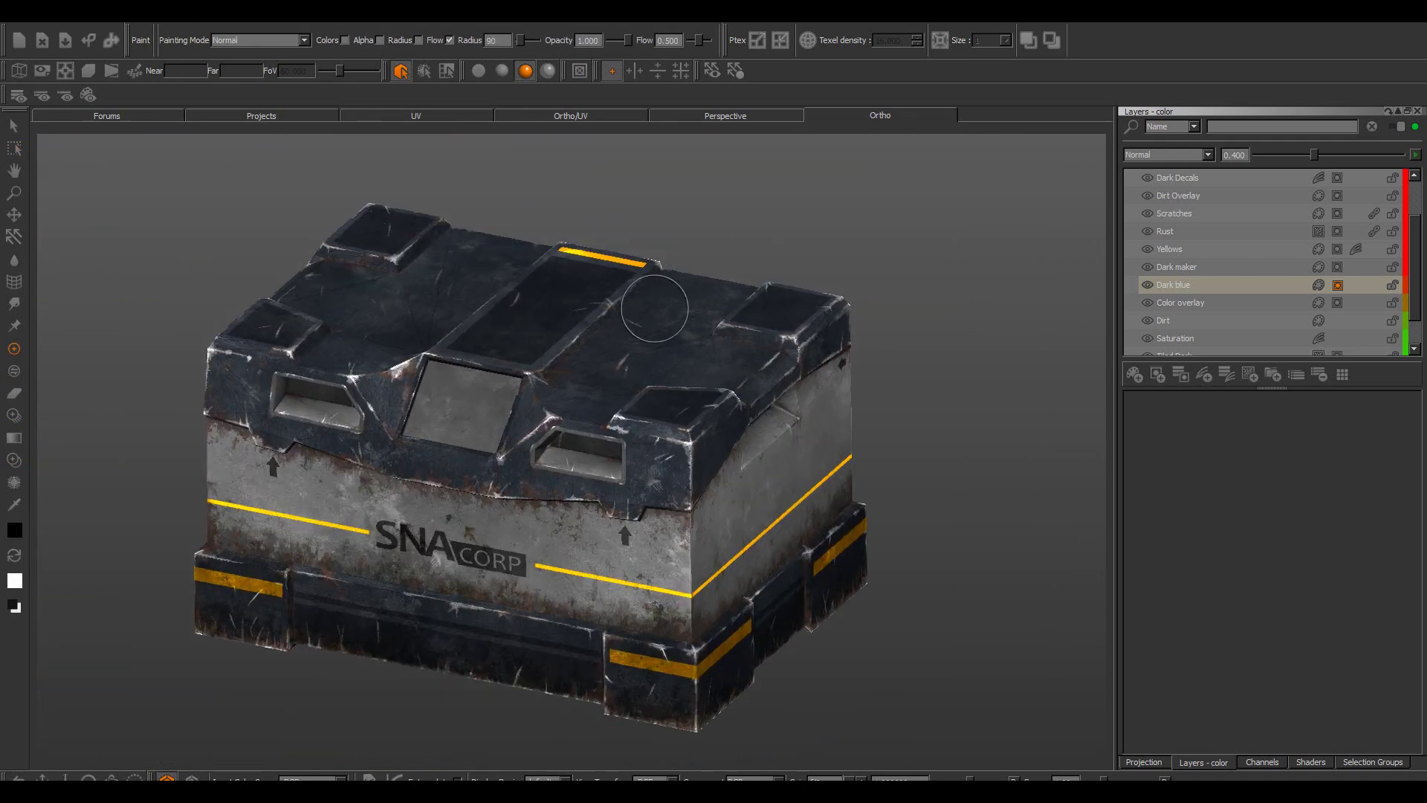
Remove the darker inset rectangle from the lid's central strip by painting it out on the Dark blue mask
{"action": "scroll", "coordinate": [595, 316], "scroll_direction": "down", "scroll_amount": 5}
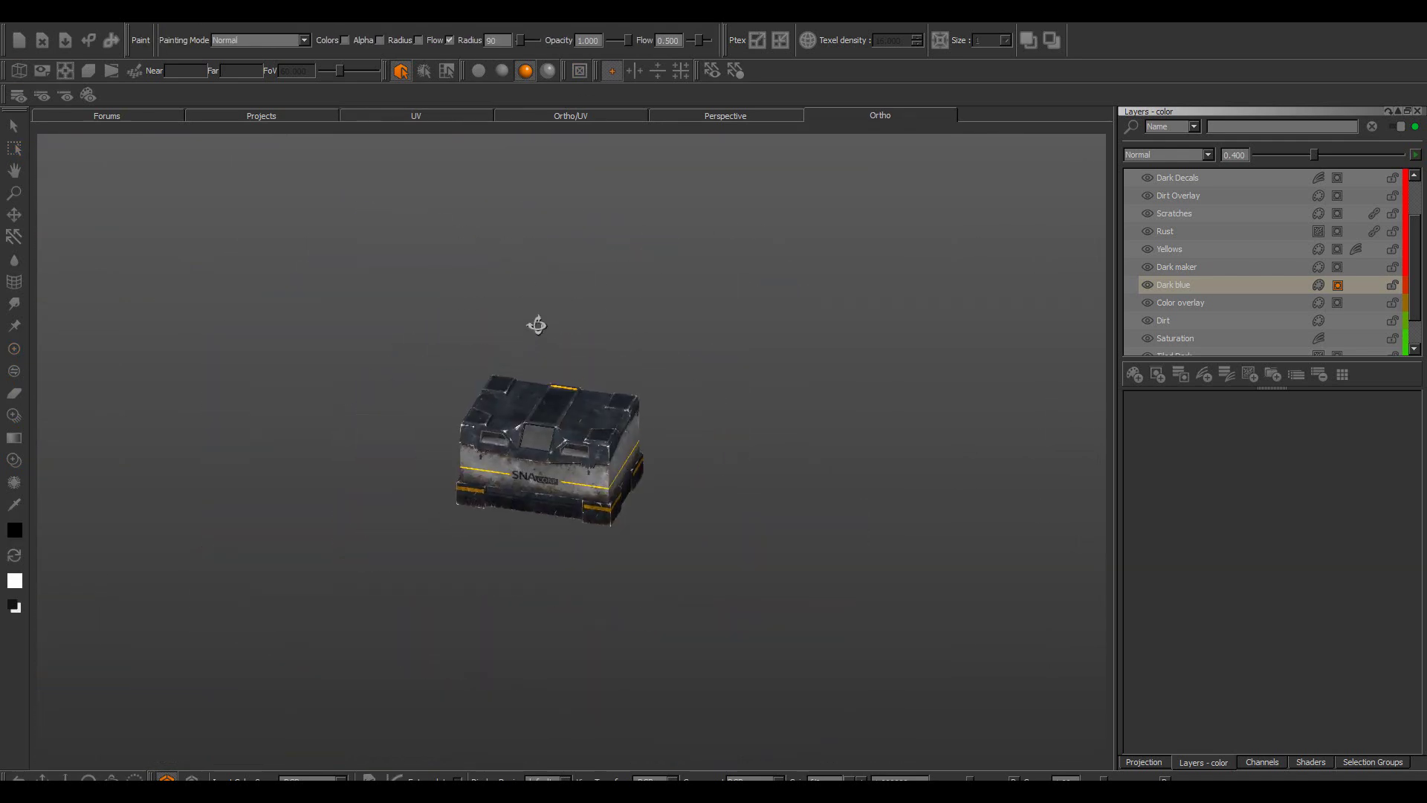
{"action": "left_click_drag", "start_coordinate": [539, 321], "coordinate": [847, 367]}
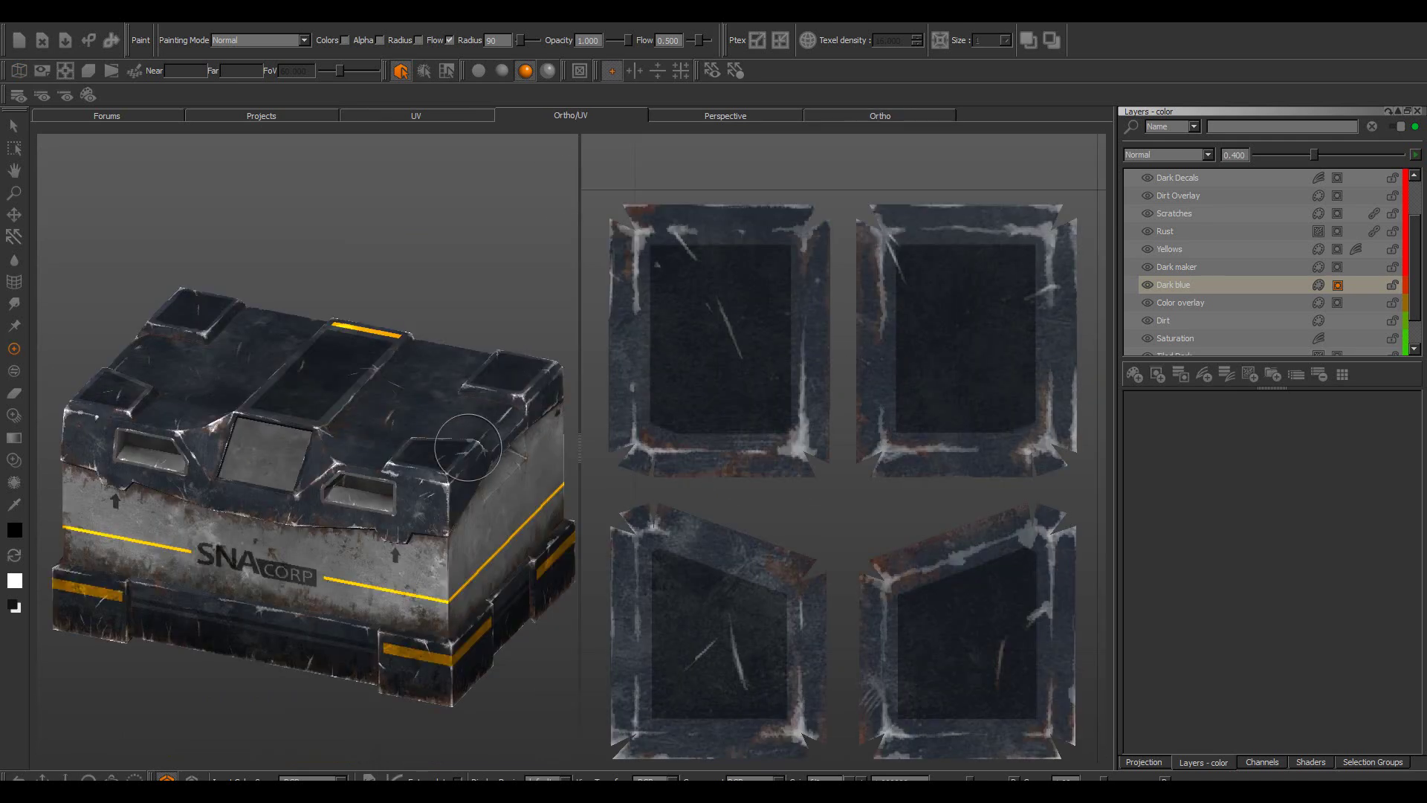
{"action": "scroll", "coordinate": [663, 460], "scroll_direction": "up", "scroll_amount": 5}
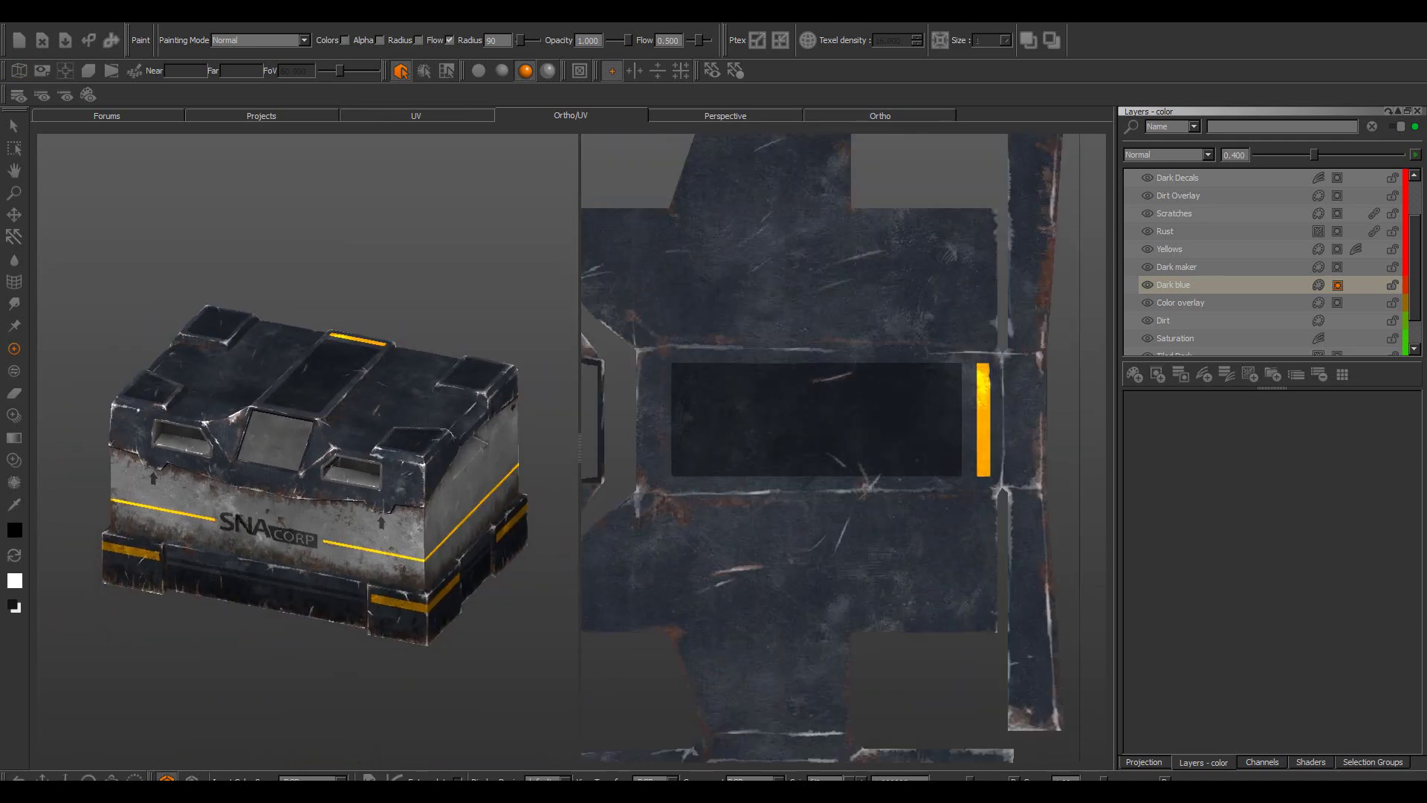
{"action": "left_click_drag", "start_coordinate": [663, 459], "coordinate": [980, 508]}
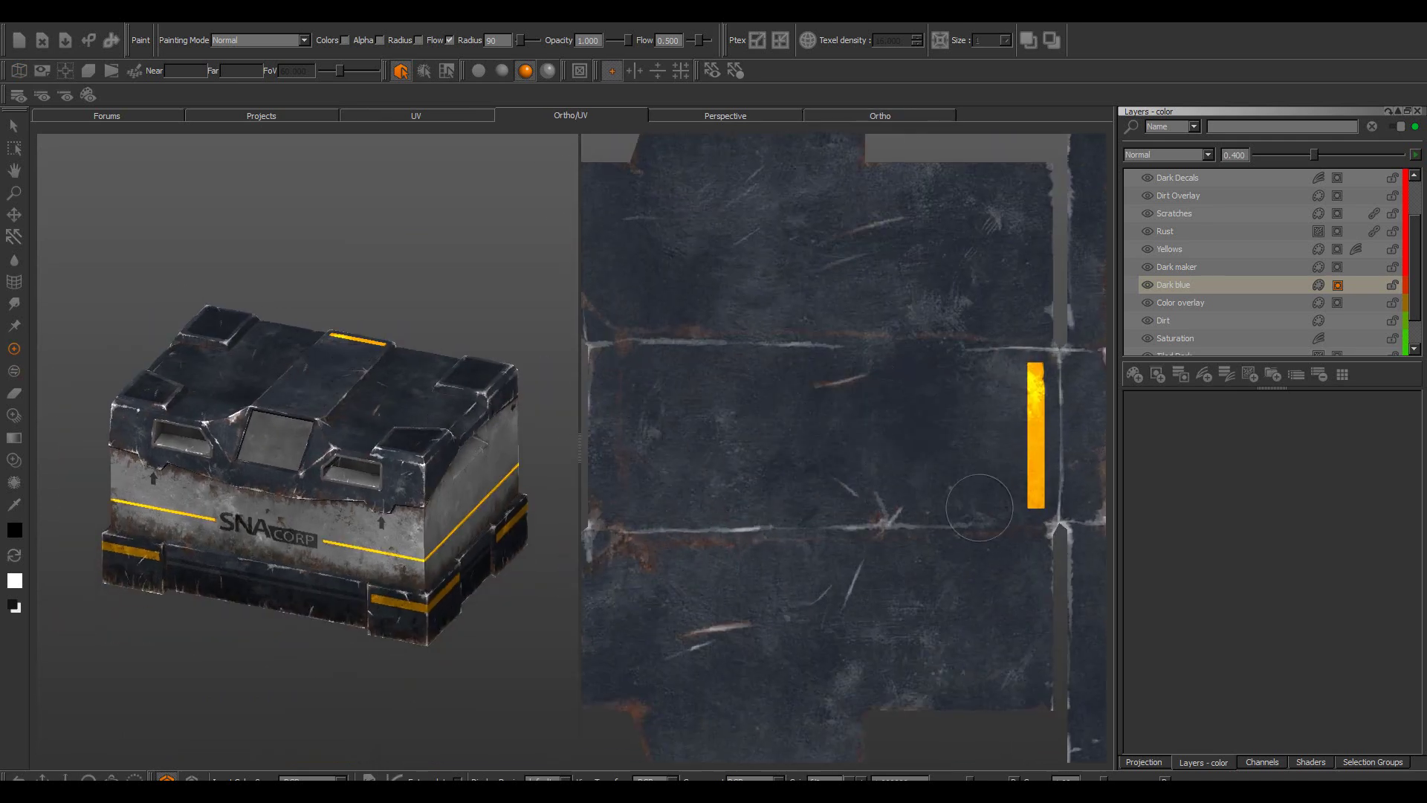
Review the textured crate's lid and front in the Ortho view, and open the channel list and the shader settings
{"action": "left_click", "coordinate": [580, 72]}
{"action": "left_click", "coordinate": [880, 116]}
{"action": "left_click_drag", "start_coordinate": [545, 255], "coordinate": [857, 299], "text": "alt"}
{"action": "right_click_drag", "start_coordinate": [857, 300], "coordinate": [822, 318], "text": "alt"}
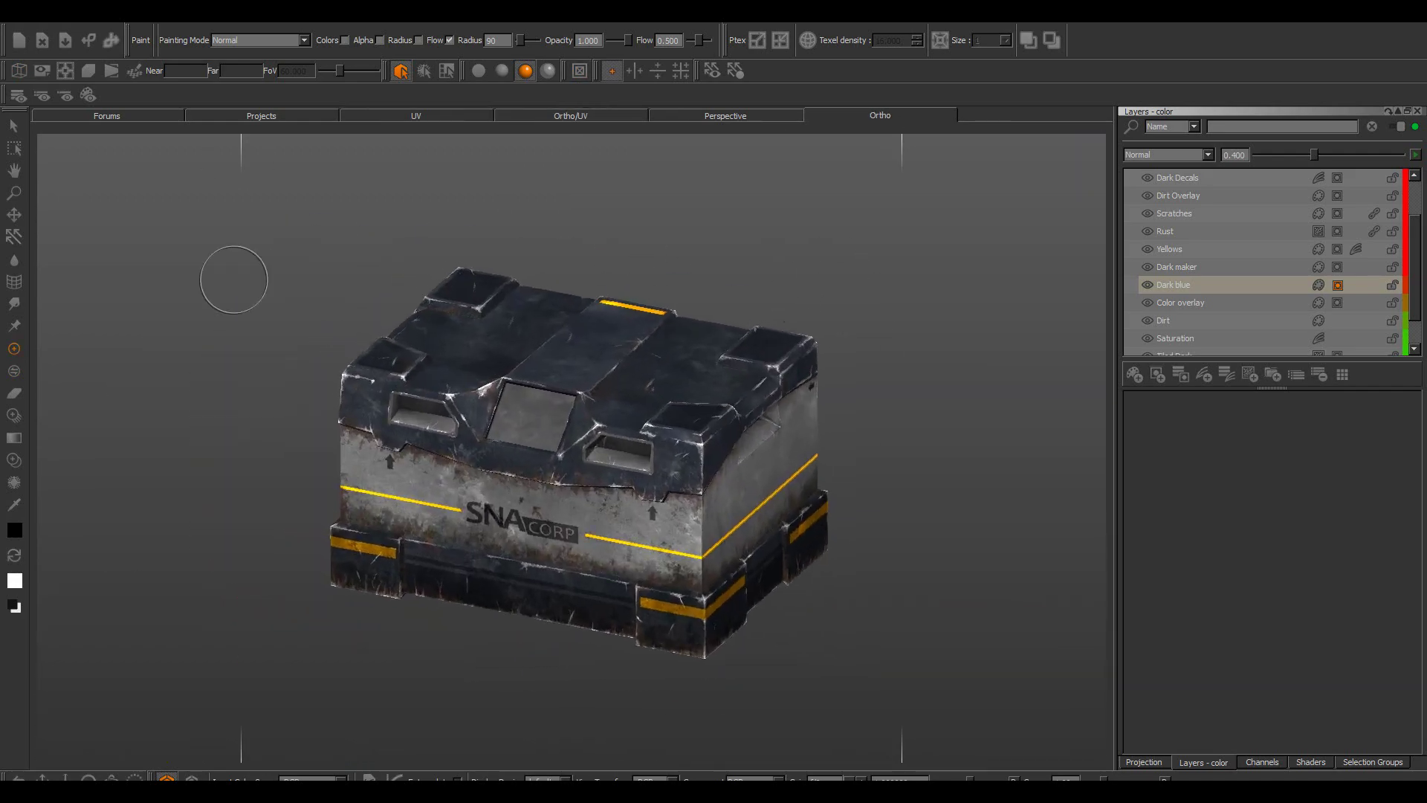
{"action": "left_click", "coordinate": [1262, 762]}
{"action": "right_click_drag", "start_coordinate": [744, 416], "coordinate": [803, 461], "text": "alt"}
{"action": "left_click_drag", "start_coordinate": [669, 476], "coordinate": [736, 389], "text": "alt"}
{"action": "scroll", "coordinate": [738, 388], "scroll_direction": "up", "scroll_amount": 5}
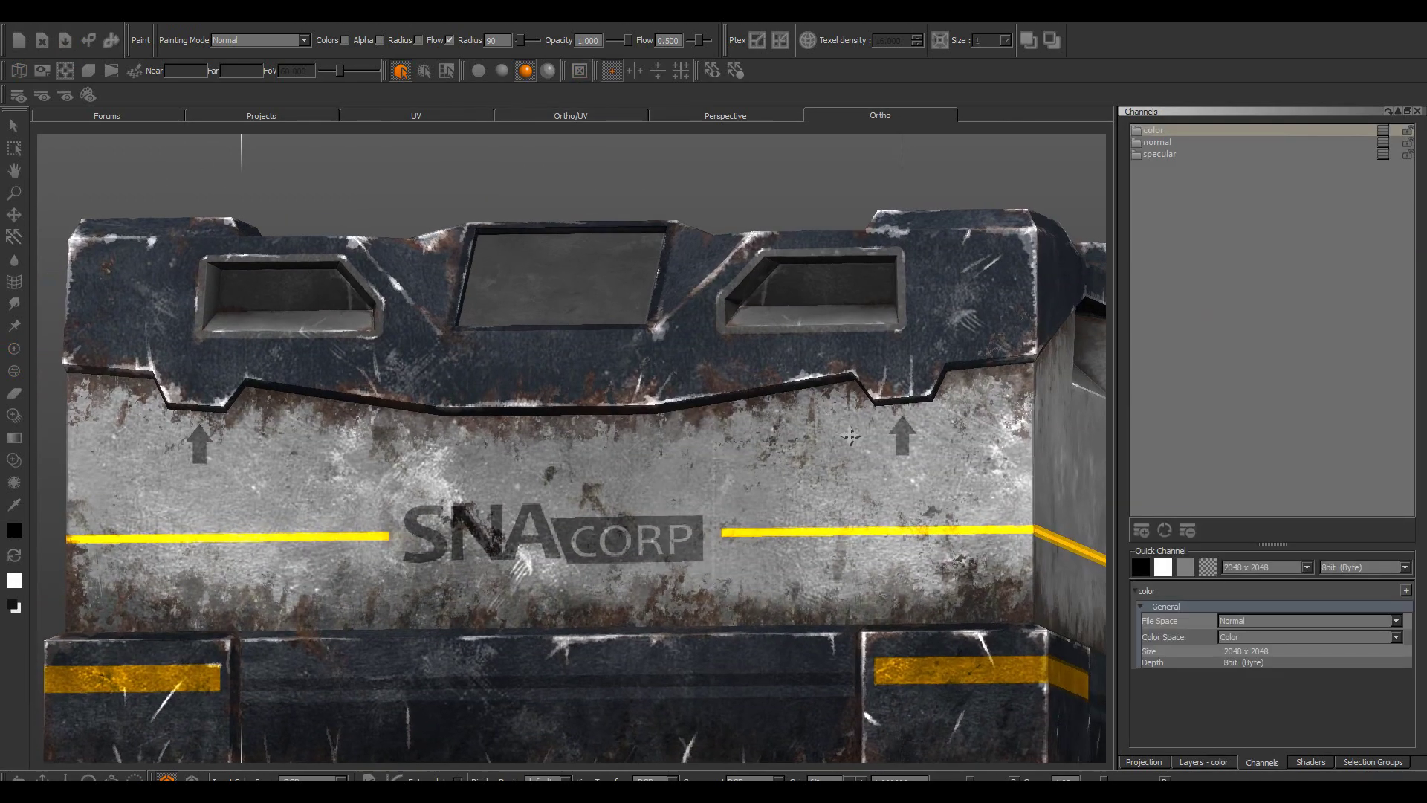
{"action": "left_click", "coordinate": [1309, 762]}
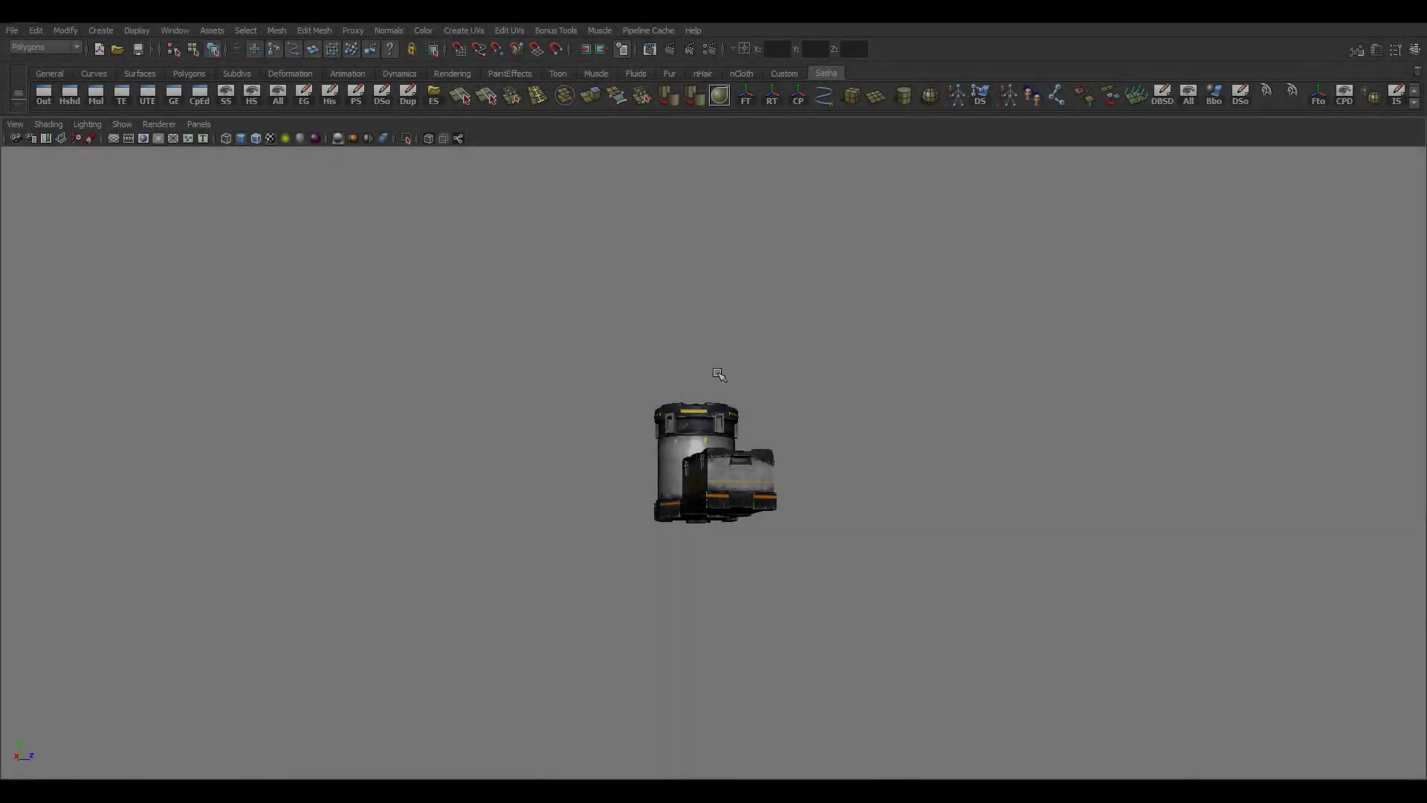
Switch to Maya and examine the finished crate and barrel from the front, sides and back
{"action": "left_click_drag", "start_coordinate": [717, 372], "coordinate": [926, 450], "text": "alt"}
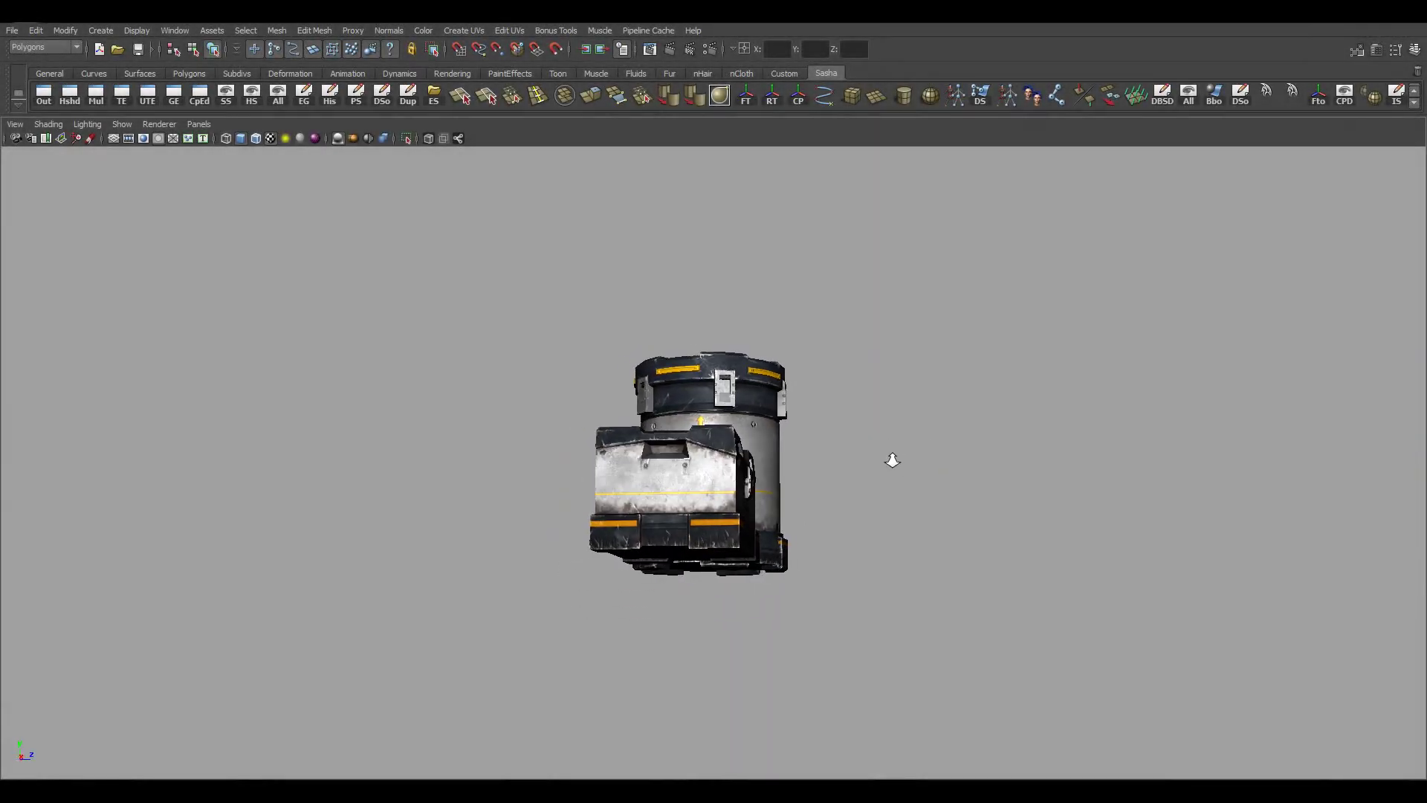
{"action": "mouse_move", "coordinate": [882, 461]}
{"action": "right_mouse_down", "text": "alt"}
{"action": "mouse_move", "coordinate": [1010, 474]}
{"action": "mouse_move", "coordinate": [876, 436]}
{"action": "right_mouse_up", "text": "alt"}
{"action": "left_click_drag", "start_coordinate": [876, 436], "coordinate": [888, 504], "text": "alt"}
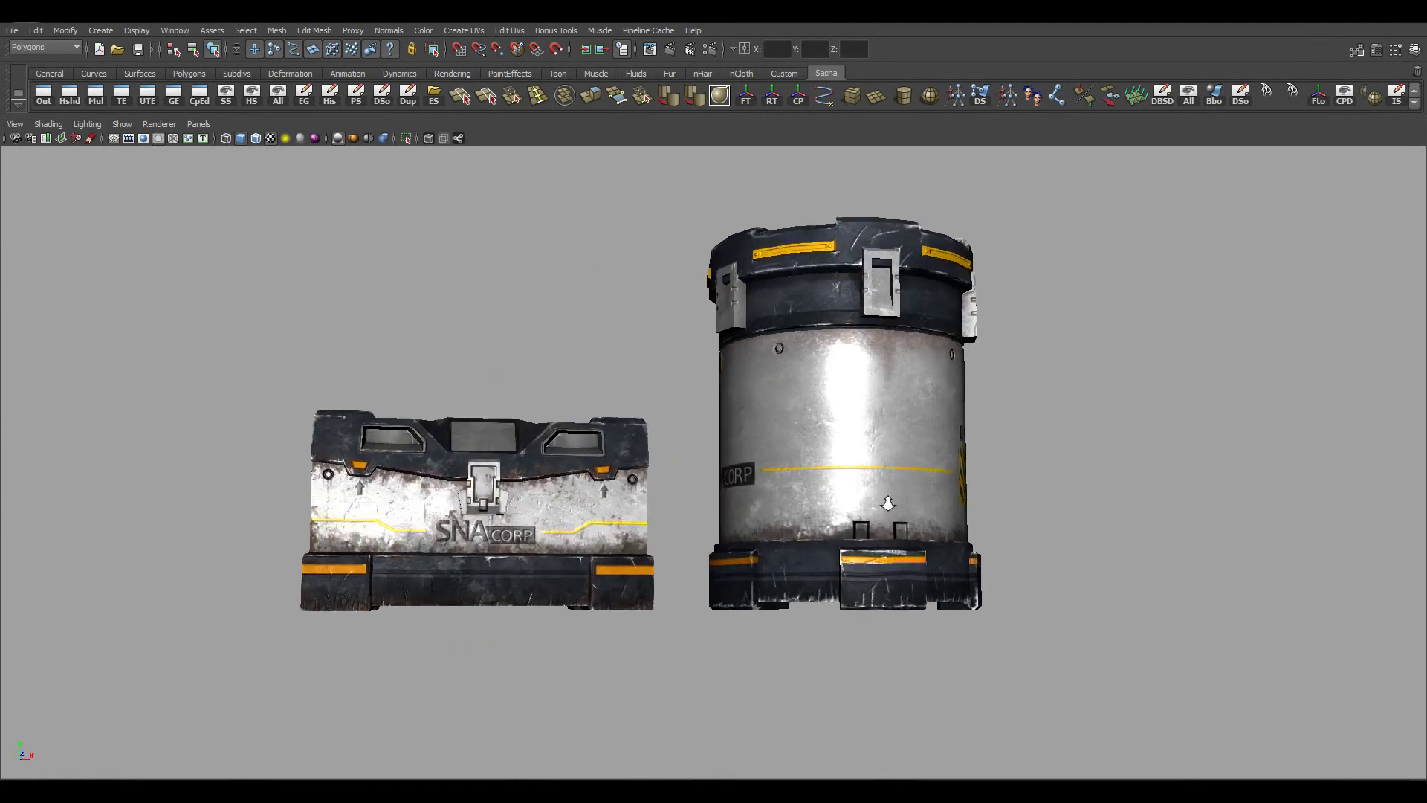
{"action": "right_click_drag", "start_coordinate": [889, 503], "coordinate": [958, 500], "text": "alt"}
{"action": "left_click_drag", "start_coordinate": [959, 500], "coordinate": [732, 492], "text": "alt"}
{"action": "right_click_drag", "start_coordinate": [989, 462], "coordinate": [936, 455], "text": "alt"}
{"action": "left_click_drag", "start_coordinate": [935, 455], "coordinate": [870, 426], "text": "alt"}
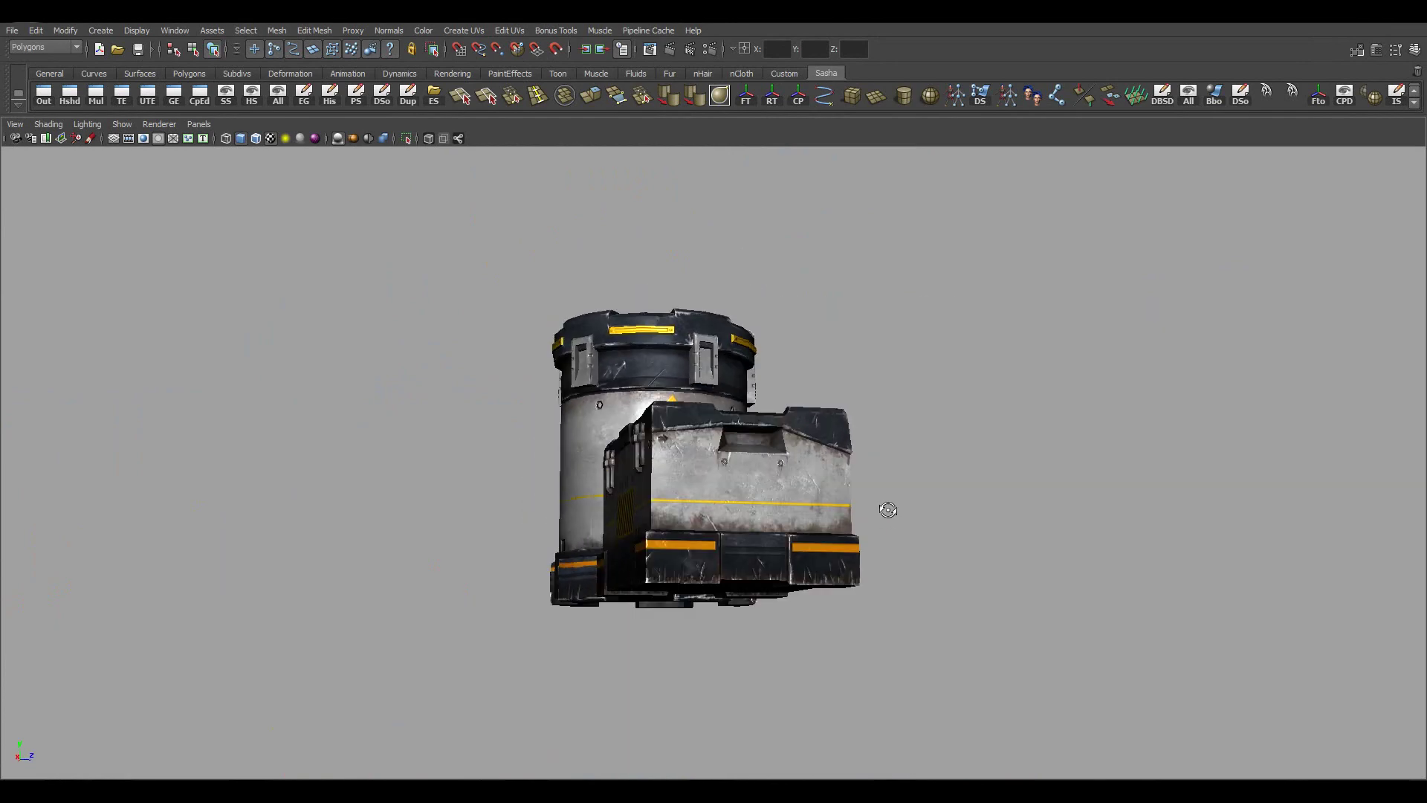
{"action": "left_click_drag", "start_coordinate": [888, 510], "coordinate": [966, 512], "text": "alt"}
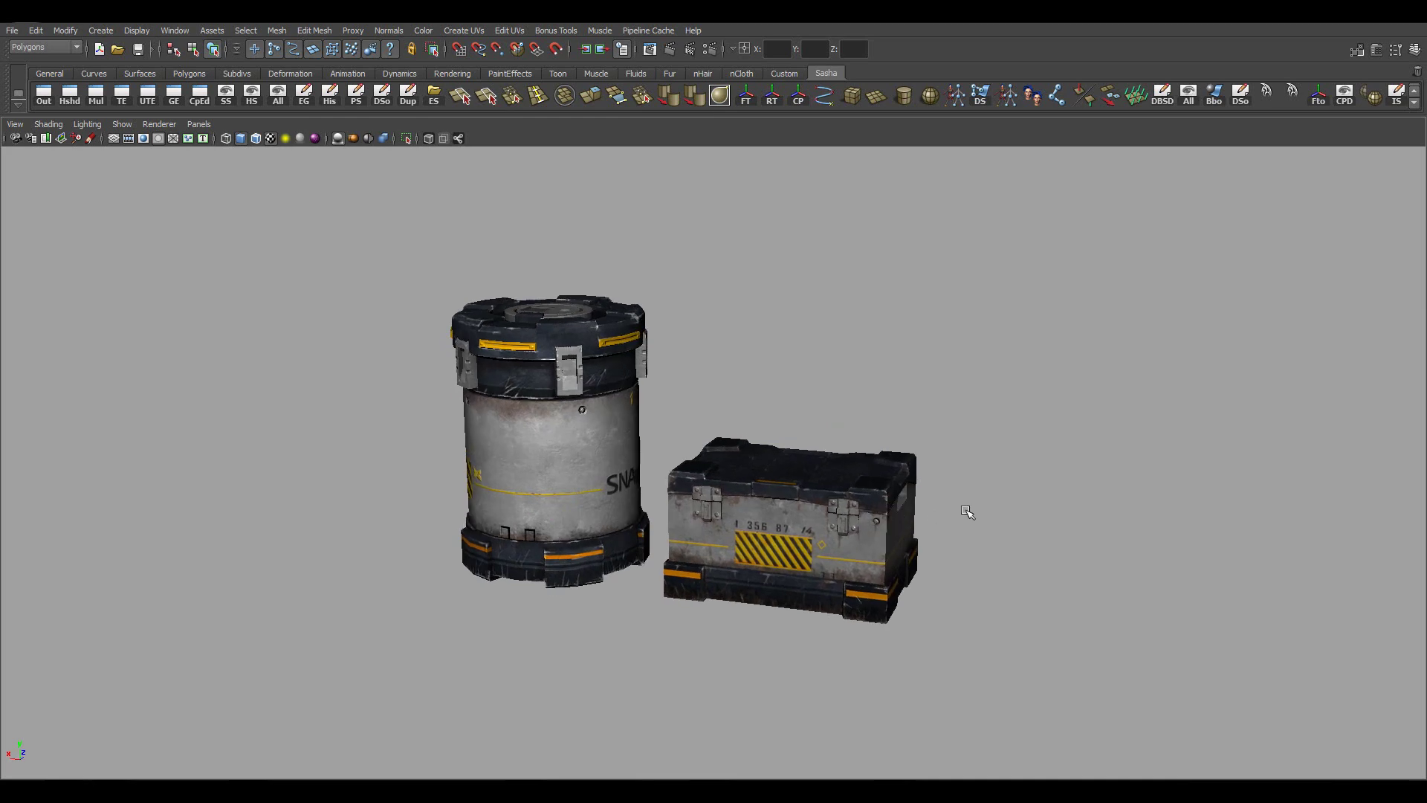
{"action": "left_click_drag", "start_coordinate": [694, 517], "coordinate": [916, 515], "text": "alt"}
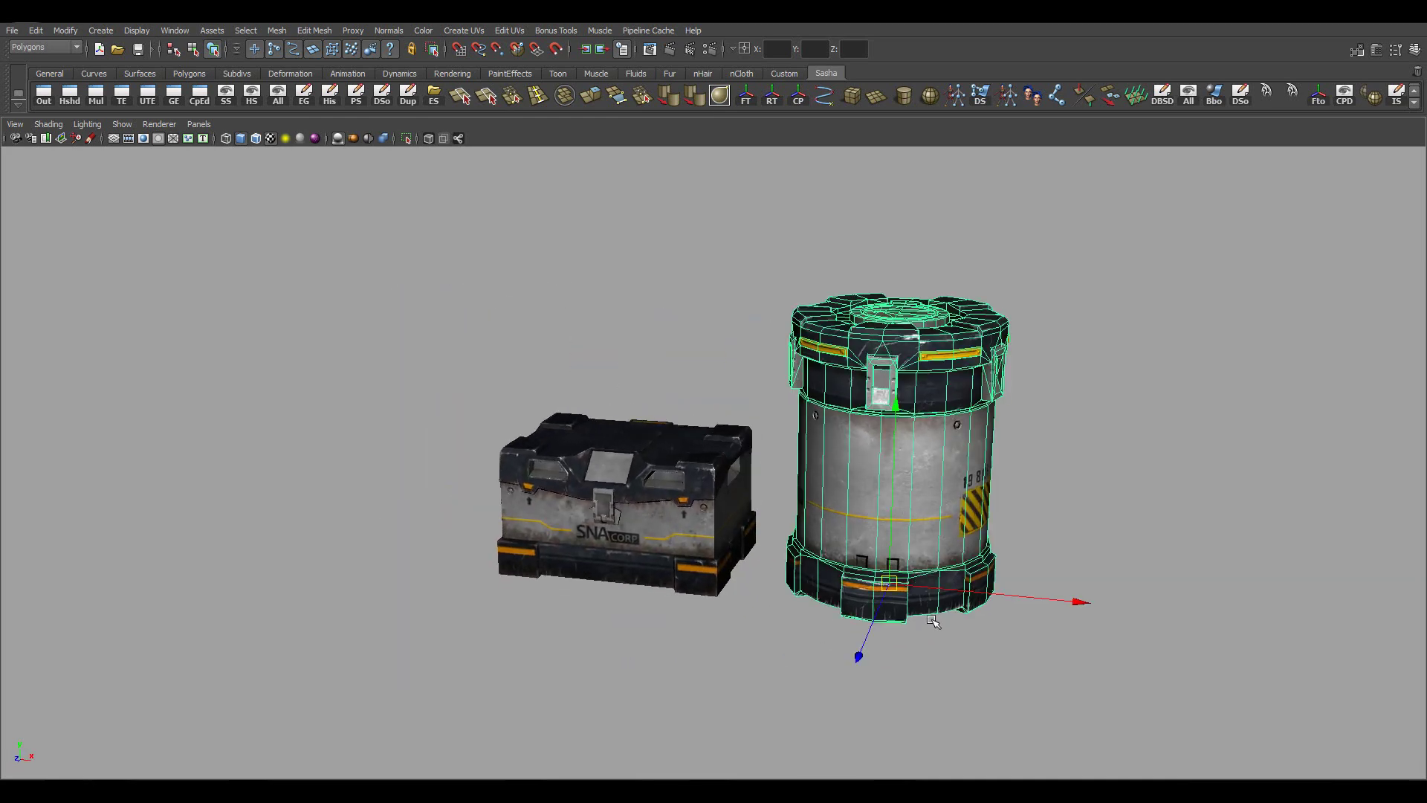
Rotate the barrel about its vertical axis until its SNA CORP logo faces the same way as the crate's logo, and display its transform values
{"action": "left_click_drag", "start_coordinate": [735, 684], "coordinate": [815, 711]}
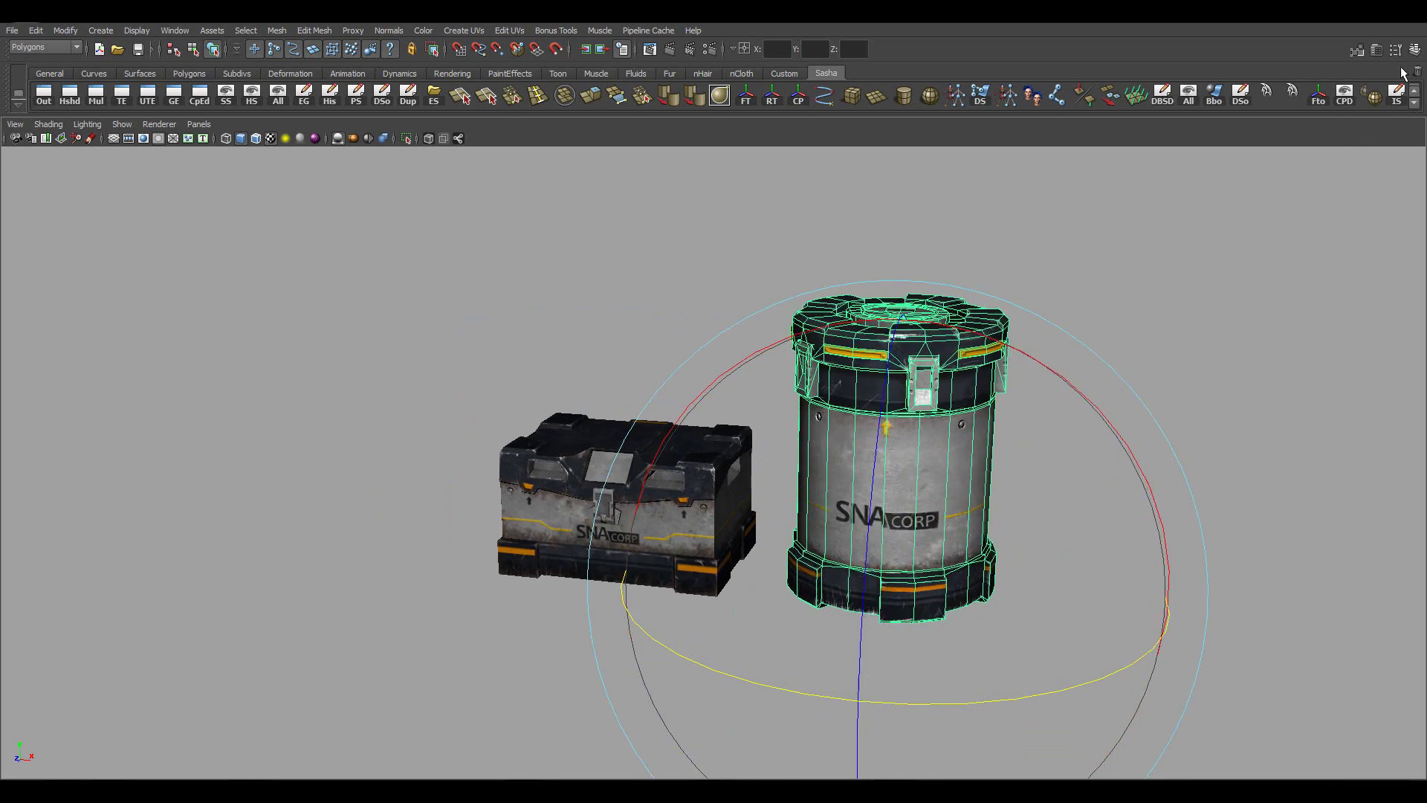
{"action": "left_click", "coordinate": [1413, 51]}
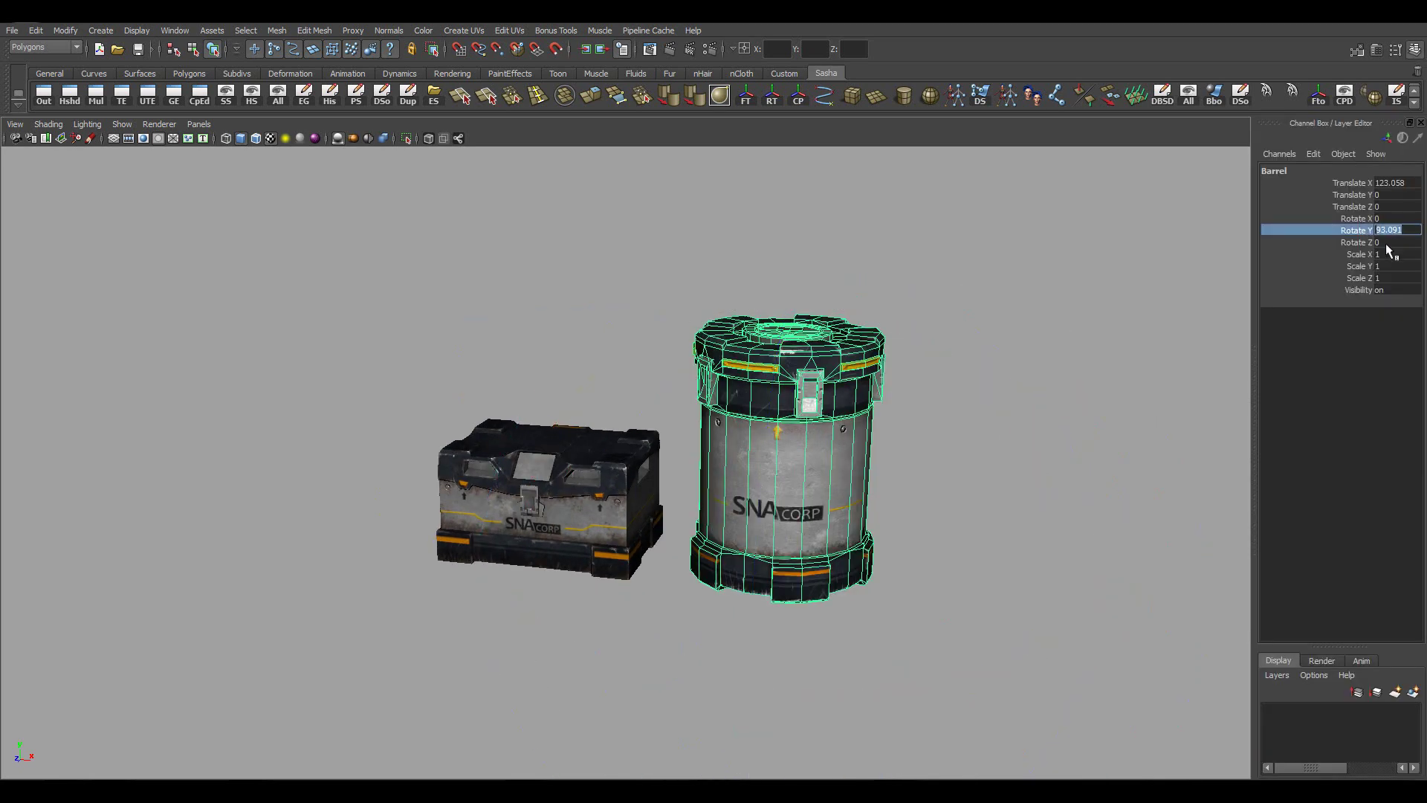
{"action": "left_click", "coordinate": [1060, 338]}
Examine the crate and barrel from above, from the front, from behind and close up on the crate's latch side
{"action": "left_click_drag", "start_coordinate": [1012, 341], "coordinate": [832, 354], "text": "alt"}
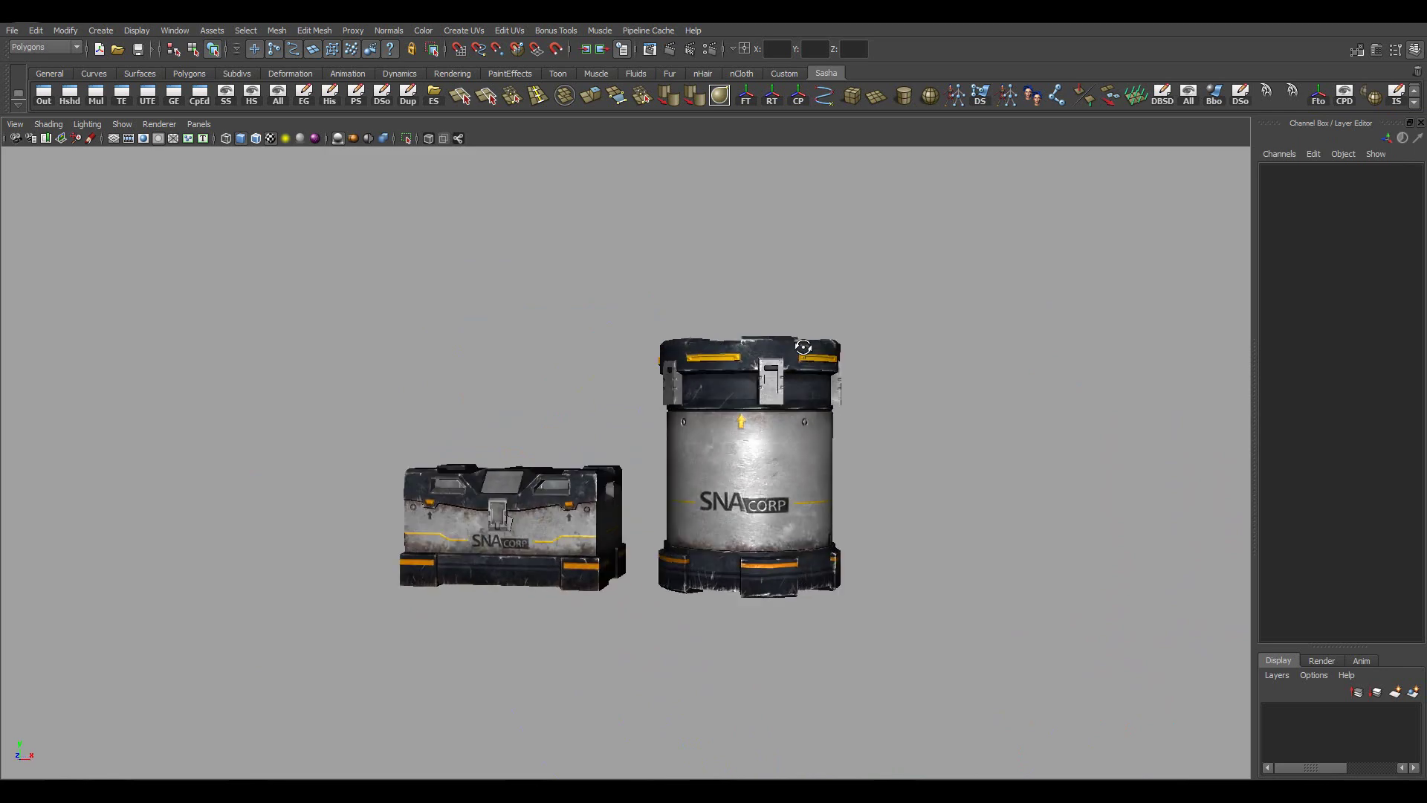
{"action": "right_click_drag", "start_coordinate": [706, 437], "coordinate": [751, 497], "text": "alt"}
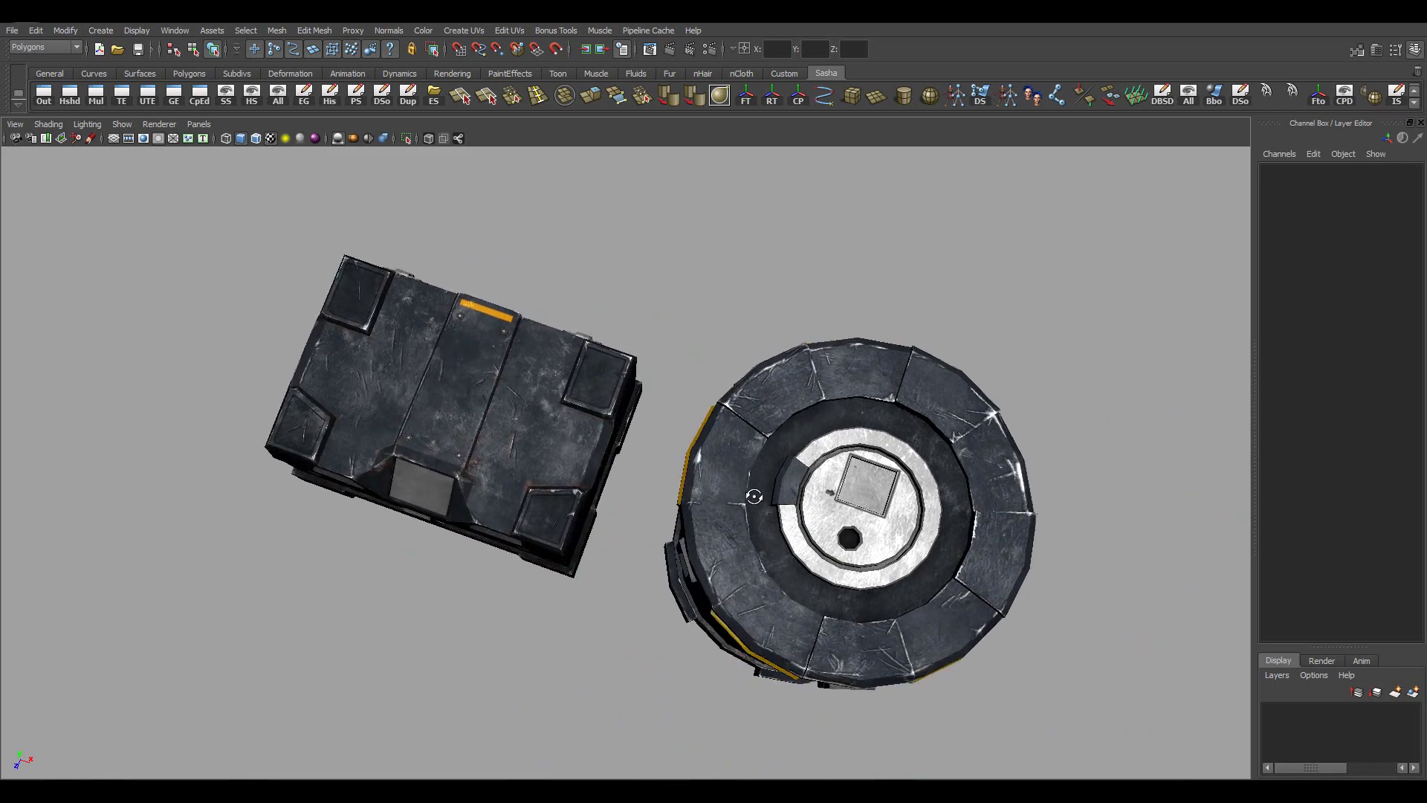
{"action": "middle_click_drag", "start_coordinate": [751, 496], "coordinate": [1044, 576], "text": "alt"}
{"action": "left_click_drag", "start_coordinate": [1044, 576], "coordinate": [959, 585], "text": "alt"}
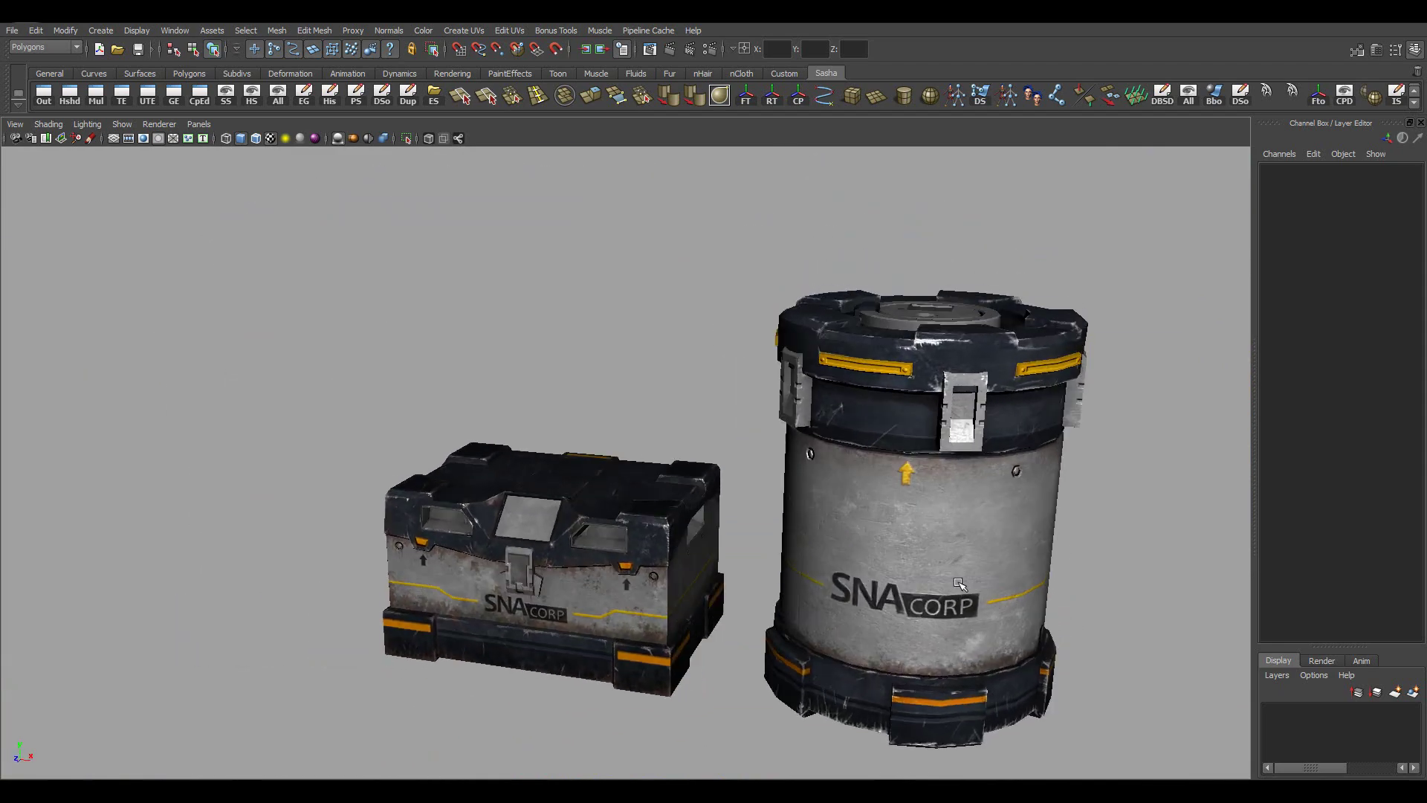
{"action": "right_click_drag", "start_coordinate": [959, 585], "coordinate": [1105, 681], "text": "alt"}
{"action": "left_click_drag", "start_coordinate": [1105, 681], "coordinate": [805, 531], "text": "alt"}
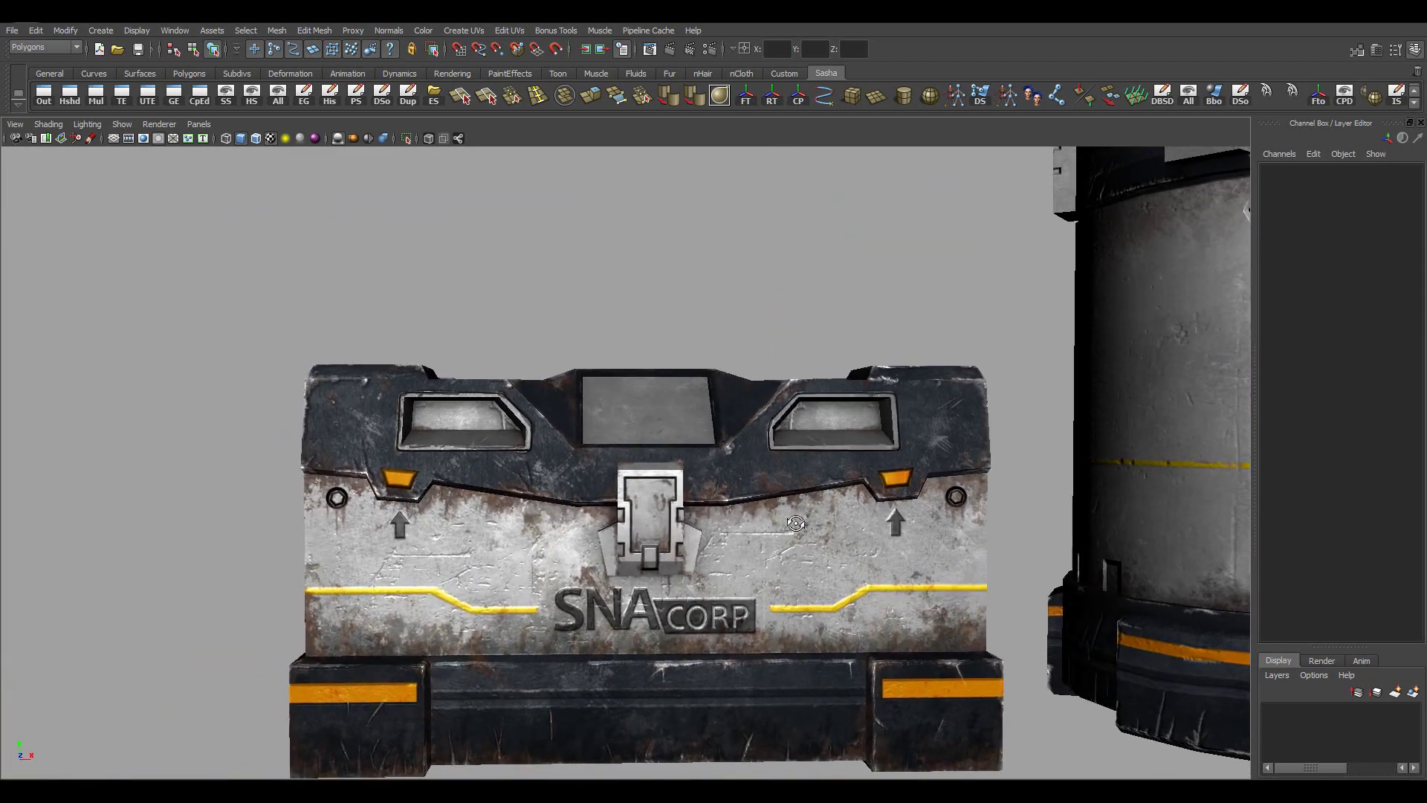
{"action": "right_click_drag", "start_coordinate": [805, 532], "coordinate": [732, 546], "text": "alt"}
{"action": "left_click_drag", "start_coordinate": [732, 546], "coordinate": [810, 569], "text": "alt"}
{"action": "scroll", "coordinate": [891, 599], "scroll_direction": "down", "scroll_amount": 4}
{"action": "right_click_drag", "start_coordinate": [810, 568], "coordinate": [926, 586], "text": "alt"}
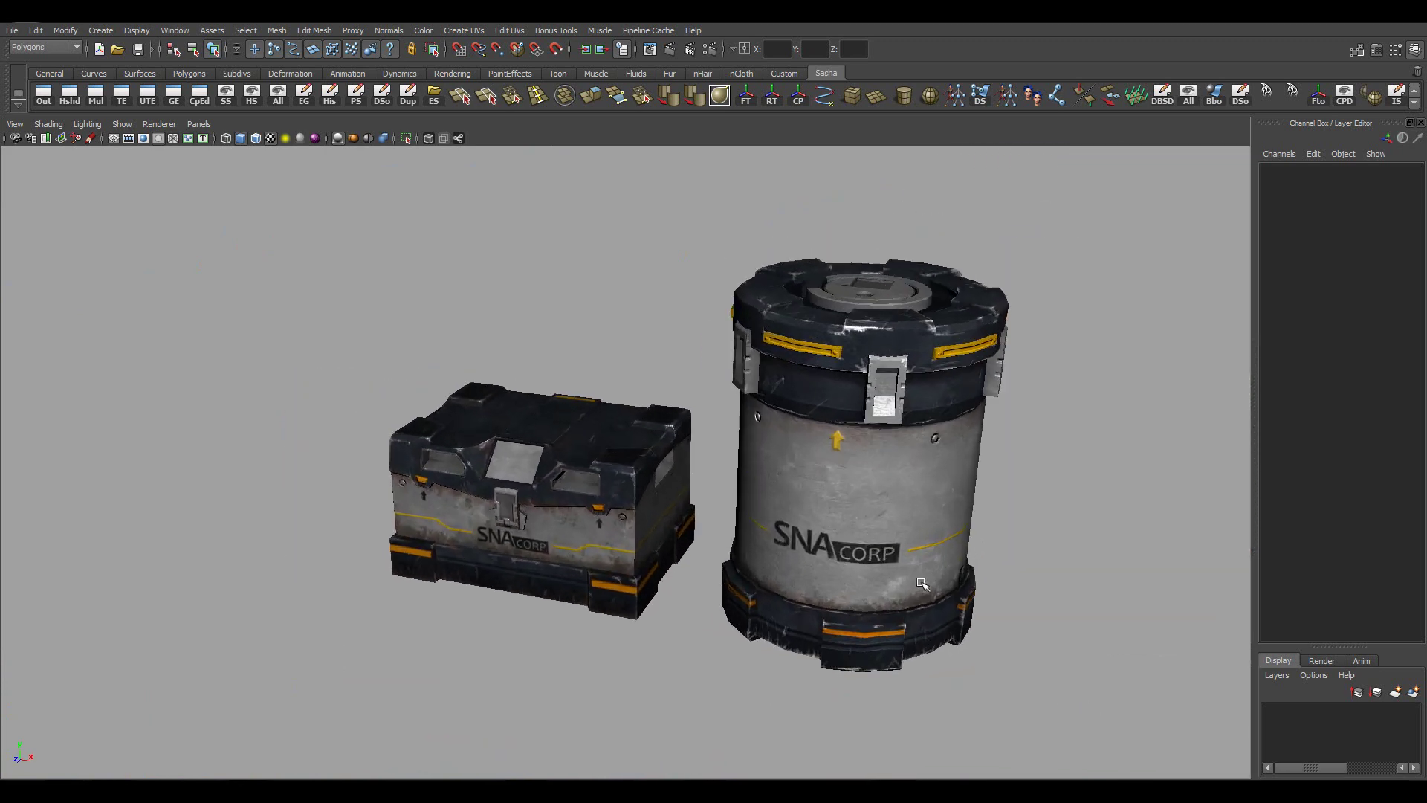
{"action": "left_click_drag", "start_coordinate": [925, 585], "coordinate": [797, 567], "text": "alt"}
{"action": "right_click_drag", "start_coordinate": [808, 561], "coordinate": [231, 506], "text": "alt"}
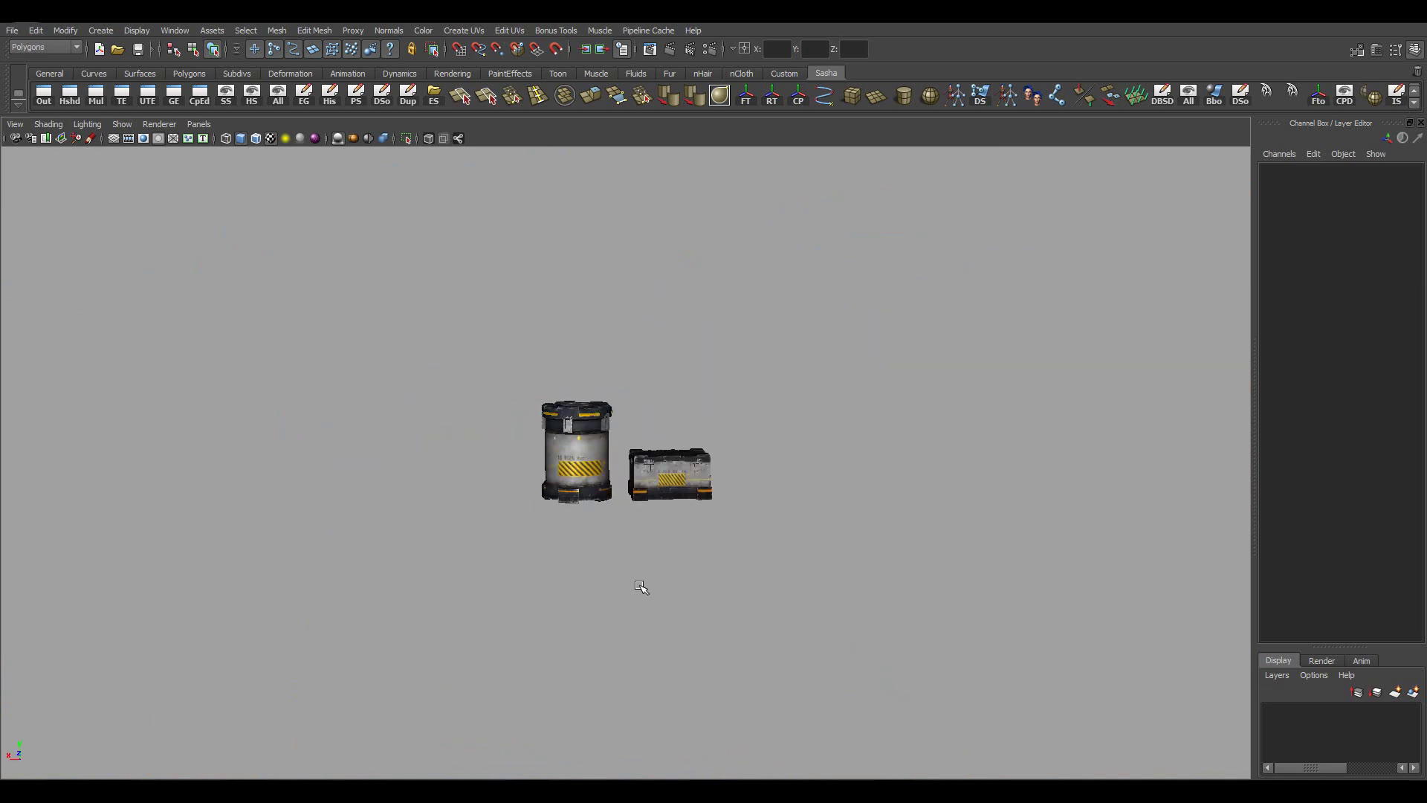
Hide the Channel Box, add a light in front of the crate and turn on viewport lighting with all lights
{"action": "left_click", "coordinate": [1415, 49]}
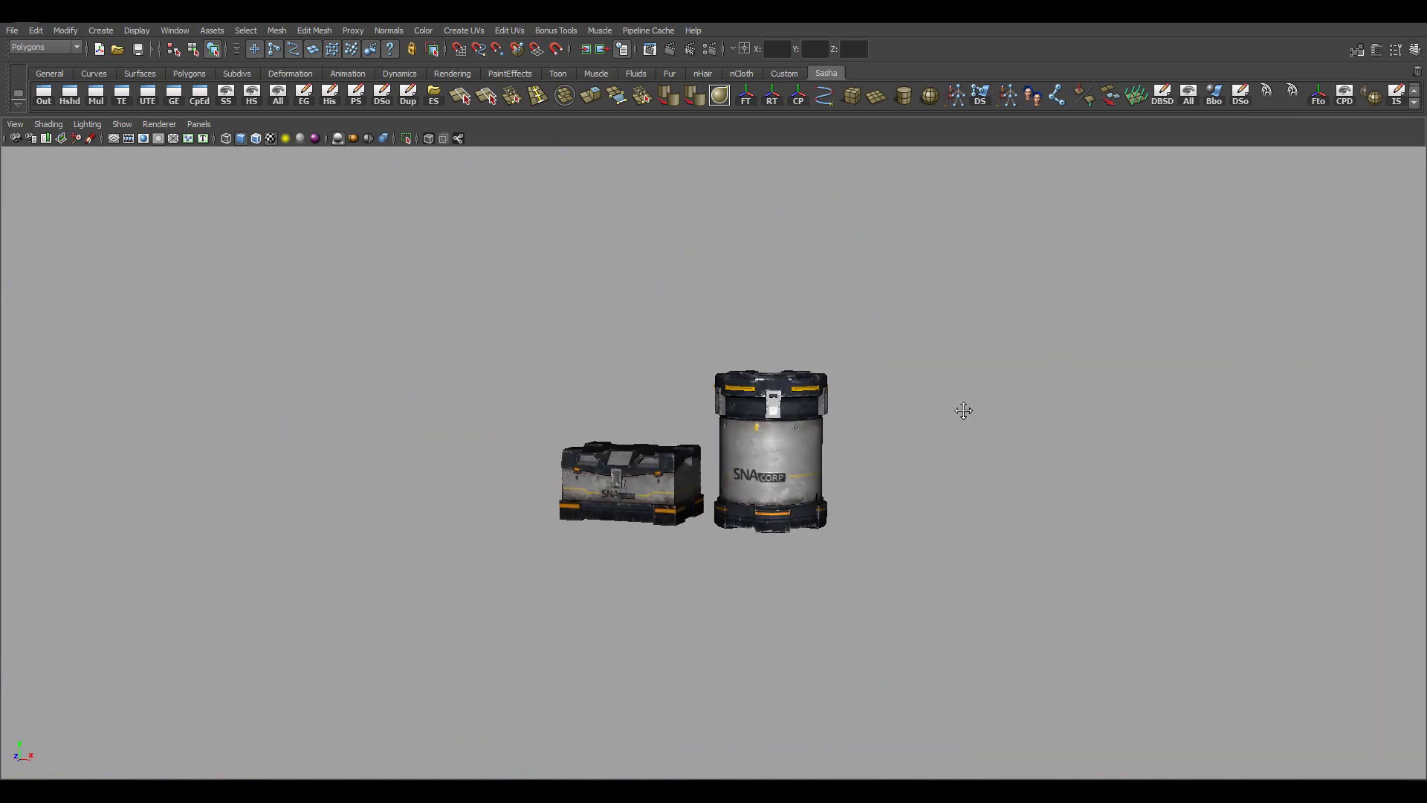
{"action": "left_click", "coordinate": [452, 74]}
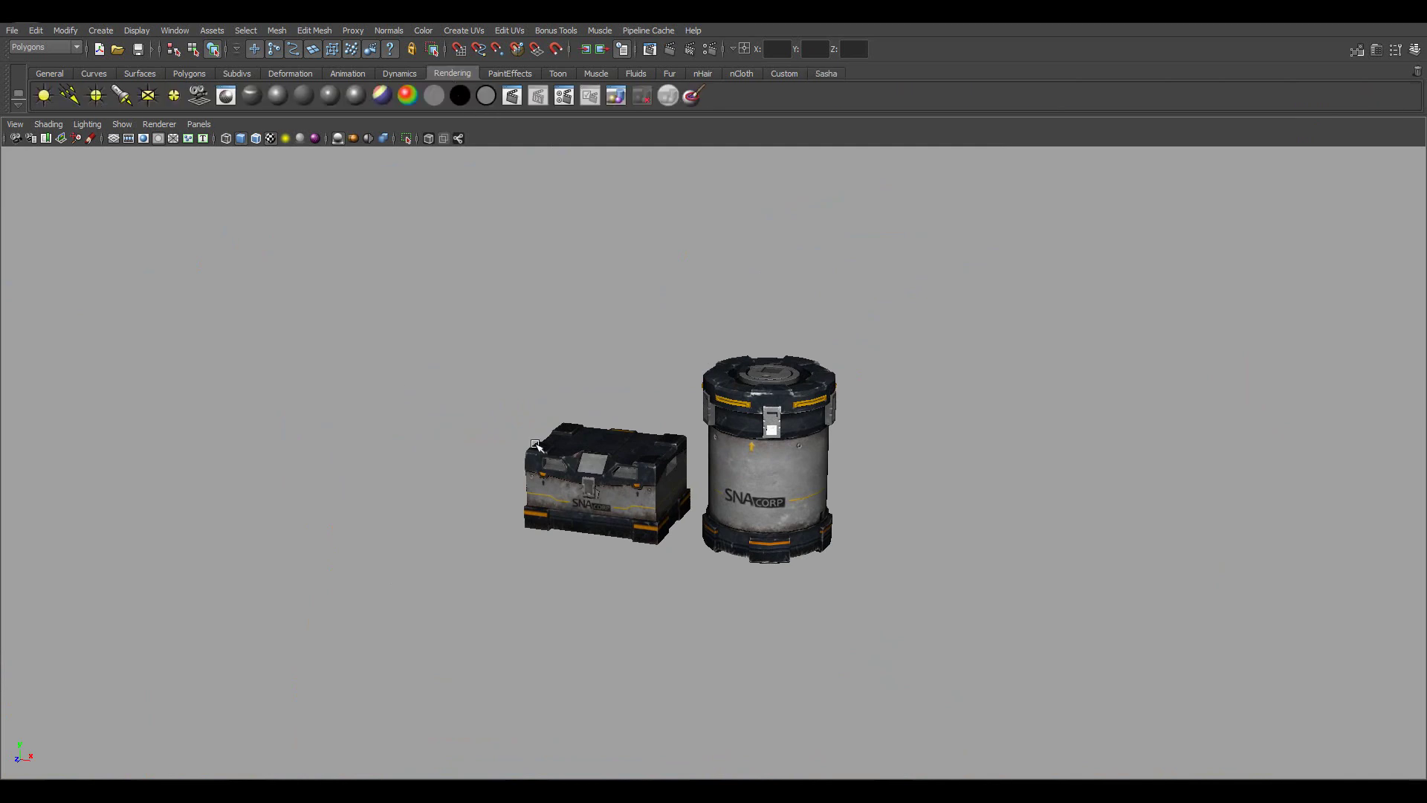
{"action": "key", "text": "7"}
{"action": "key", "text": "w"}
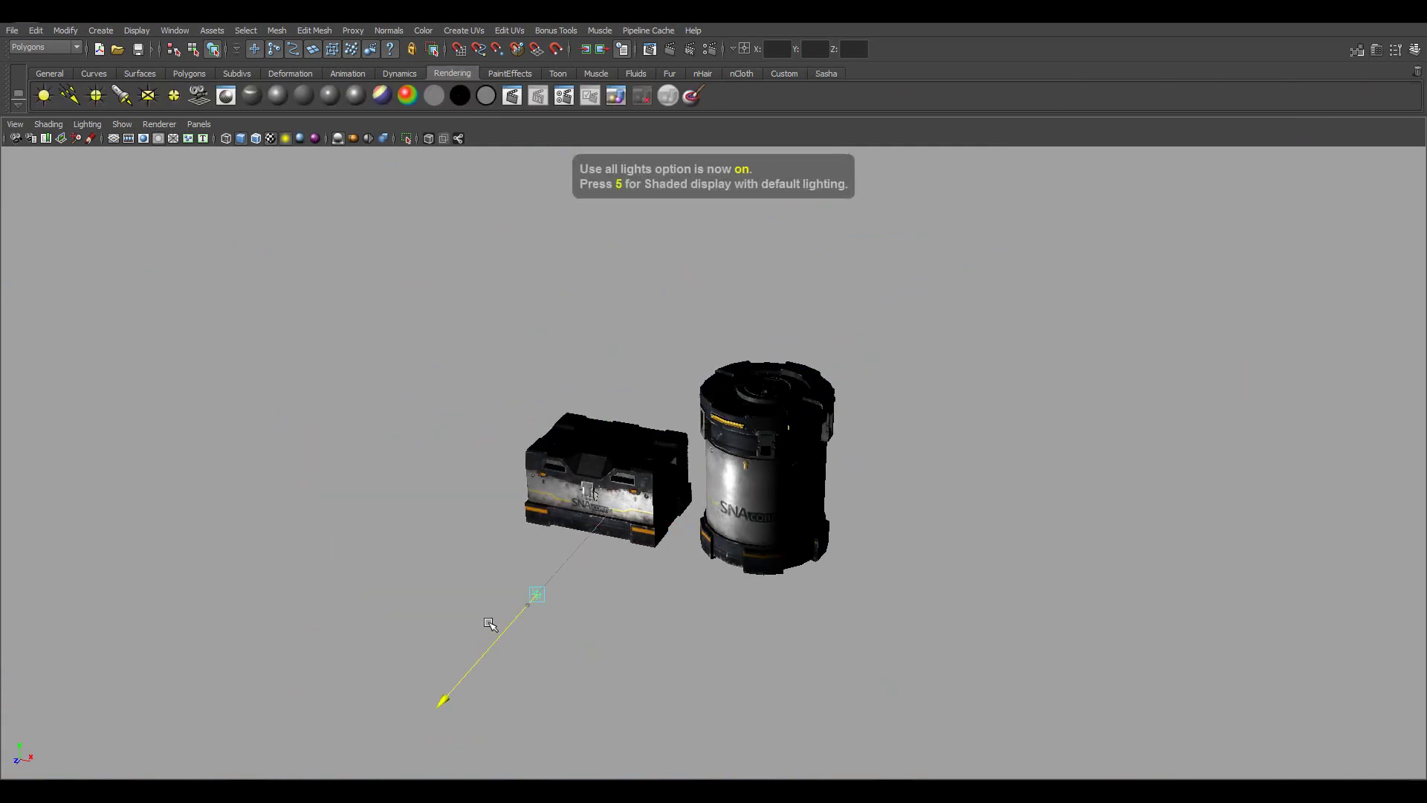
Move the light sideways along the front of the crate and barrel to compare how their surfaces catch it
{"action": "left_click_drag", "start_coordinate": [761, 494], "coordinate": [766, 475], "text": "alt"}
{"action": "right_click_drag", "start_coordinate": [765, 475], "coordinate": [884, 546], "text": "alt"}
{"action": "middle_click_drag", "start_coordinate": [654, 587], "coordinate": [593, 644], "text": "alt"}
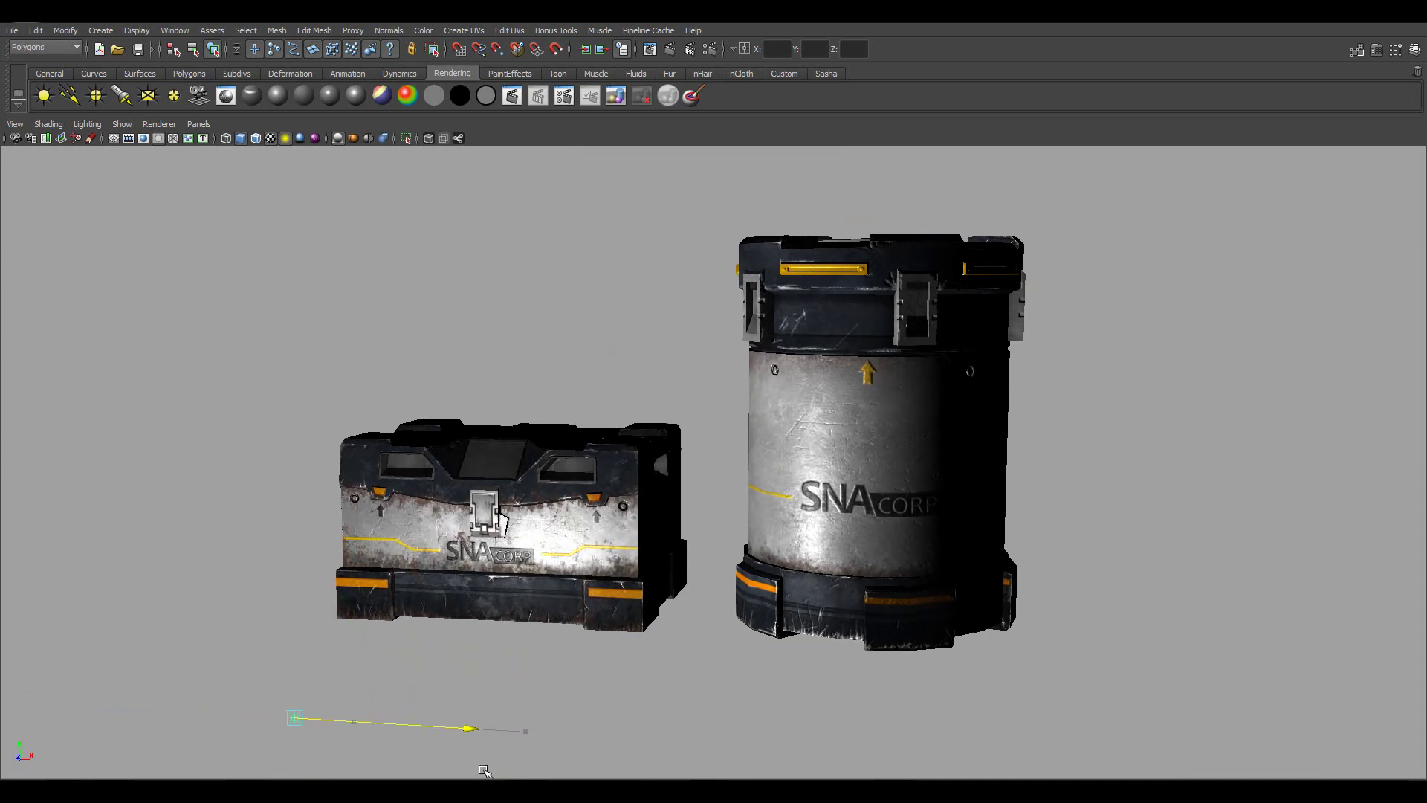
{"action": "middle_click_drag", "start_coordinate": [484, 770], "coordinate": [261, 664]}
{"action": "right_click_drag", "start_coordinate": [632, 632], "coordinate": [520, 594], "text": "alt"}
{"action": "left_click_drag", "start_coordinate": [520, 594], "coordinate": [711, 602], "text": "alt"}
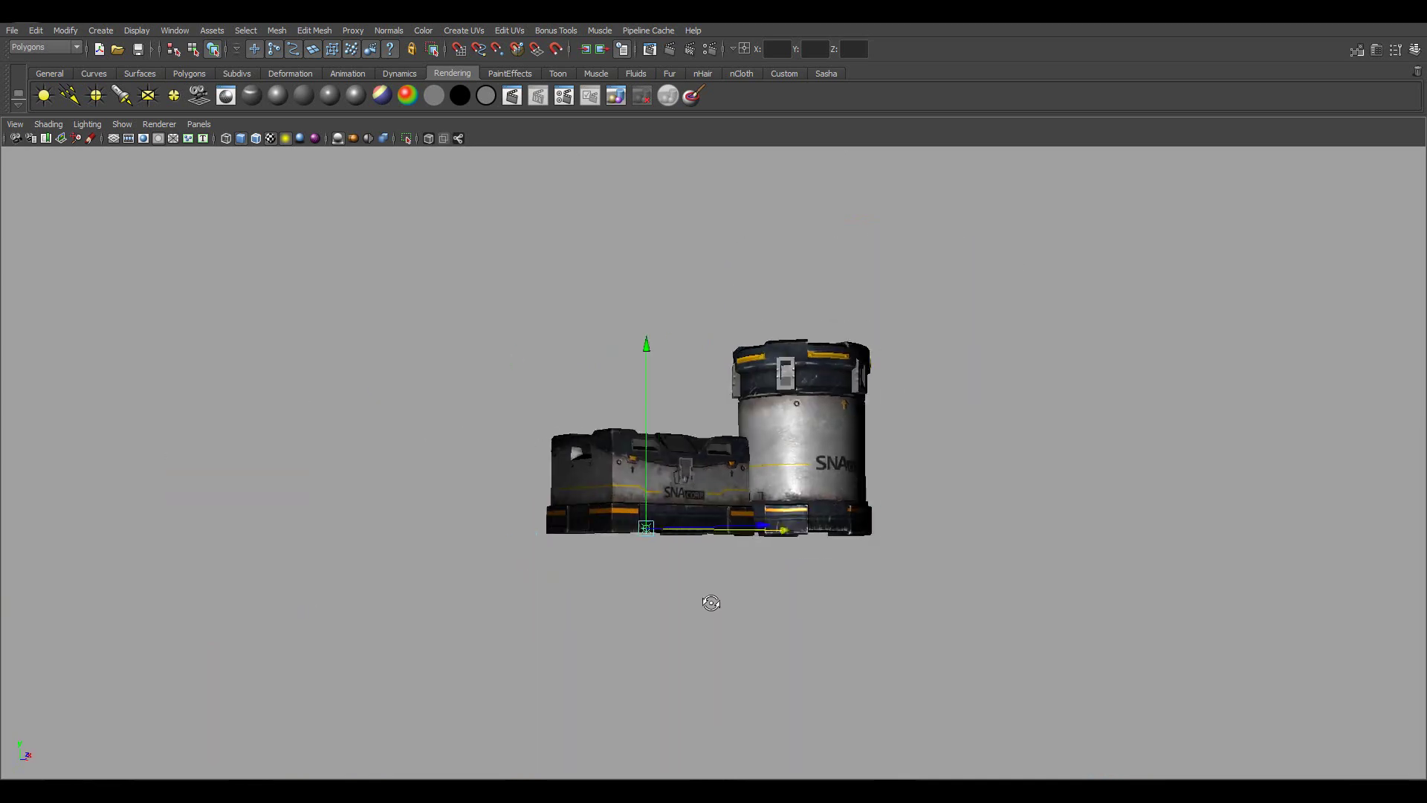
{"action": "left_click_drag", "start_coordinate": [761, 660], "coordinate": [525, 571], "text": "alt"}
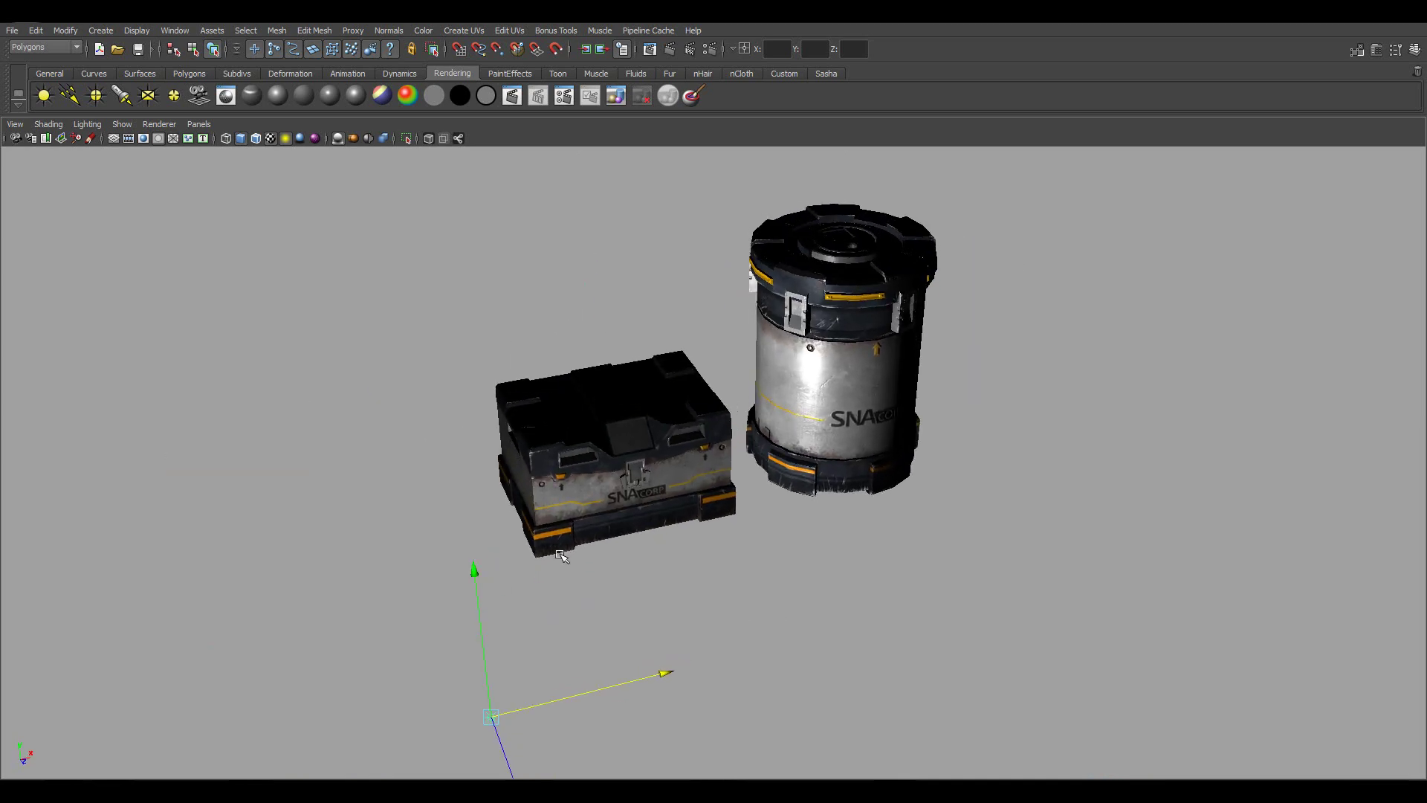
Bring the light to the crate's front corner and raise it above the lid
{"action": "middle_click_drag", "start_coordinate": [561, 612], "coordinate": [559, 595]}
{"action": "right_click_drag", "start_coordinate": [559, 596], "coordinate": [771, 587], "text": "alt"}
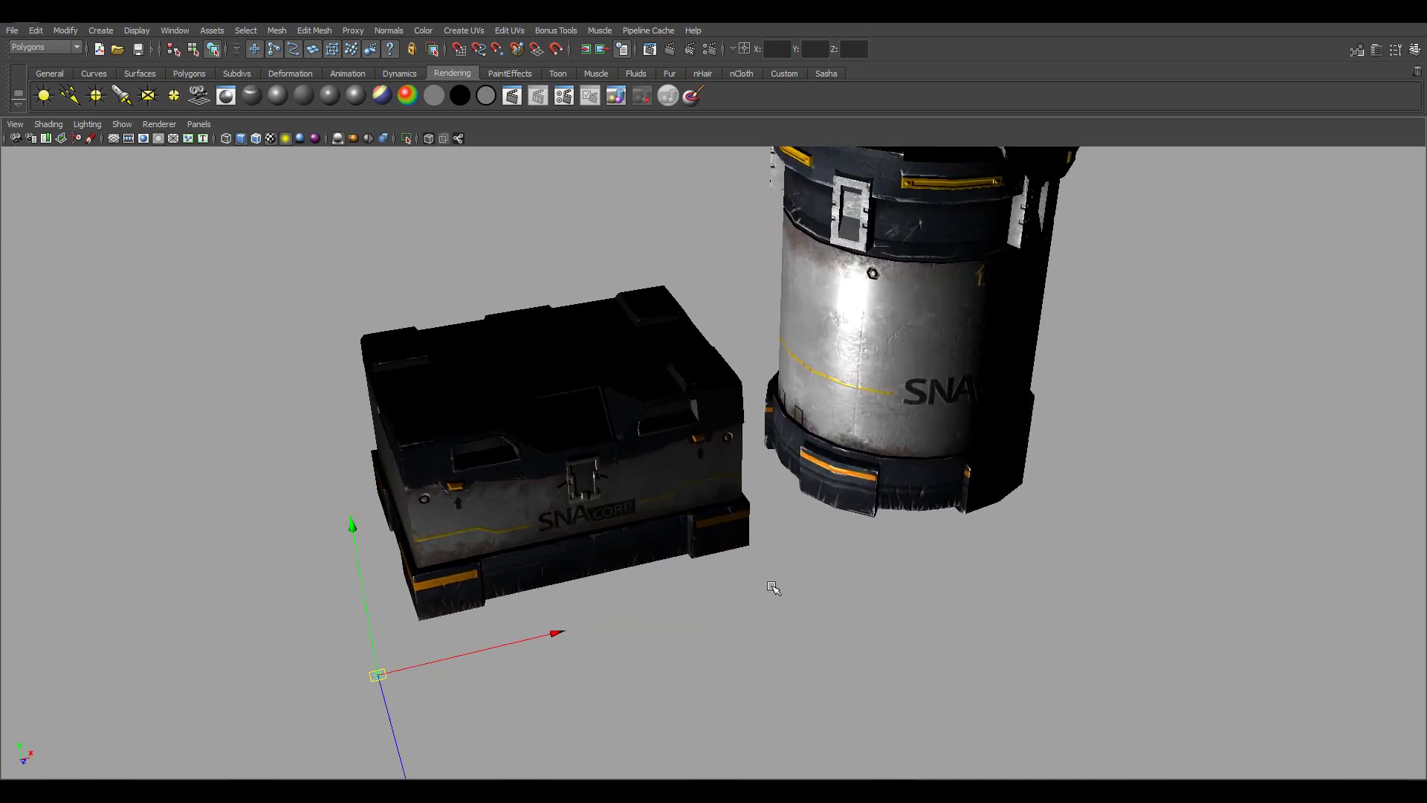
{"action": "middle_click_drag", "start_coordinate": [770, 586], "coordinate": [771, 688], "text": "alt"}
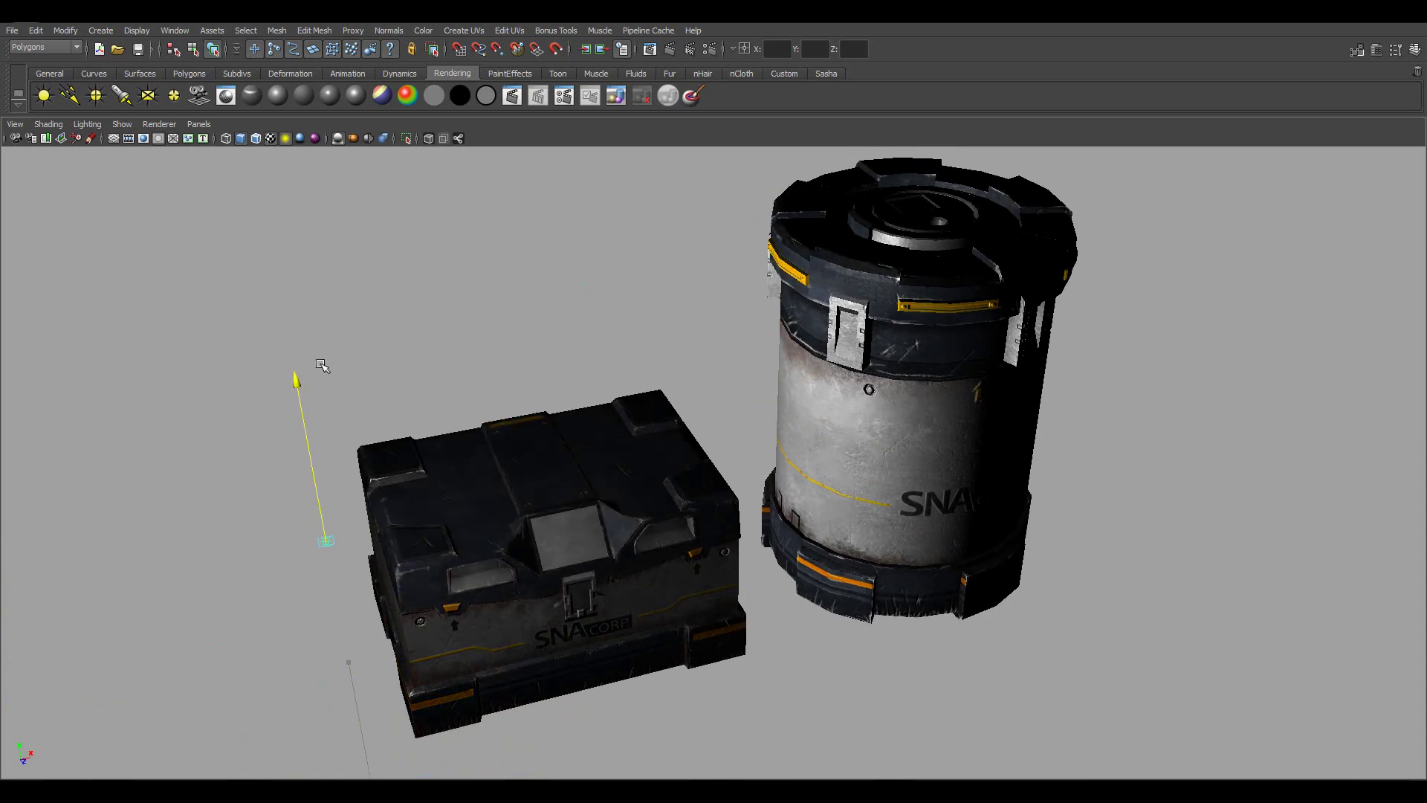
{"action": "left_click_drag", "start_coordinate": [274, 245], "coordinate": [1012, 300], "text": "alt"}
{"action": "right_click_drag", "start_coordinate": [1012, 300], "coordinate": [1108, 490], "text": "alt"}
{"action": "left_click_drag", "start_coordinate": [1108, 490], "coordinate": [1230, 435], "text": "alt"}
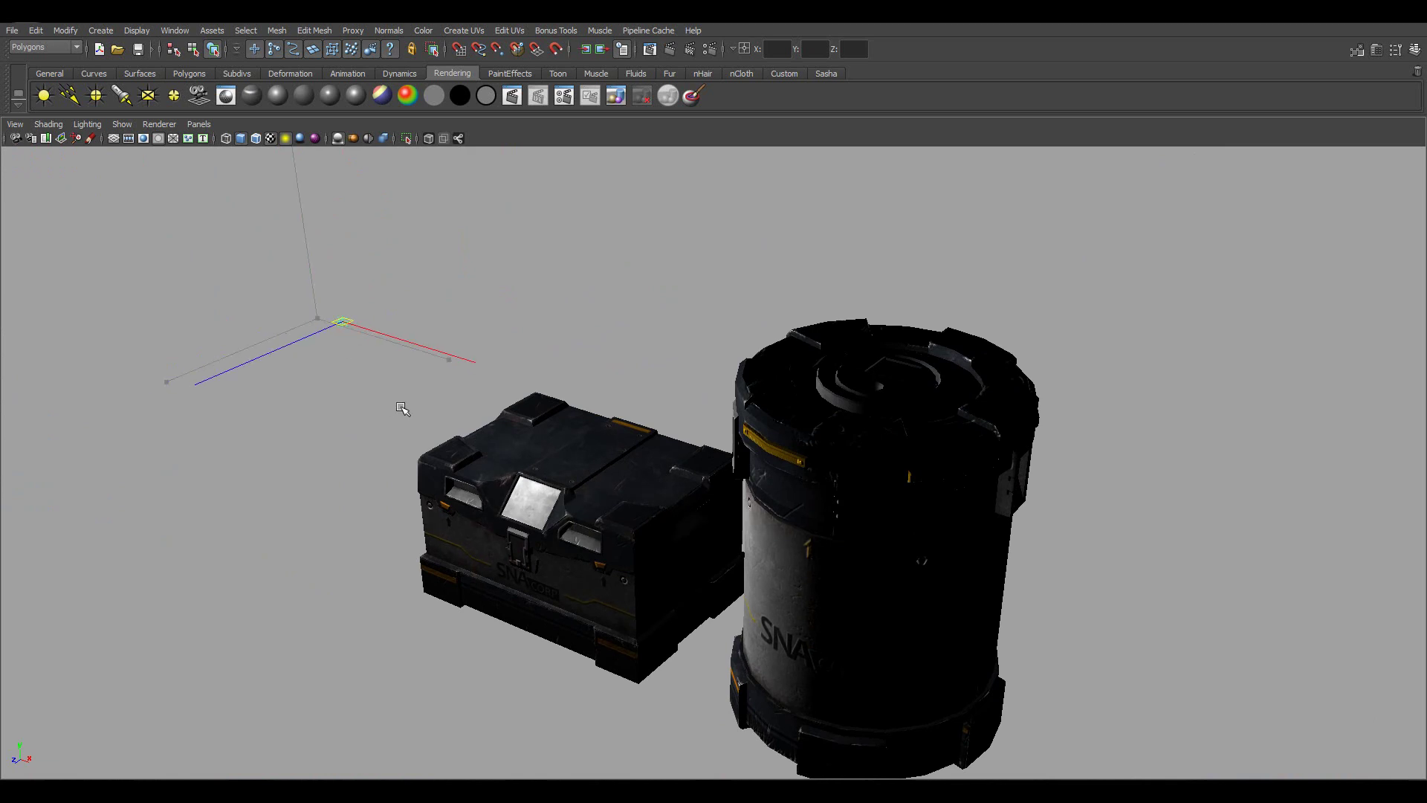
Sweep the light horizontally from above the crate to the front of the barrel and back behind both objects
{"action": "middle_click_drag", "start_coordinate": [401, 408], "coordinate": [656, 575]}
{"action": "middle_click_drag", "start_coordinate": [654, 561], "coordinate": [1076, 719]}
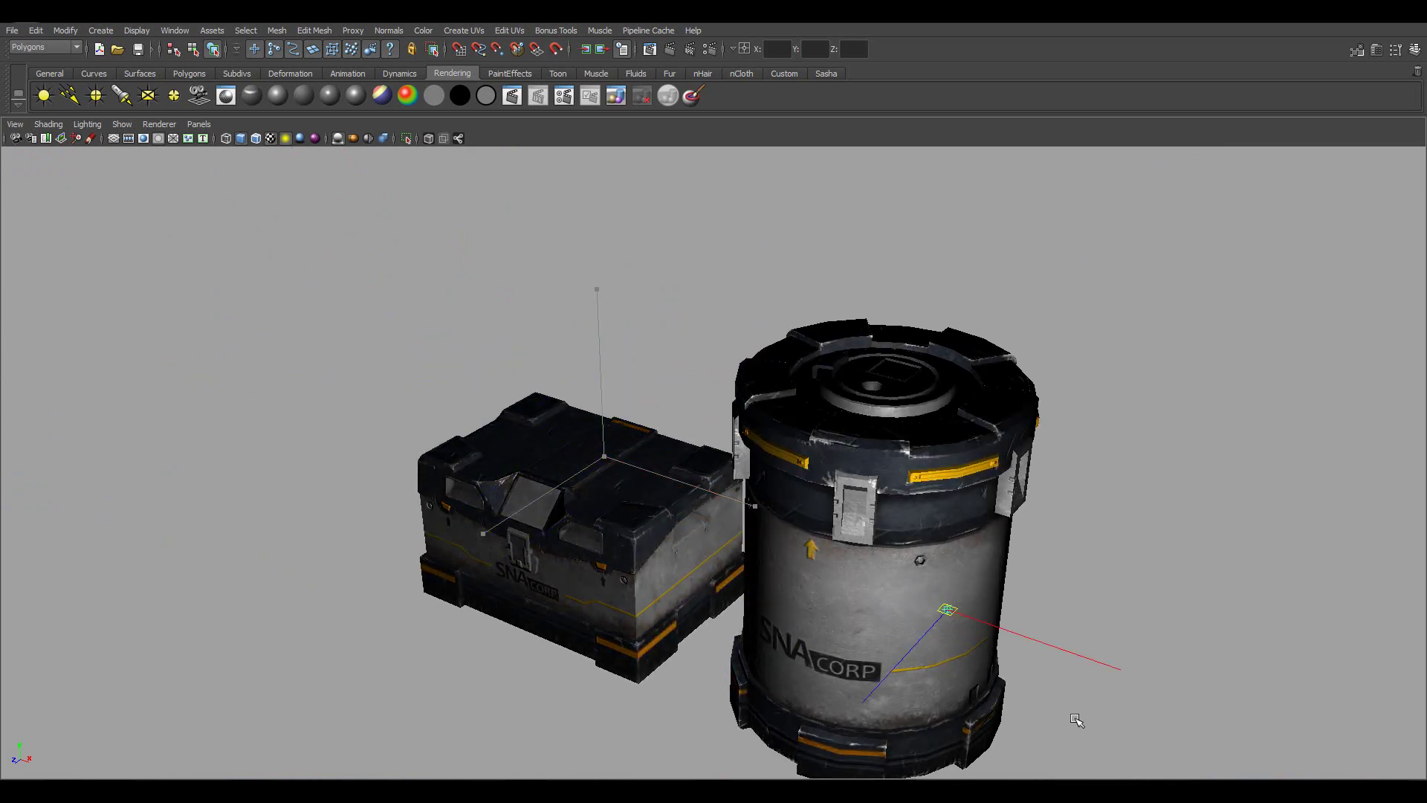
{"action": "left_click_drag", "start_coordinate": [1076, 719], "coordinate": [1017, 282]}
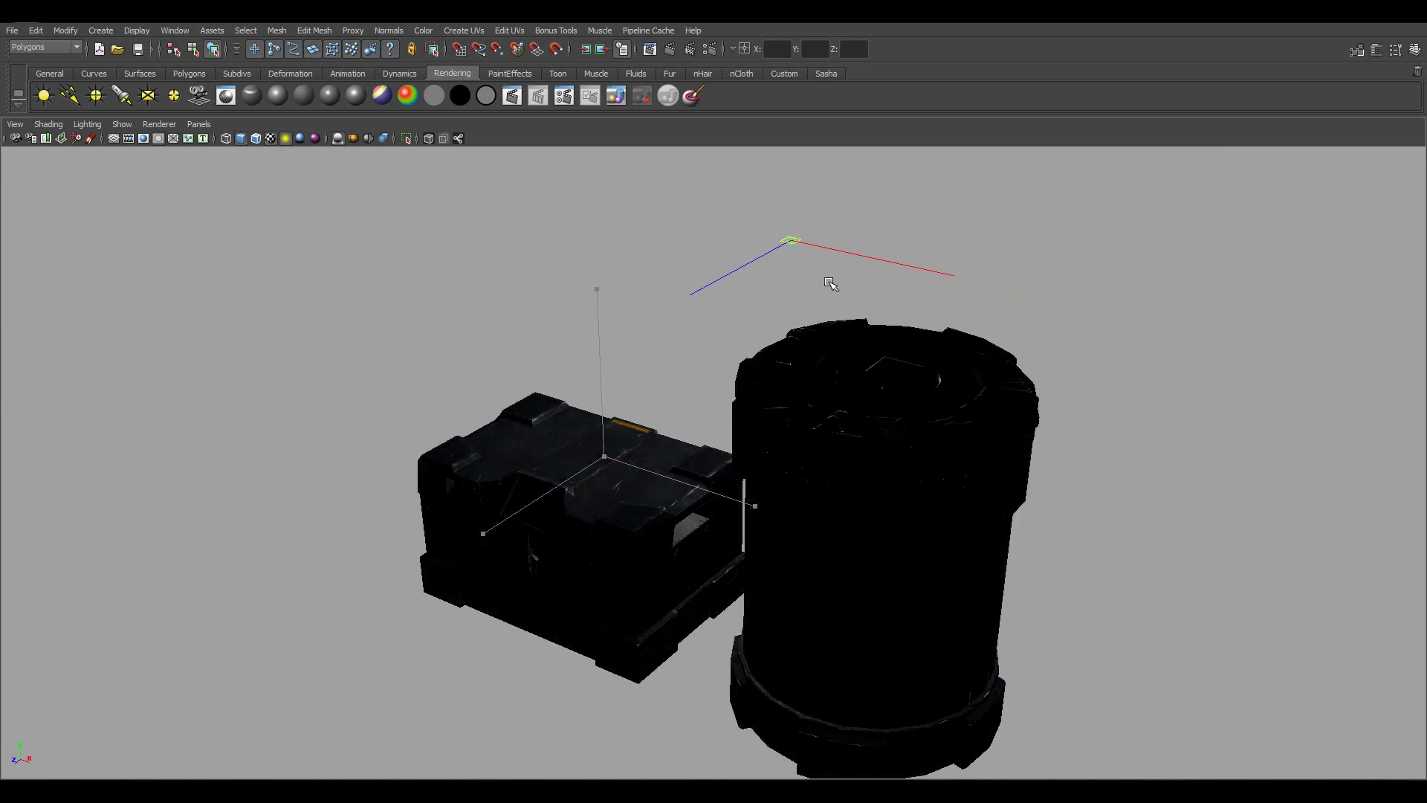
Check the lids lit from above, lower the light to the ground and place it near the crate's front corner
{"action": "middle_click_drag", "start_coordinate": [940, 428], "coordinate": [853, 449], "text": "alt"}
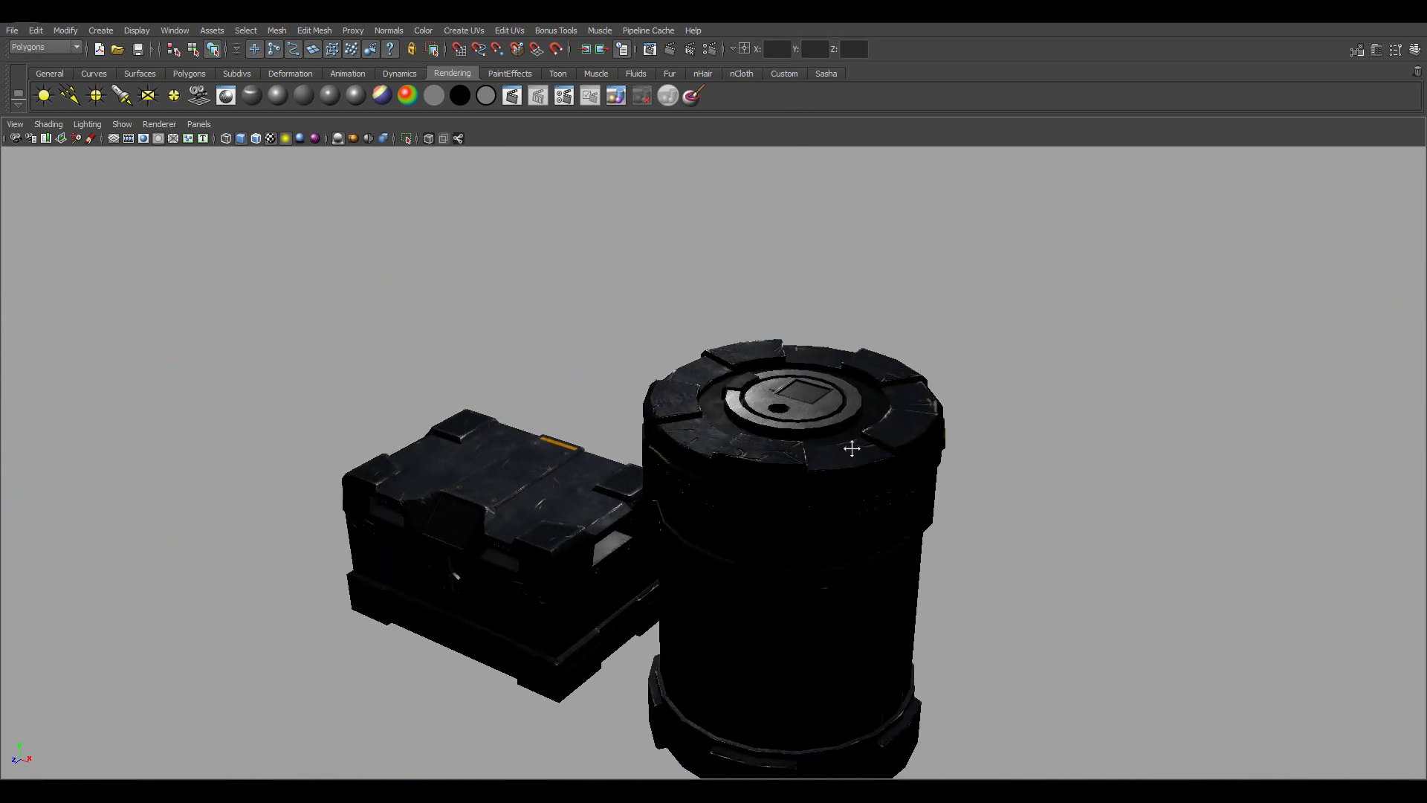
{"action": "right_click_drag", "start_coordinate": [853, 449], "coordinate": [955, 454], "text": "alt"}
{"action": "left_click_drag", "start_coordinate": [955, 453], "coordinate": [1000, 489], "text": "alt"}
{"action": "right_click_drag", "start_coordinate": [1000, 489], "coordinate": [717, 528], "text": "alt"}
{"action": "left_click_drag", "start_coordinate": [717, 528], "coordinate": [719, 299], "text": "alt"}
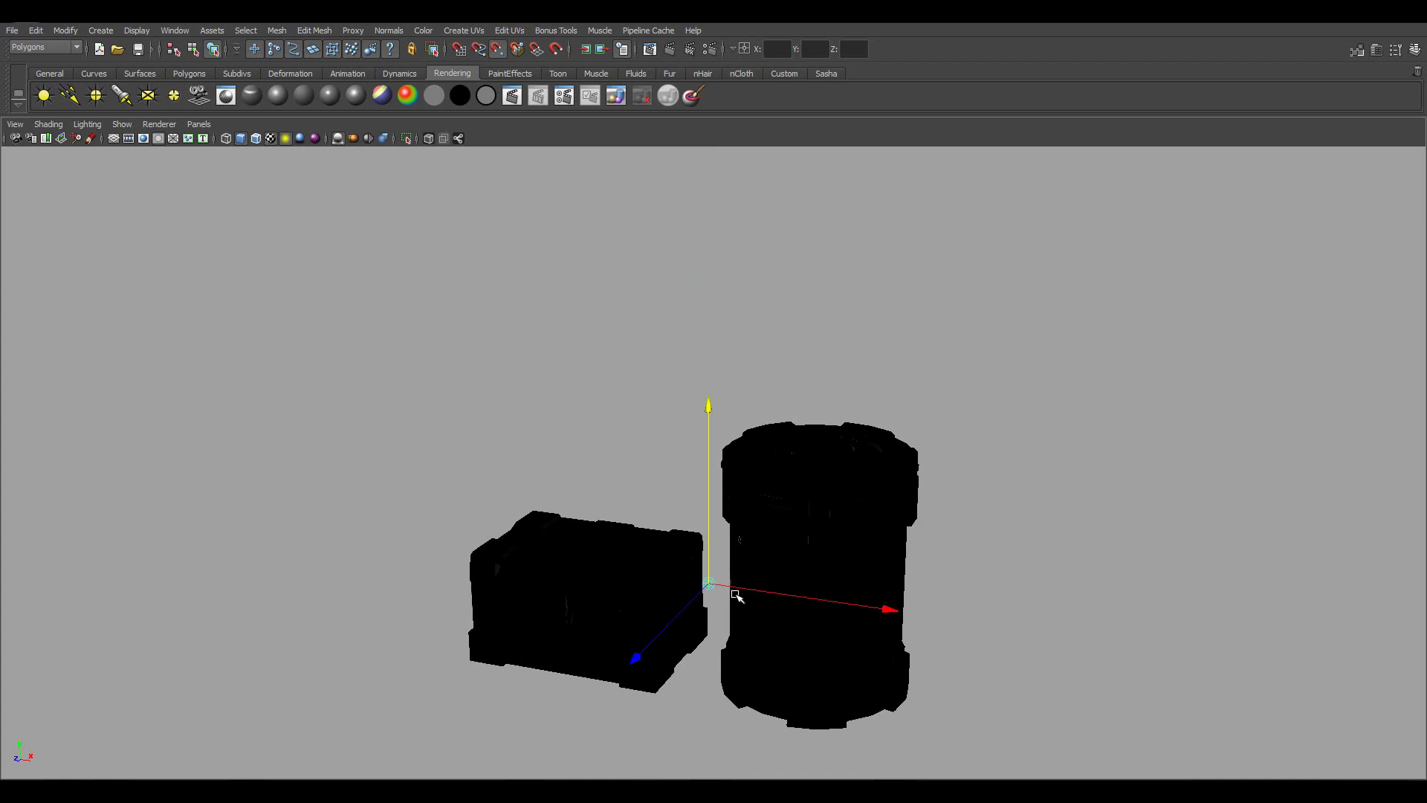
{"action": "right_click_drag", "start_coordinate": [650, 714], "coordinate": [552, 706], "text": "alt"}
{"action": "middle_click_drag", "start_coordinate": [552, 706], "coordinate": [543, 587], "text": "alt"}
{"action": "left_click_drag", "start_coordinate": [543, 587], "coordinate": [545, 621], "text": "alt"}
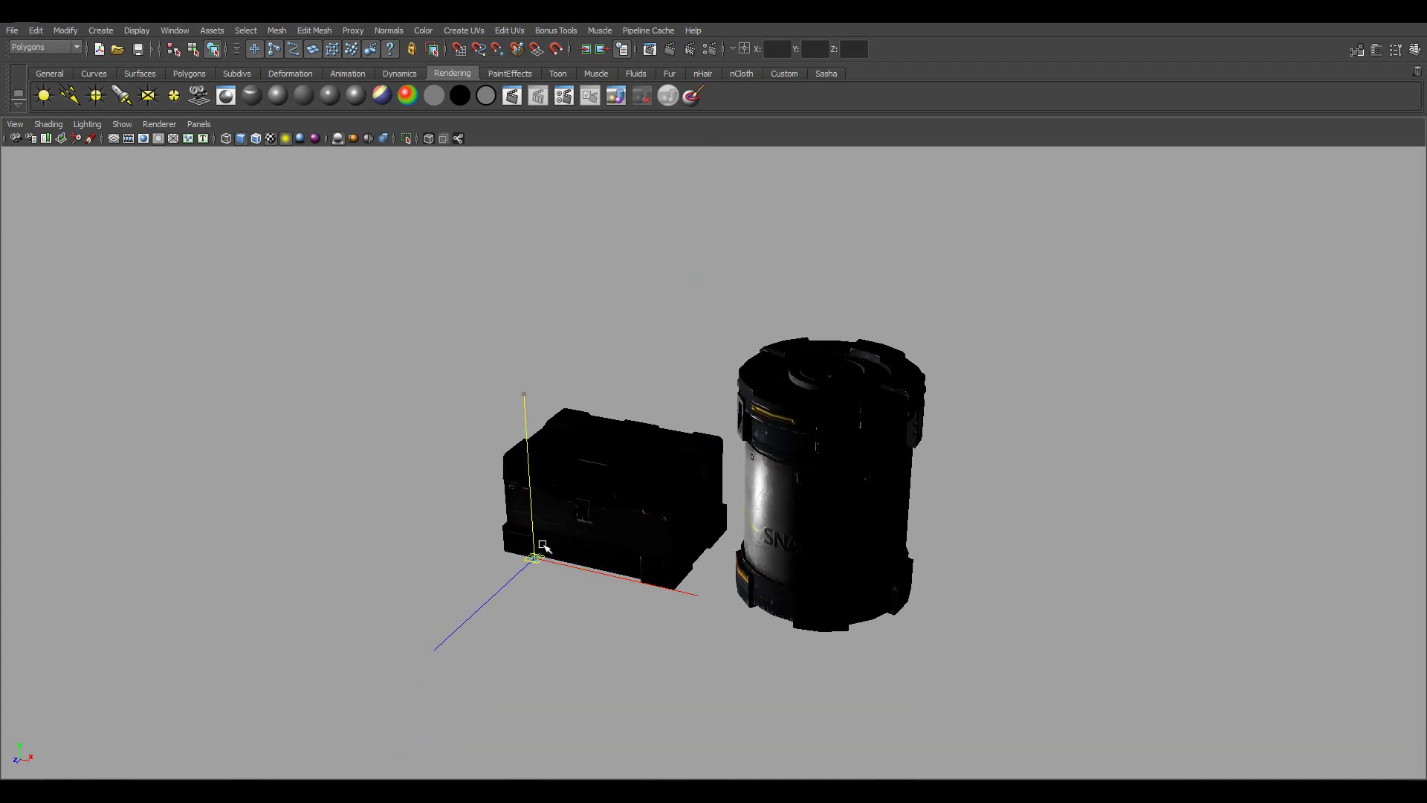
Move the light out beside the crate so it illuminates the end with the recessed handle
{"action": "left_click_drag", "start_coordinate": [434, 583], "coordinate": [939, 669], "text": "alt"}
{"action": "right_click_drag", "start_coordinate": [939, 668], "coordinate": [895, 648], "text": "alt"}
{"action": "middle_click_drag", "start_coordinate": [895, 648], "coordinate": [885, 619], "text": "alt"}
{"action": "left_click_drag", "start_coordinate": [641, 771], "coordinate": [669, 614]}
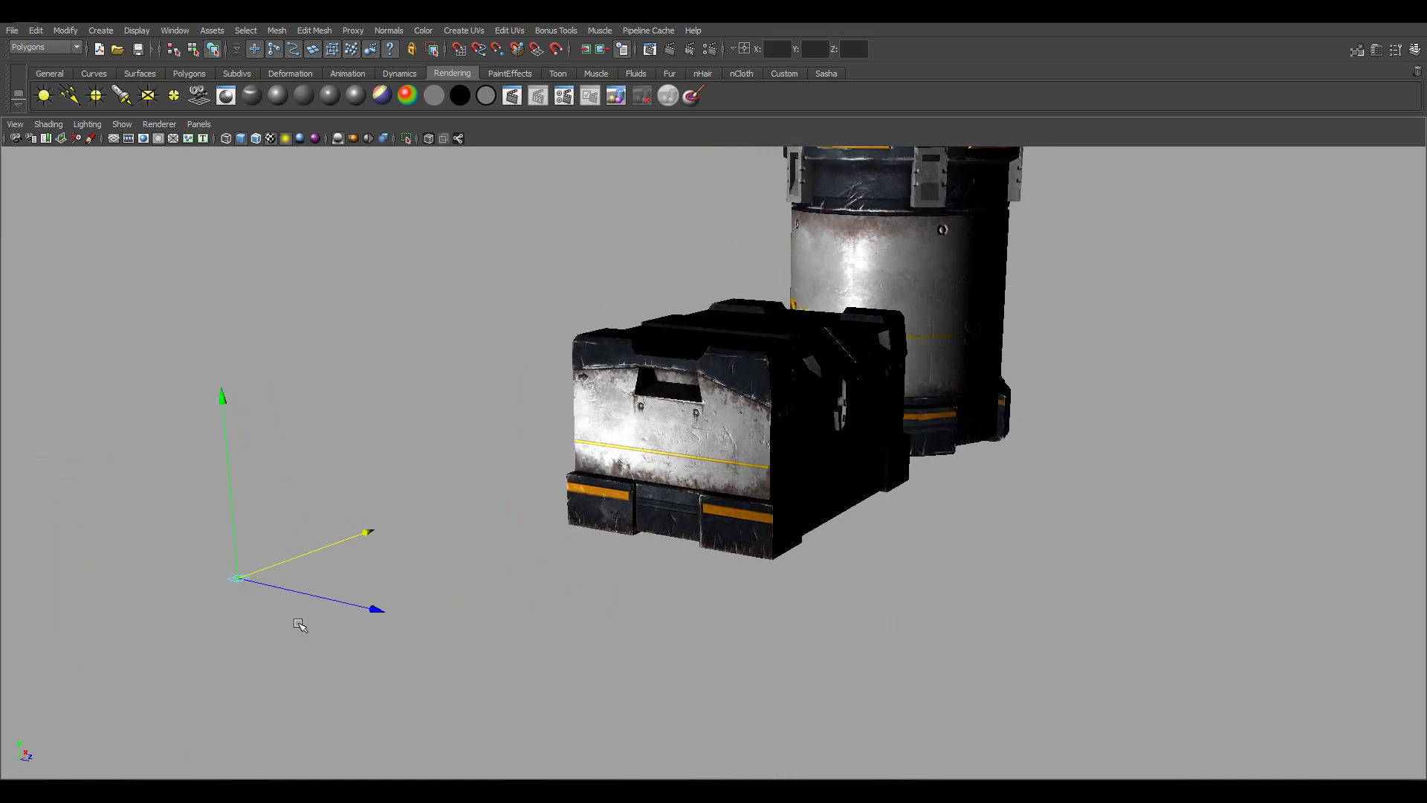
Move the light past the crate's handle end and around to the ground in front of the crate's logo side
{"action": "middle_click_drag", "start_coordinate": [300, 625], "coordinate": [585, 673]}
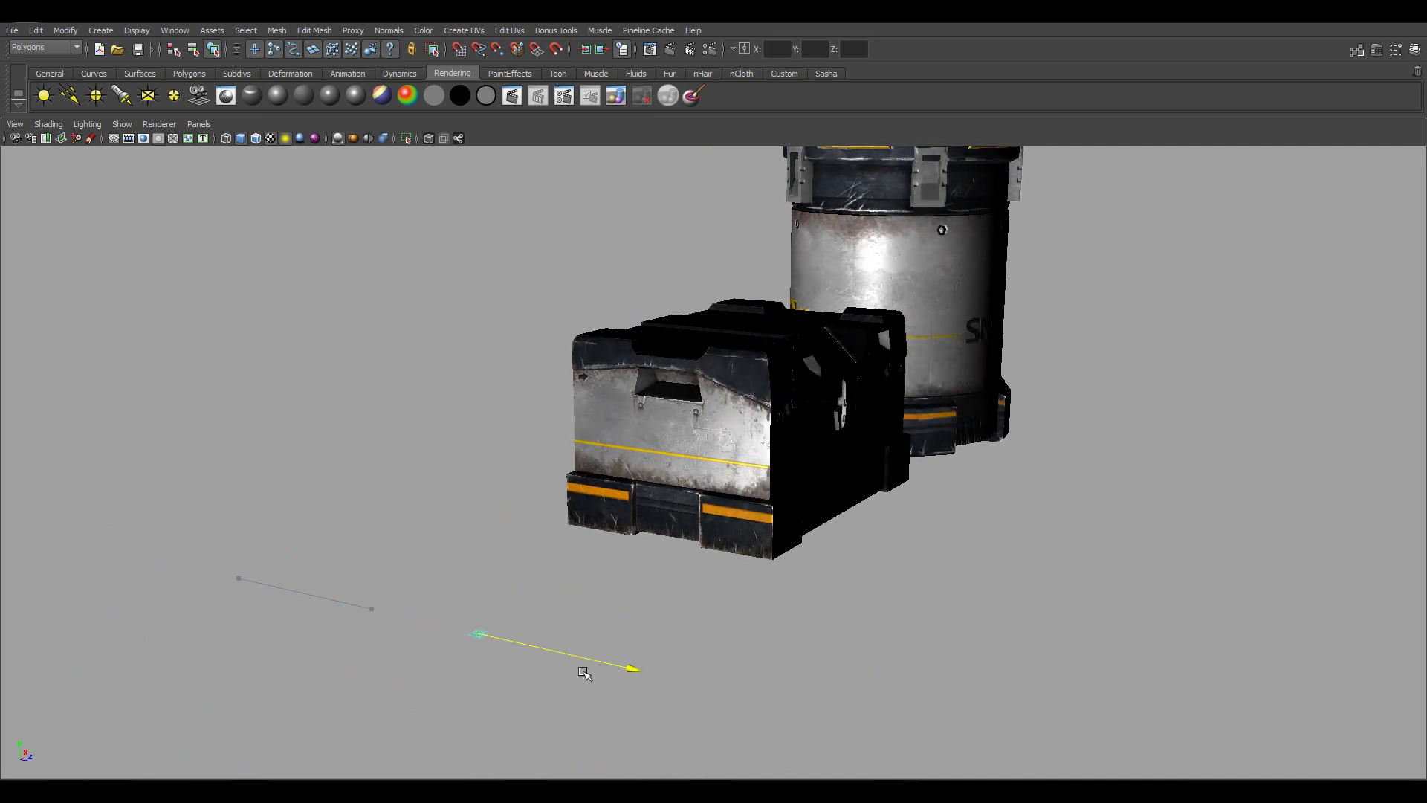
{"action": "left_click_drag", "start_coordinate": [585, 673], "coordinate": [212, 641], "text": "alt"}
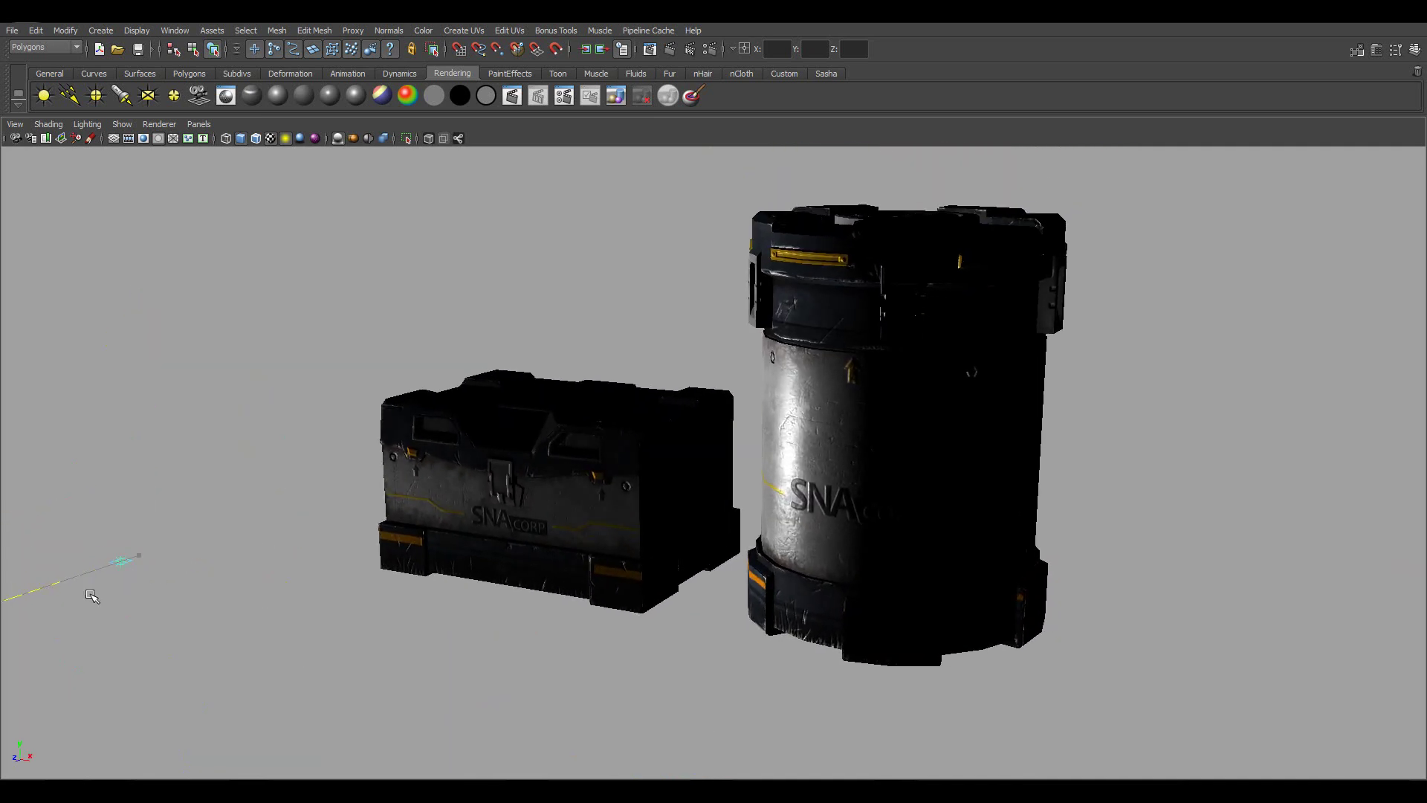
{"action": "middle_click_drag", "start_coordinate": [91, 596], "coordinate": [37, 630]}
{"action": "middle_click_drag", "start_coordinate": [125, 618], "coordinate": [539, 680]}
{"action": "middle_click_drag", "start_coordinate": [663, 664], "coordinate": [796, 662], "text": "alt"}
{"action": "right_click_drag", "start_coordinate": [796, 663], "coordinate": [741, 608], "text": "alt"}
{"action": "middle_click_drag", "start_coordinate": [741, 608], "coordinate": [696, 638], "text": "alt"}
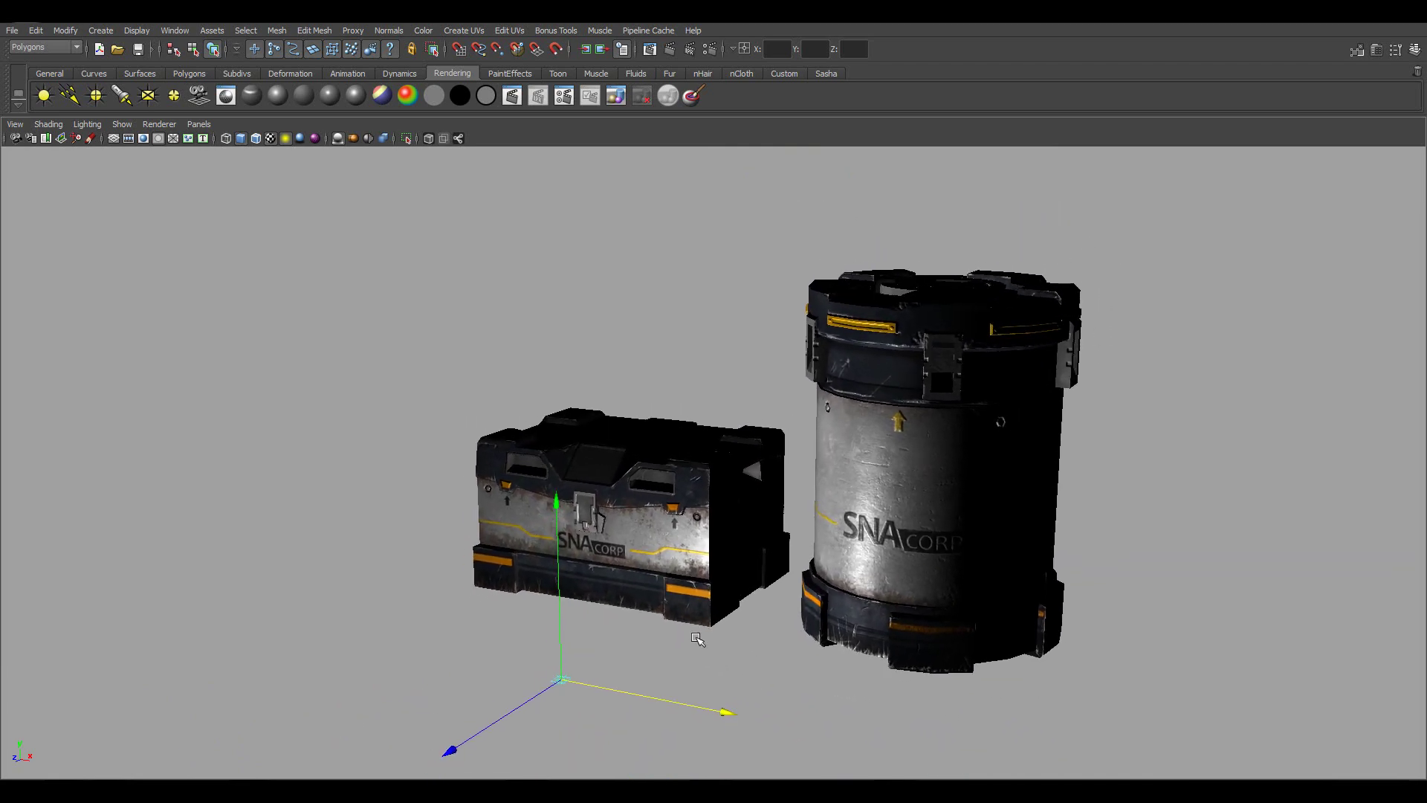
Raise the light above the crate and place it high beside the crate, away from the barrel
{"action": "left_click_drag", "start_coordinate": [573, 615], "coordinate": [583, 272]}
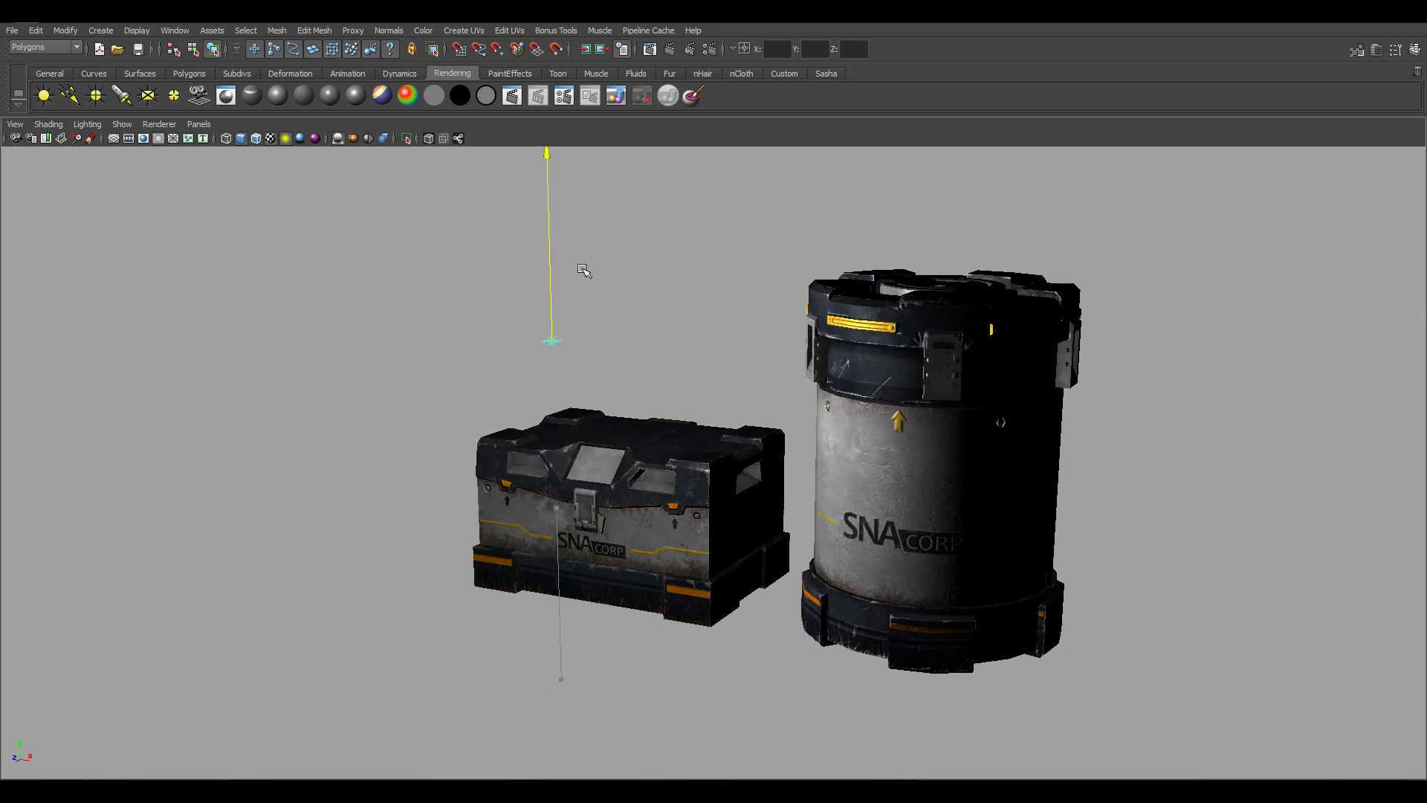
{"action": "middle_click_drag", "start_coordinate": [795, 387], "coordinate": [743, 431], "text": "alt"}
{"action": "left_click_drag", "start_coordinate": [743, 431], "coordinate": [751, 477], "text": "alt"}
{"action": "right_click_drag", "start_coordinate": [751, 478], "coordinate": [706, 457], "text": "alt"}
{"action": "middle_click_drag", "start_coordinate": [529, 416], "coordinate": [526, 211]}
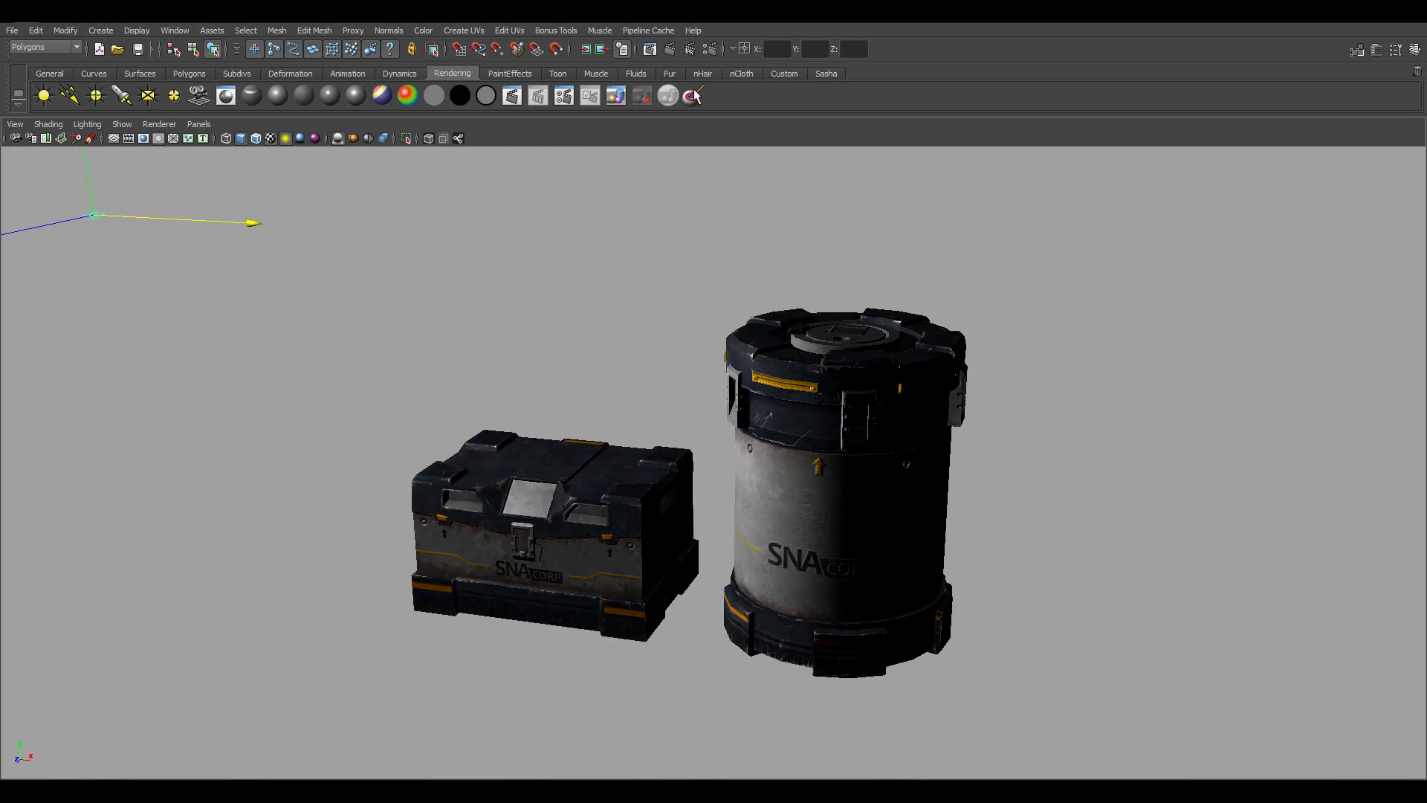
Duplicate the light and place the copies beyond the barrel, so the crate and barrel are lit from several directions
{"action": "left_click", "coordinate": [826, 74]}
{"action": "middle_click_drag", "start_coordinate": [459, 268], "coordinate": [1246, 361]}
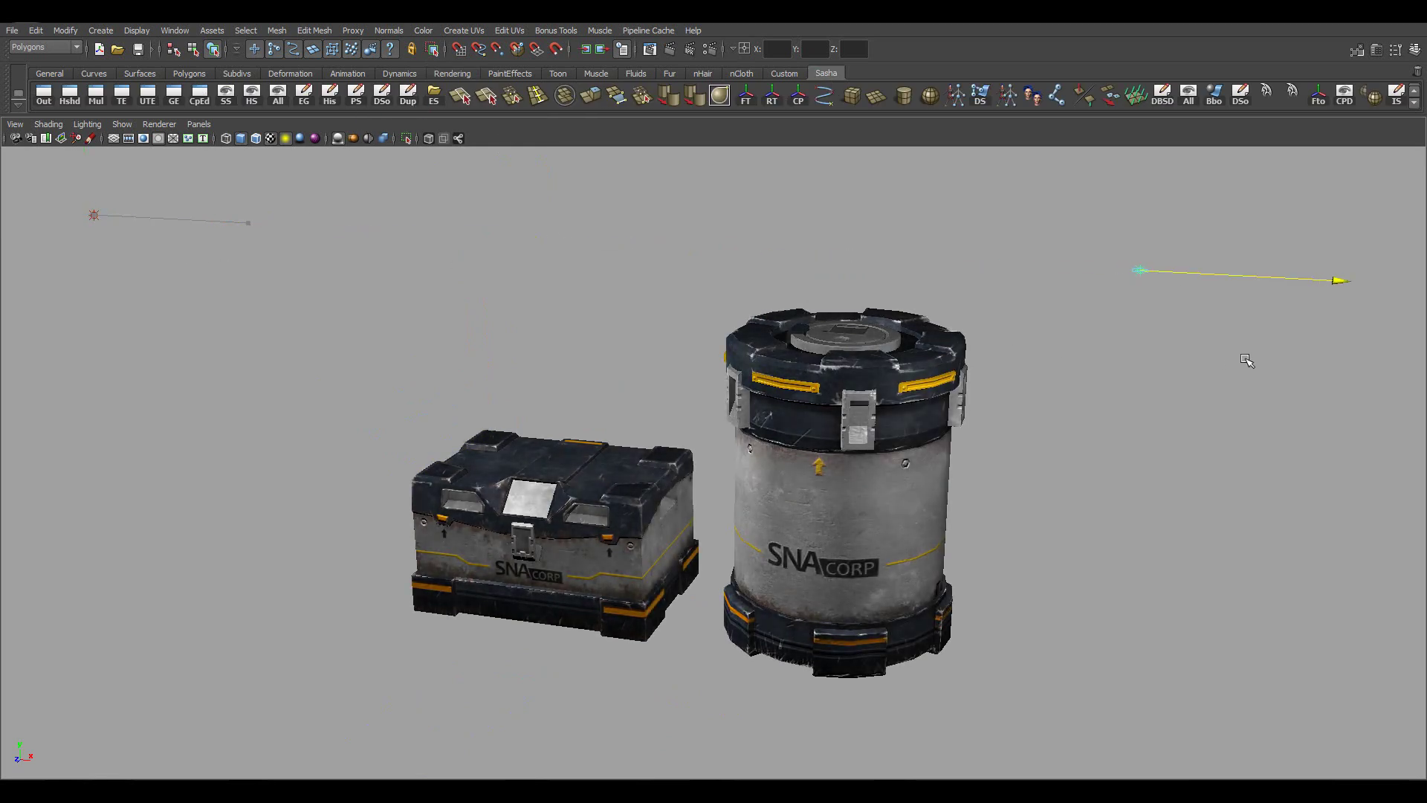
{"action": "left_click_drag", "start_coordinate": [820, 291], "coordinate": [884, 258]}
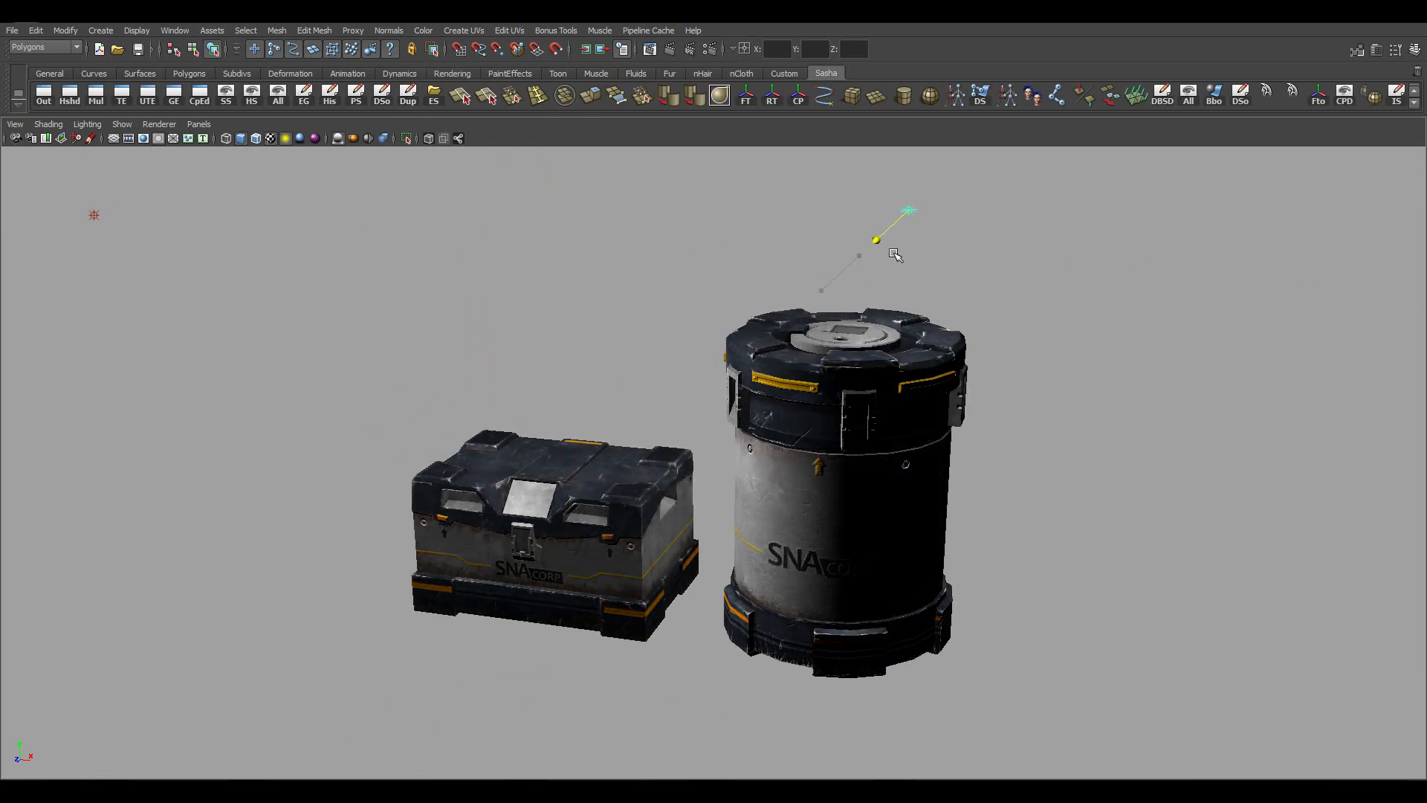
{"action": "left_click_drag", "start_coordinate": [981, 376], "coordinate": [156, 235], "text": "alt"}
{"action": "left_click", "coordinate": [557, 338]}
{"action": "left_click_drag", "start_coordinate": [558, 338], "coordinate": [755, 344], "text": "alt"}
{"action": "right_click_drag", "start_coordinate": [755, 344], "coordinate": [862, 438], "text": "alt"}
{"action": "left_click_drag", "start_coordinate": [862, 438], "coordinate": [832, 435], "text": "alt"}
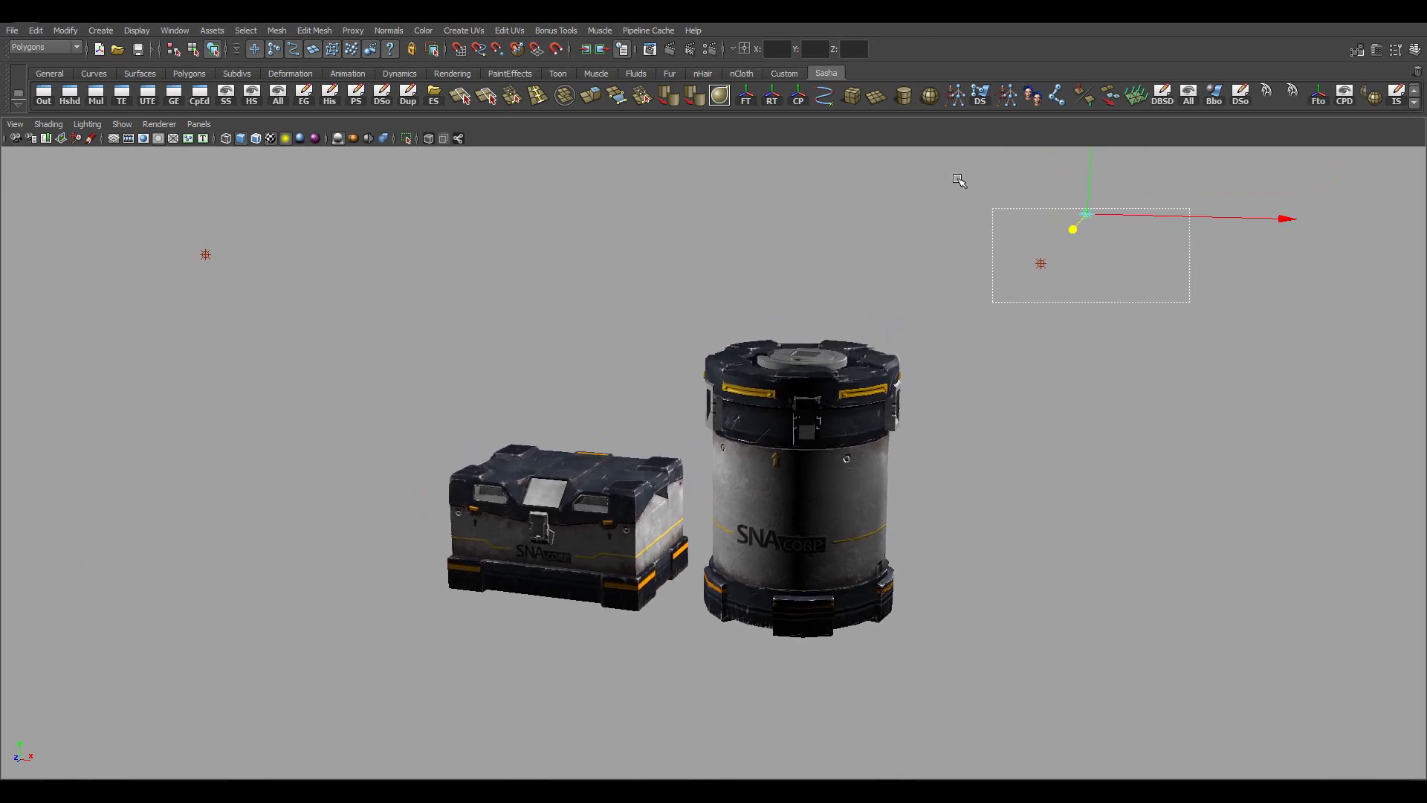
Delete the lights and show the crate and barrel in textured shading with default lighting
{"action": "key", "text": "7"}
{"action": "left_click_drag", "start_coordinate": [583, 471], "coordinate": [863, 466], "text": "alt"}
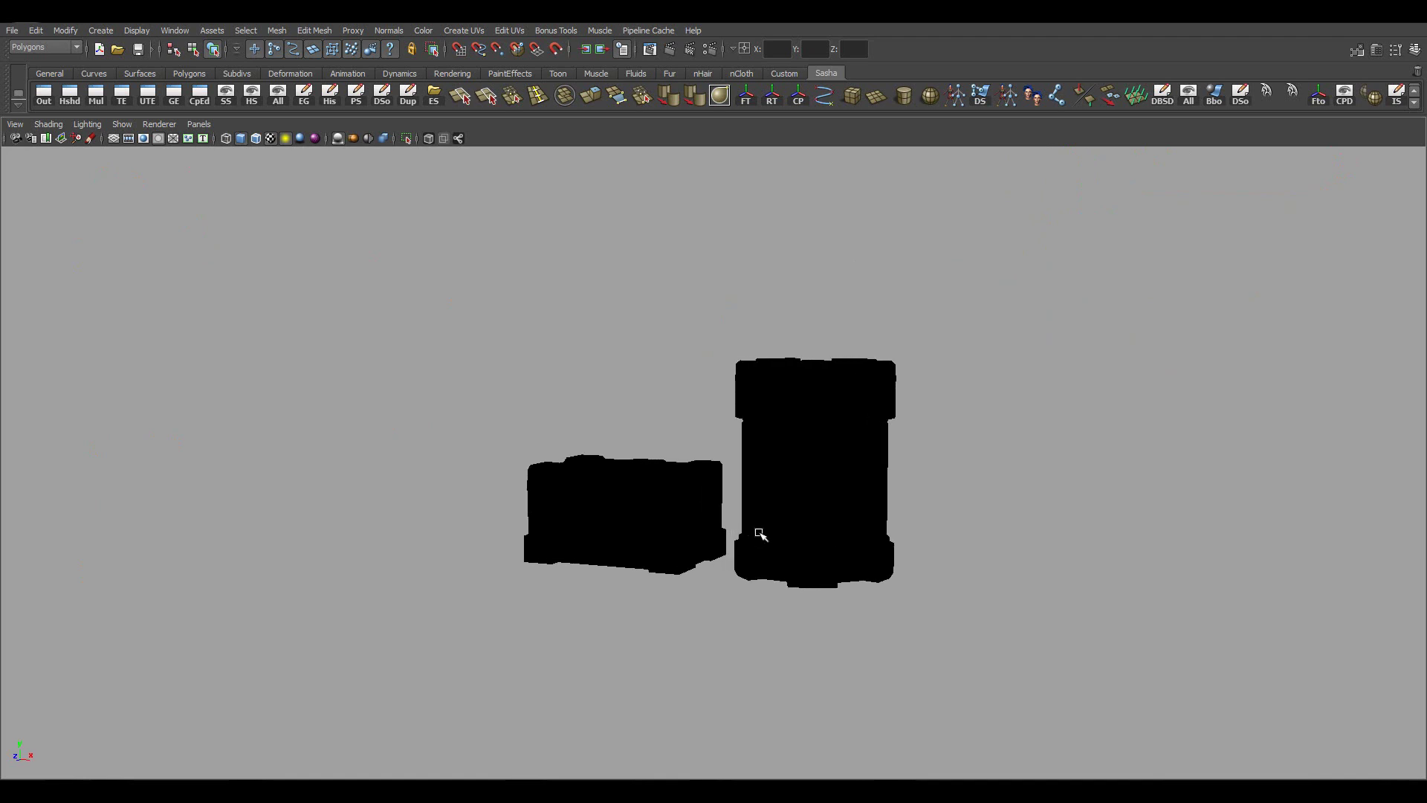
{"action": "key", "text": "6"}
{"action": "scroll", "coordinate": [959, 491], "scroll_direction": "up", "scroll_amount": 4}
{"action": "mouse_move", "coordinate": [959, 490]}
{"action": "left_mouse_down", "text": "alt"}
{"action": "mouse_move", "coordinate": [927, 547]}
{"action": "mouse_move", "coordinate": [799, 513]}
{"action": "mouse_move", "coordinate": [783, 491]}
{"action": "left_mouse_up", "text": "alt"}
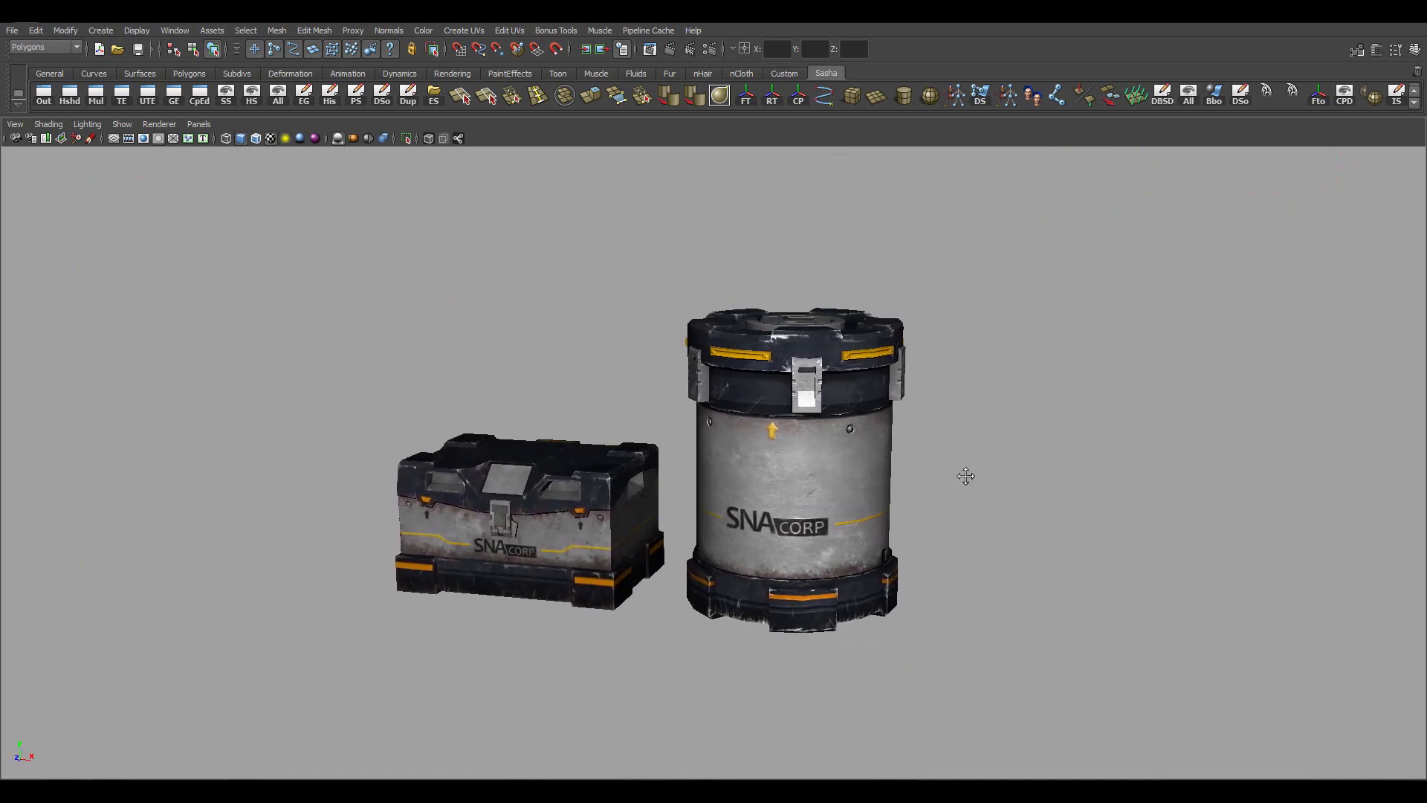
{"action": "middle_click_drag", "start_coordinate": [422, 218], "coordinate": [414, 216], "text": "alt"}
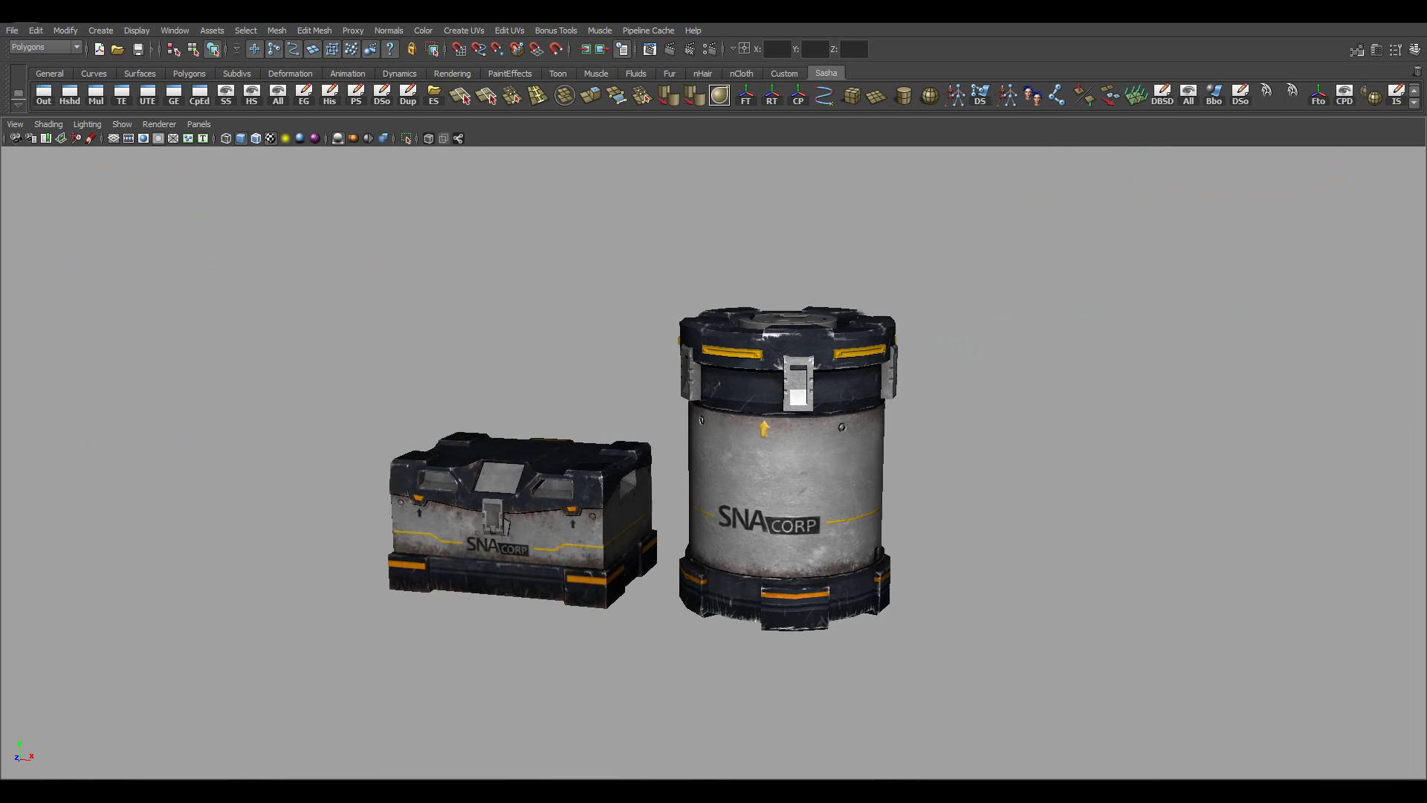